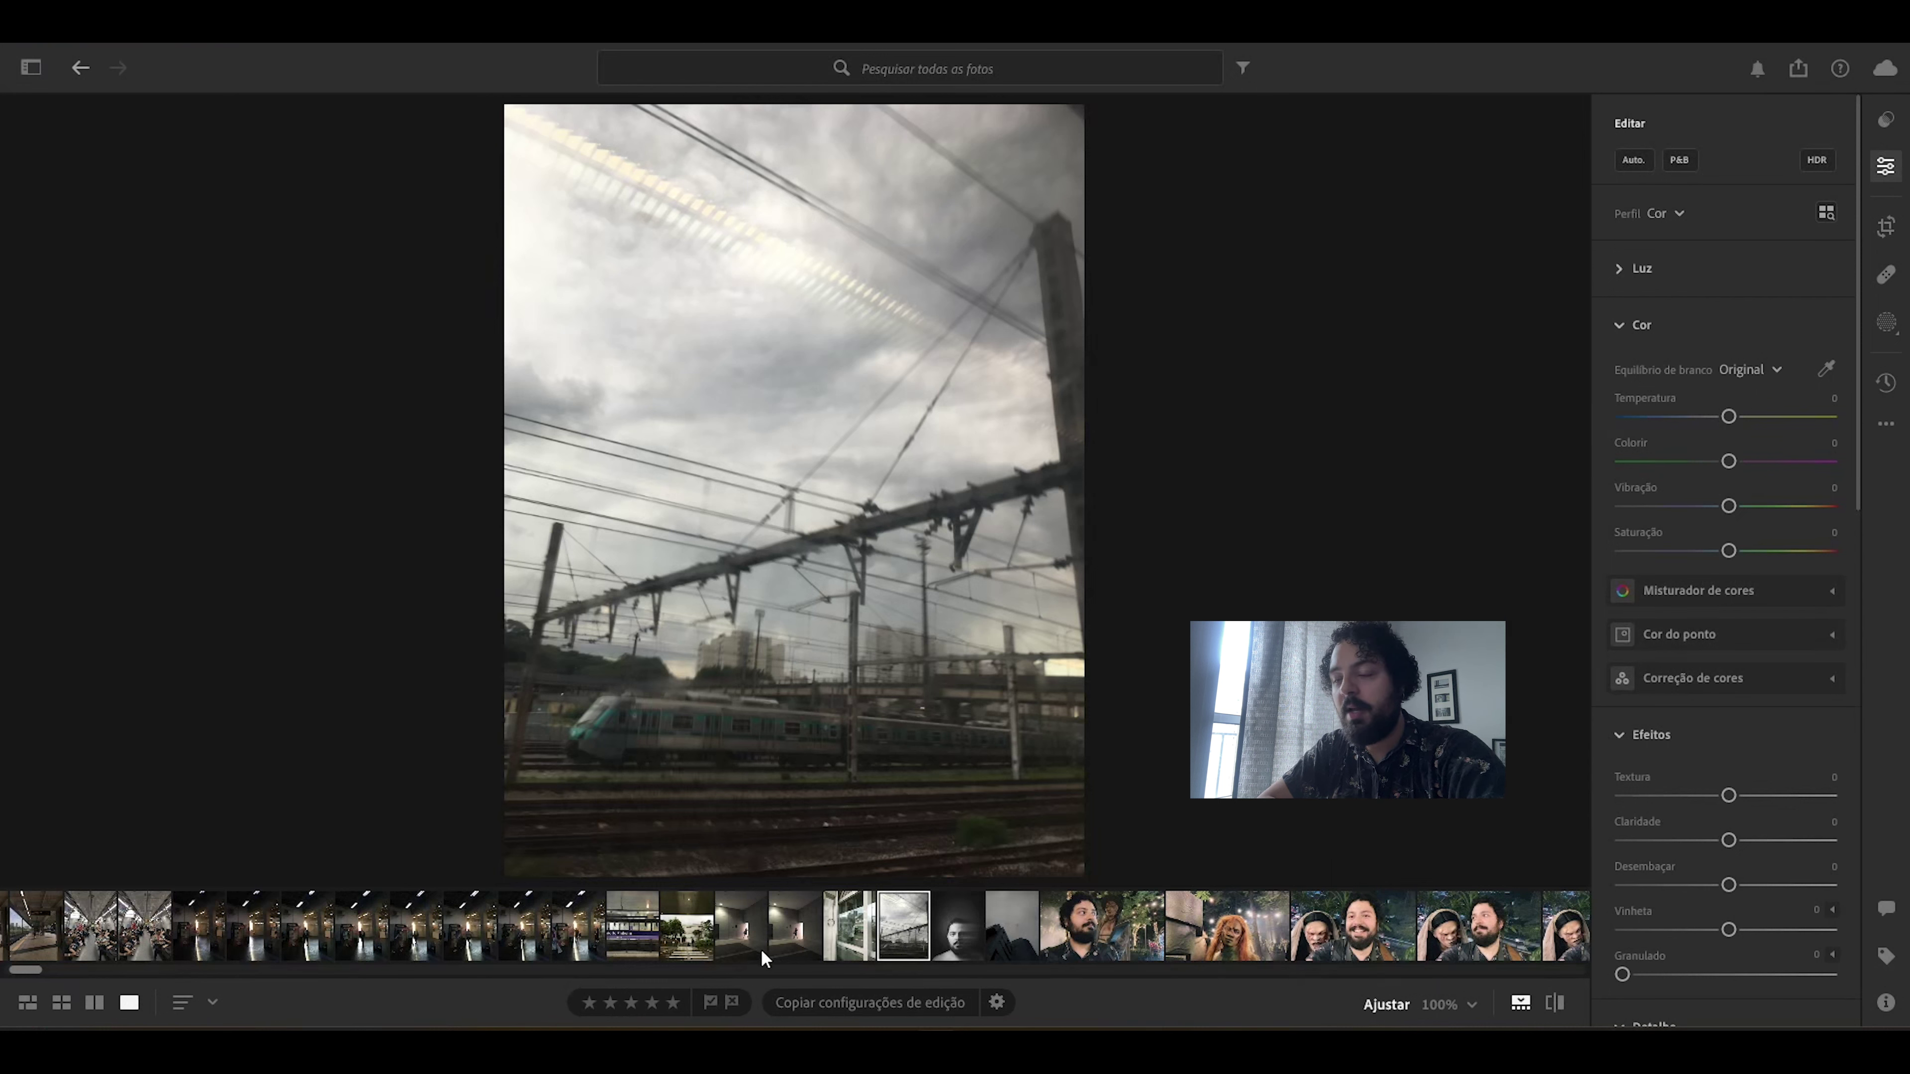
Step: Inspect the train yard photo's details up close and set its contrast to +36 and highlights to −100
{"action": "scroll", "coordinate": [761, 950], "scroll_direction": "up", "scroll_amount": 2}
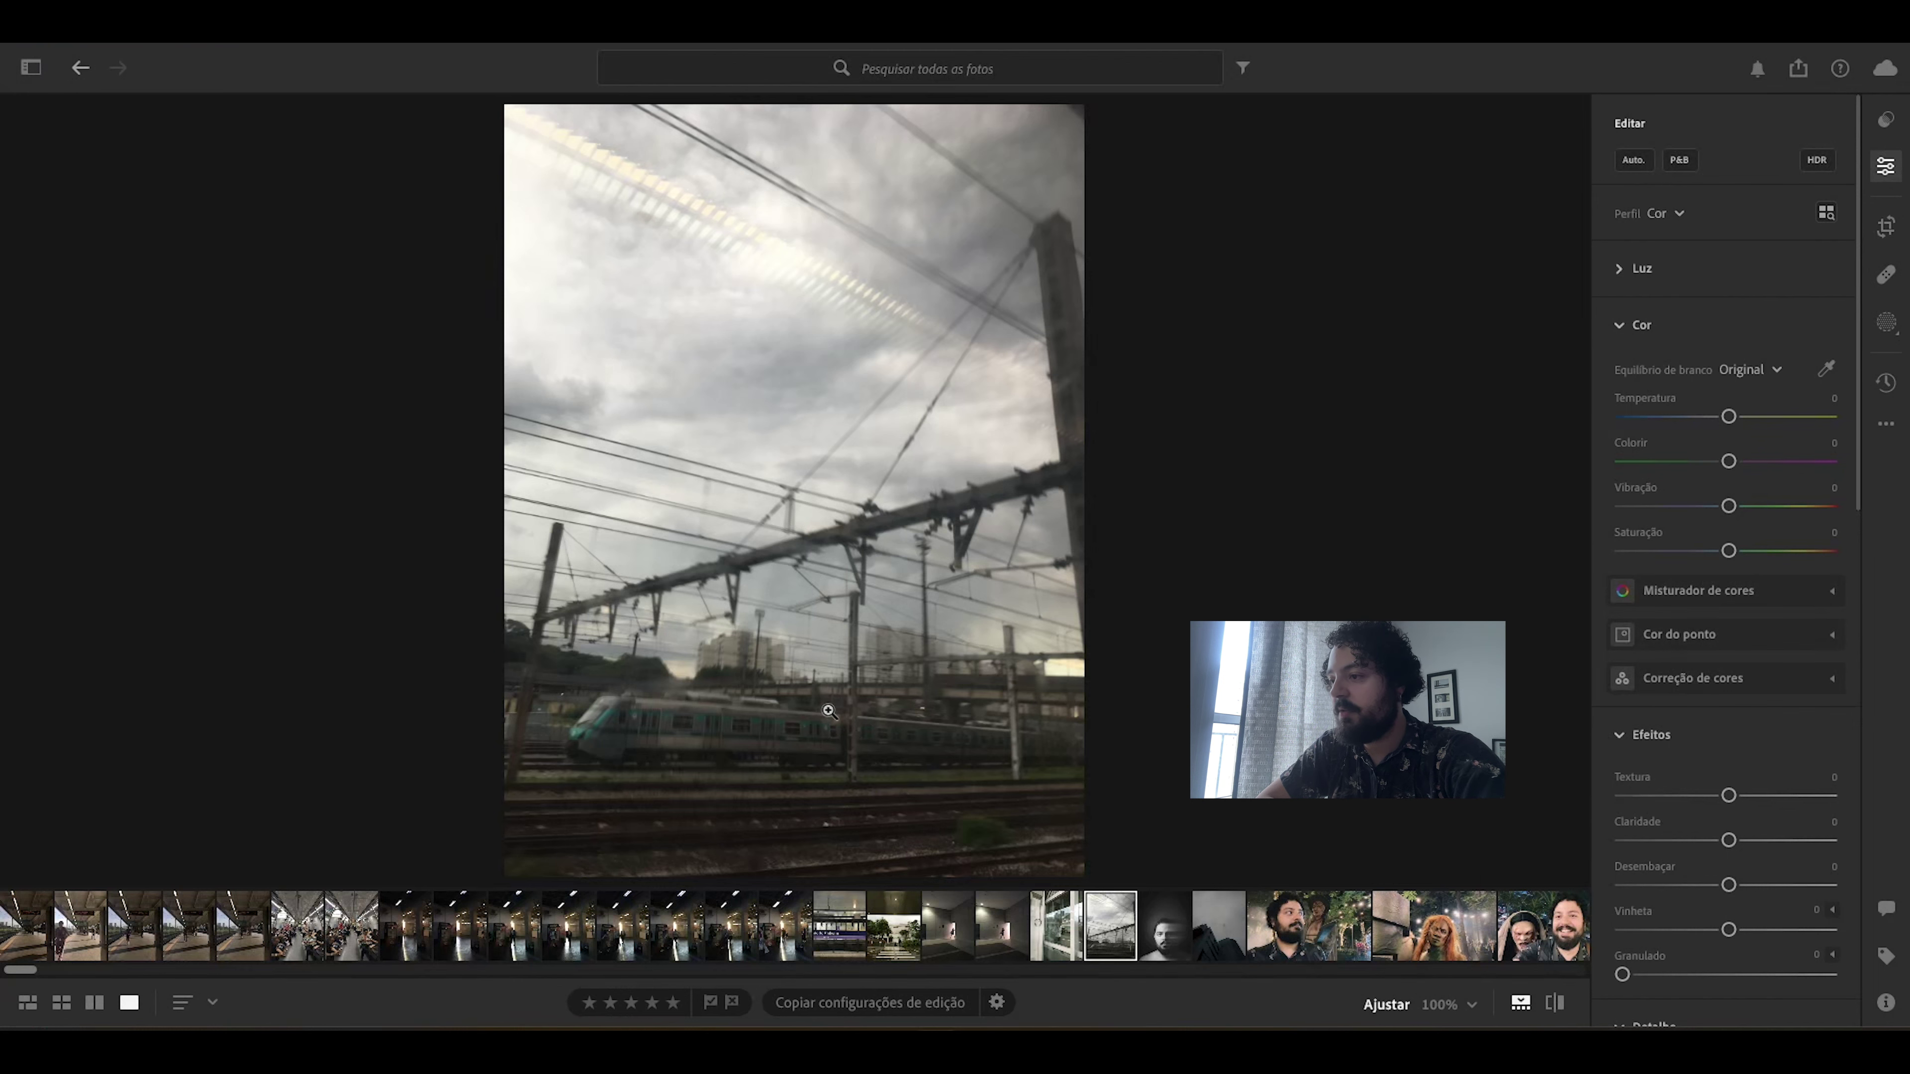
{"action": "left_click", "coordinate": [781, 557]}
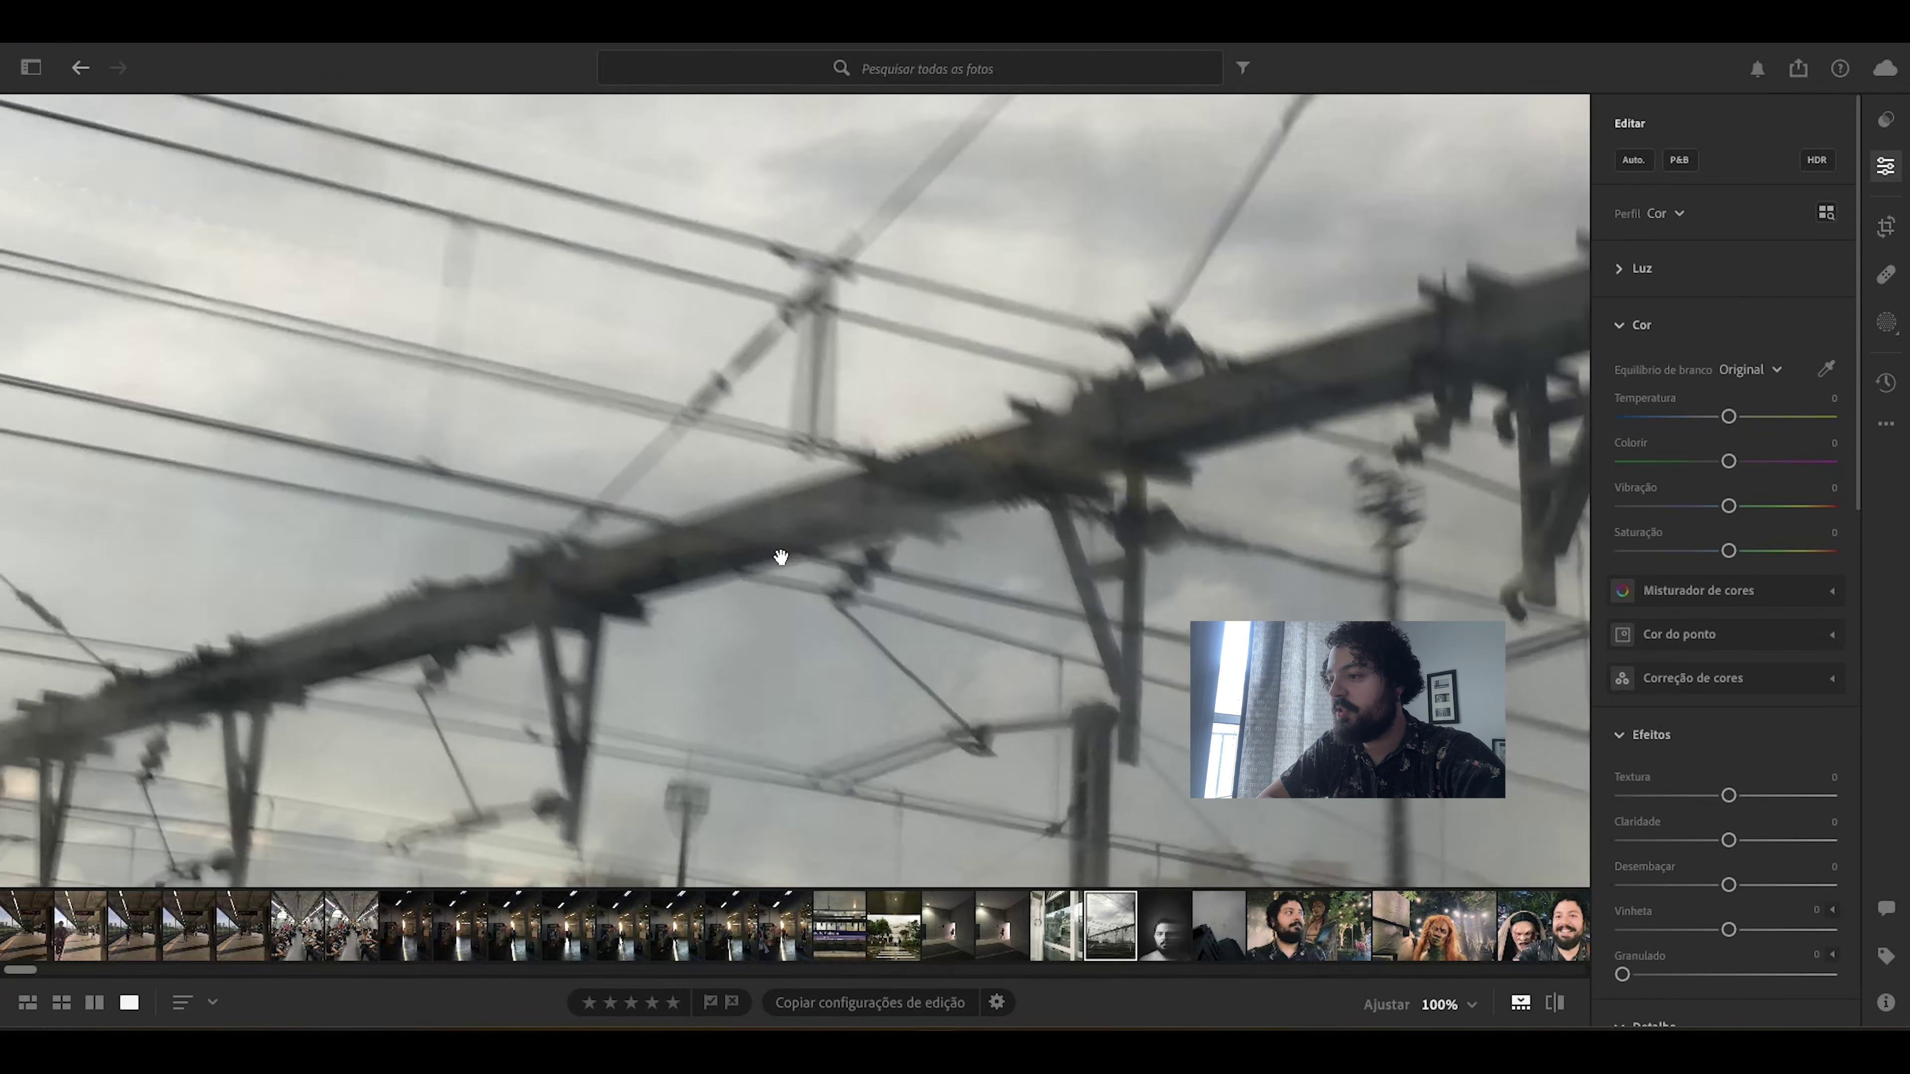
{"action": "left_click_drag", "start_coordinate": [567, 734], "coordinate": [998, 311]}
{"action": "left_click_drag", "start_coordinate": [835, 625], "coordinate": [618, 618]}
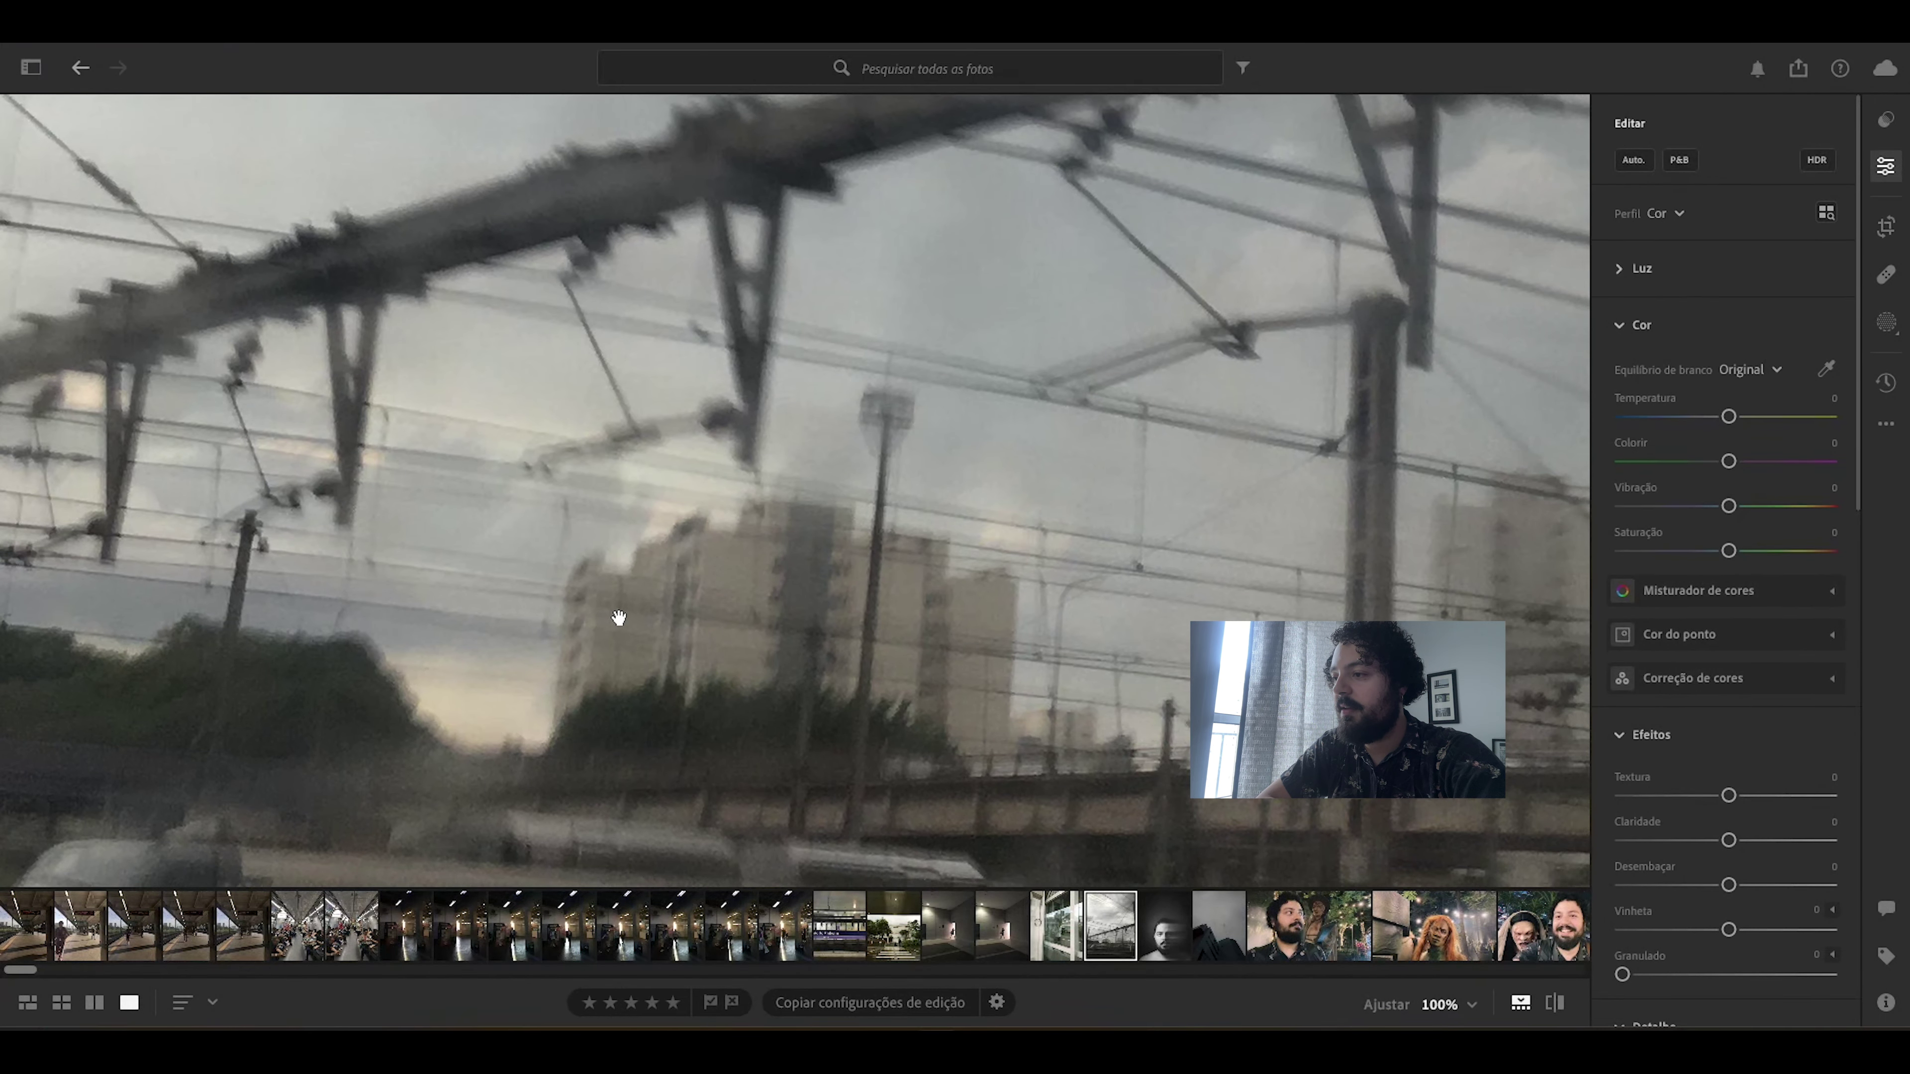
{"action": "left_click", "coordinate": [1001, 512]}
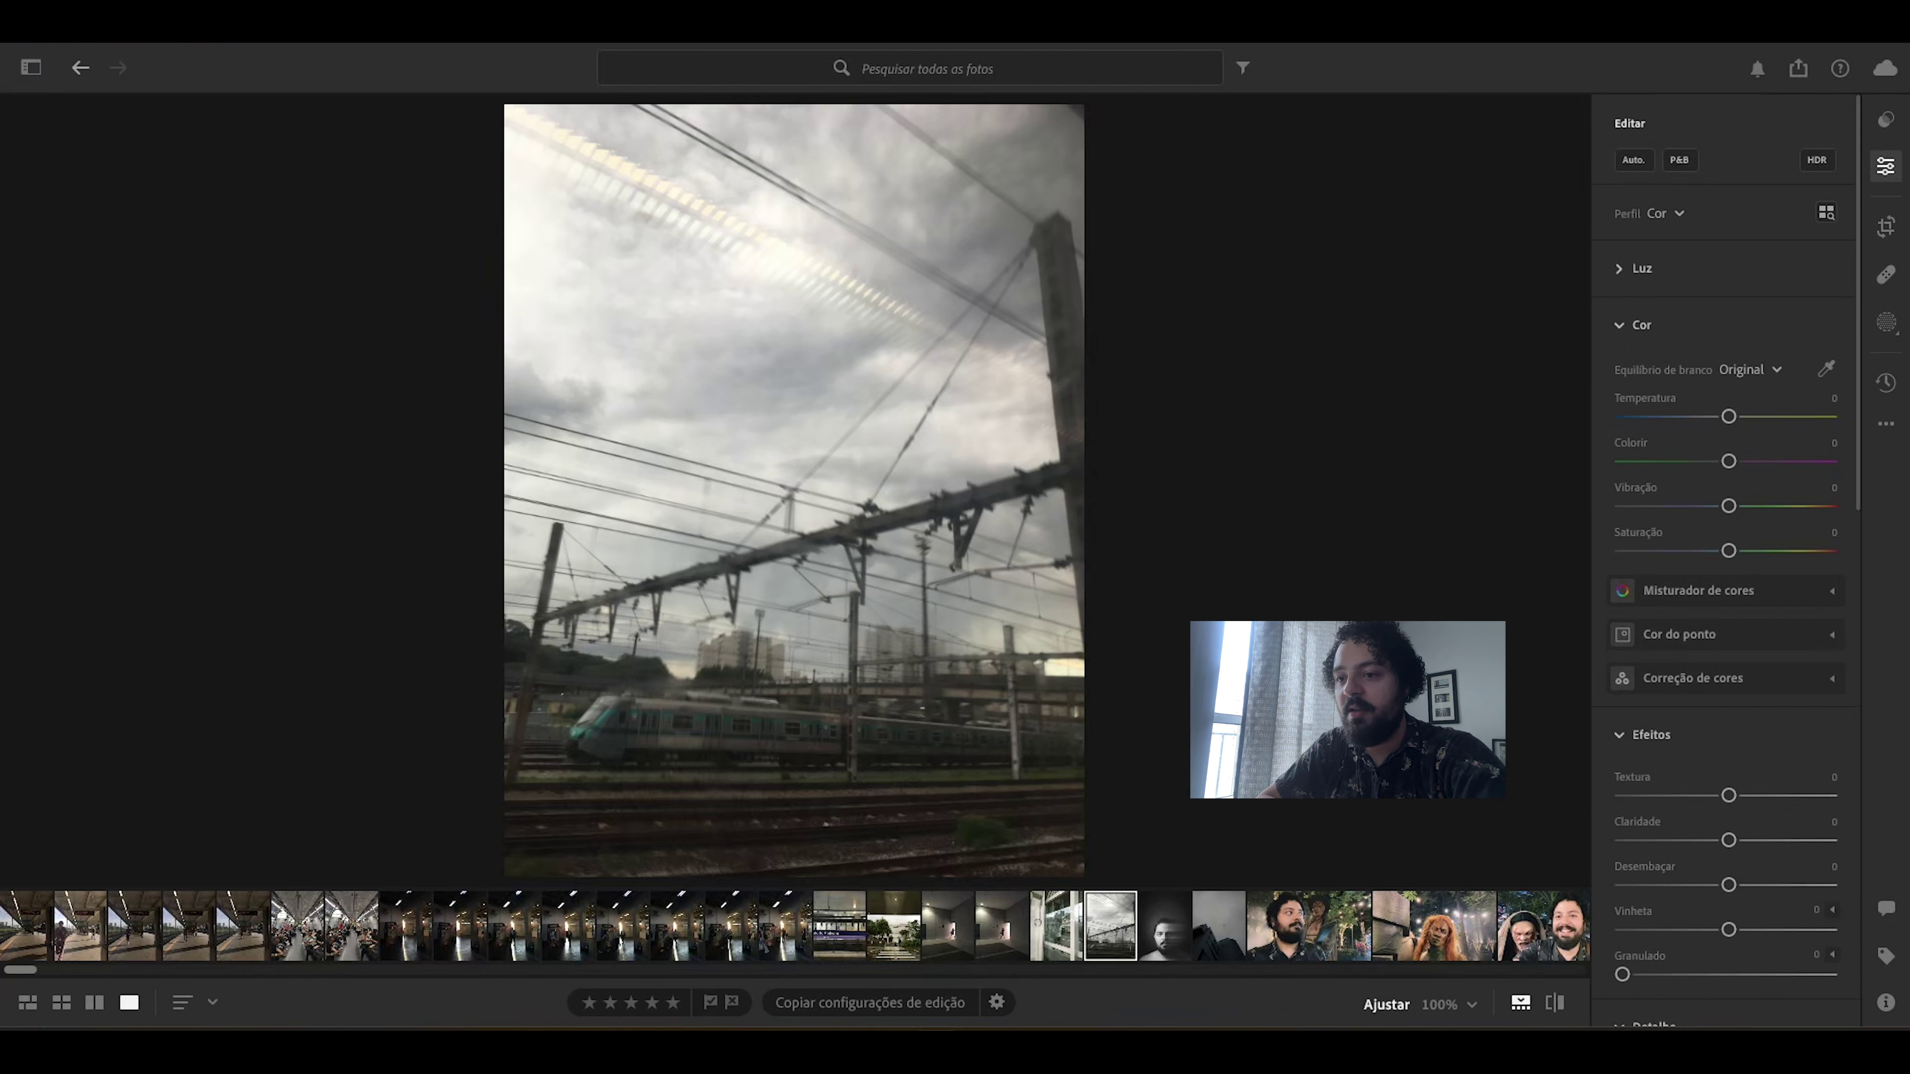
{"action": "left_click", "coordinate": [1626, 267]}
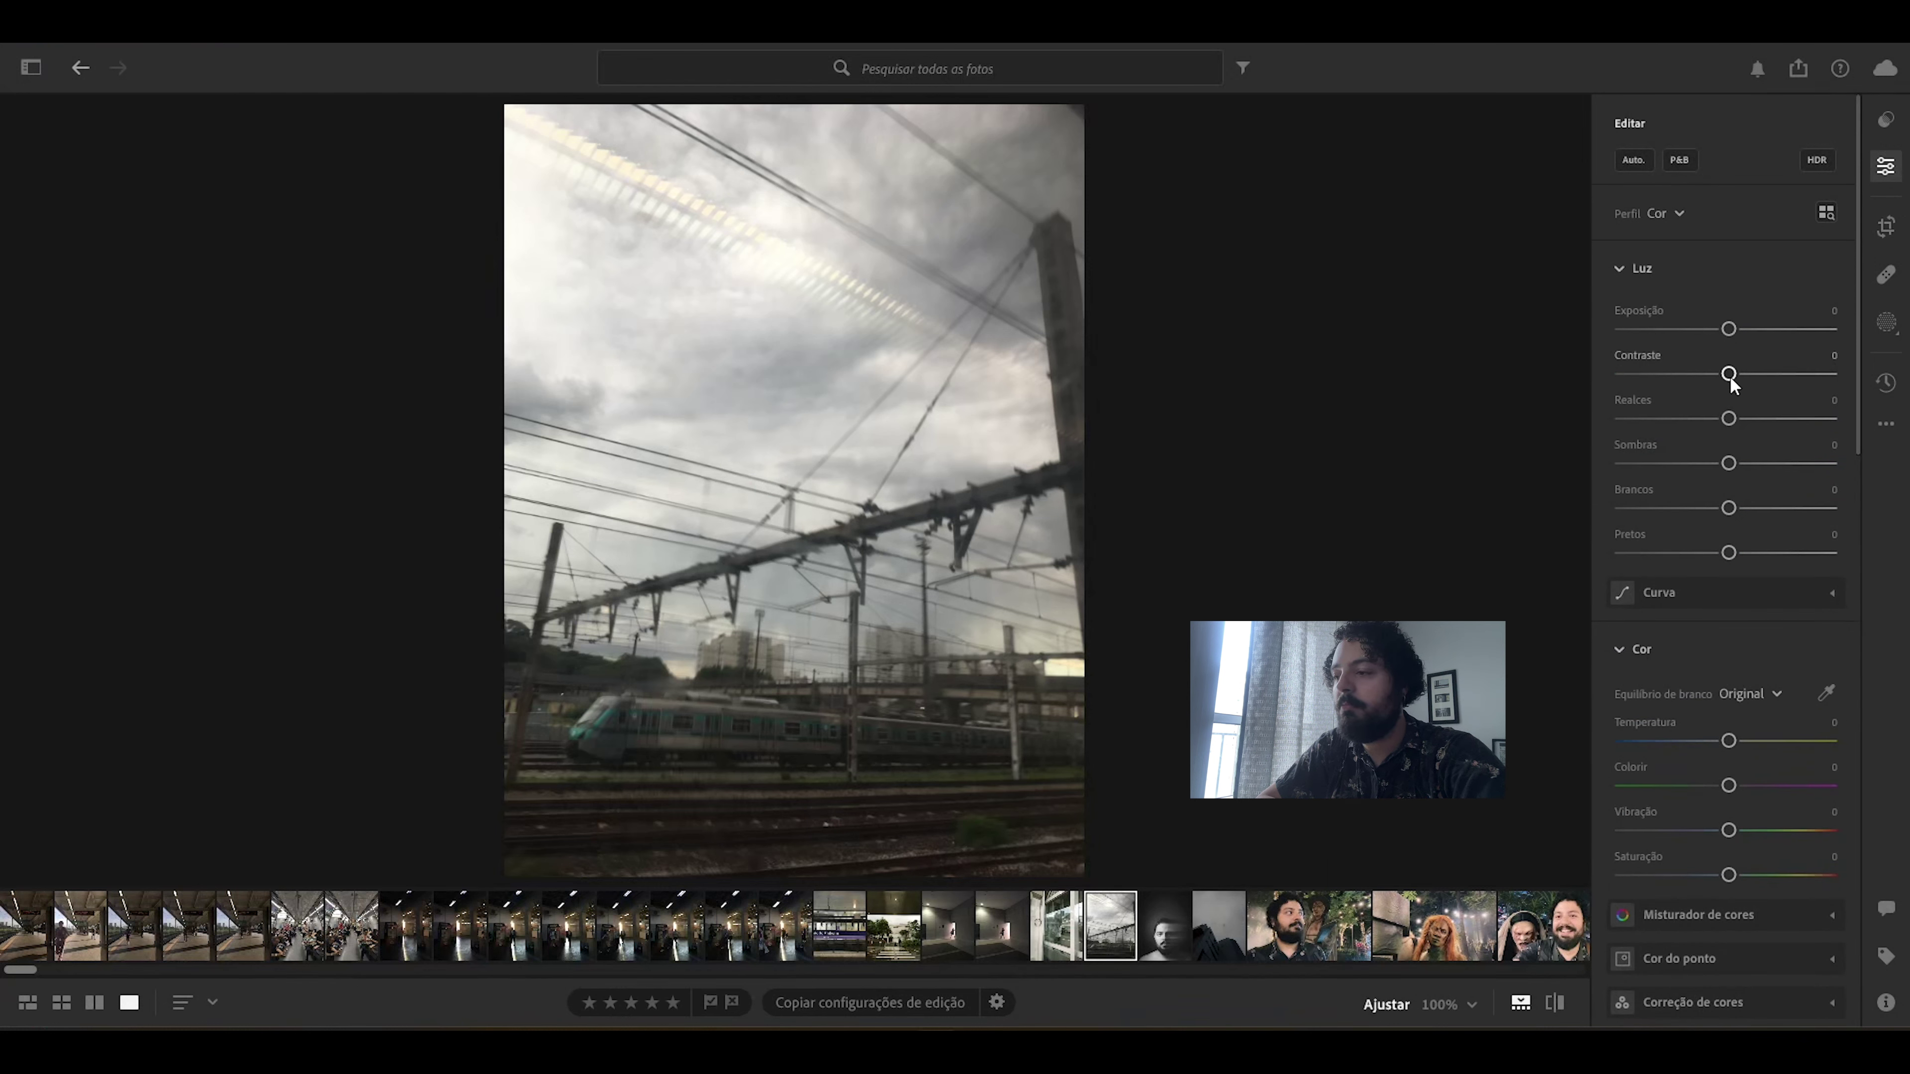
{"action": "left_click_drag", "start_coordinate": [1730, 376], "coordinate": [1608, 419]}
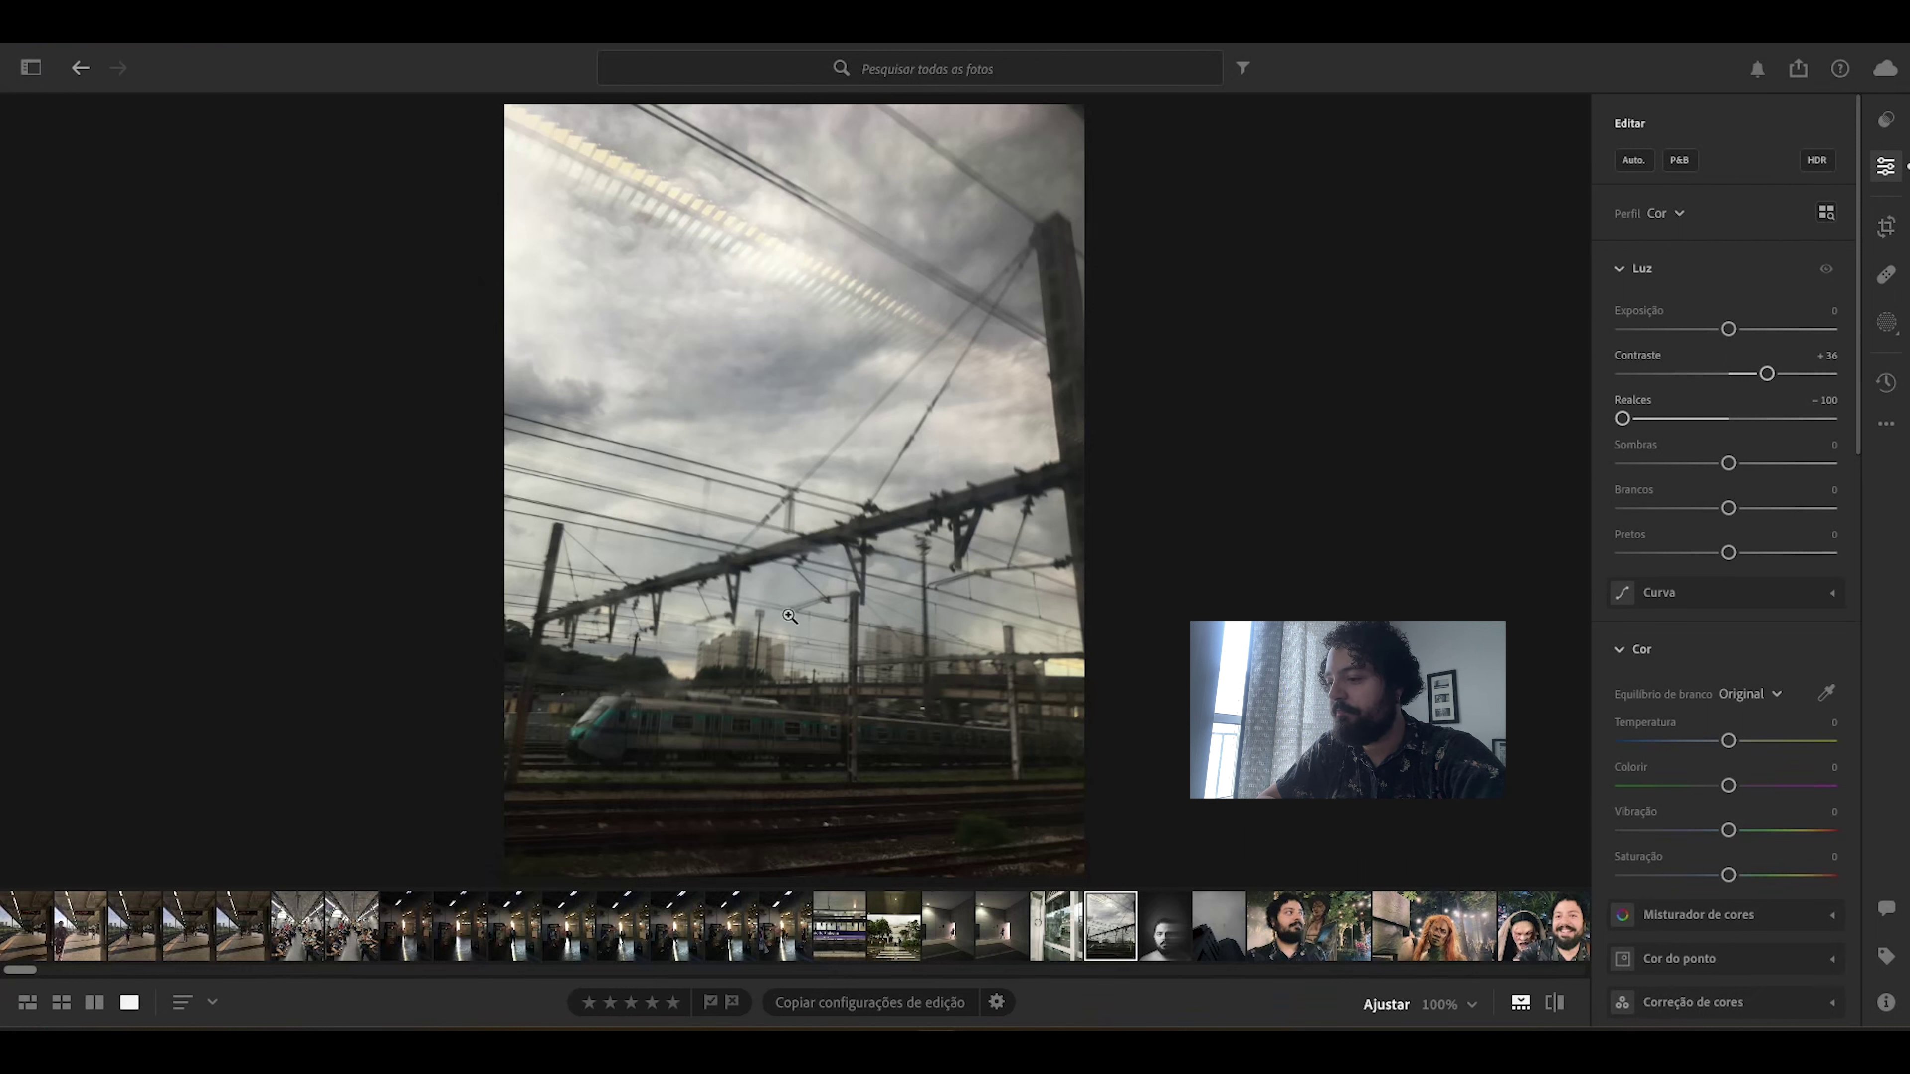
Step: Open the photo of the window reflection and set clarity to +29 and dehaze to +39
{"action": "left_click", "coordinate": [1047, 936]}
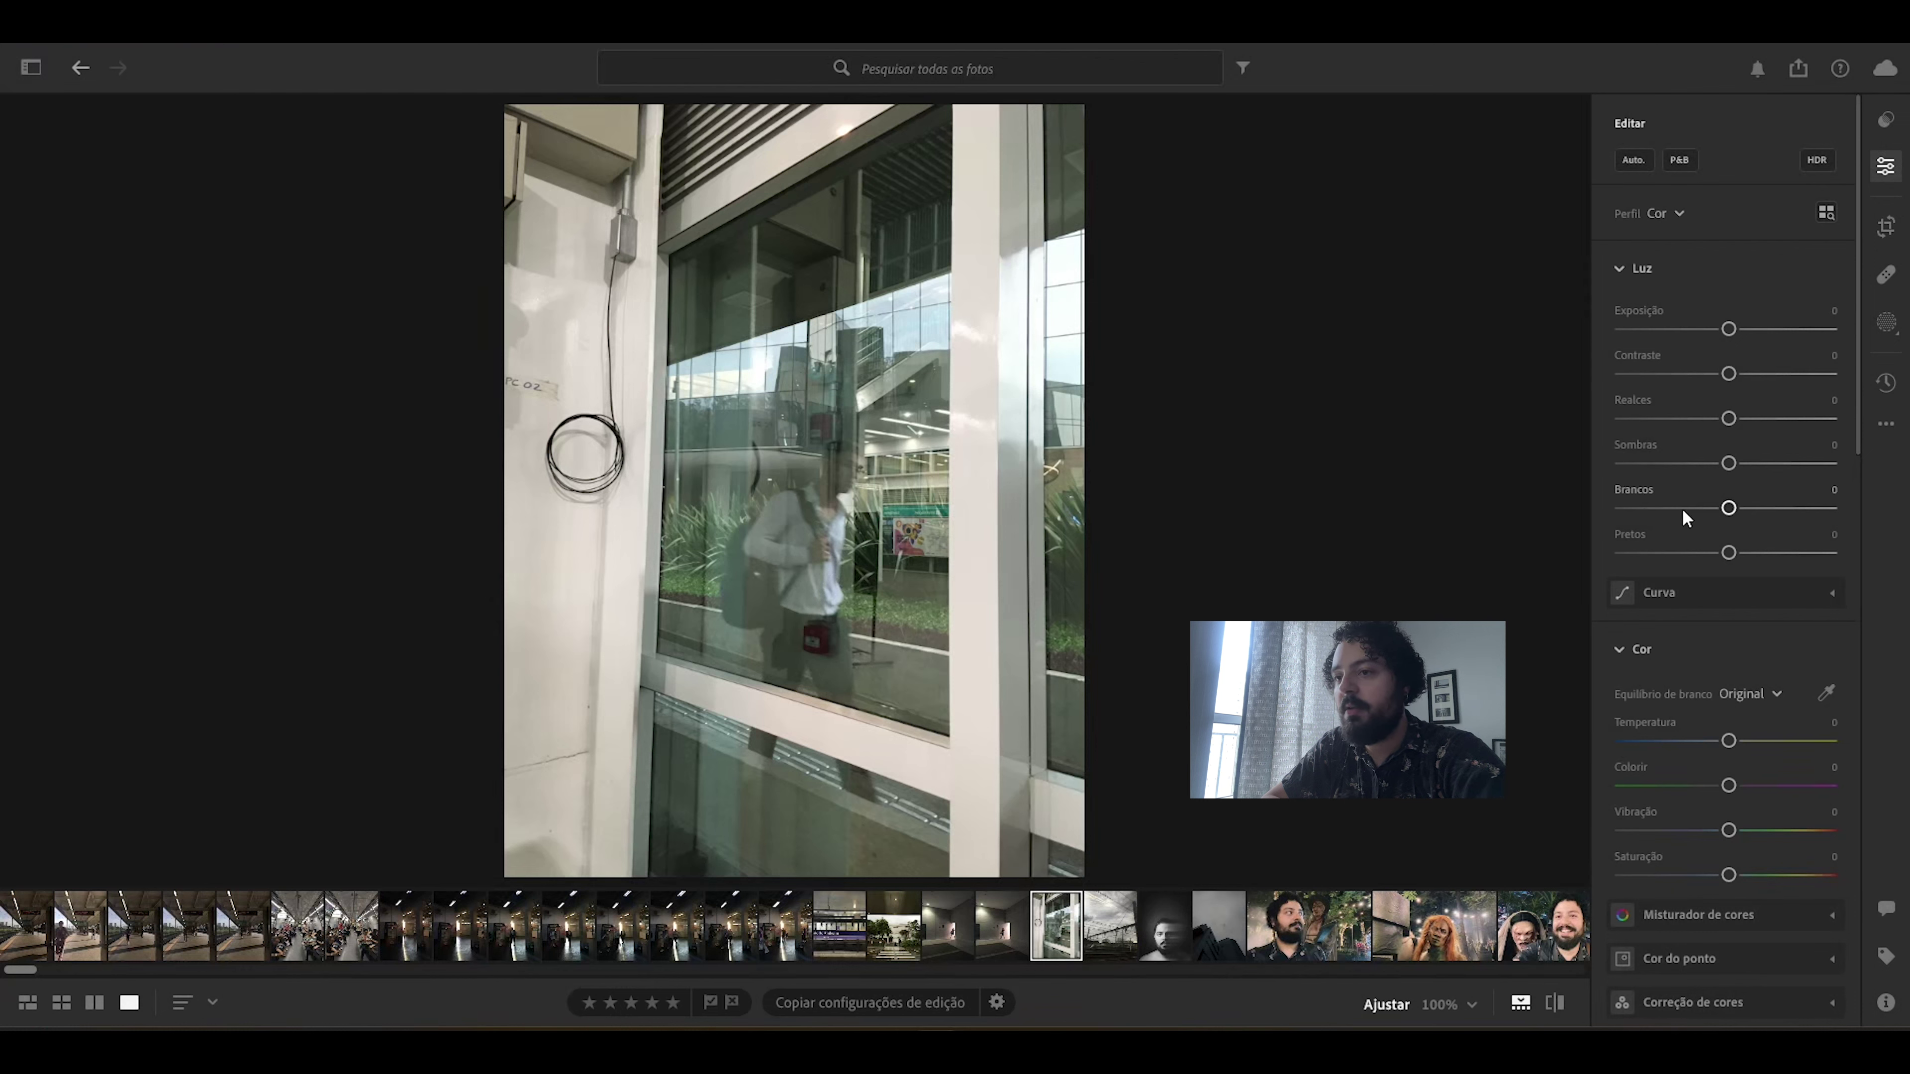
{"action": "scroll", "coordinate": [1685, 451], "scroll_direction": "down", "scroll_amount": 7}
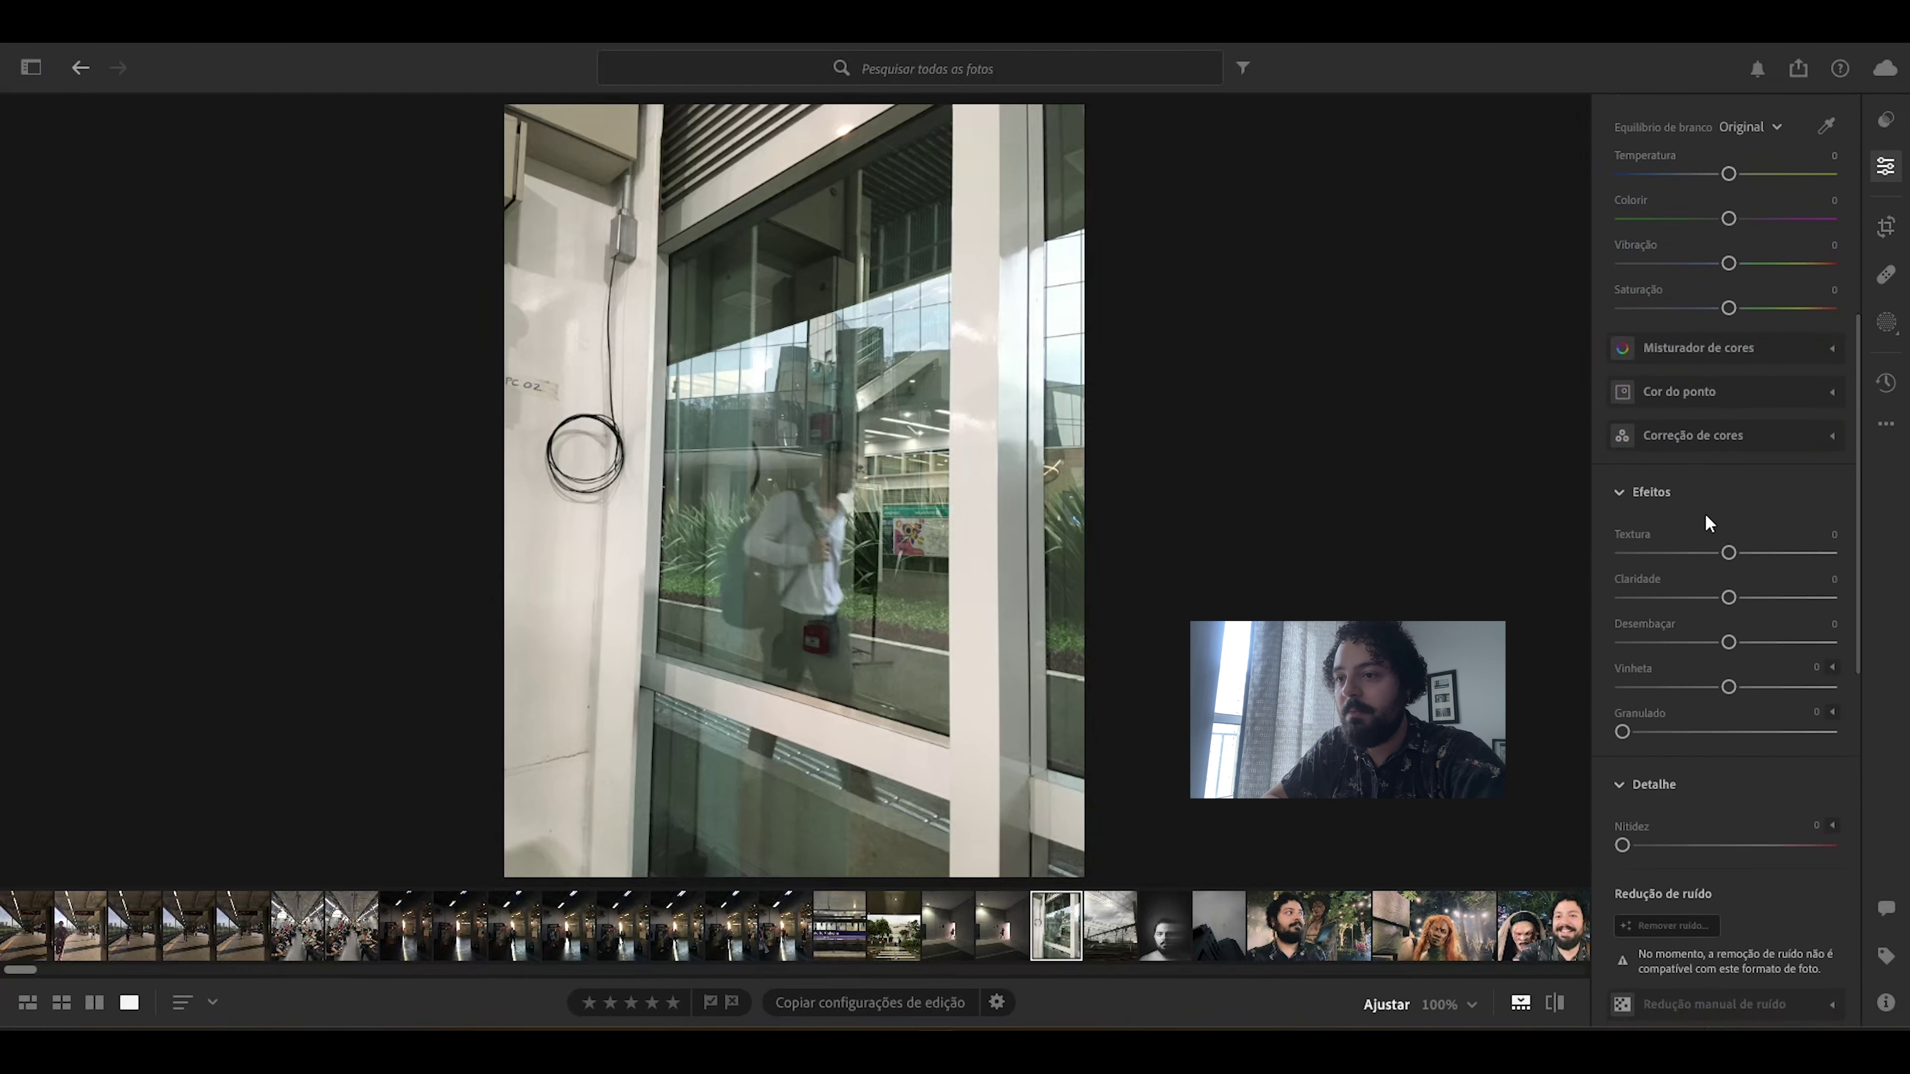
{"action": "left_click_drag", "start_coordinate": [1733, 597], "coordinate": [1770, 644]}
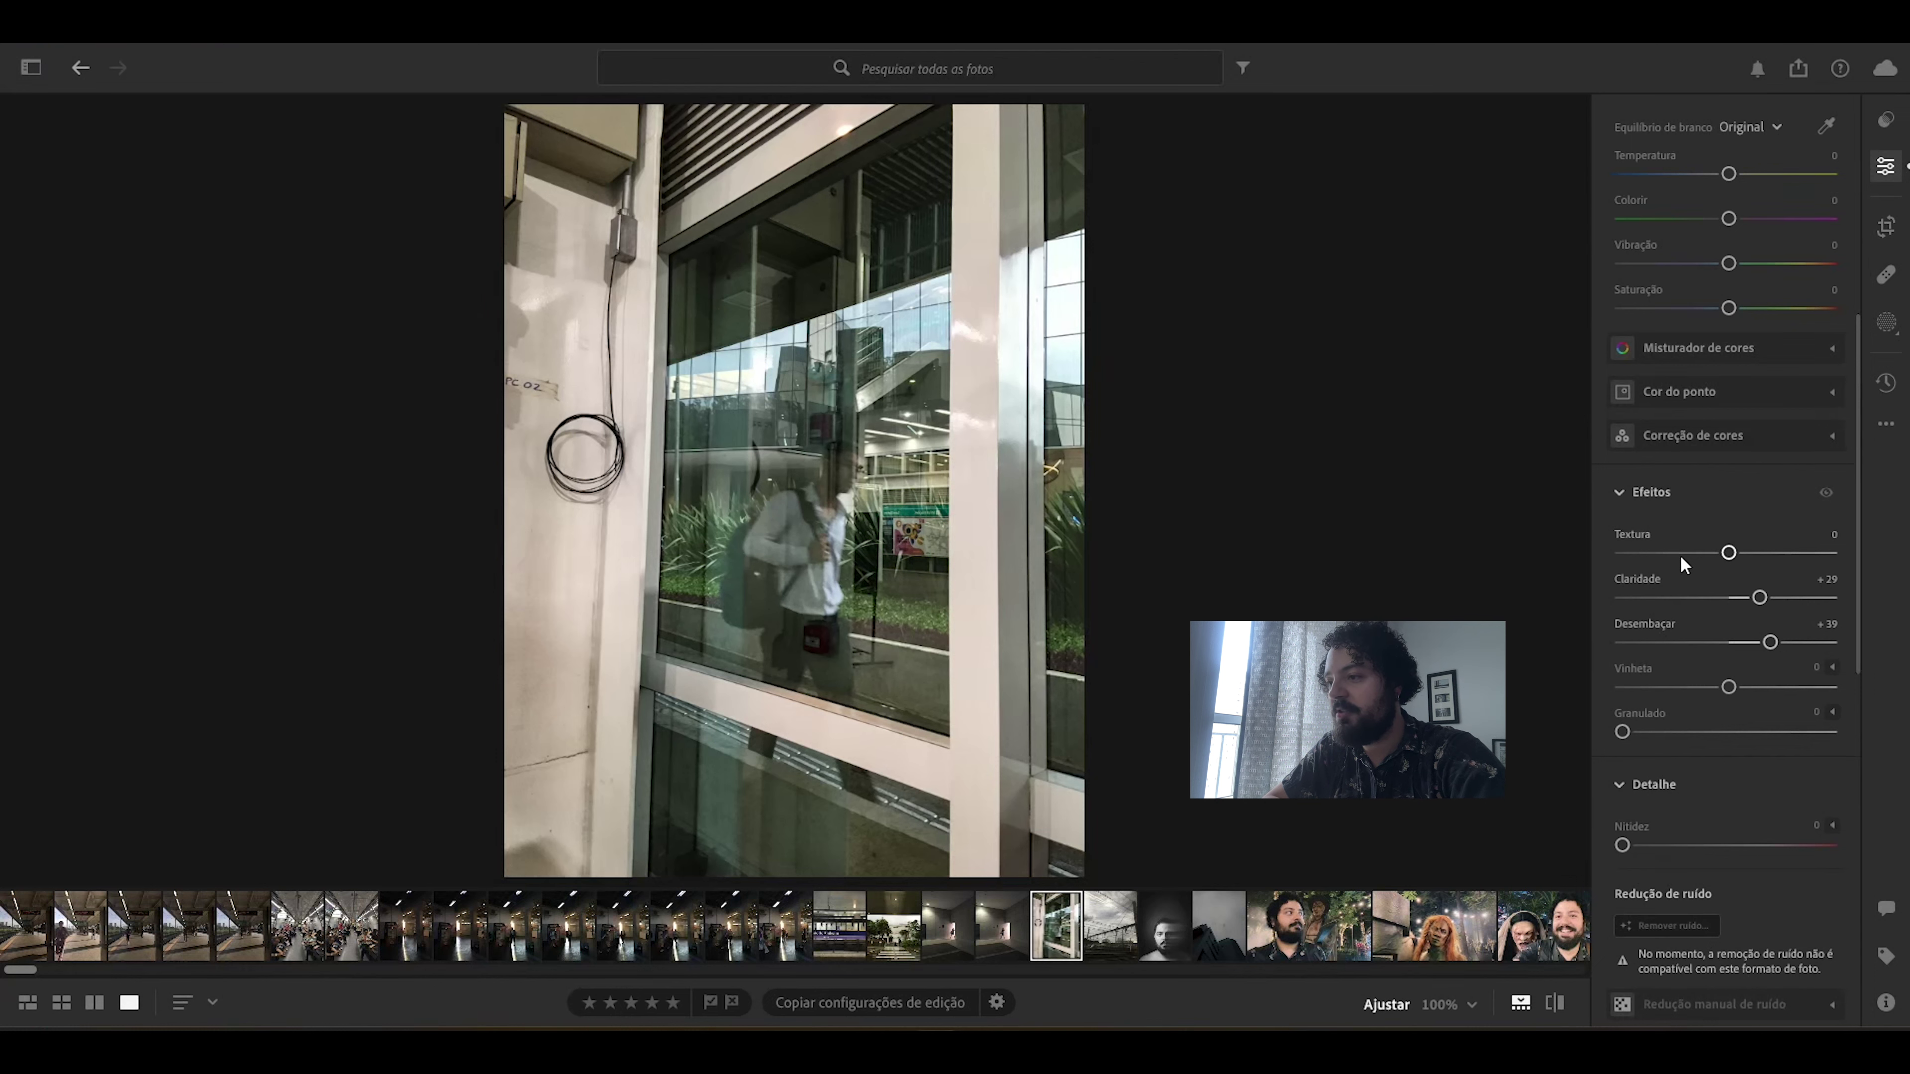
Step: Open the photo of the woman walking toward the lit doorway and set highlights to −34 and contrast to +38
{"action": "left_click", "coordinate": [997, 936]}
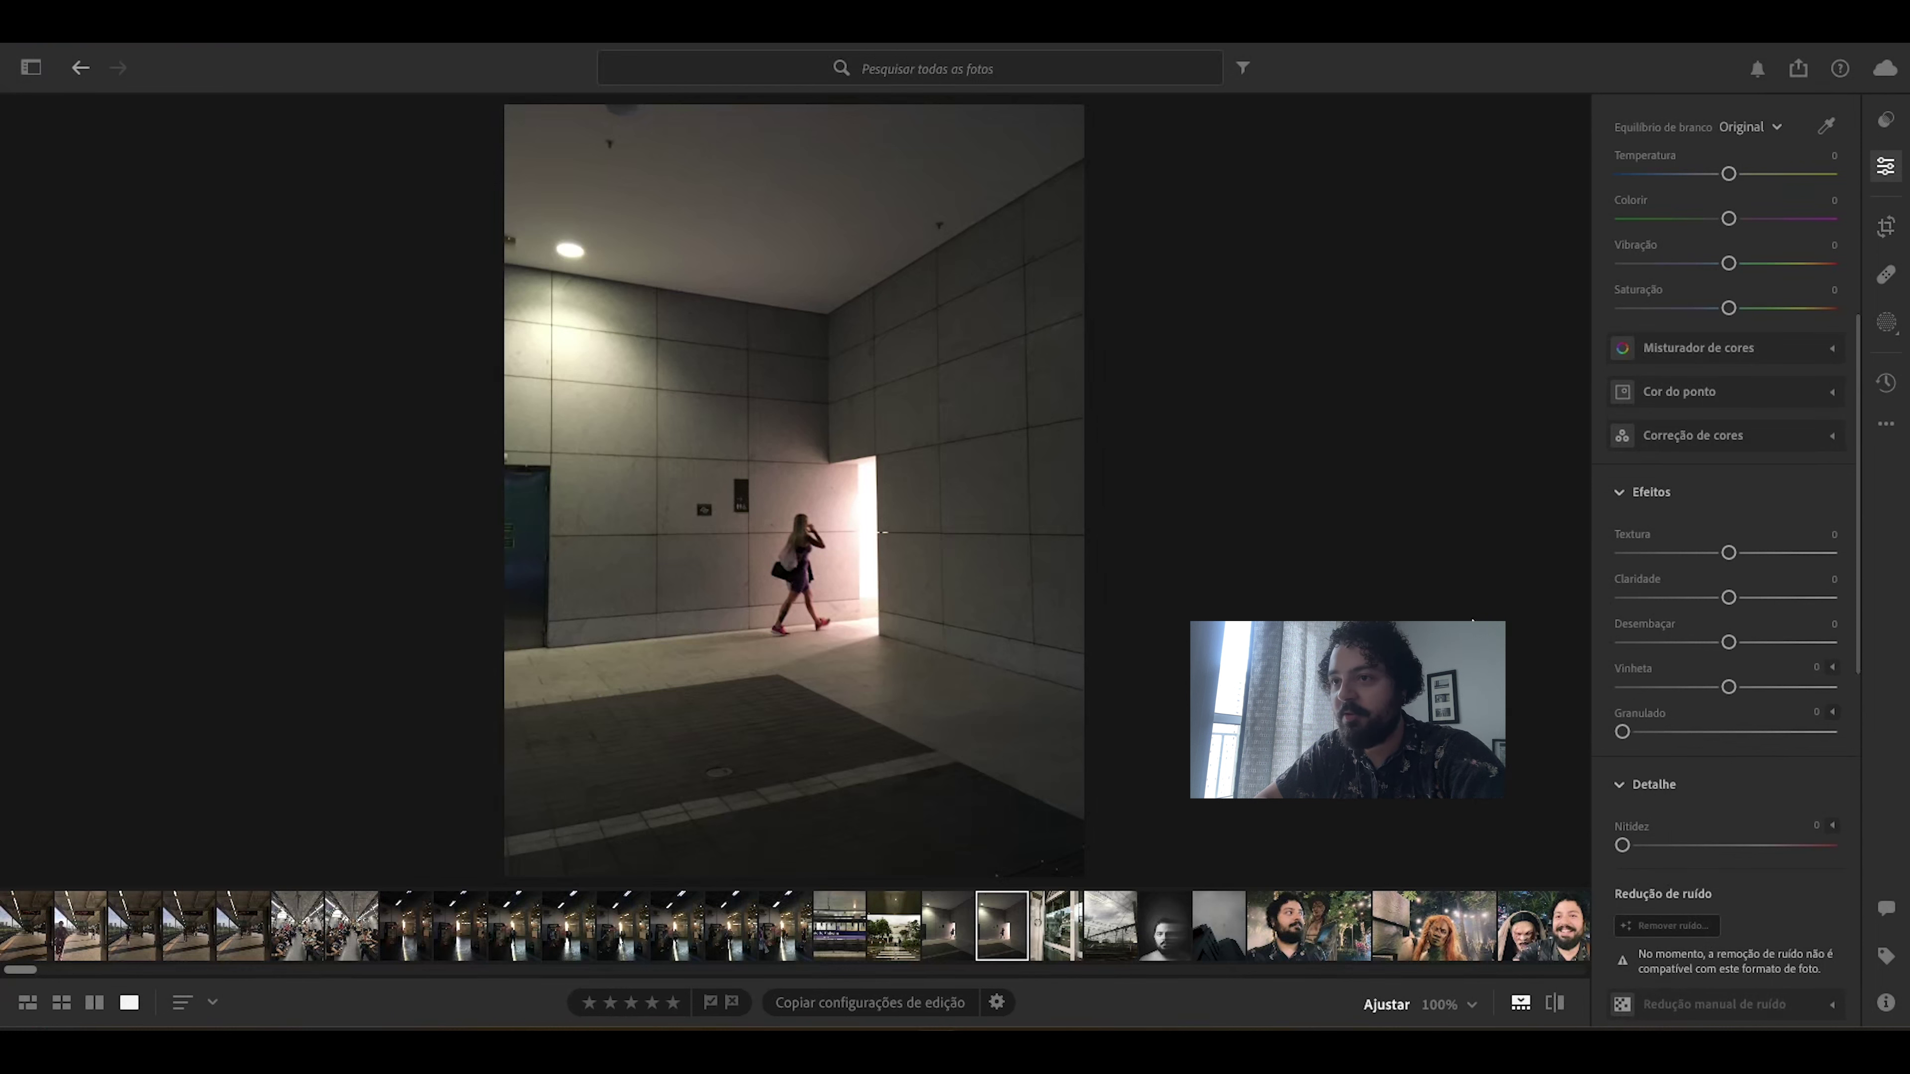
{"action": "left_click_drag", "start_coordinate": [1858, 487], "coordinate": [1844, 276]}
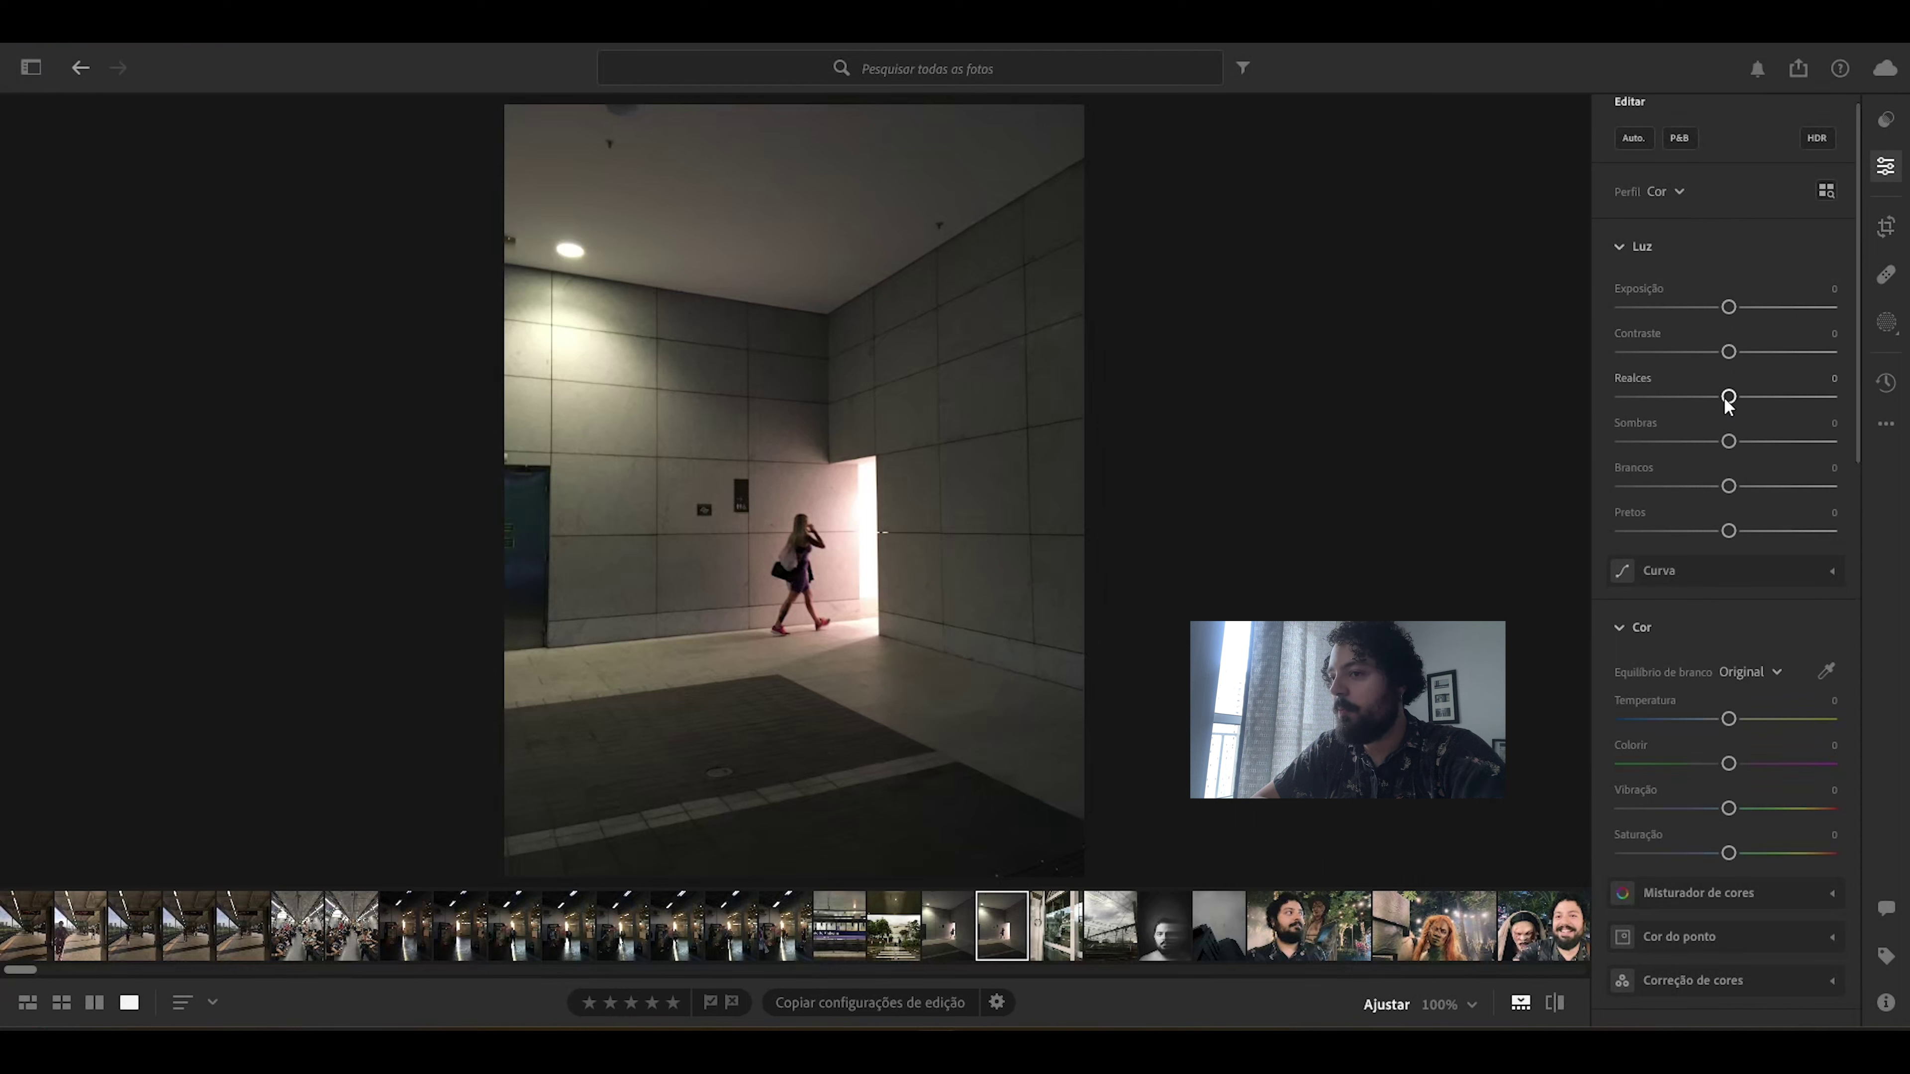
{"action": "left_click_drag", "start_coordinate": [1725, 402], "coordinate": [1674, 410]}
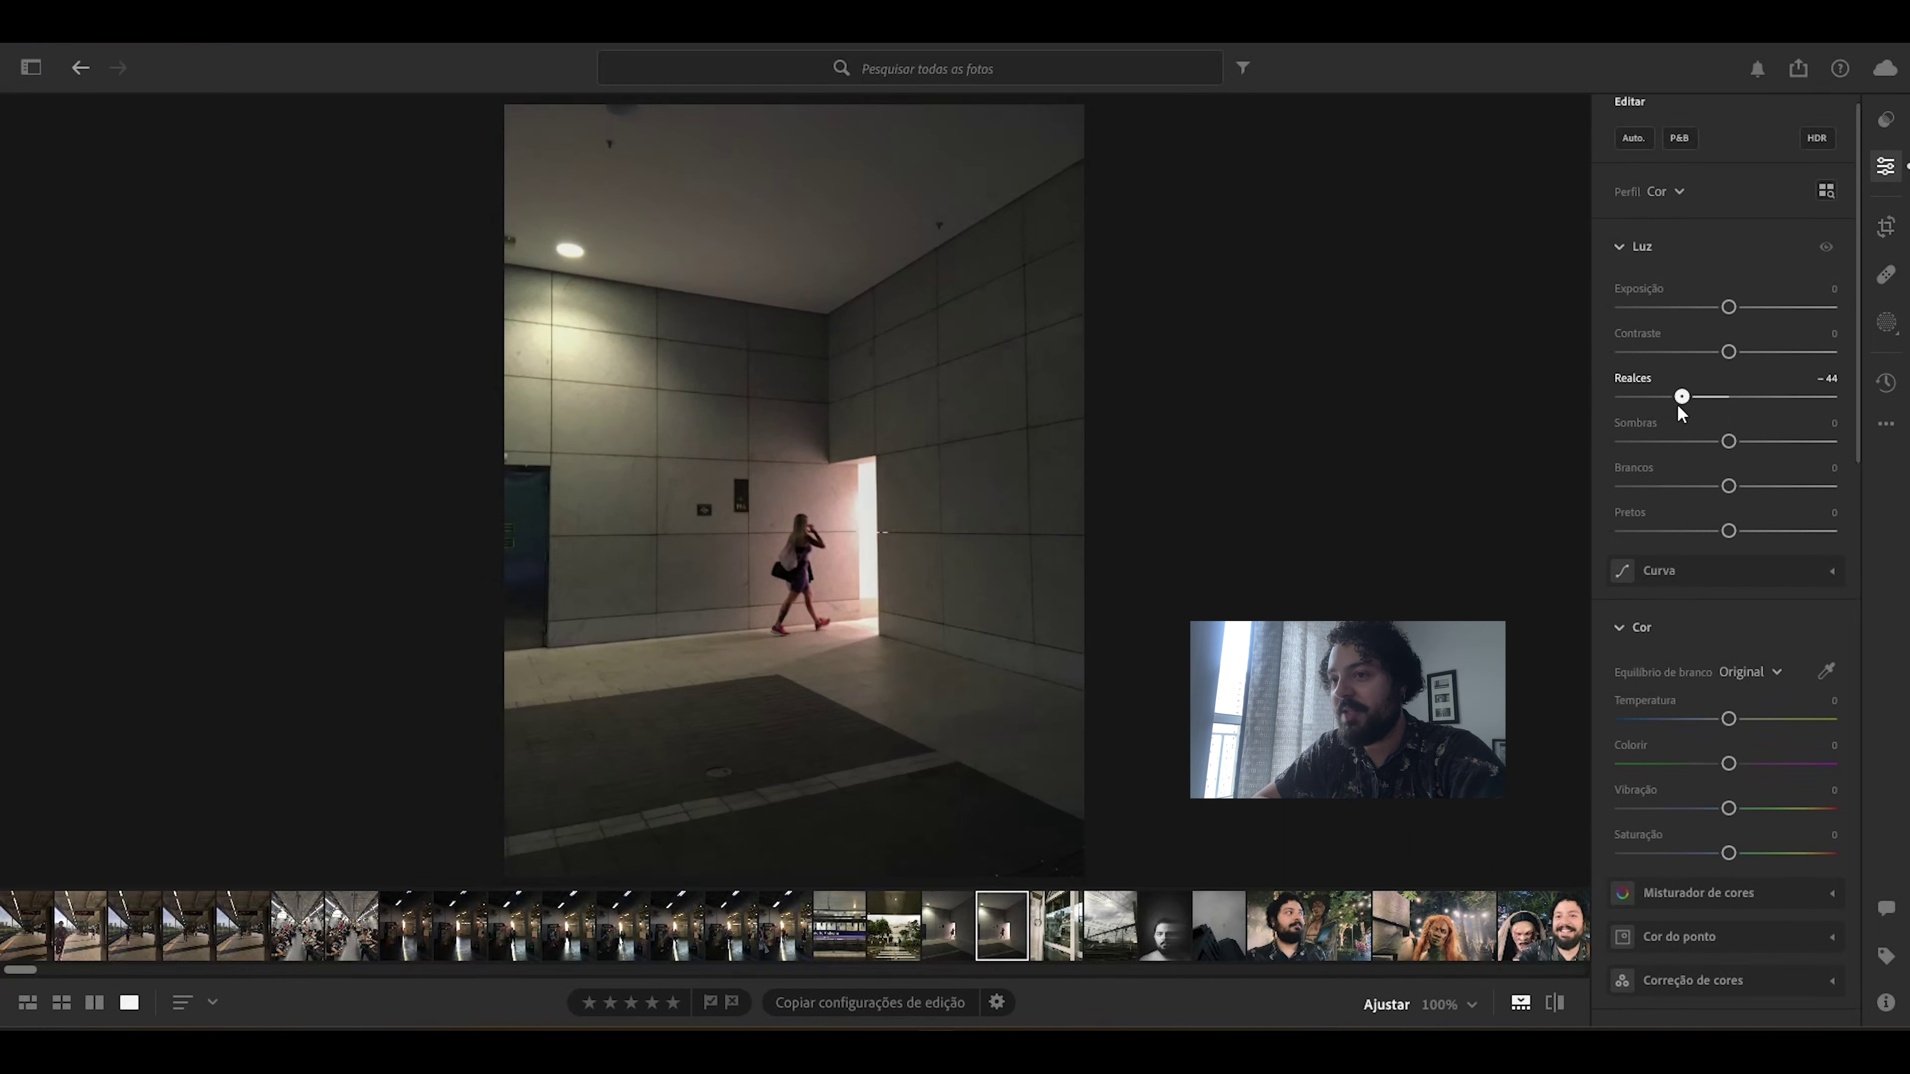
{"action": "left_click_drag", "start_coordinate": [1684, 407], "coordinate": [1691, 404]}
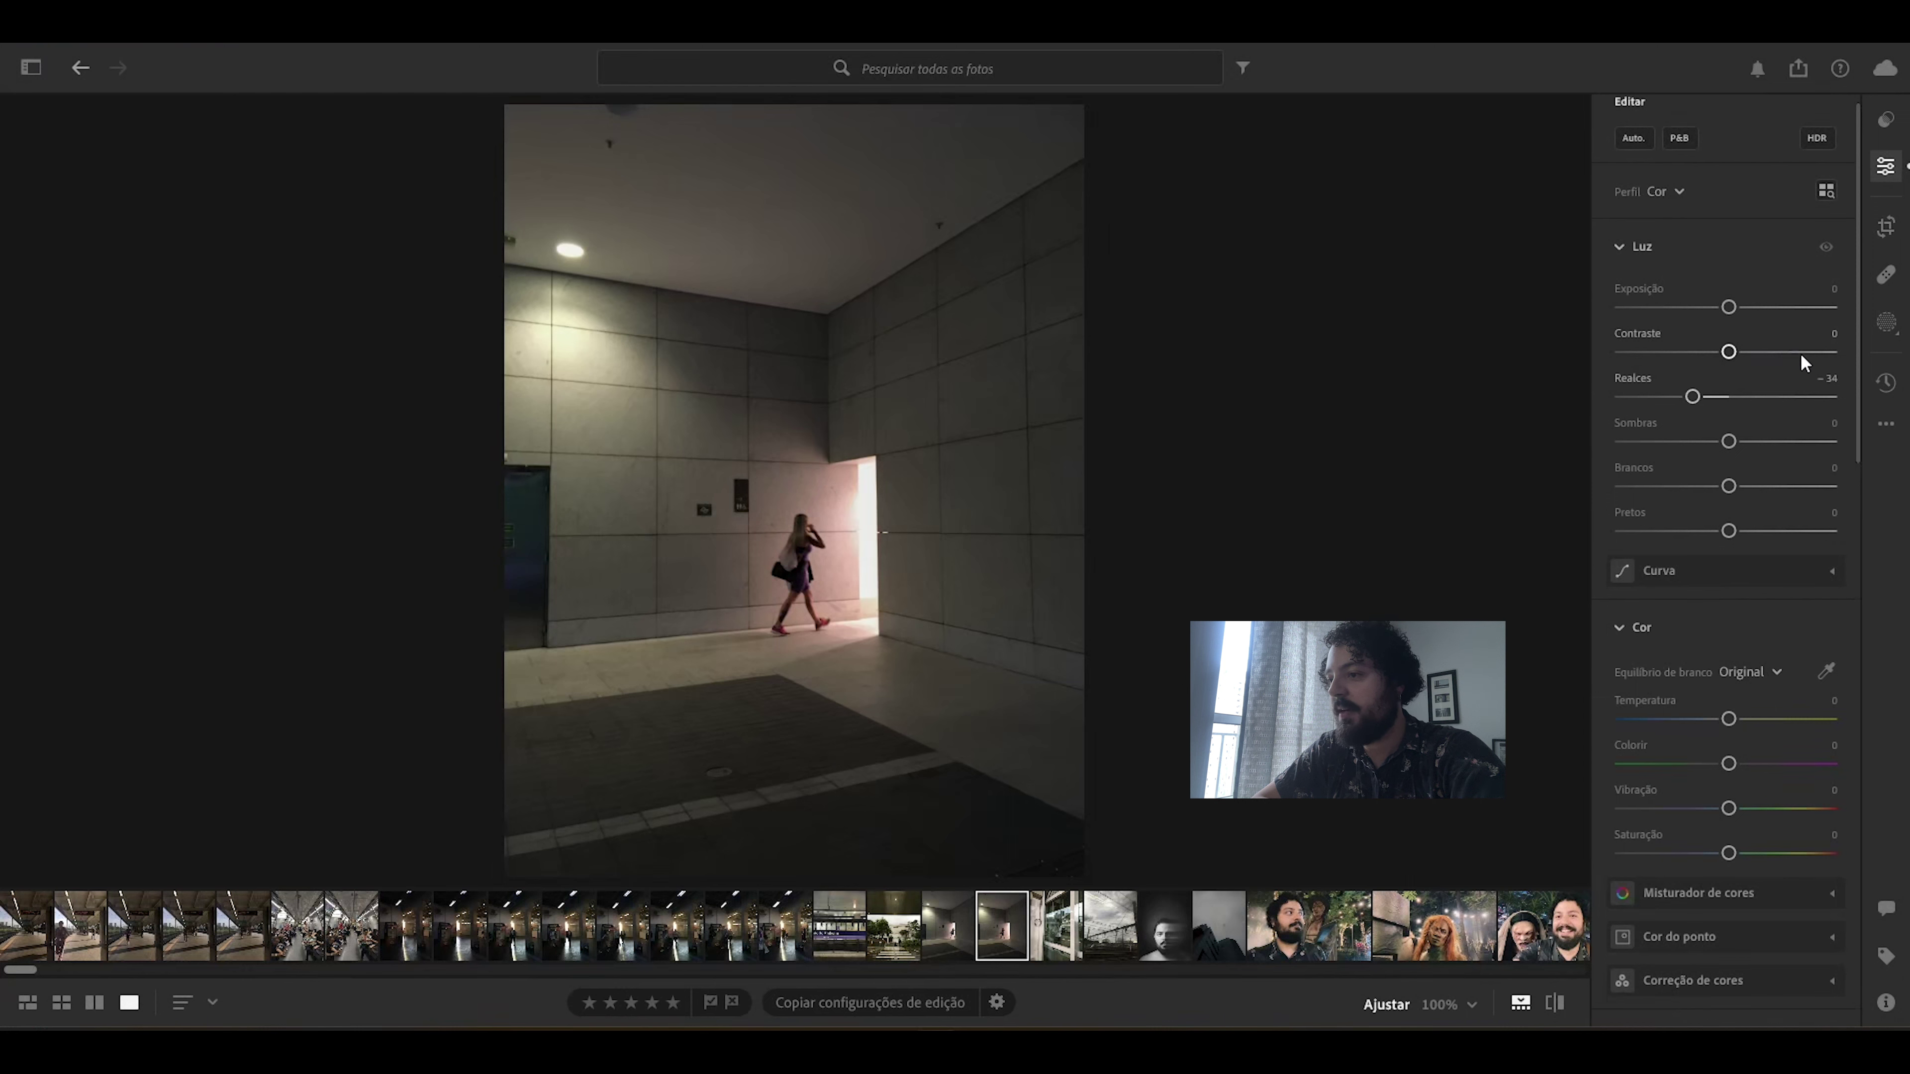
{"action": "left_click_drag", "start_coordinate": [1729, 354], "coordinate": [1769, 361]}
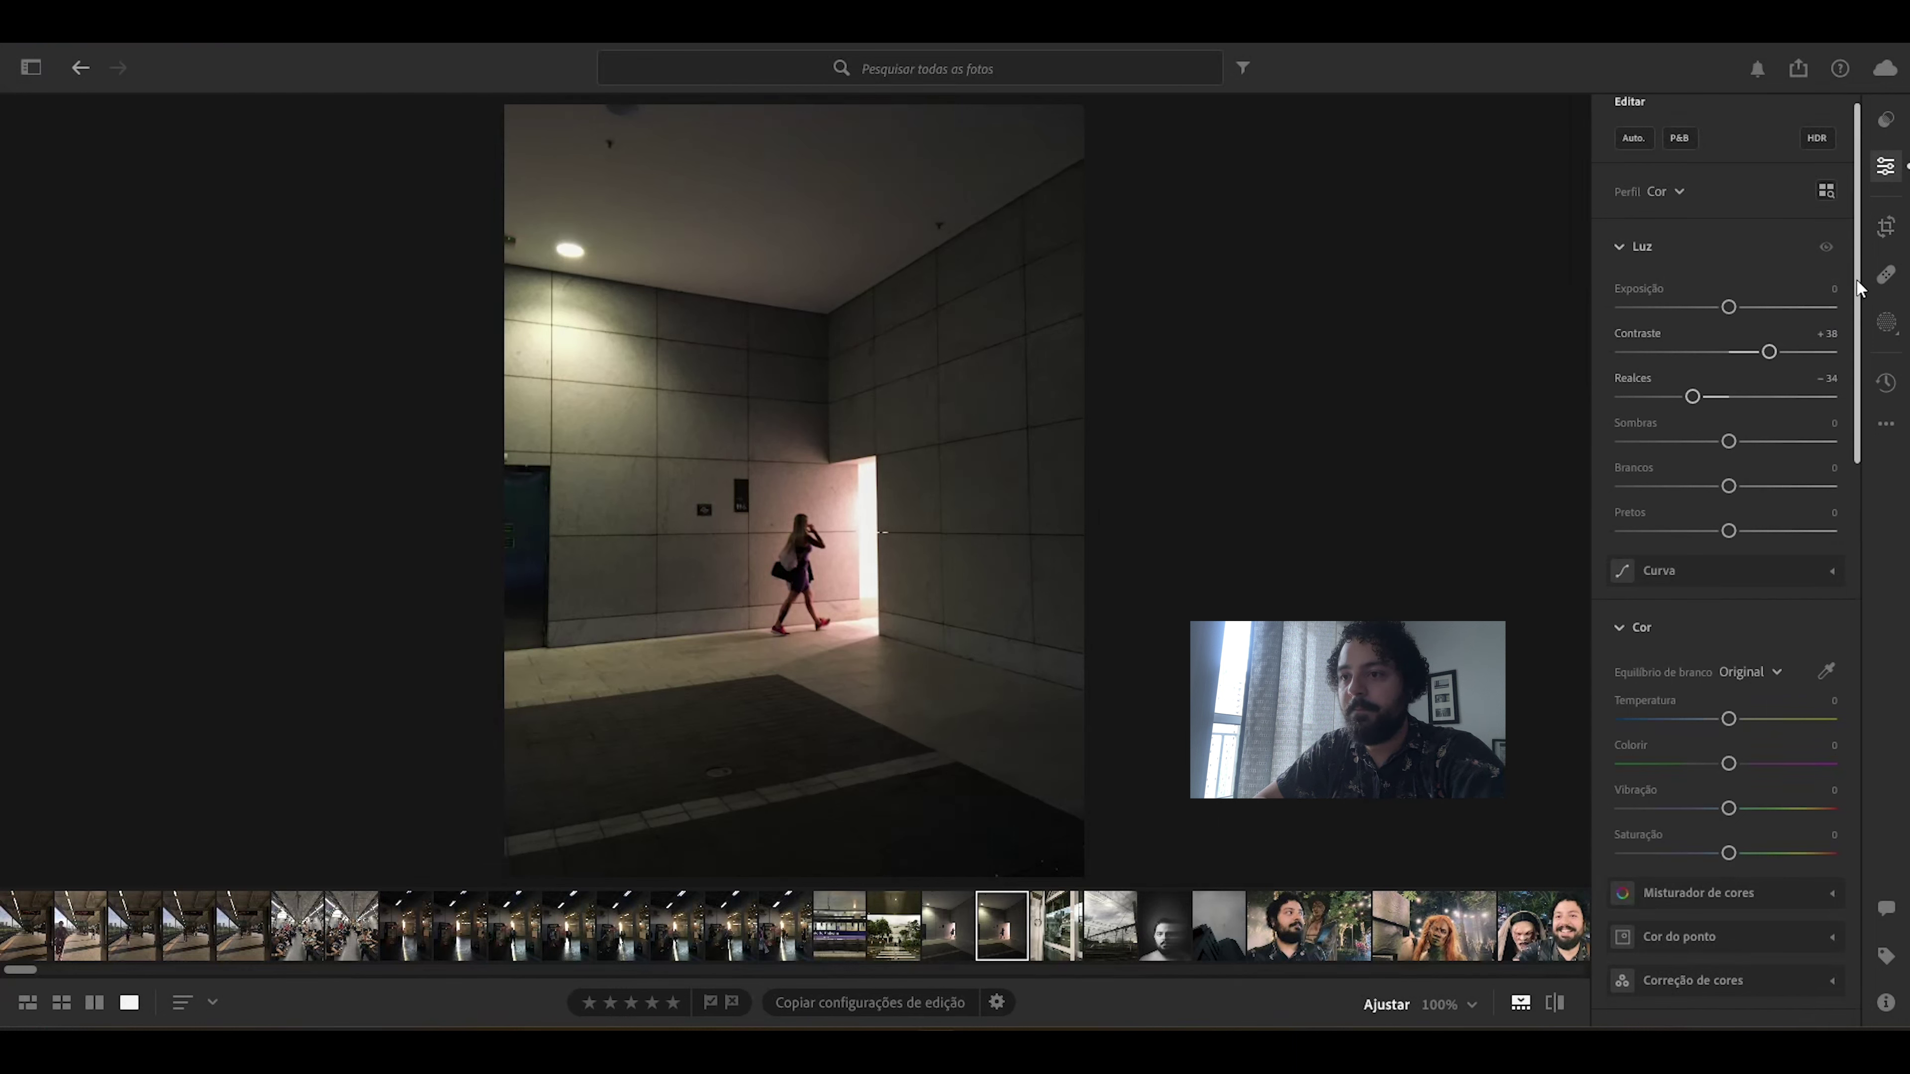
Step: Set the doorway photo's color temperature to −6 and its texture to +17
{"action": "left_click_drag", "start_coordinate": [1857, 280], "coordinate": [1857, 306]}
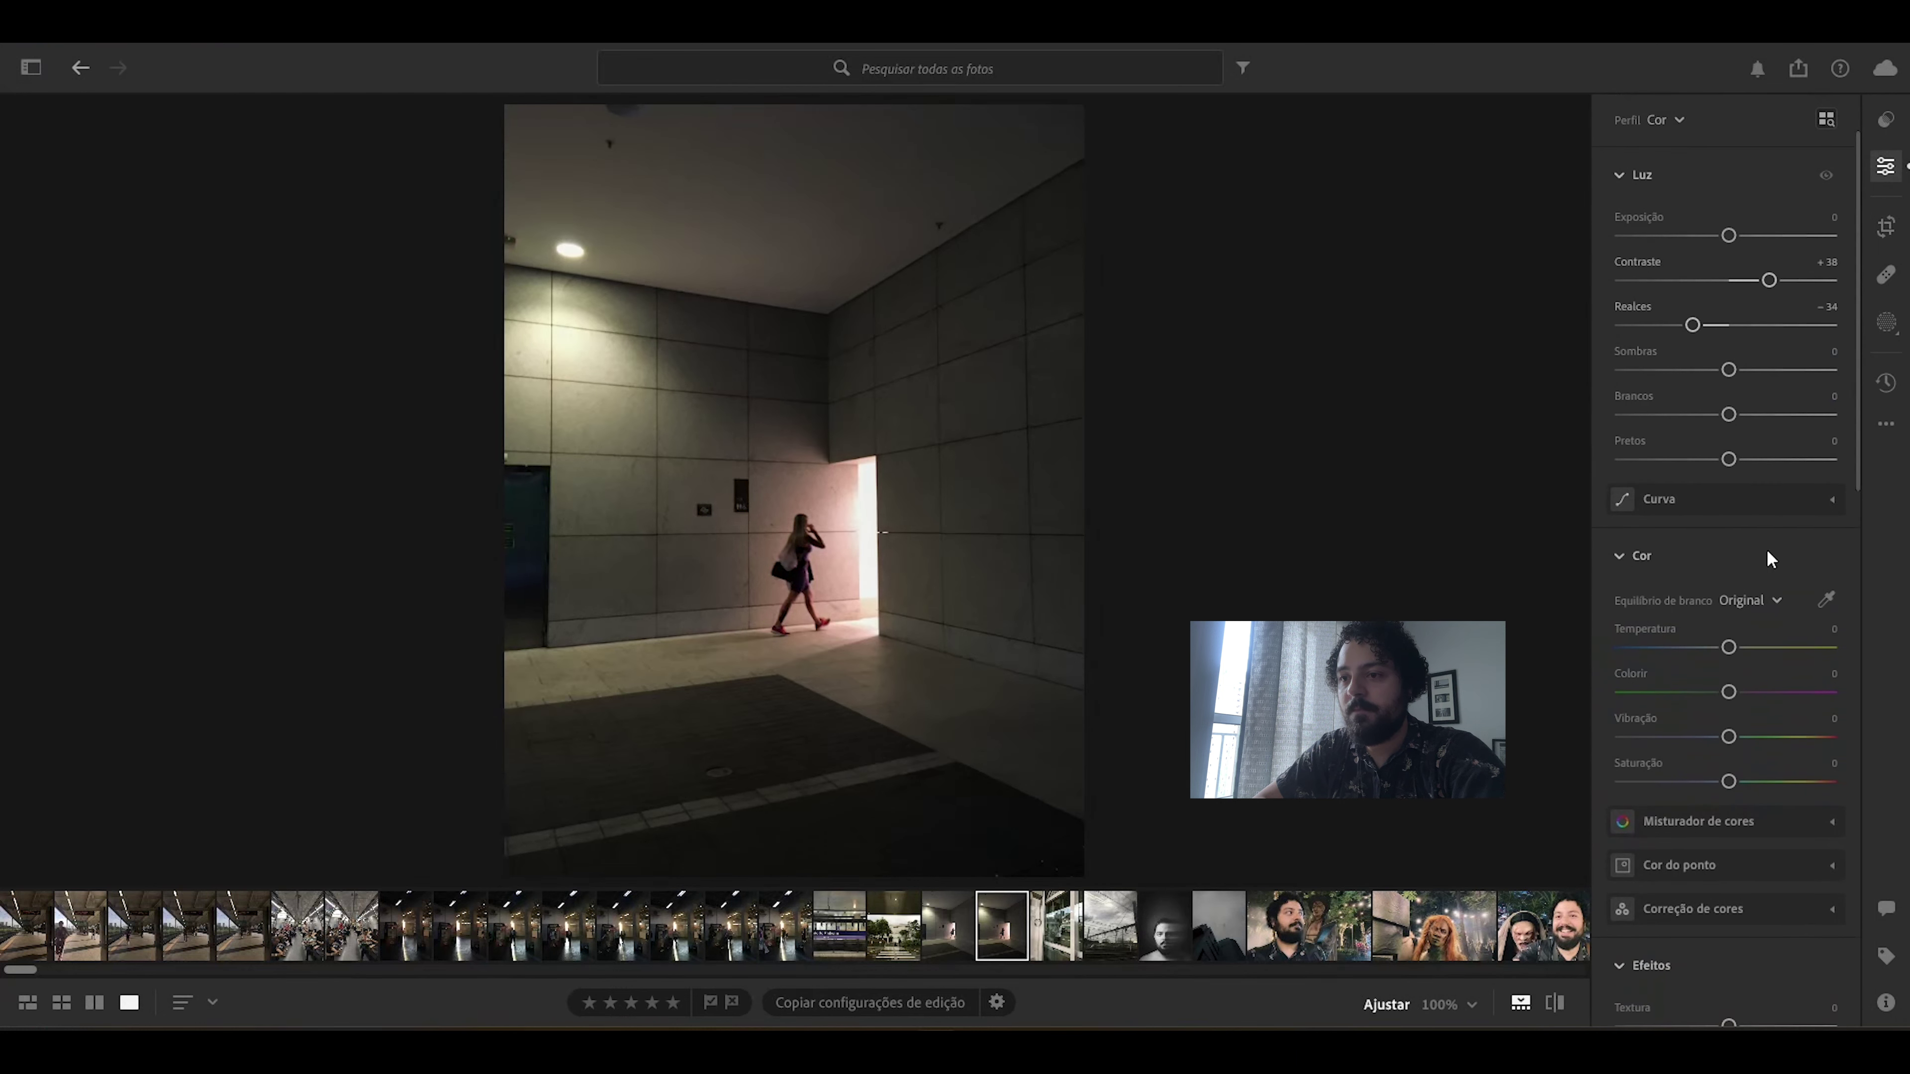
{"action": "left_click_drag", "start_coordinate": [1730, 650], "coordinate": [1726, 655]}
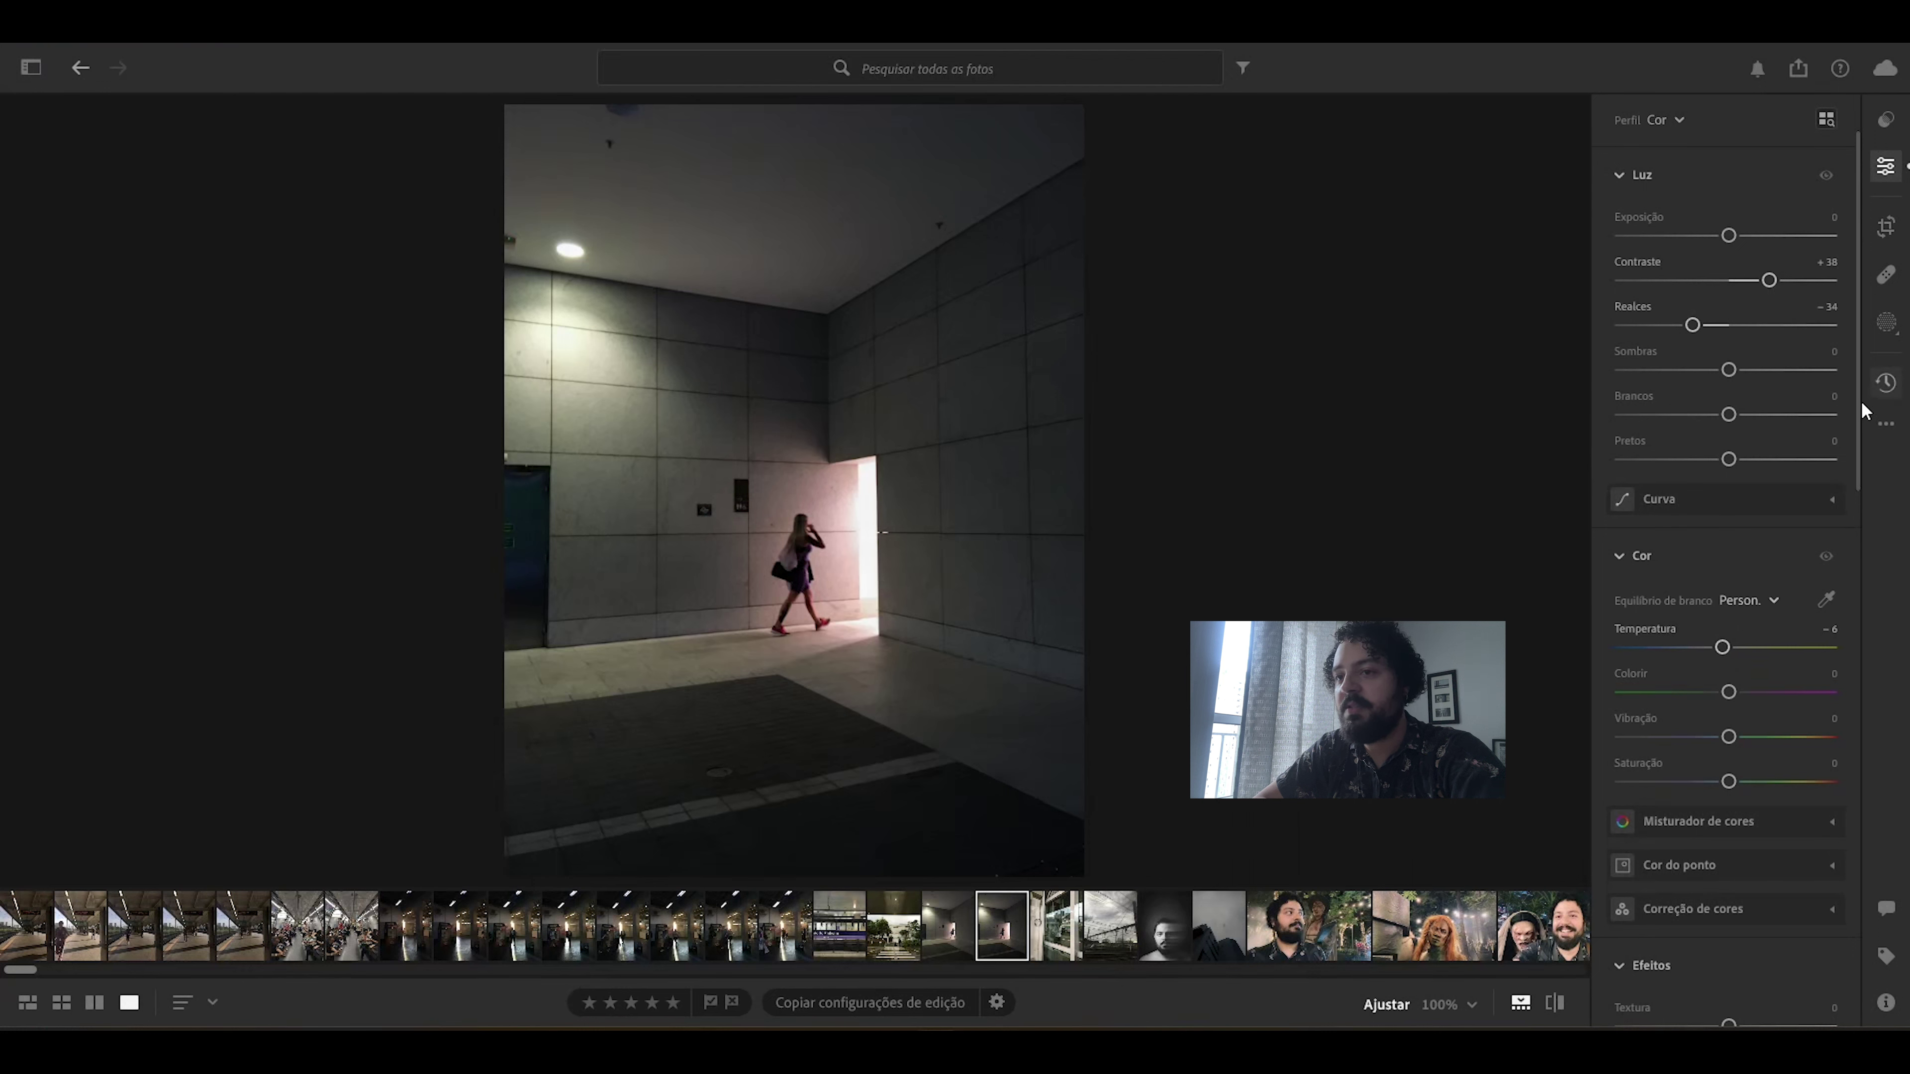
{"action": "left_click_drag", "start_coordinate": [1858, 407], "coordinate": [1868, 590]}
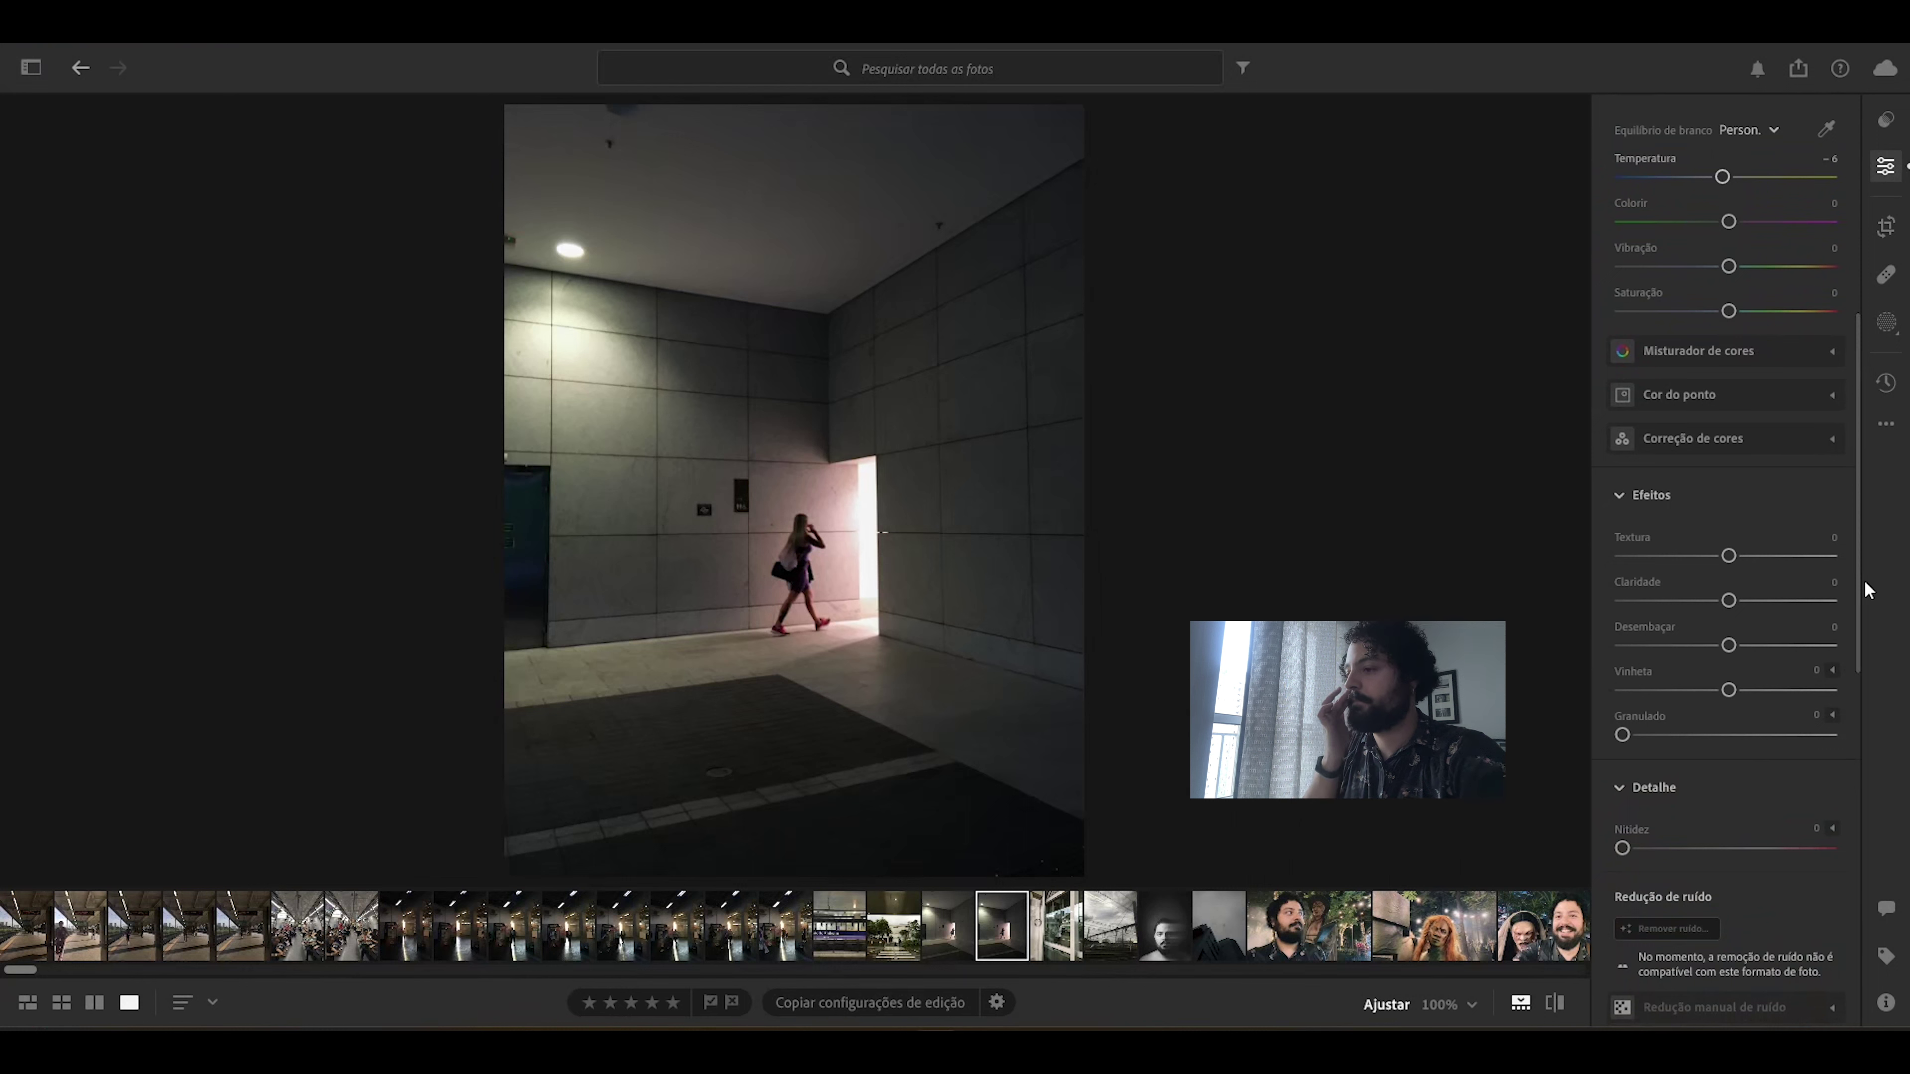
{"action": "left_click", "coordinate": [1767, 554]}
{"action": "double_click", "coordinate": [1767, 556]}
{"action": "mouse_move", "coordinate": [1767, 555]}
{"action": "left_mouse_down"}
{"action": "mouse_move", "coordinate": [1786, 555]}
{"action": "mouse_move", "coordinate": [1746, 558]}
{"action": "left_mouse_up"}
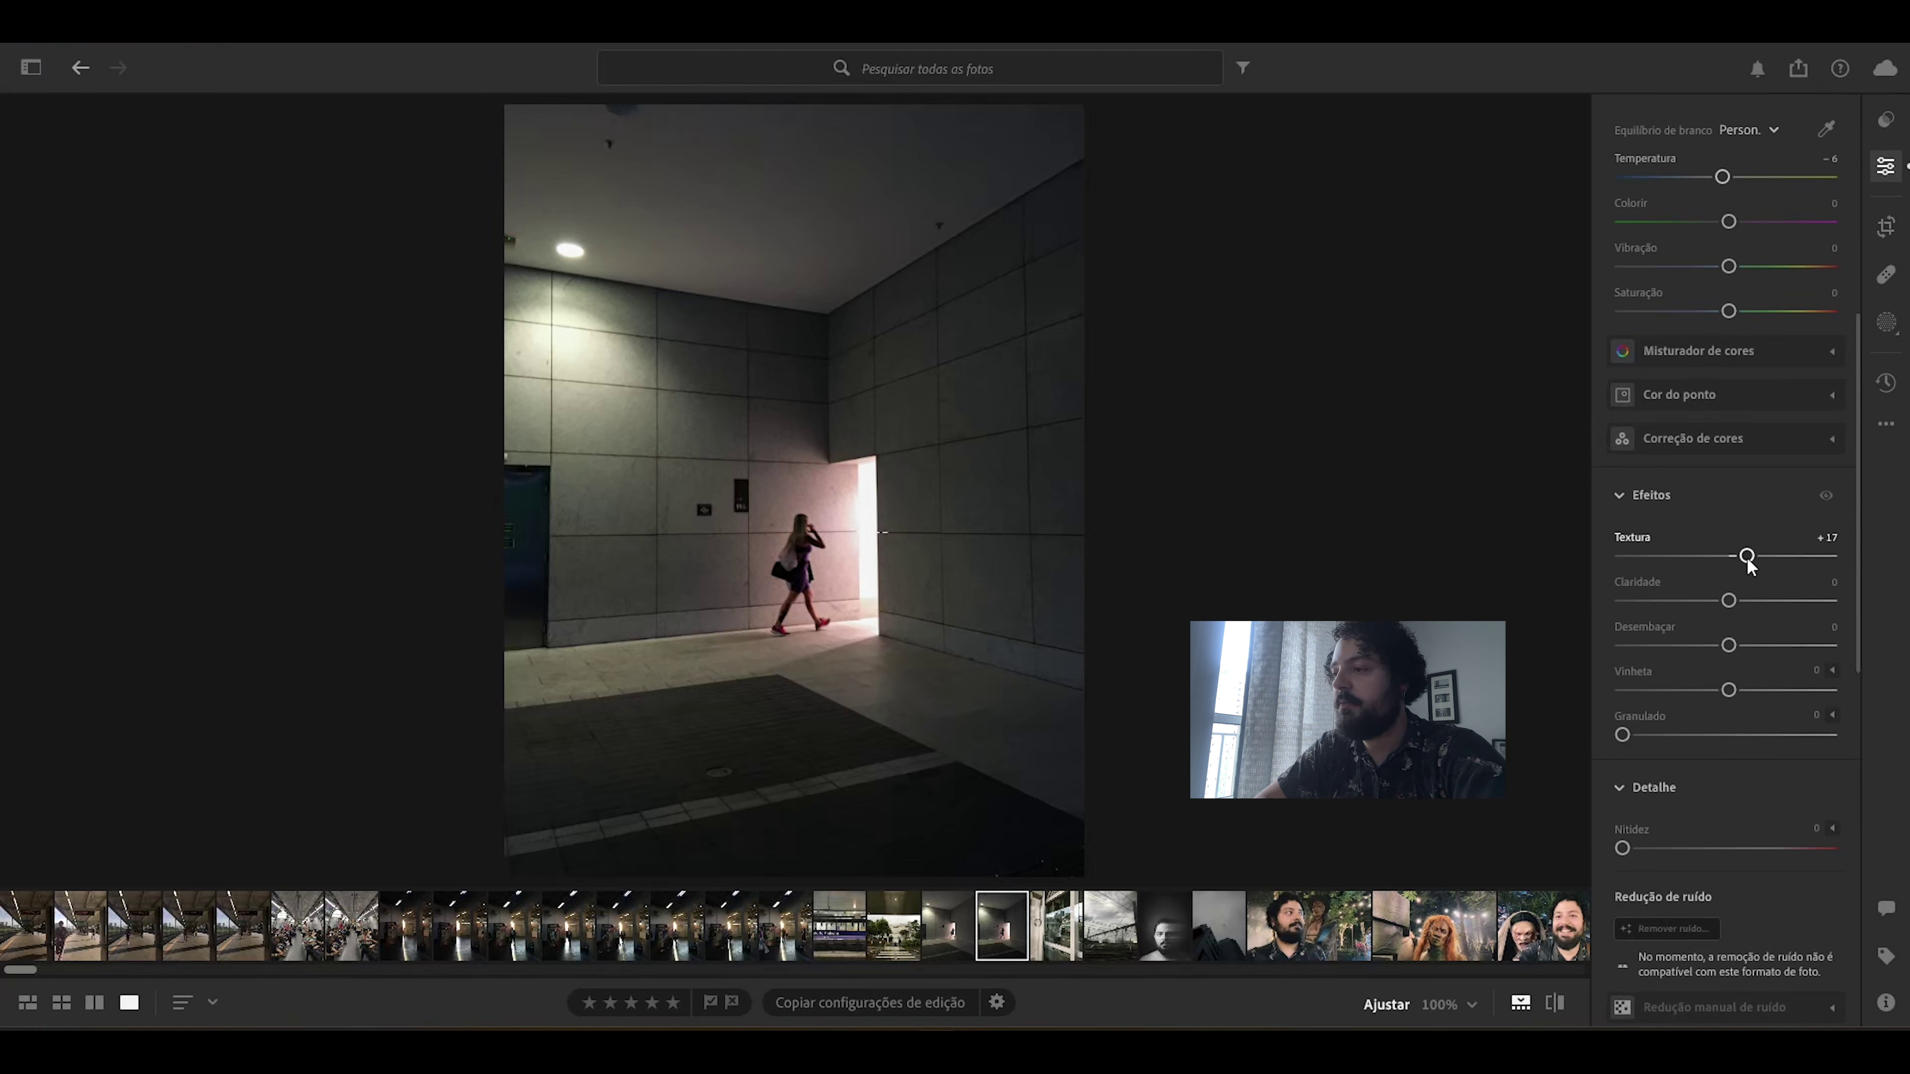
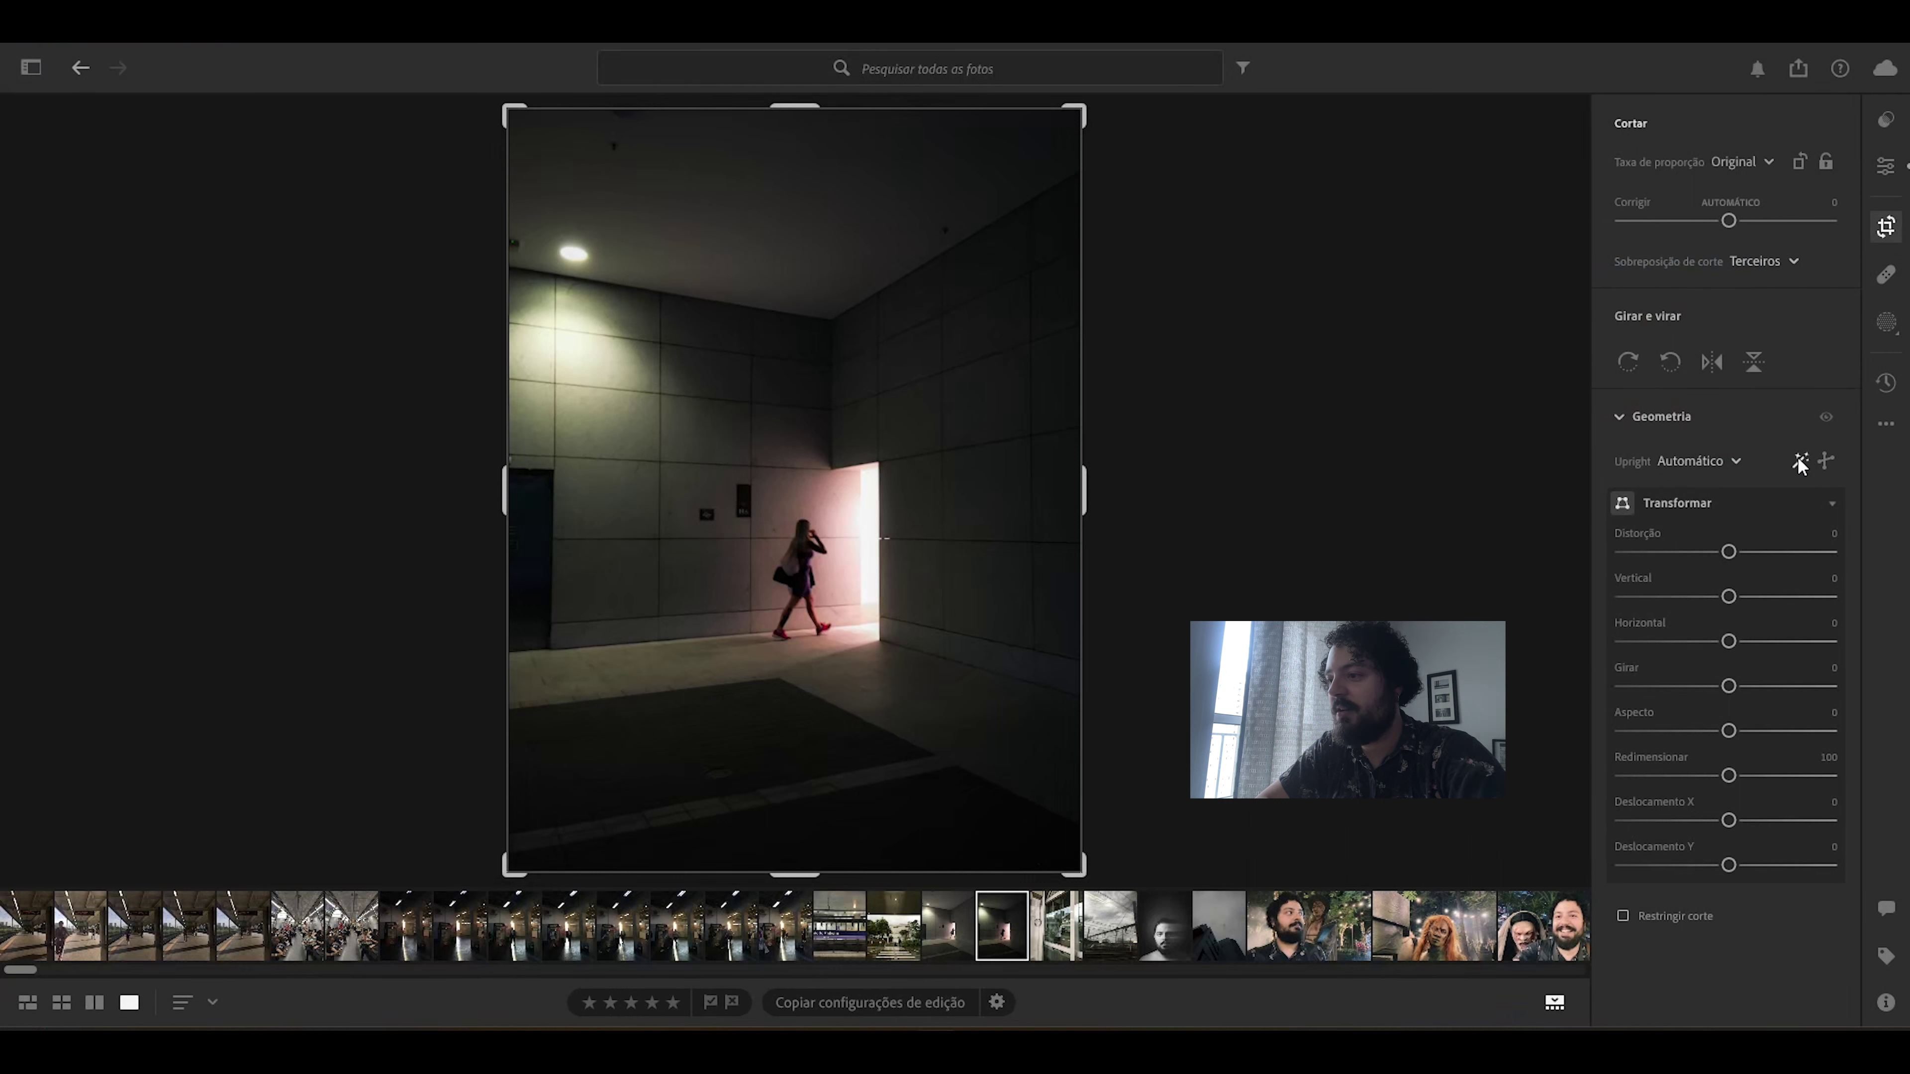
Step: Toggle the automatic Upright correction off and on to compare the doorway photo's geometry
{"action": "left_click", "coordinate": [1800, 462]}
{"action": "left_click", "coordinate": [1800, 462]}
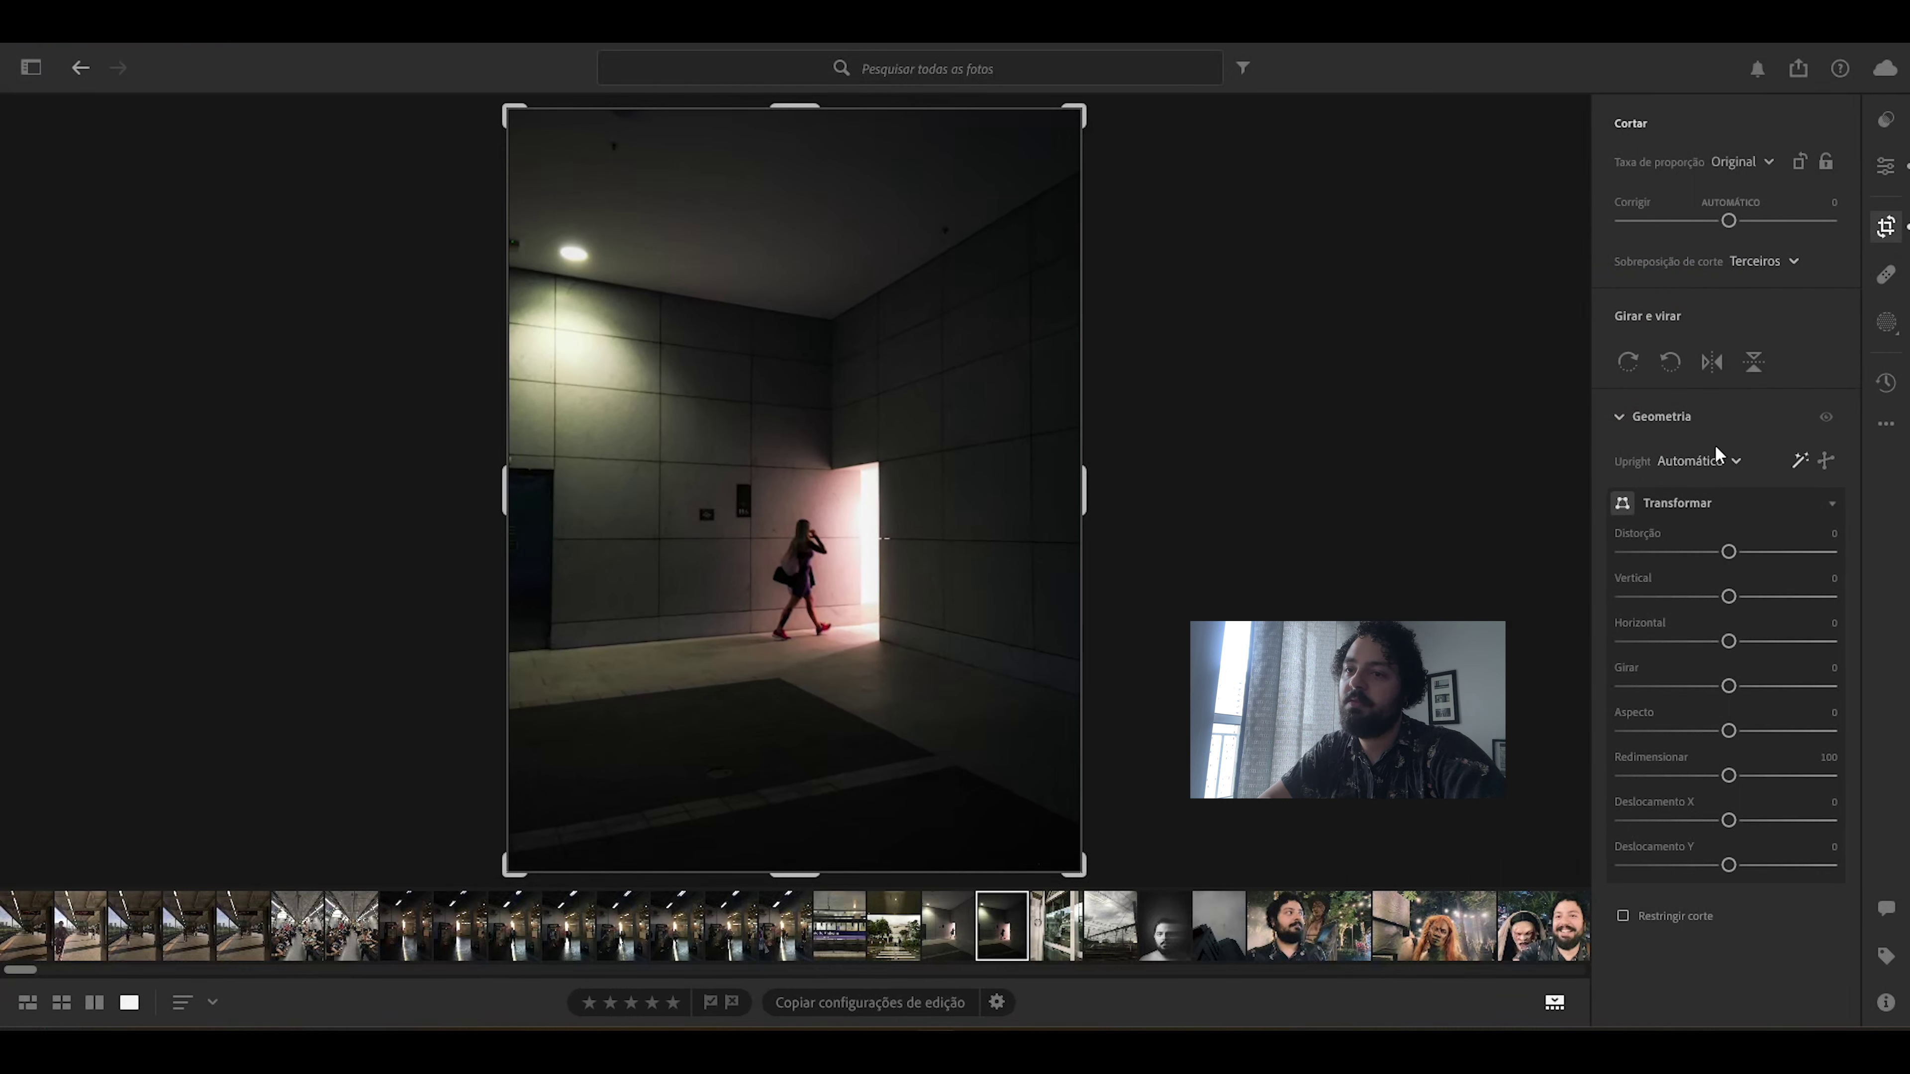
{"action": "left_click", "coordinate": [1800, 463]}
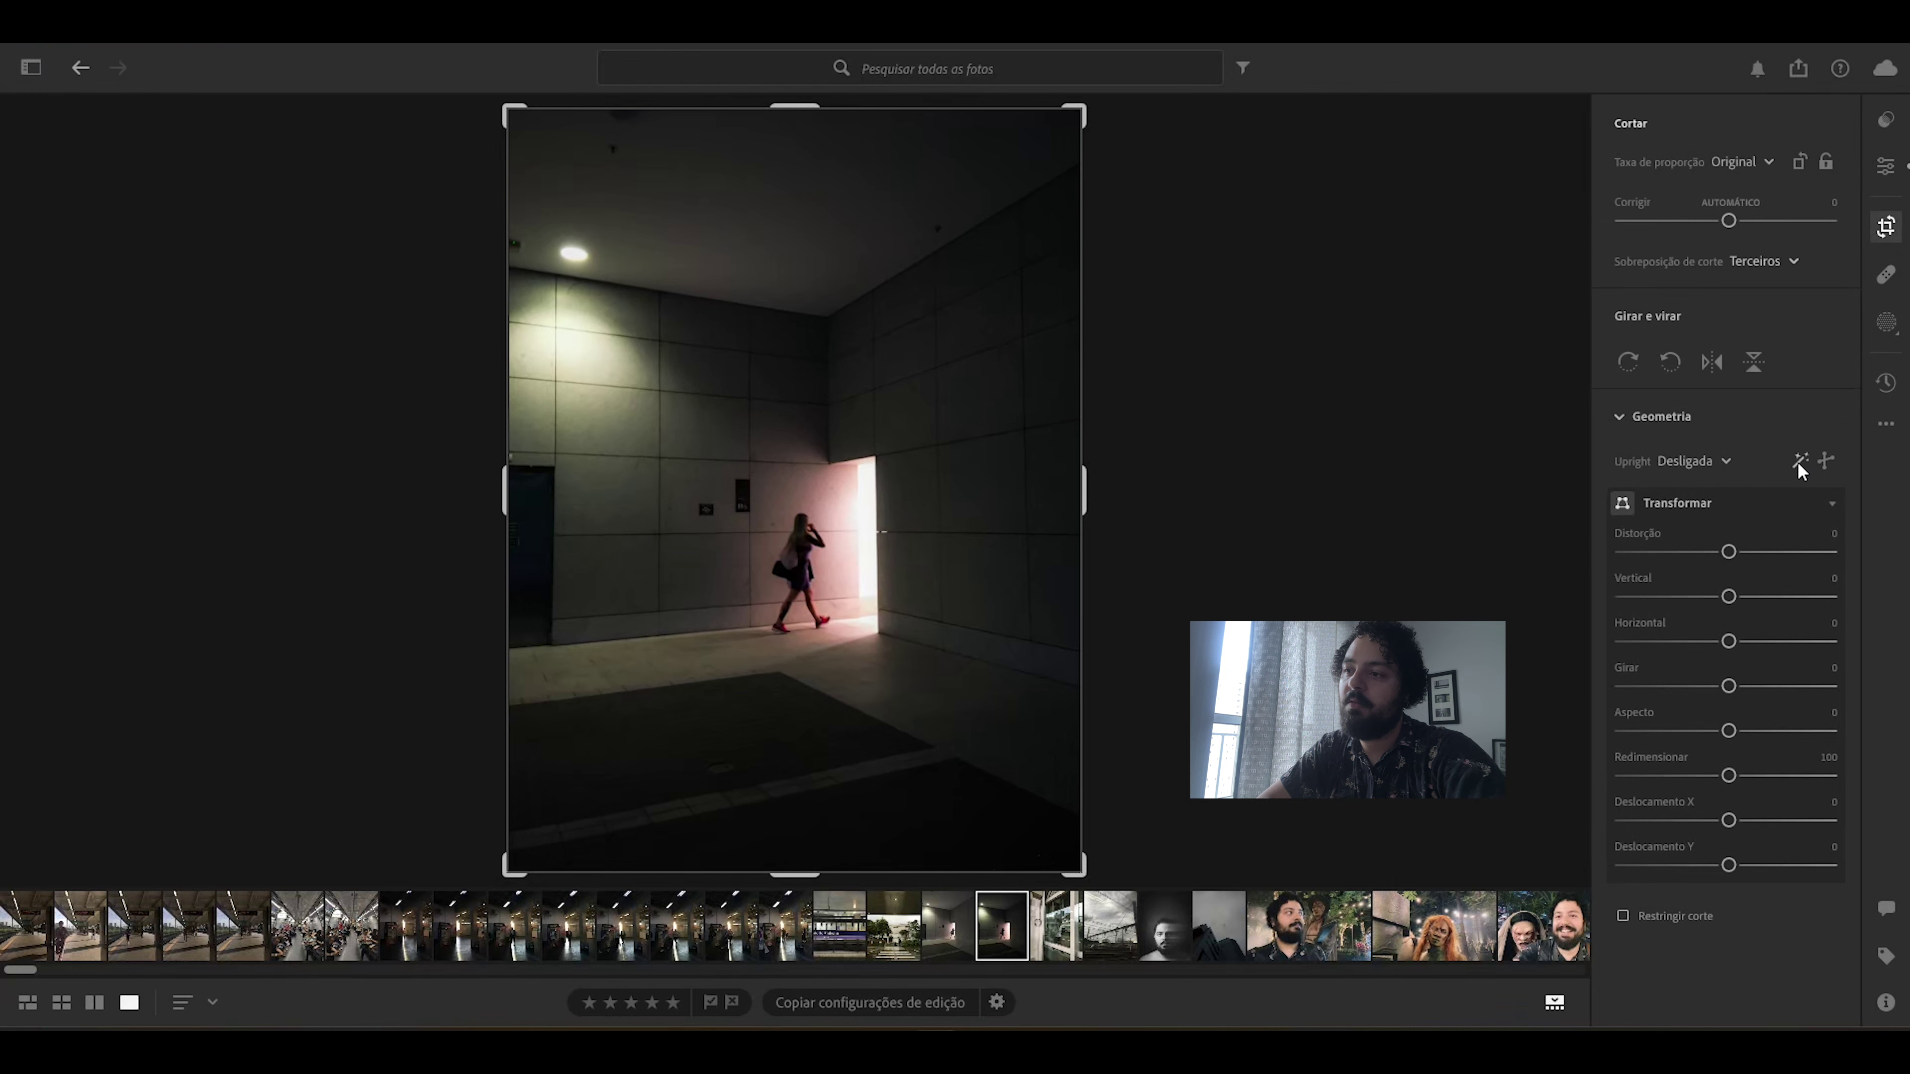
{"action": "left_click", "coordinate": [1800, 464]}
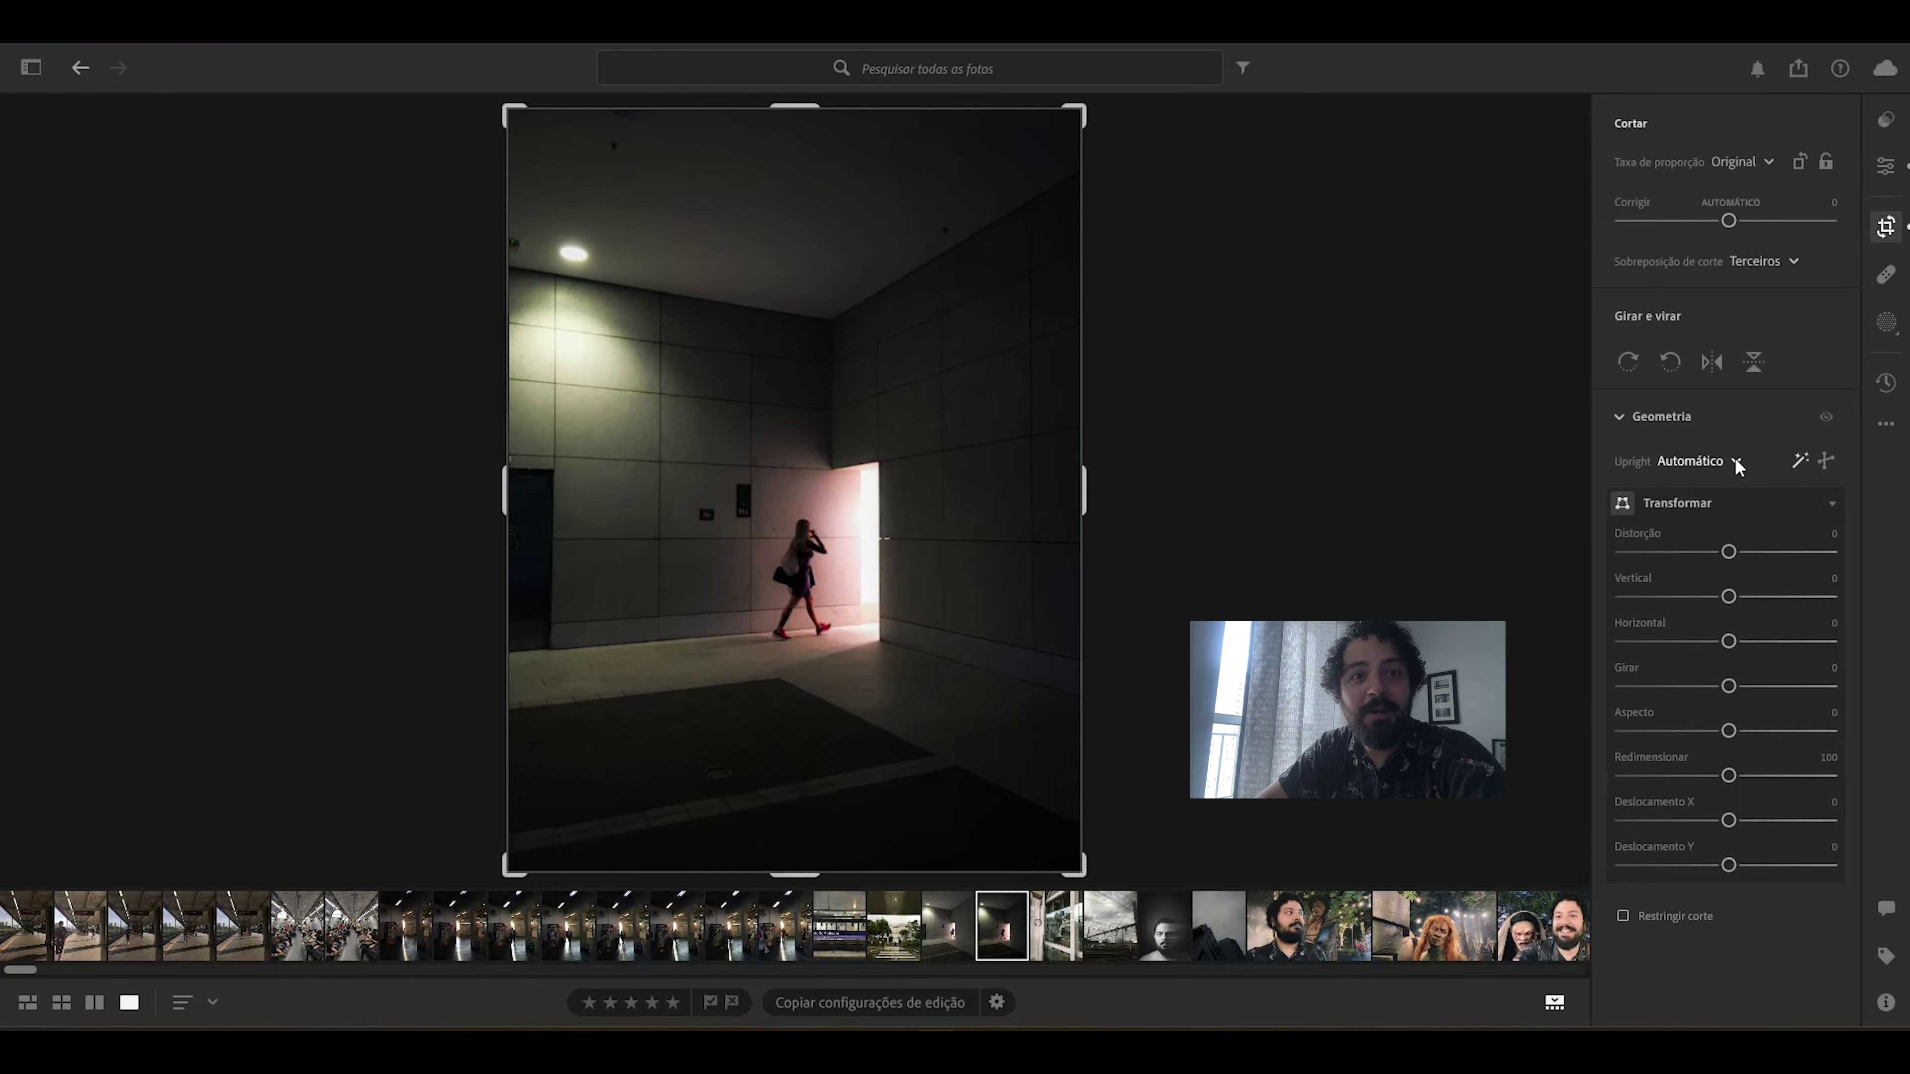
Step: Adjust the blue channel of the doorway photo's tone curve, raising the shadows and midtones and slightly lowering the highlights
{"action": "key", "text": "e"}
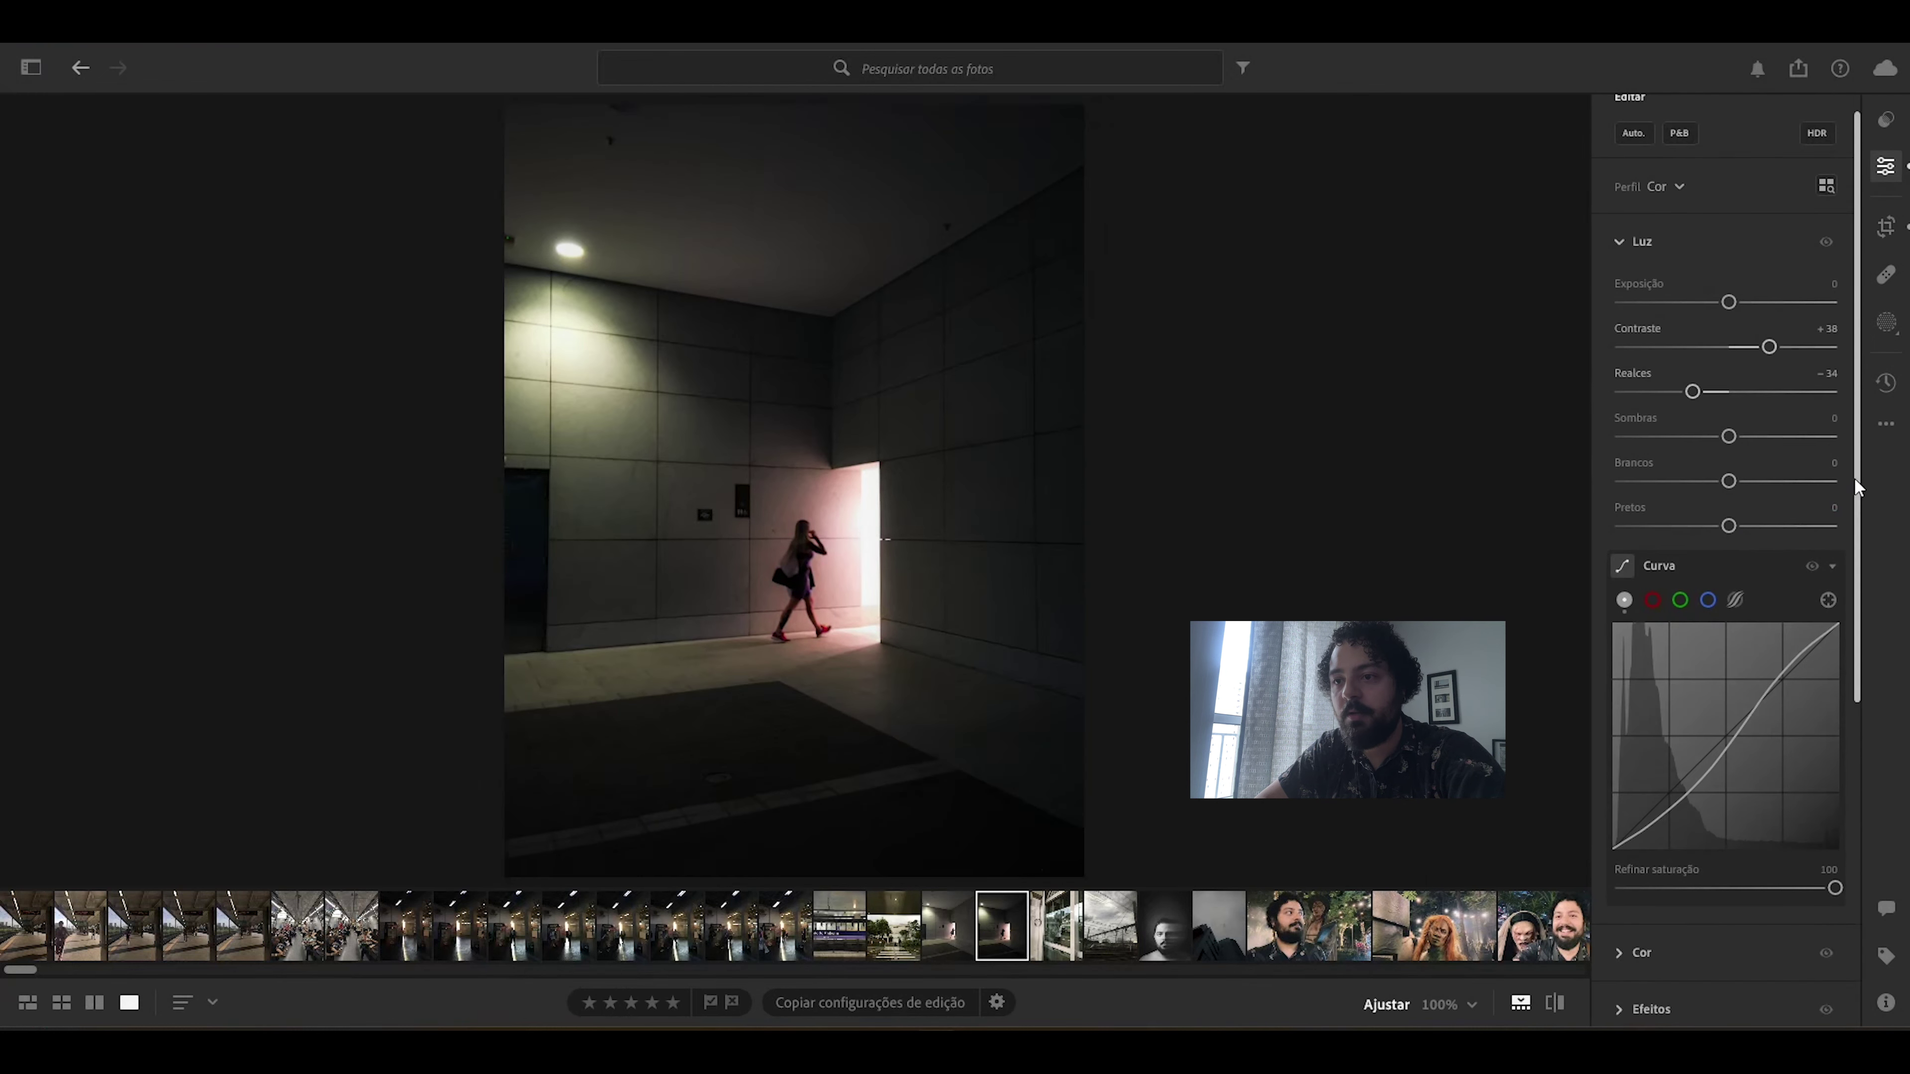
{"action": "left_click_drag", "start_coordinate": [1857, 487], "coordinate": [1858, 535]}
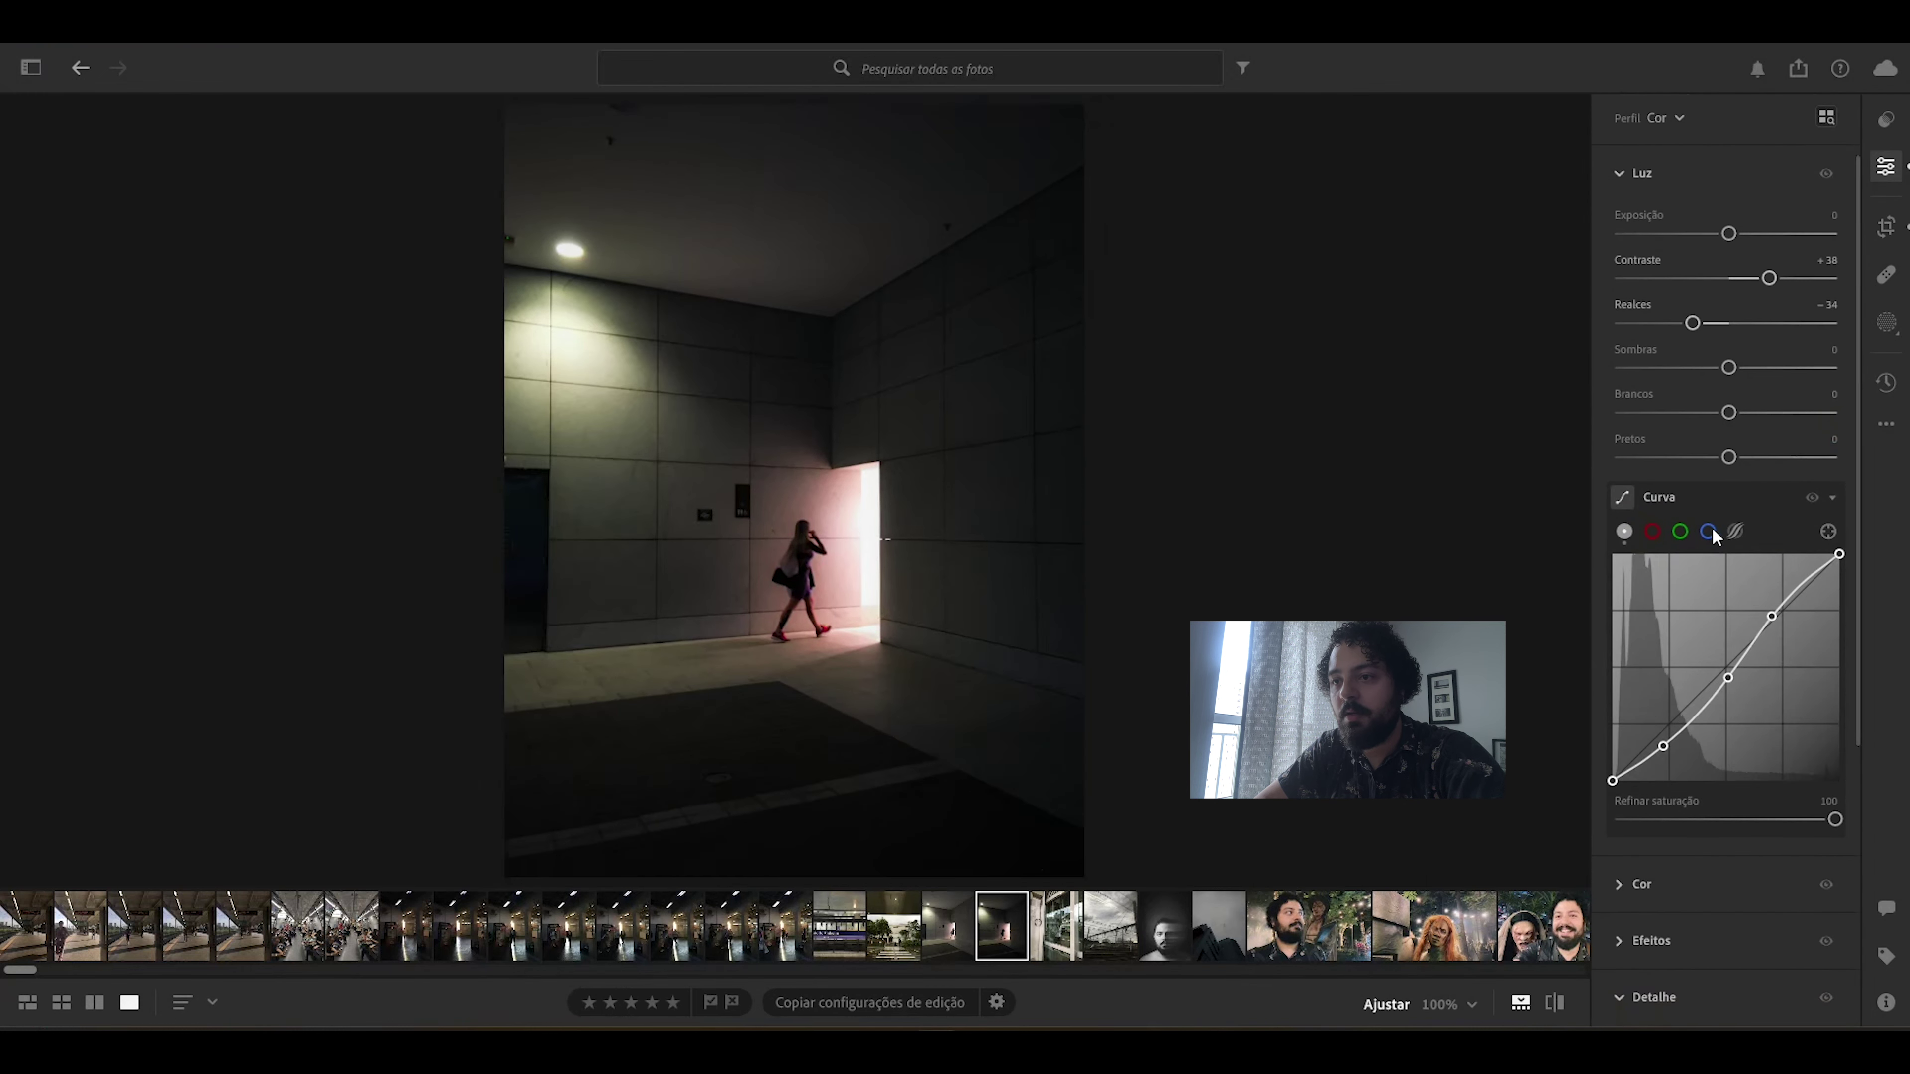
{"action": "left_click", "coordinate": [1709, 533]}
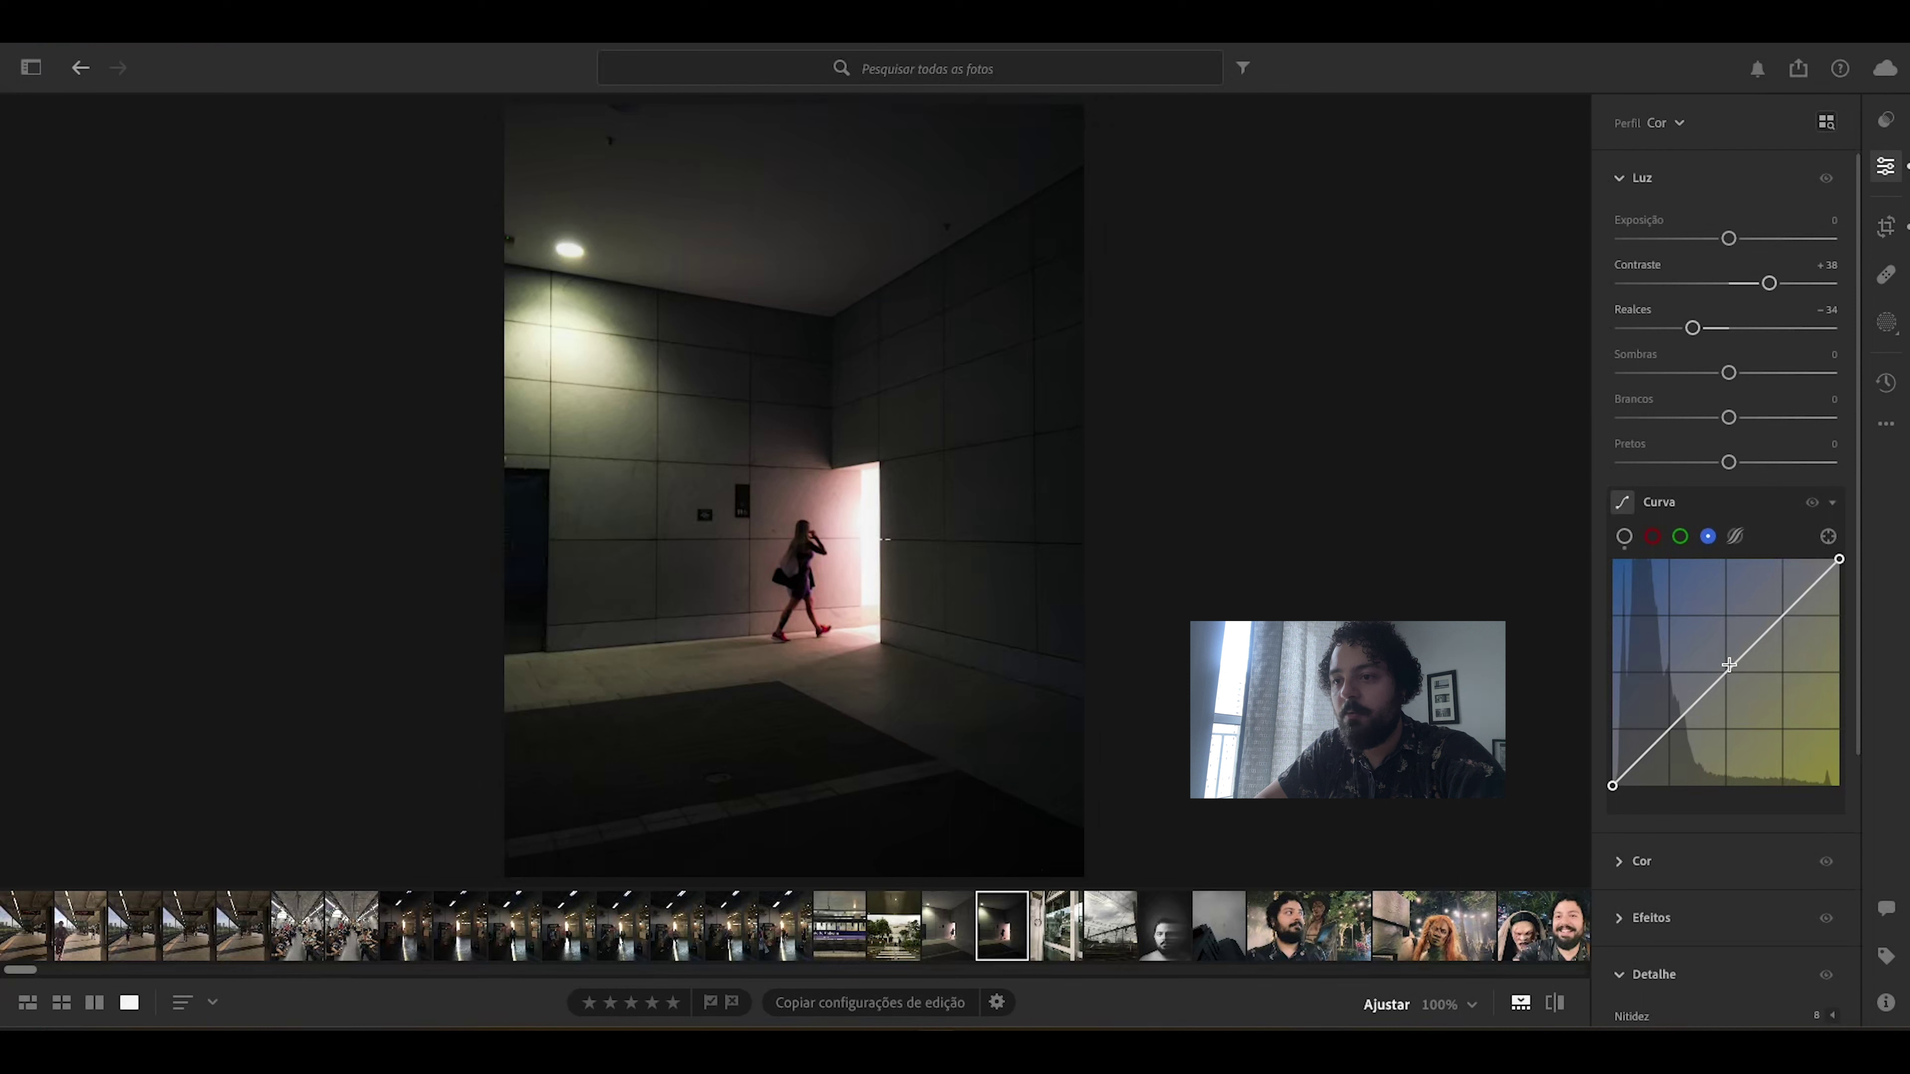
{"action": "left_click_drag", "start_coordinate": [1729, 667], "coordinate": [1721, 666]}
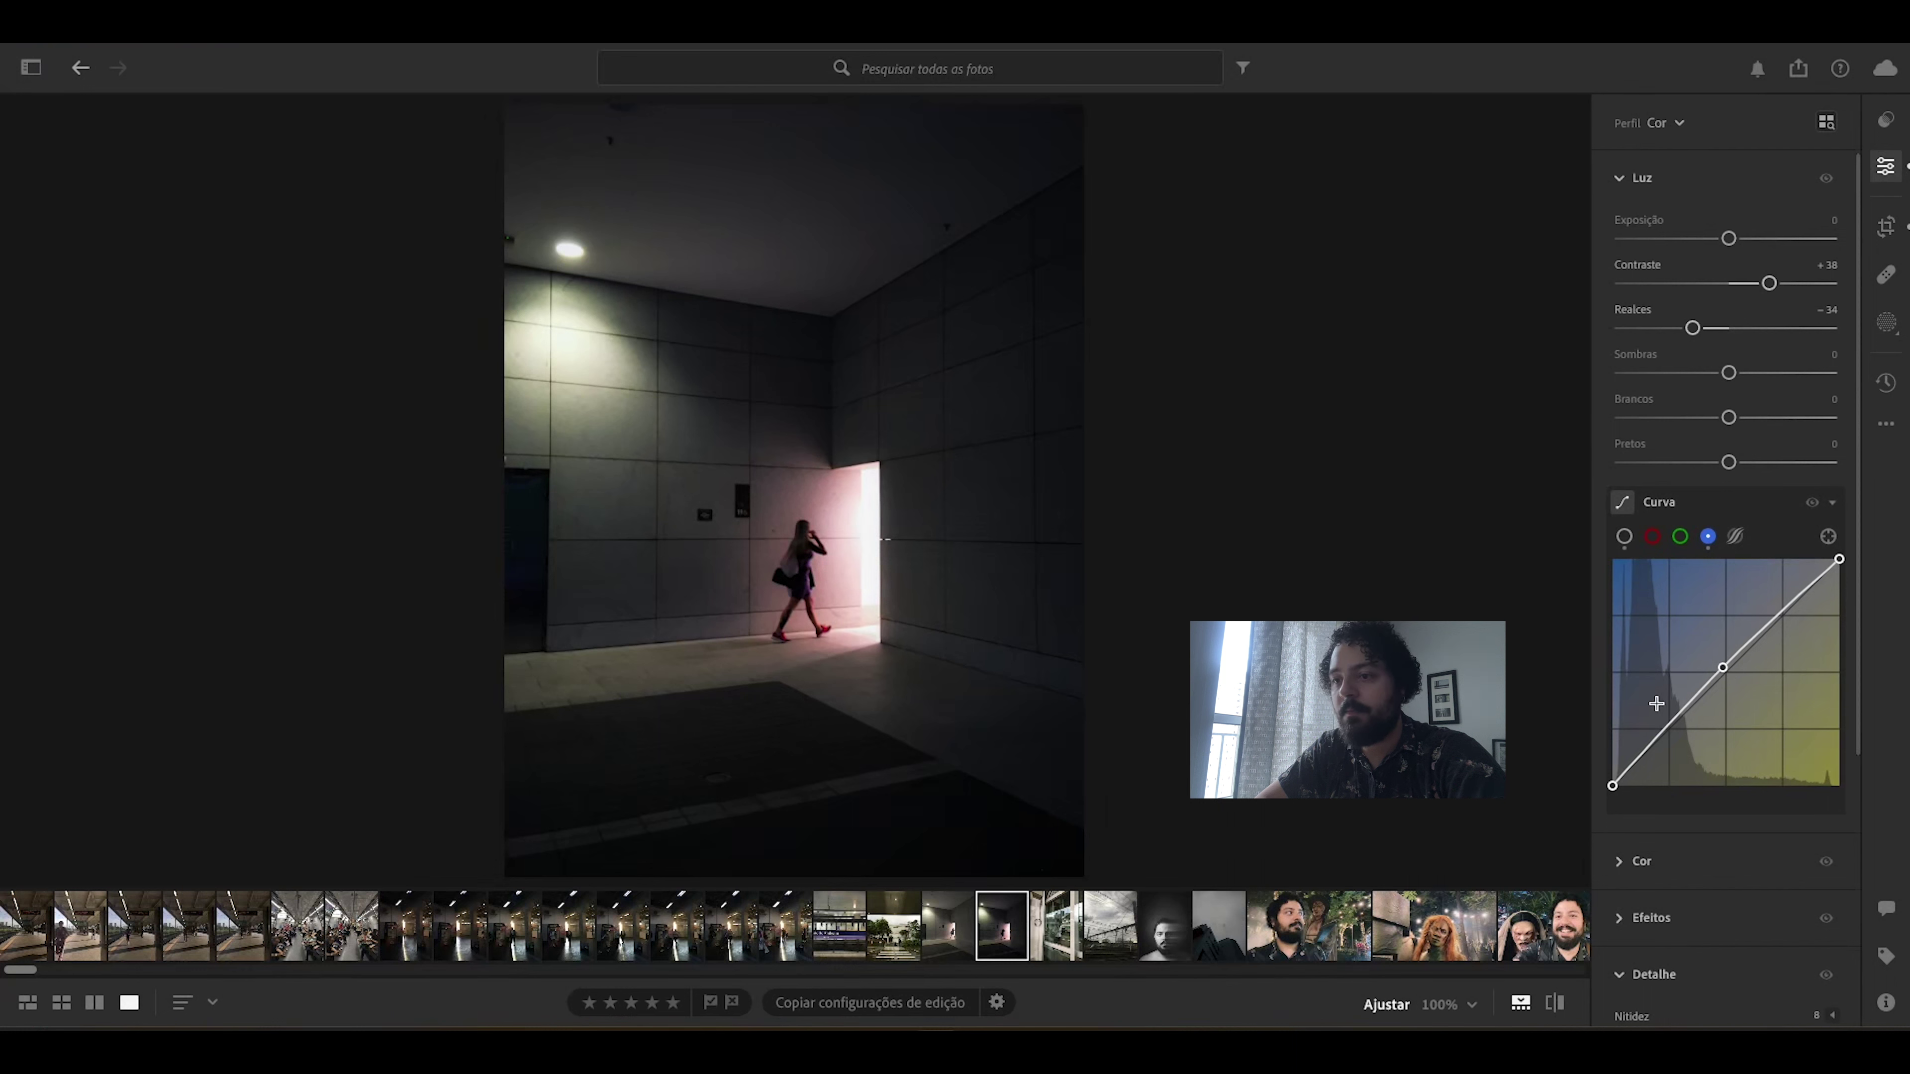
{"action": "left_click_drag", "start_coordinate": [1661, 732], "coordinate": [1660, 731]}
{"action": "left_click_drag", "start_coordinate": [1784, 614], "coordinate": [1781, 621]}
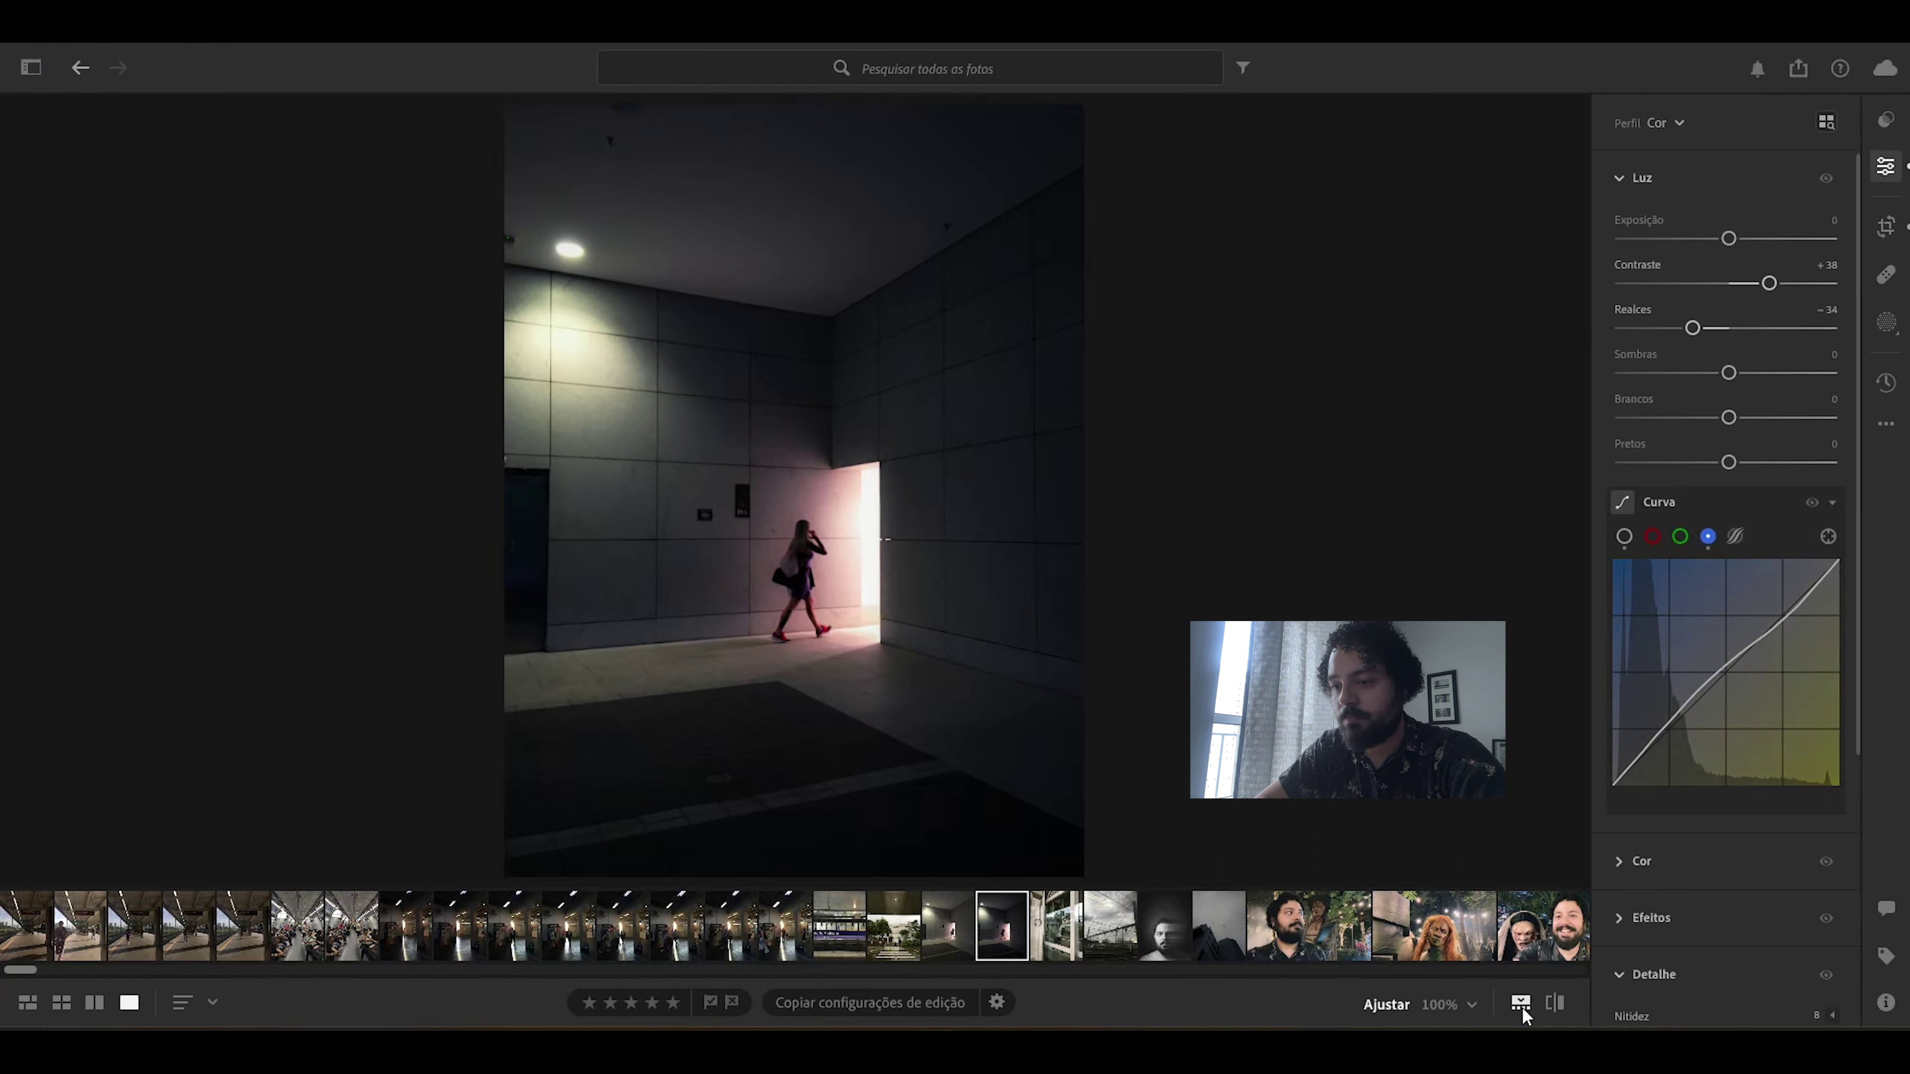
Step: Compare the edited doorway photo with its original version
{"action": "left_click", "coordinate": [1554, 1005]}
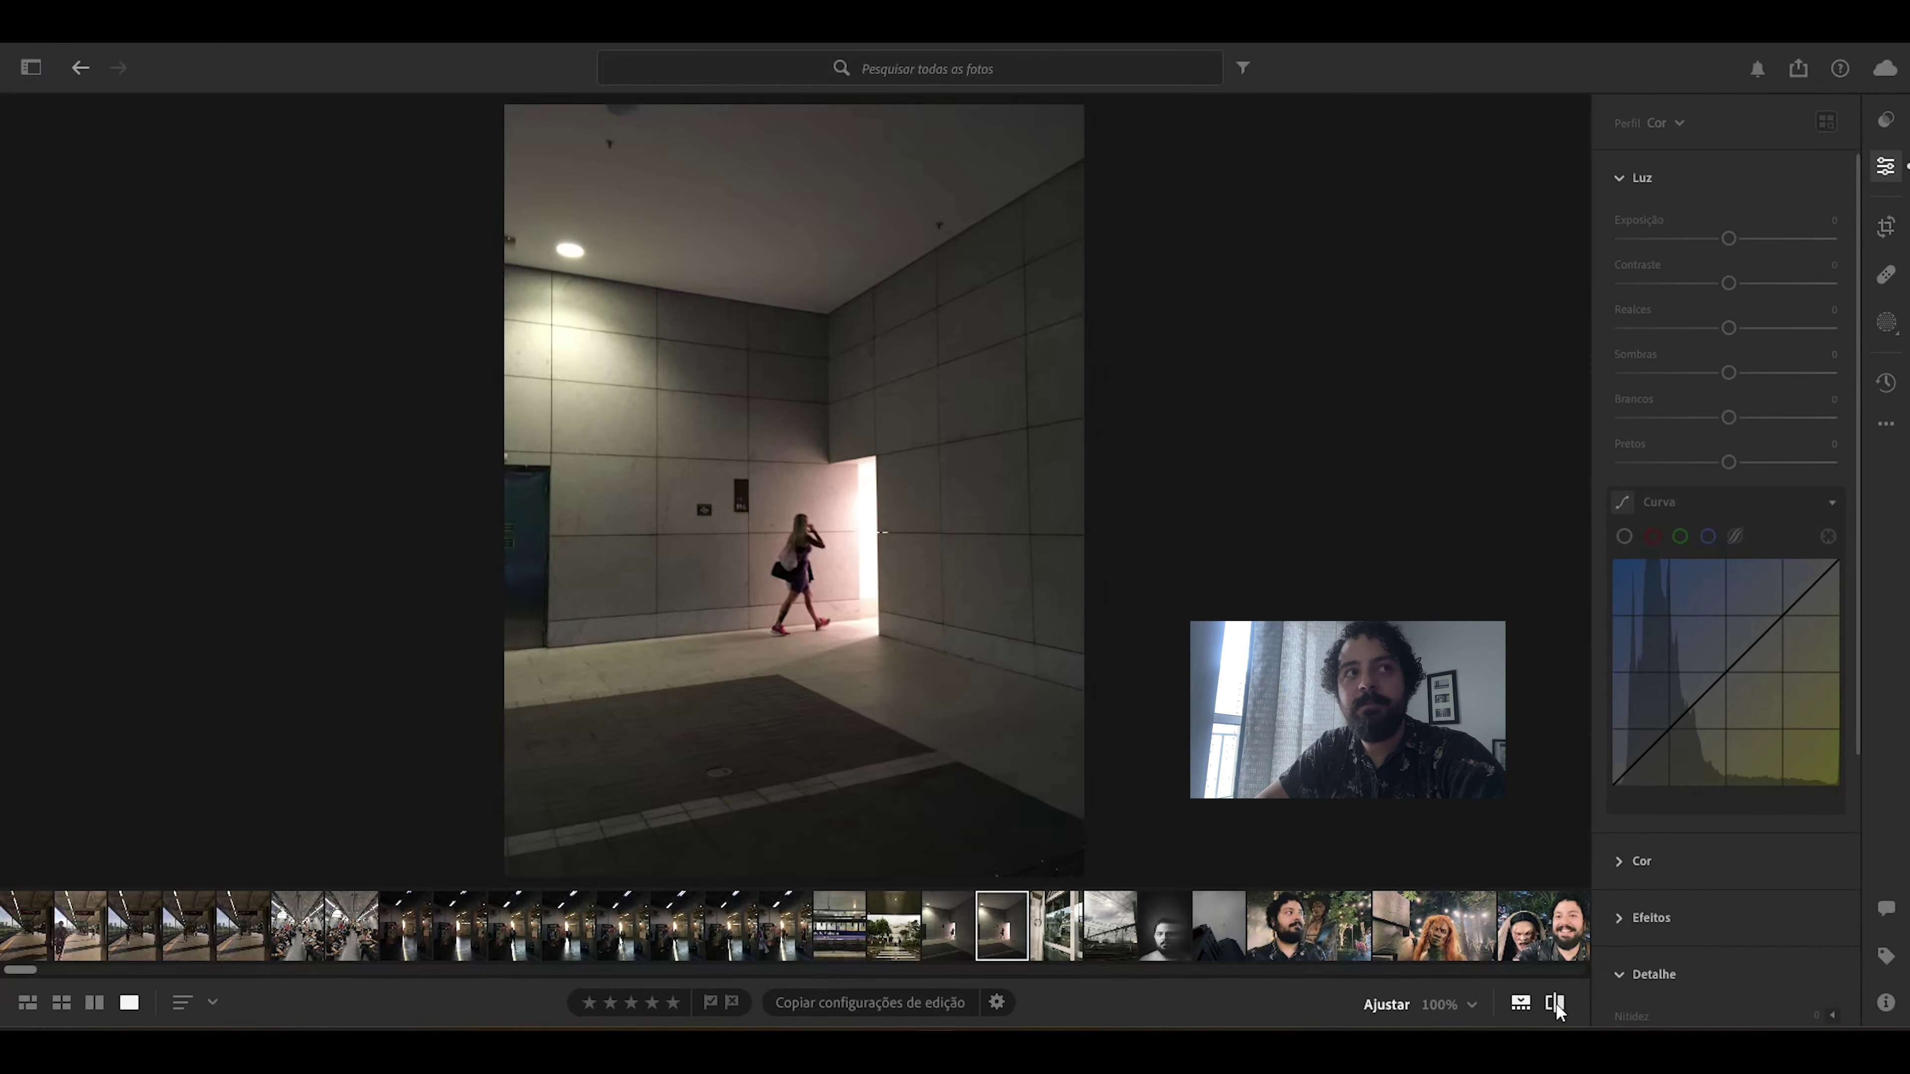
{"action": "left_click", "coordinate": [1554, 1005]}
{"action": "left_click", "coordinate": [1554, 1005]}
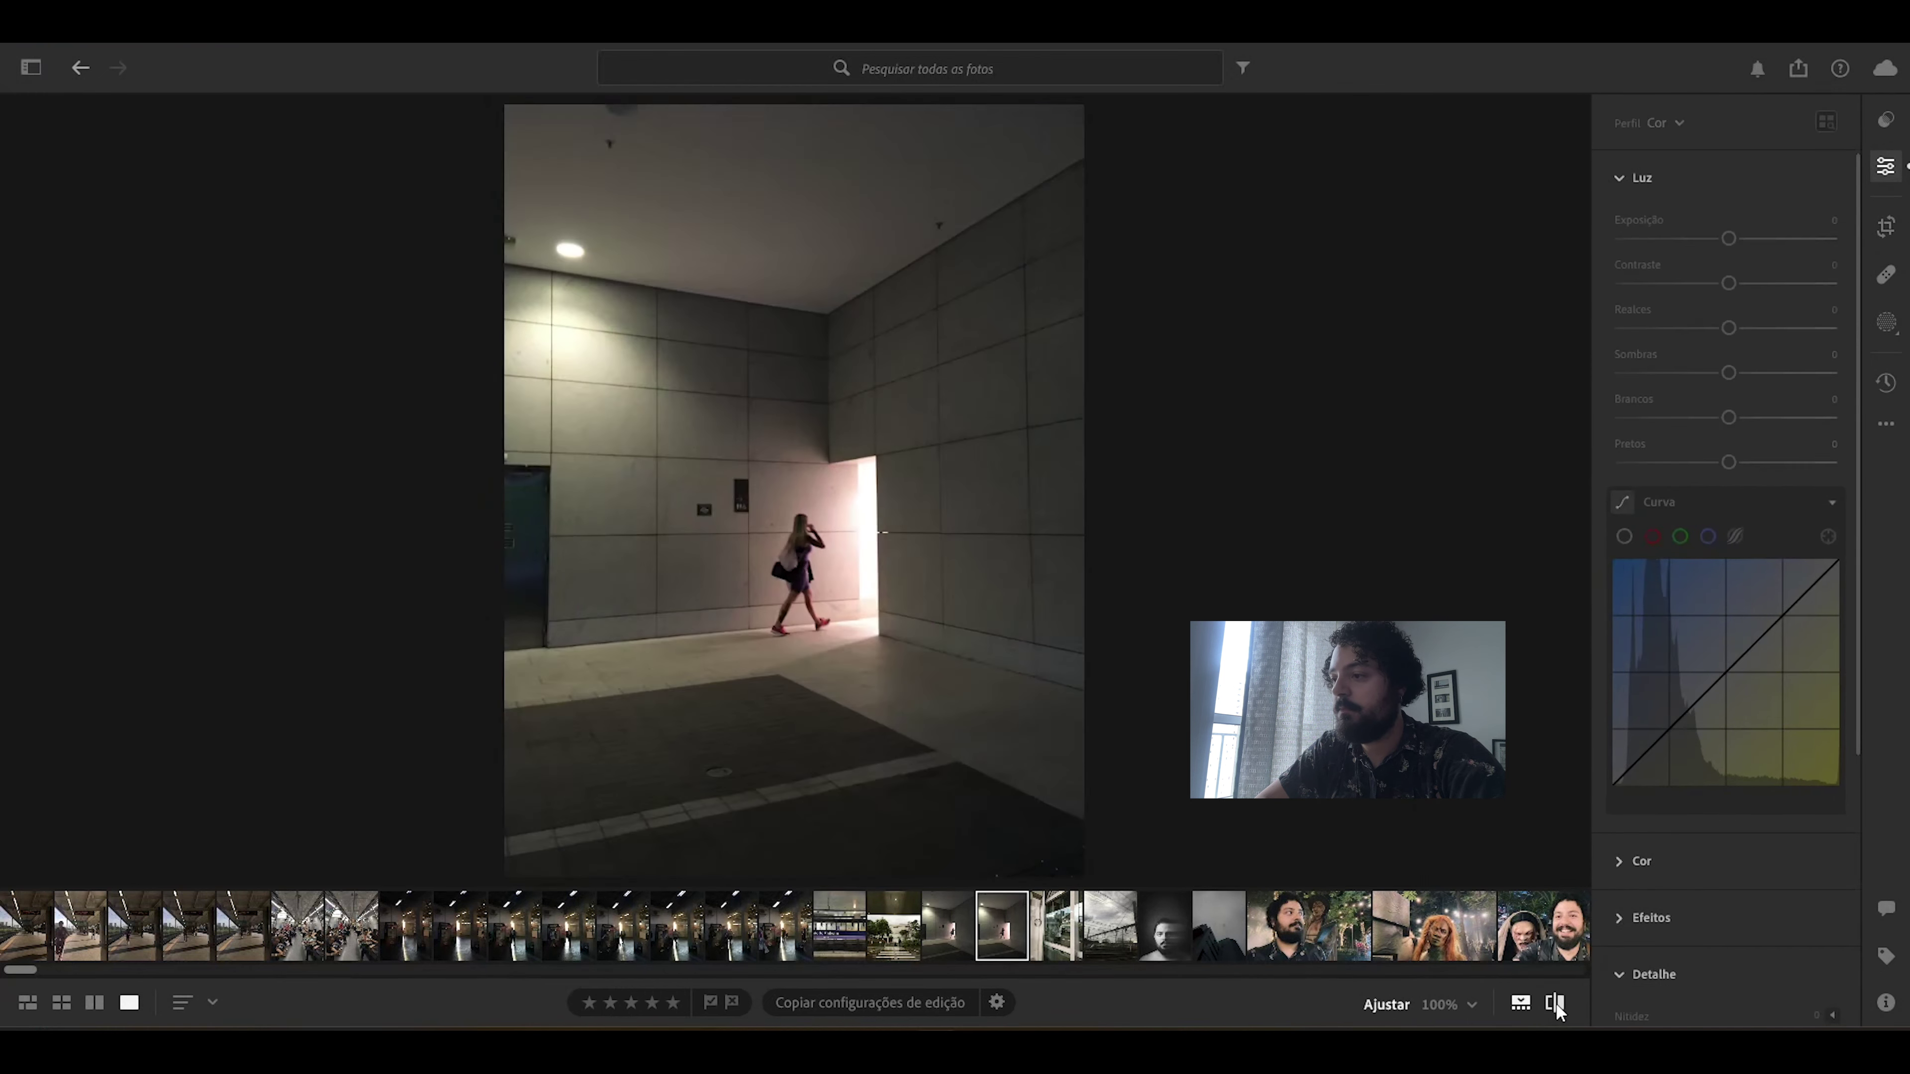
{"action": "left_click", "coordinate": [1554, 1005]}
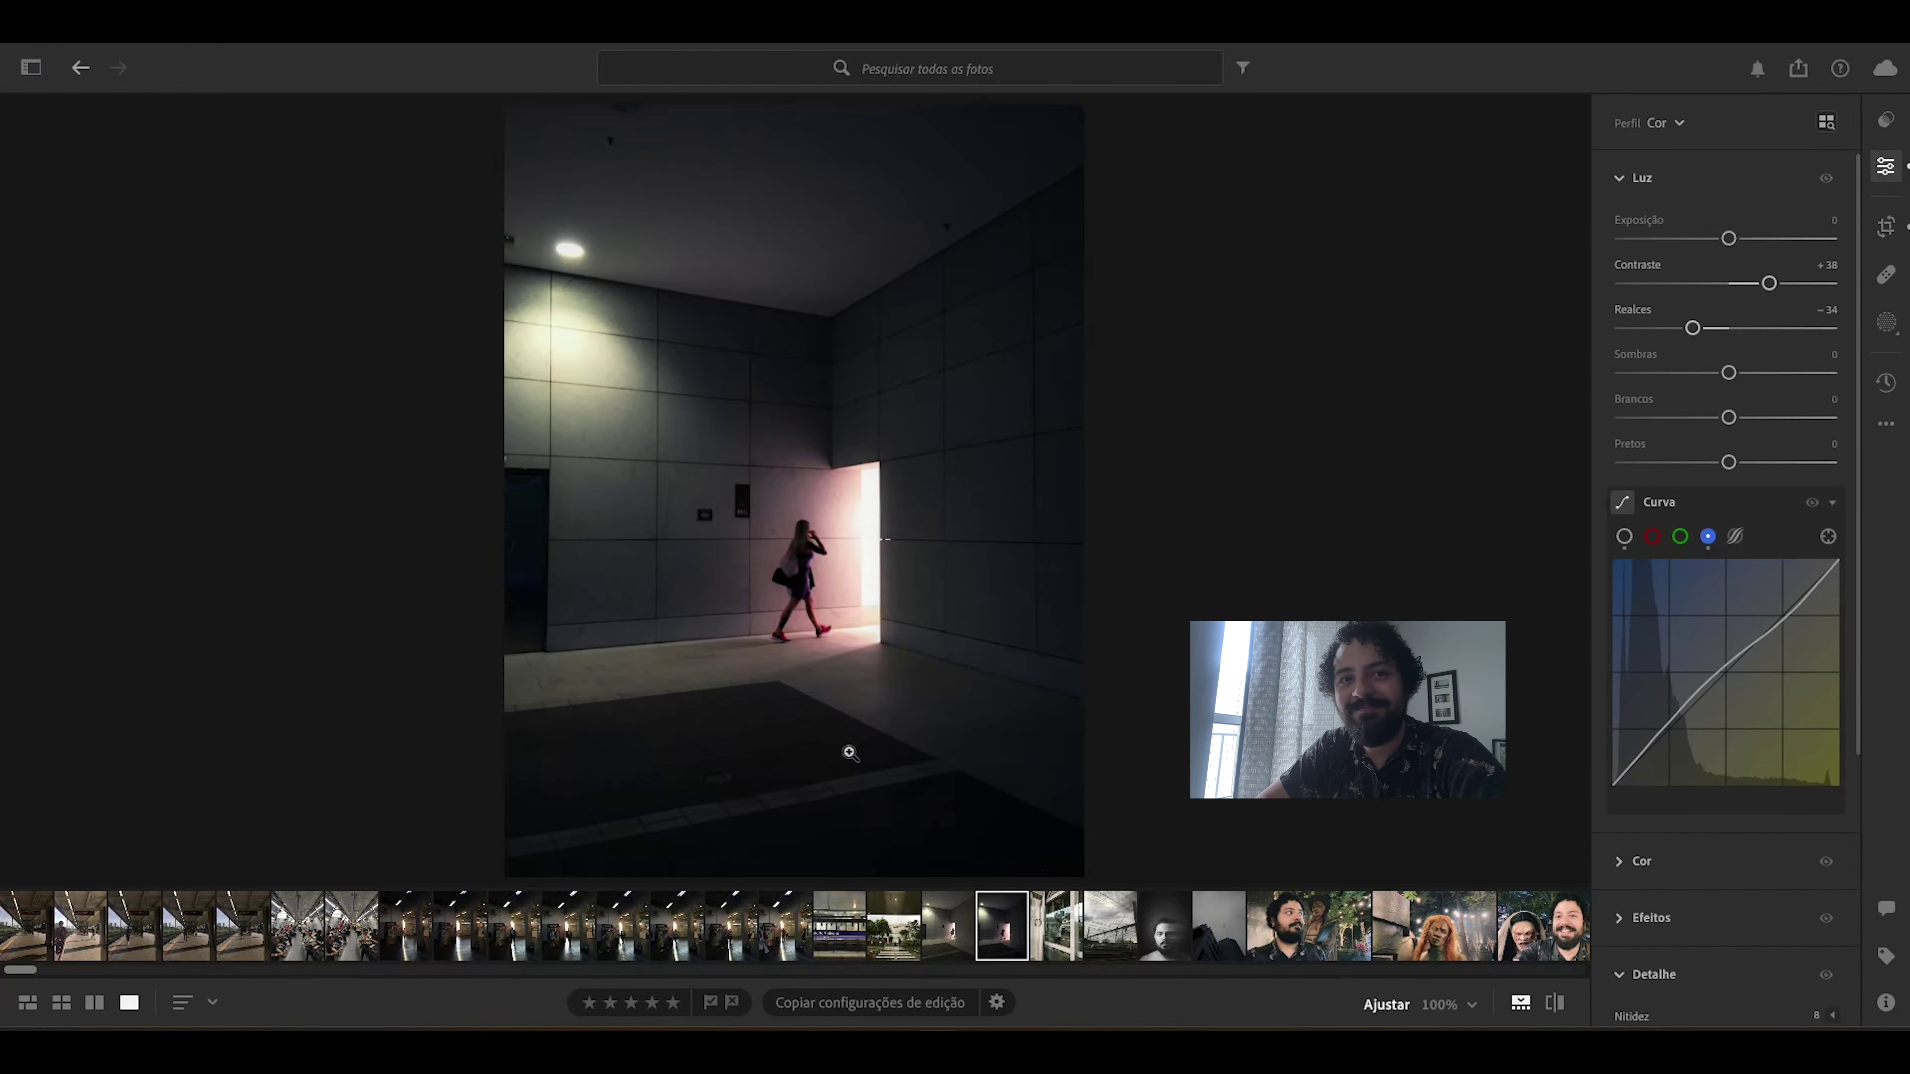
Step: Copy the edit settings of the doorway photo
{"action": "right_click", "coordinate": [996, 925]}
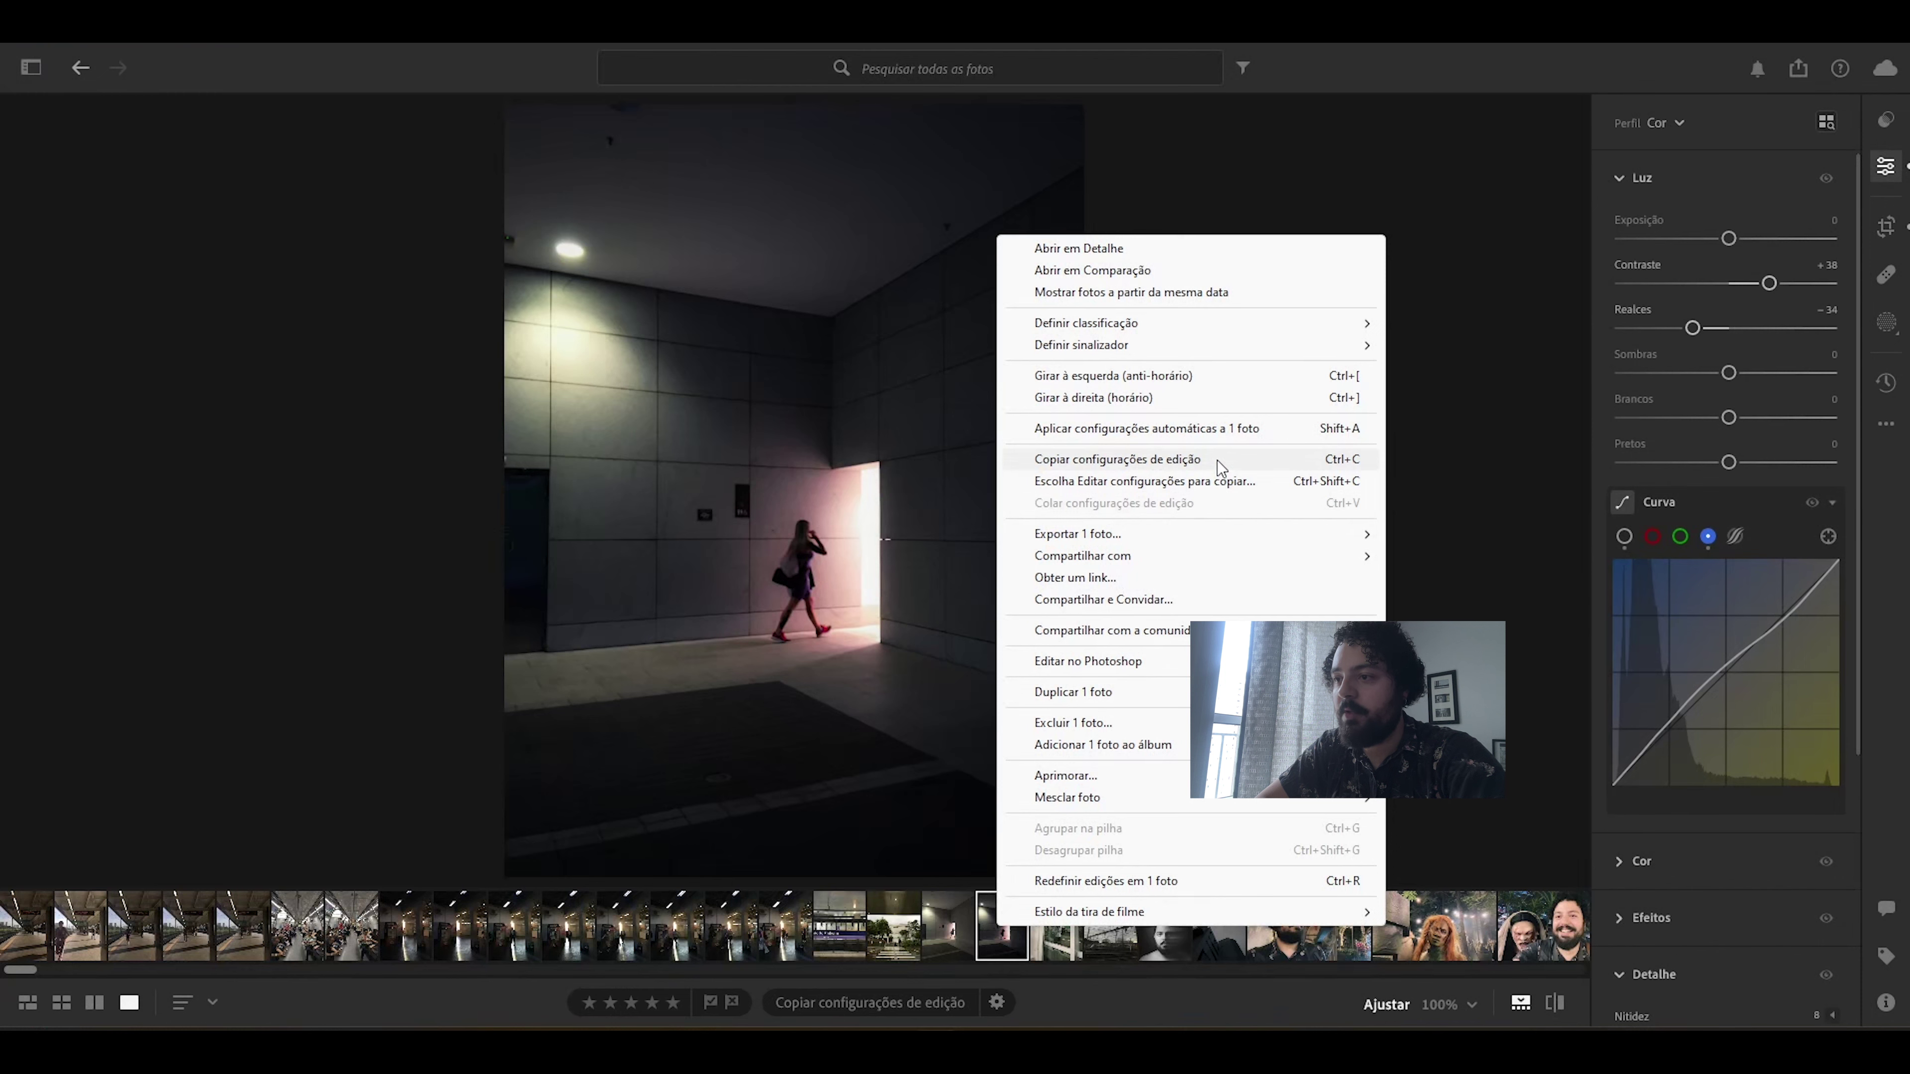
{"action": "left_click", "coordinate": [1218, 460]}
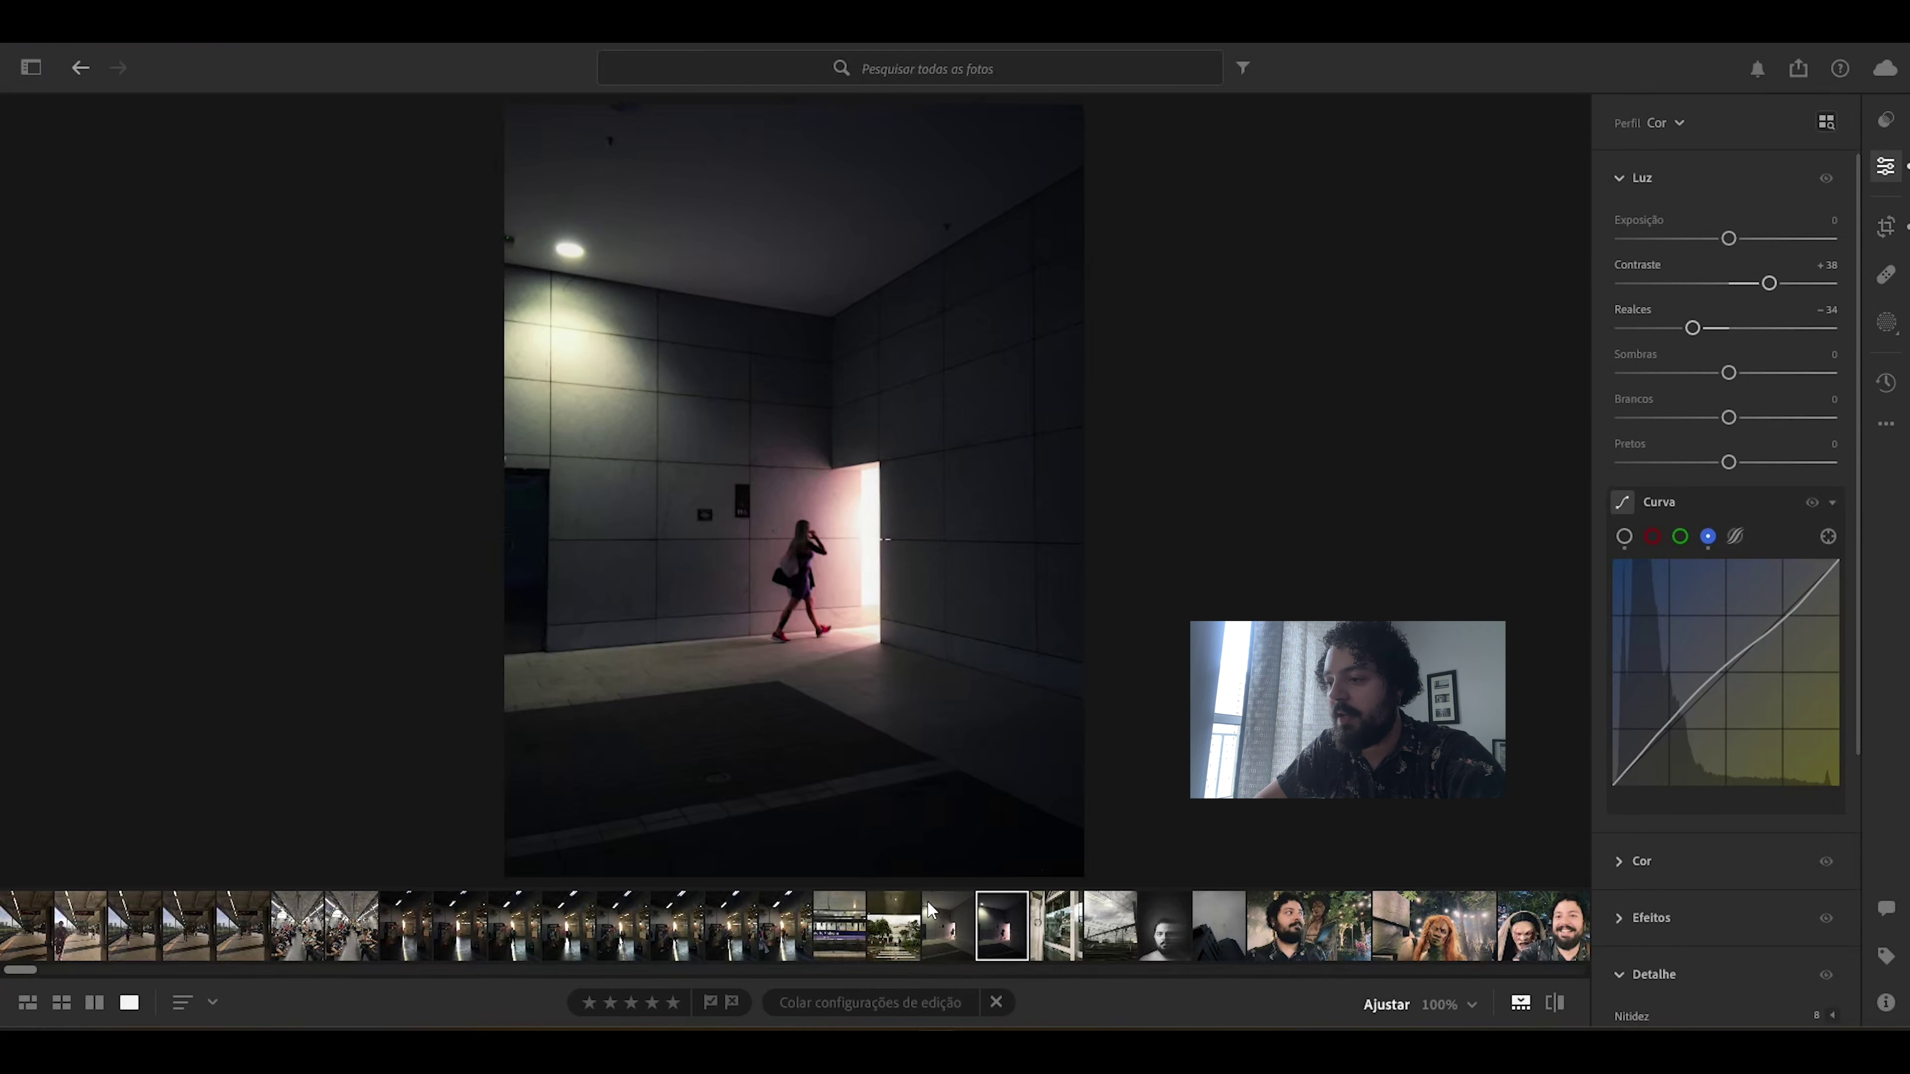
Step: Examine the woman in the neighboring unedited doorway shot up close and return to the edited photo
{"action": "left_click", "coordinate": [952, 937]}
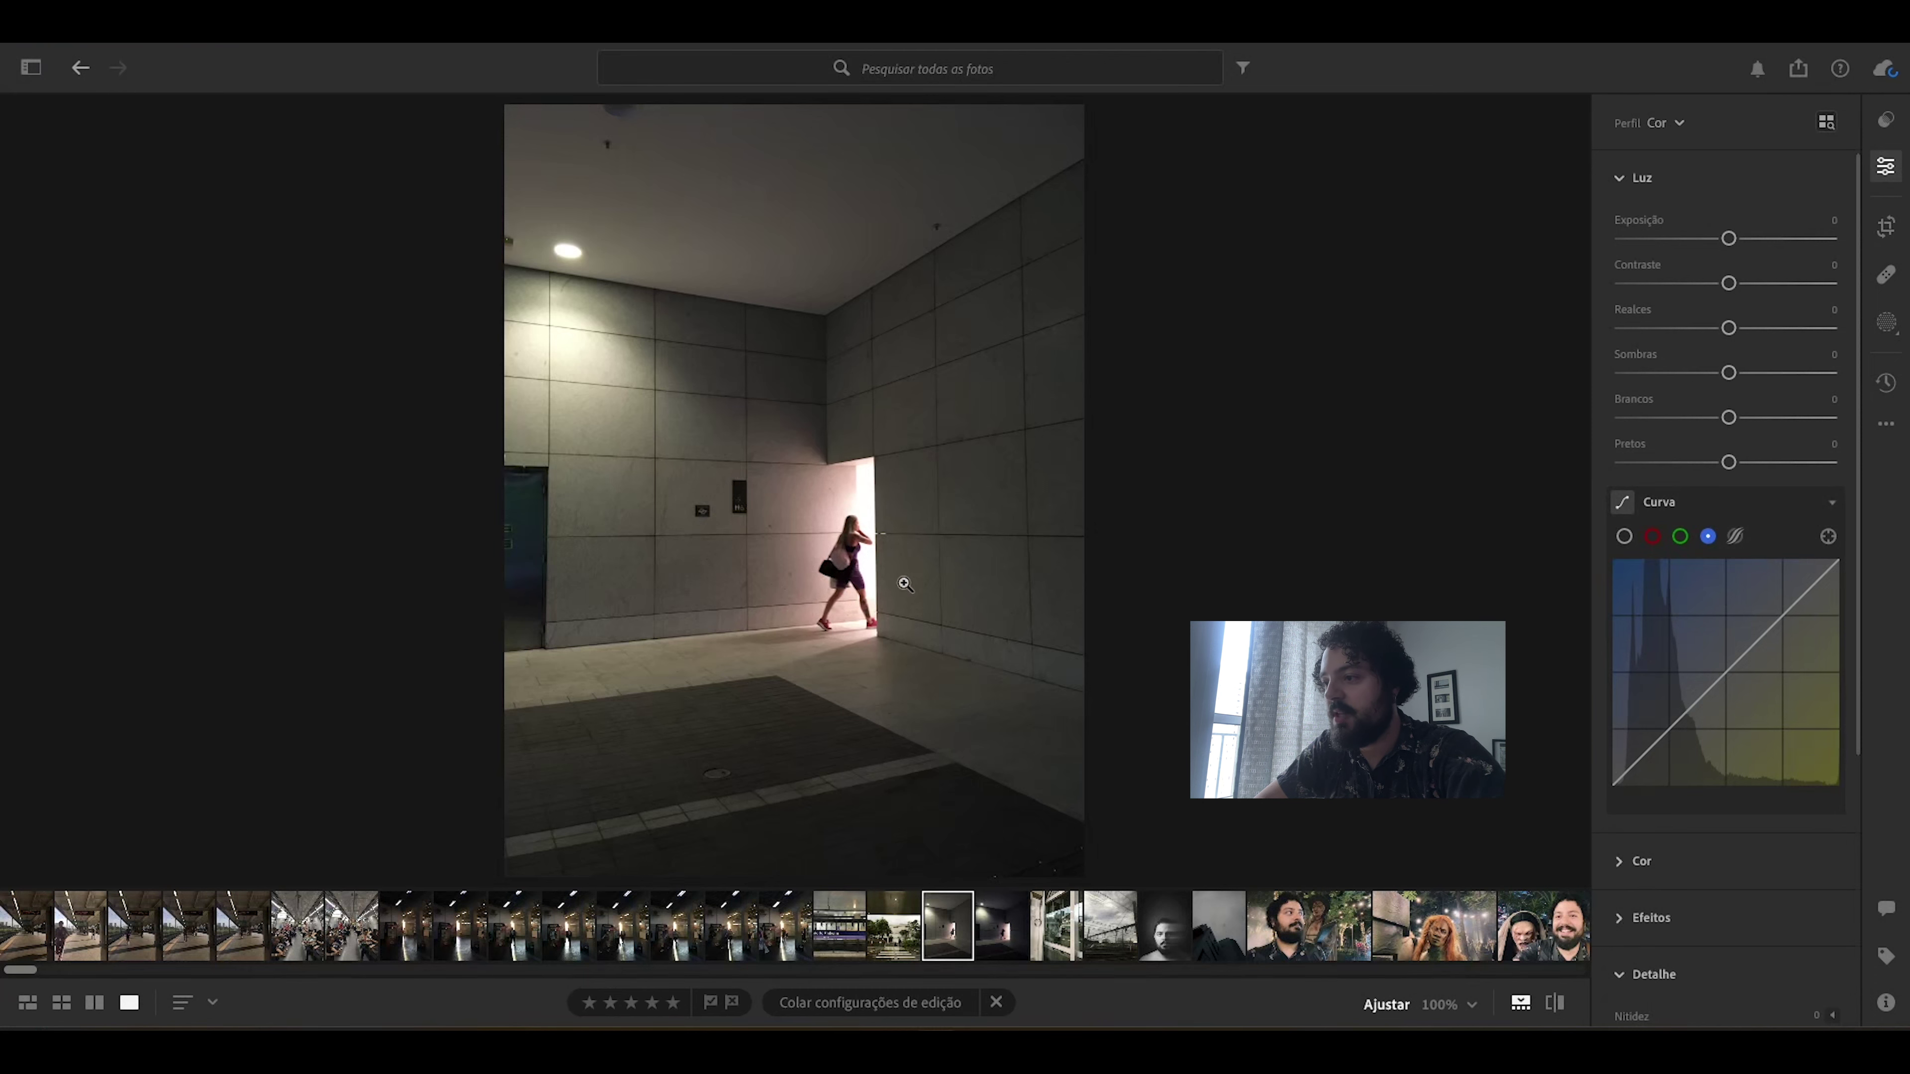
{"action": "left_click", "coordinate": [861, 544]}
{"action": "left_click_drag", "start_coordinate": [910, 677], "coordinate": [730, 434]}
{"action": "left_click", "coordinate": [844, 365]}
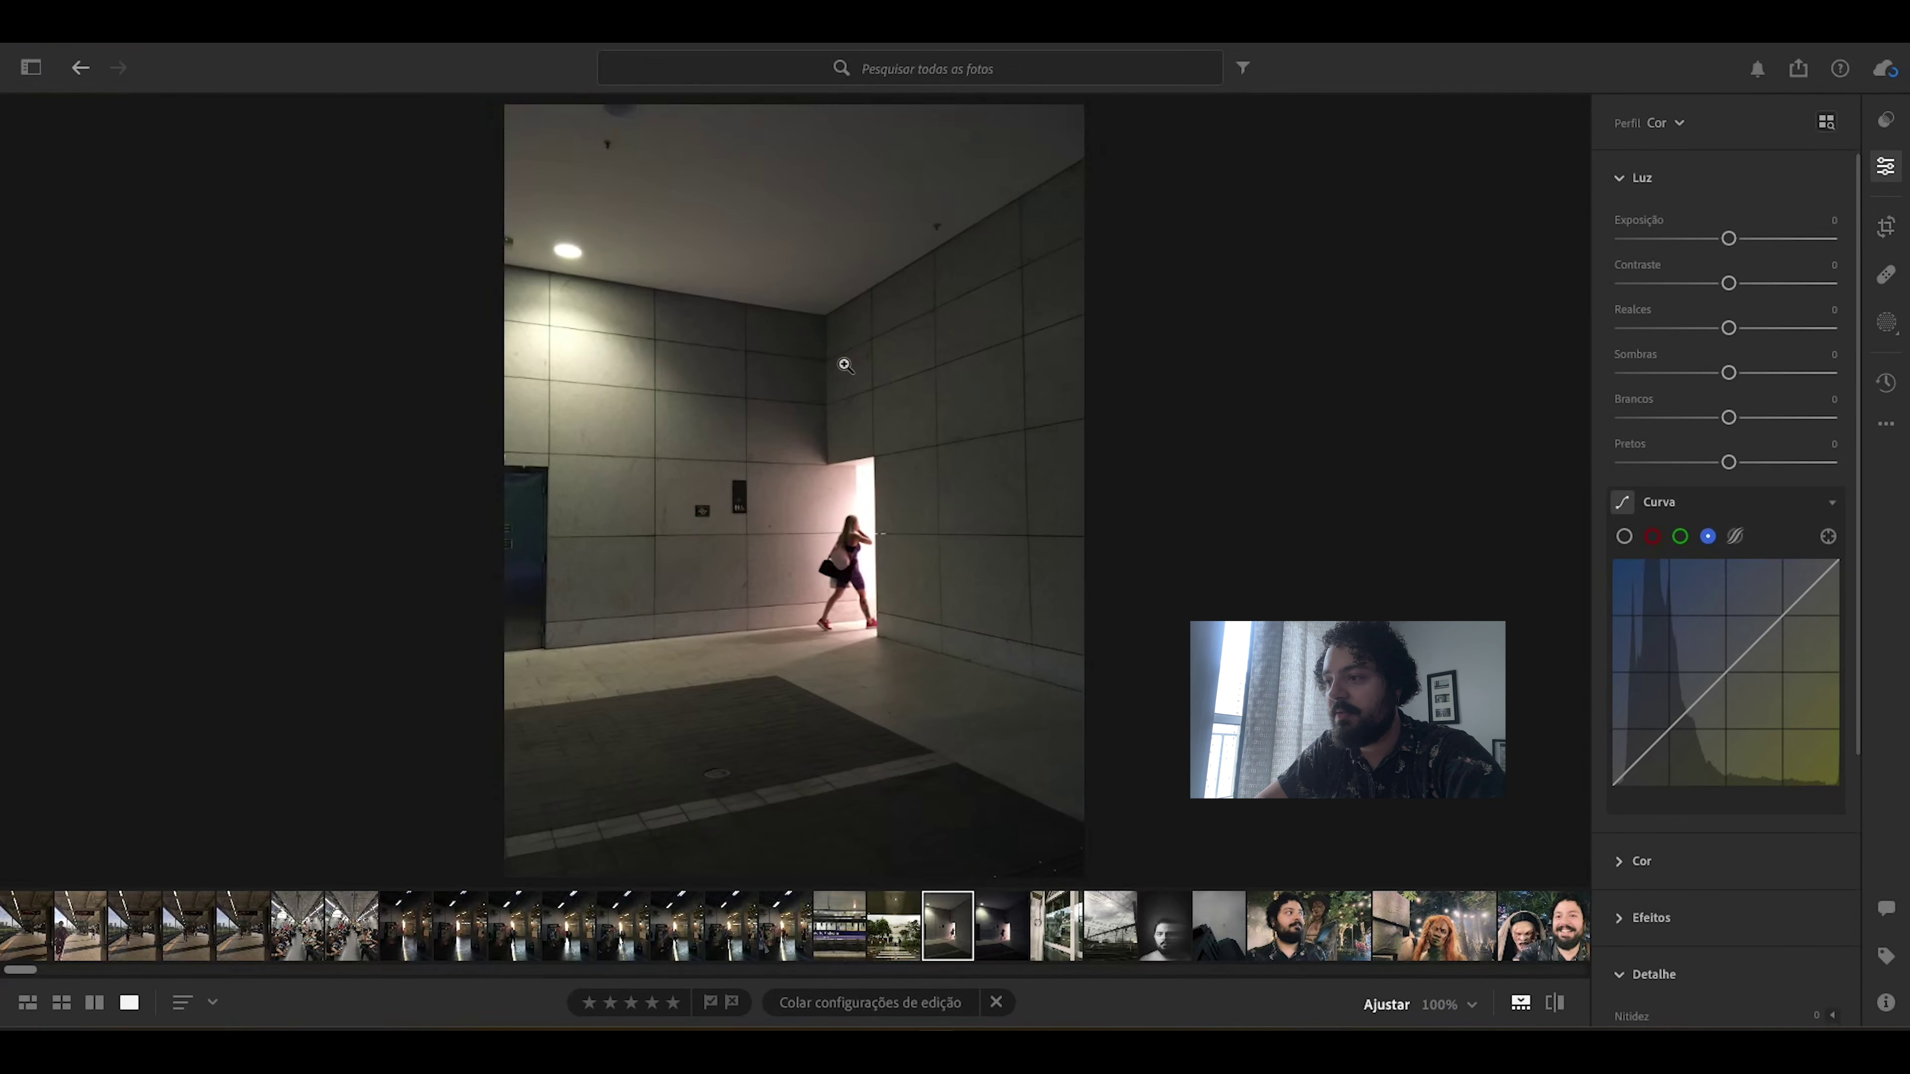
{"action": "left_click", "coordinate": [1008, 951]}
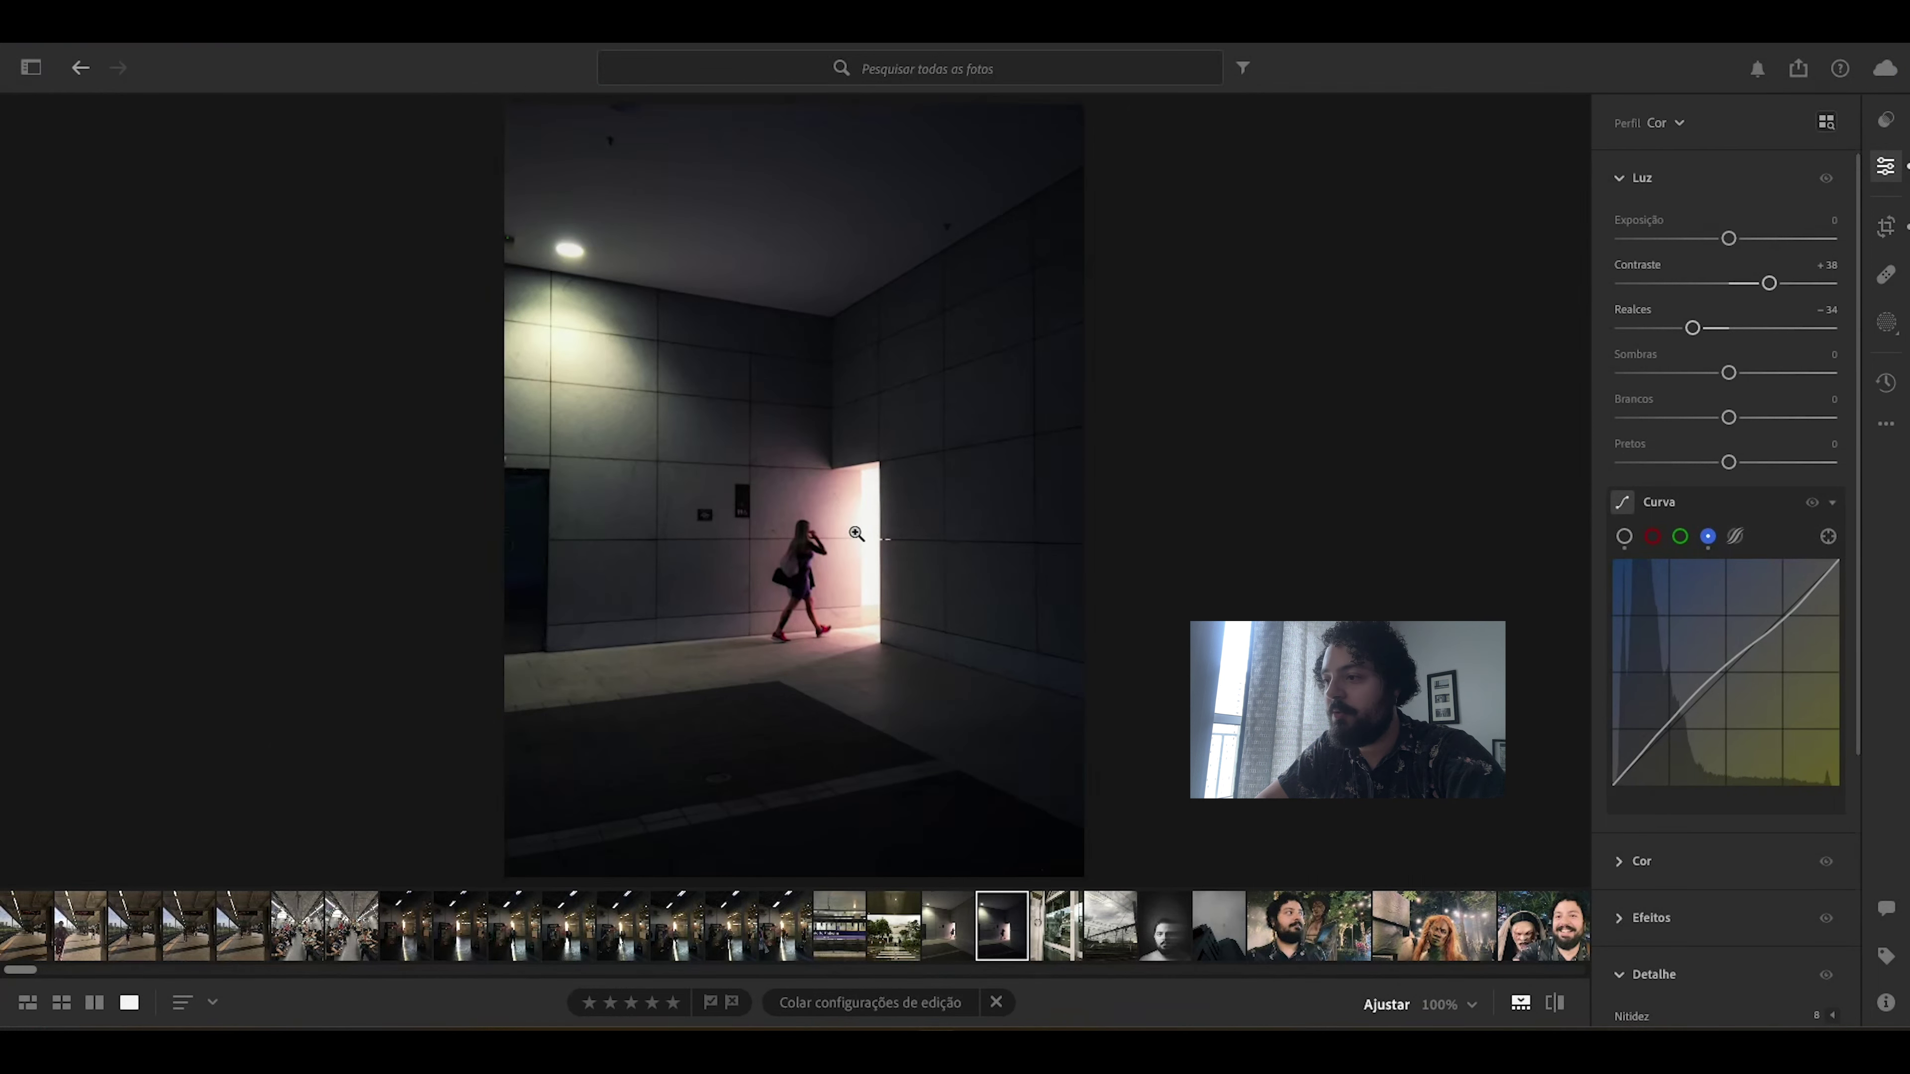
Step: Open the unedited subway platform photo with the Linha 5 sign and examine the passengers behind the windows up close
{"action": "key", "text": "Left"}
{"action": "key", "text": "Left"}
{"action": "key", "text": "Left"}
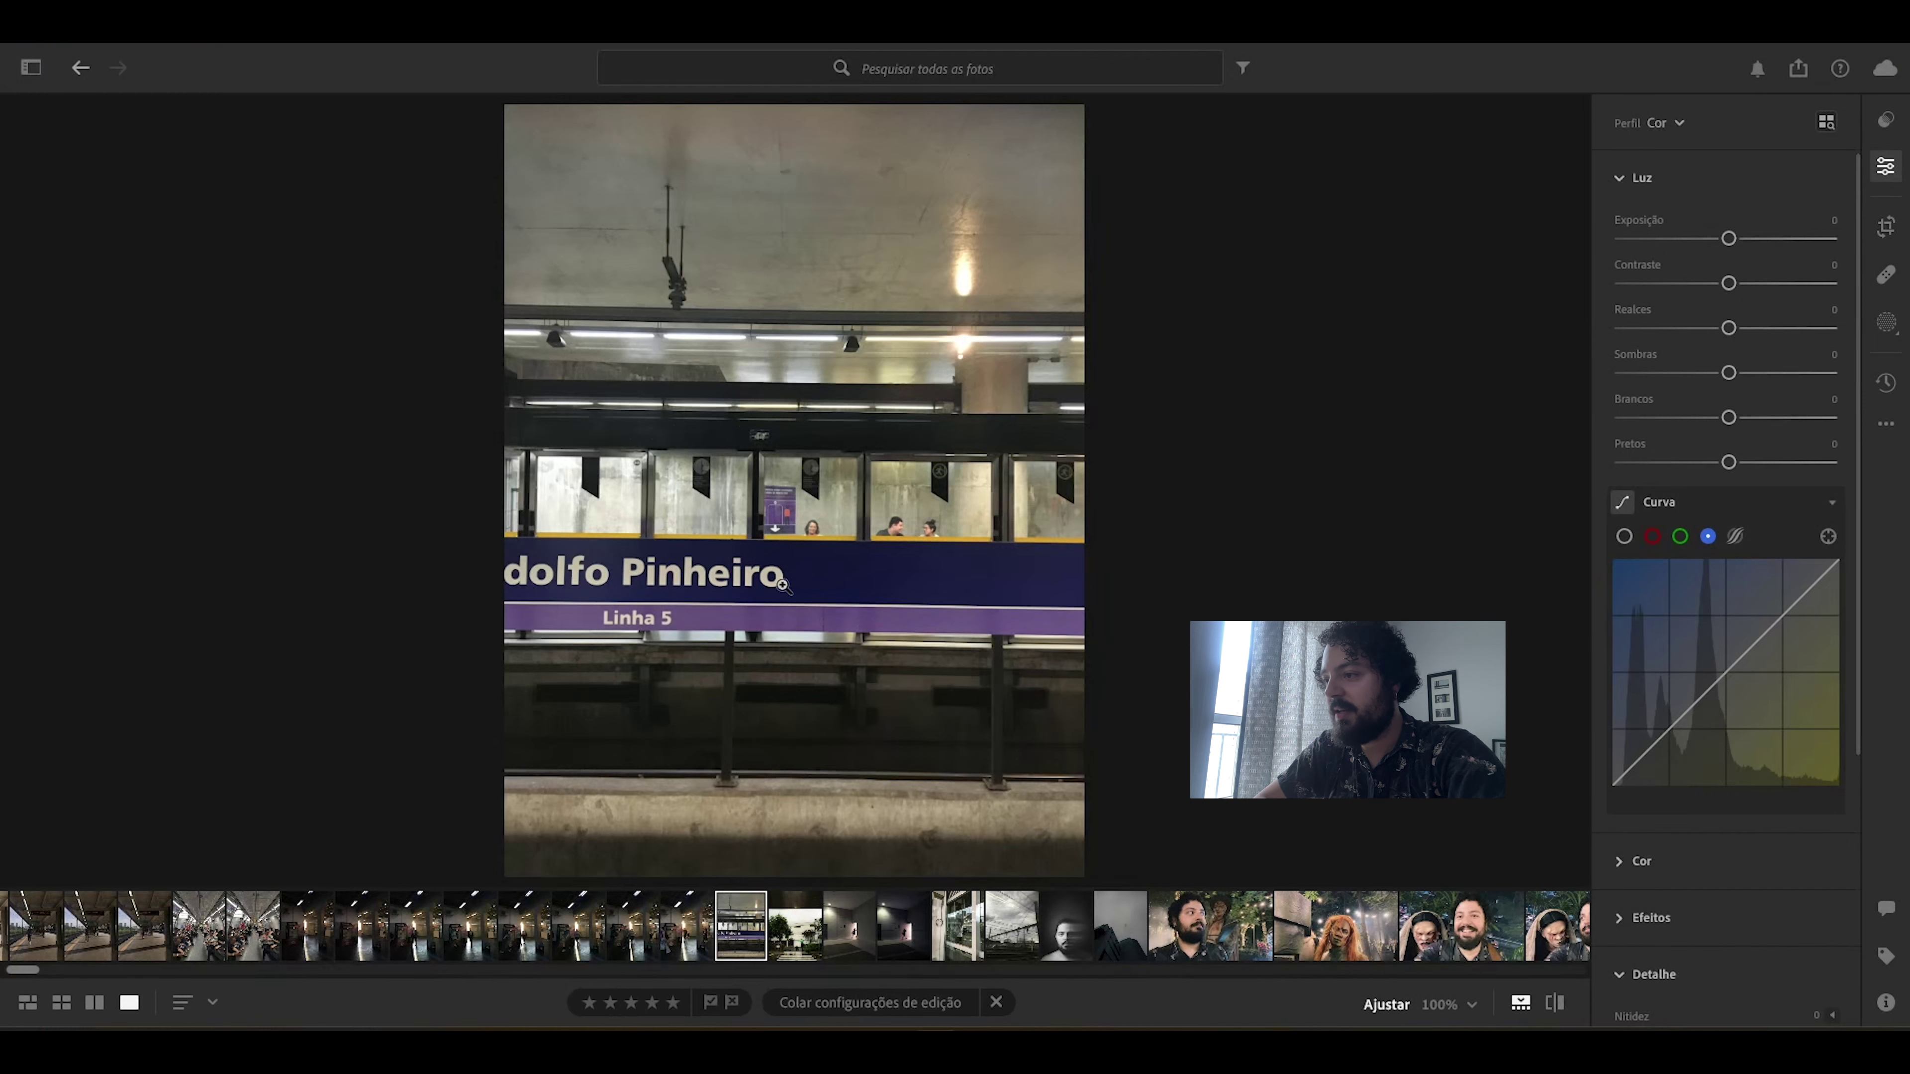
{"action": "left_click", "coordinate": [838, 530]}
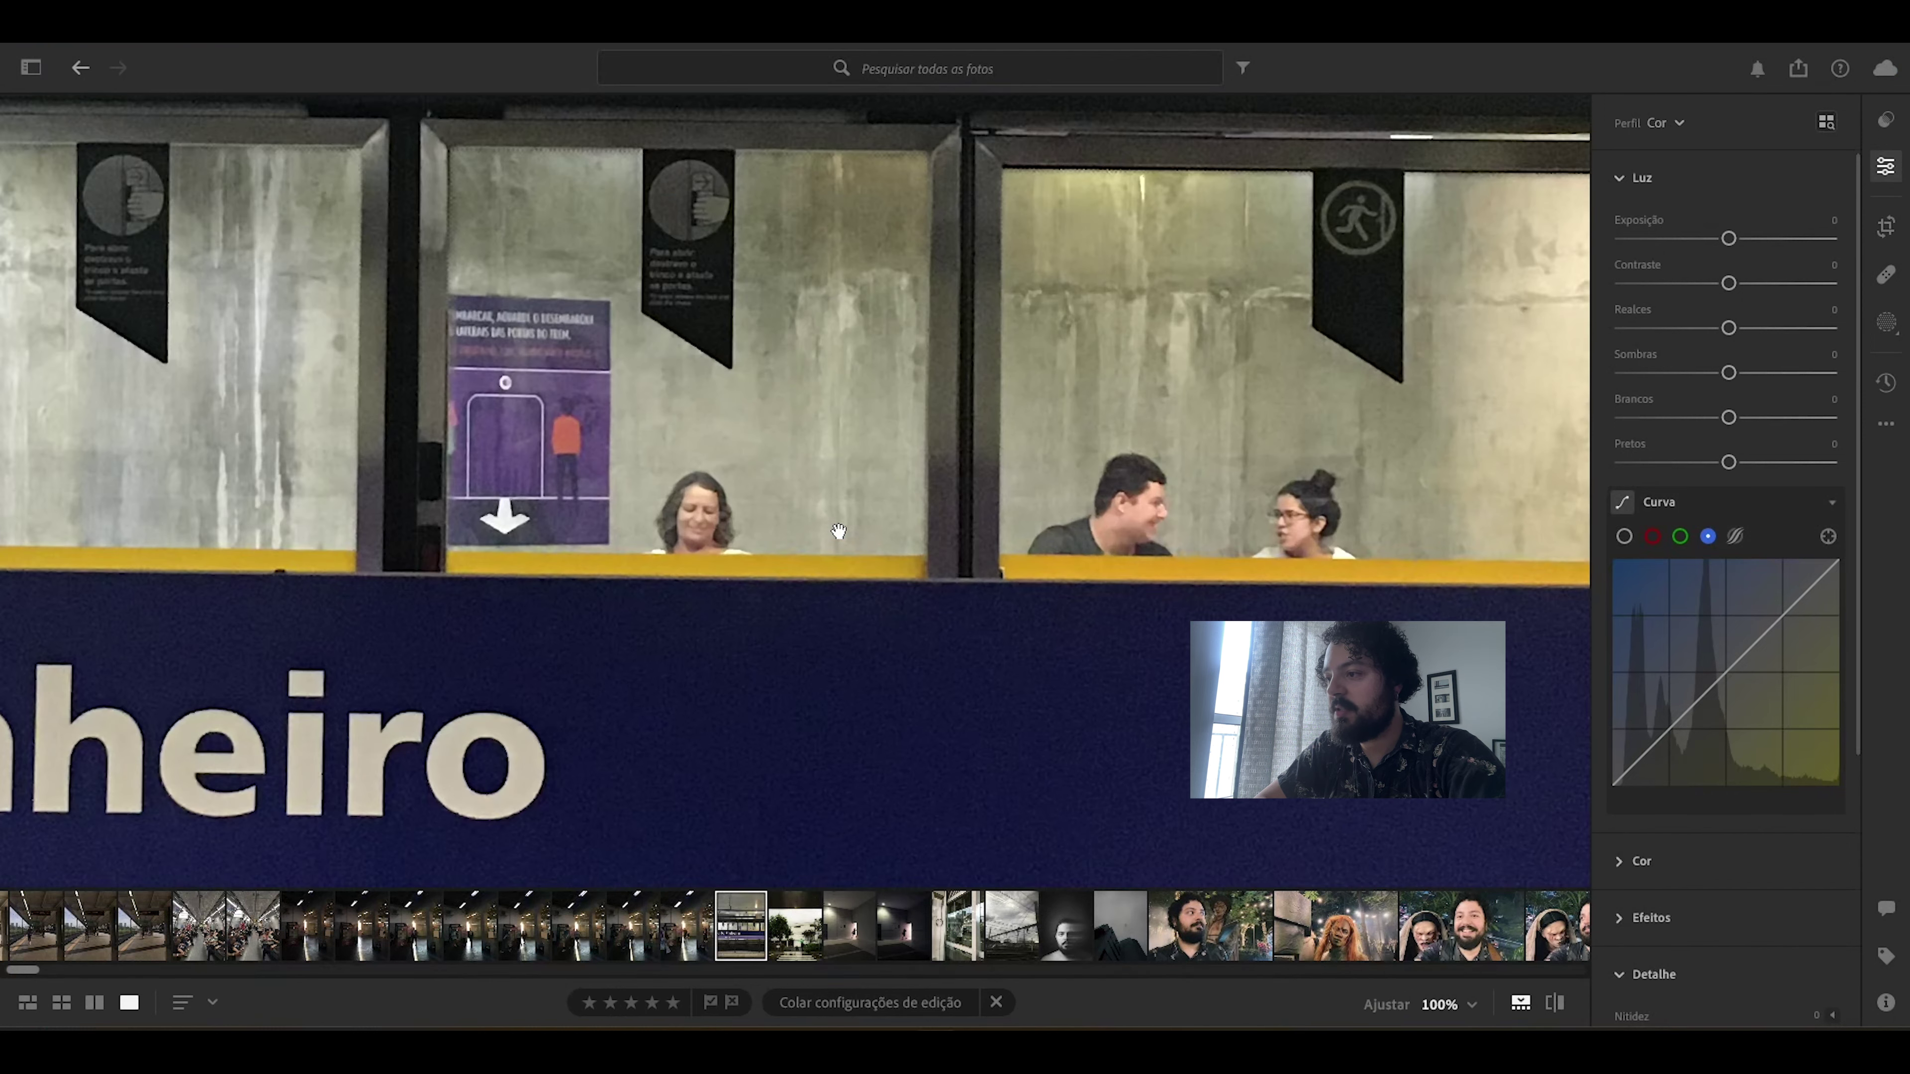
{"action": "left_click", "coordinate": [714, 493]}
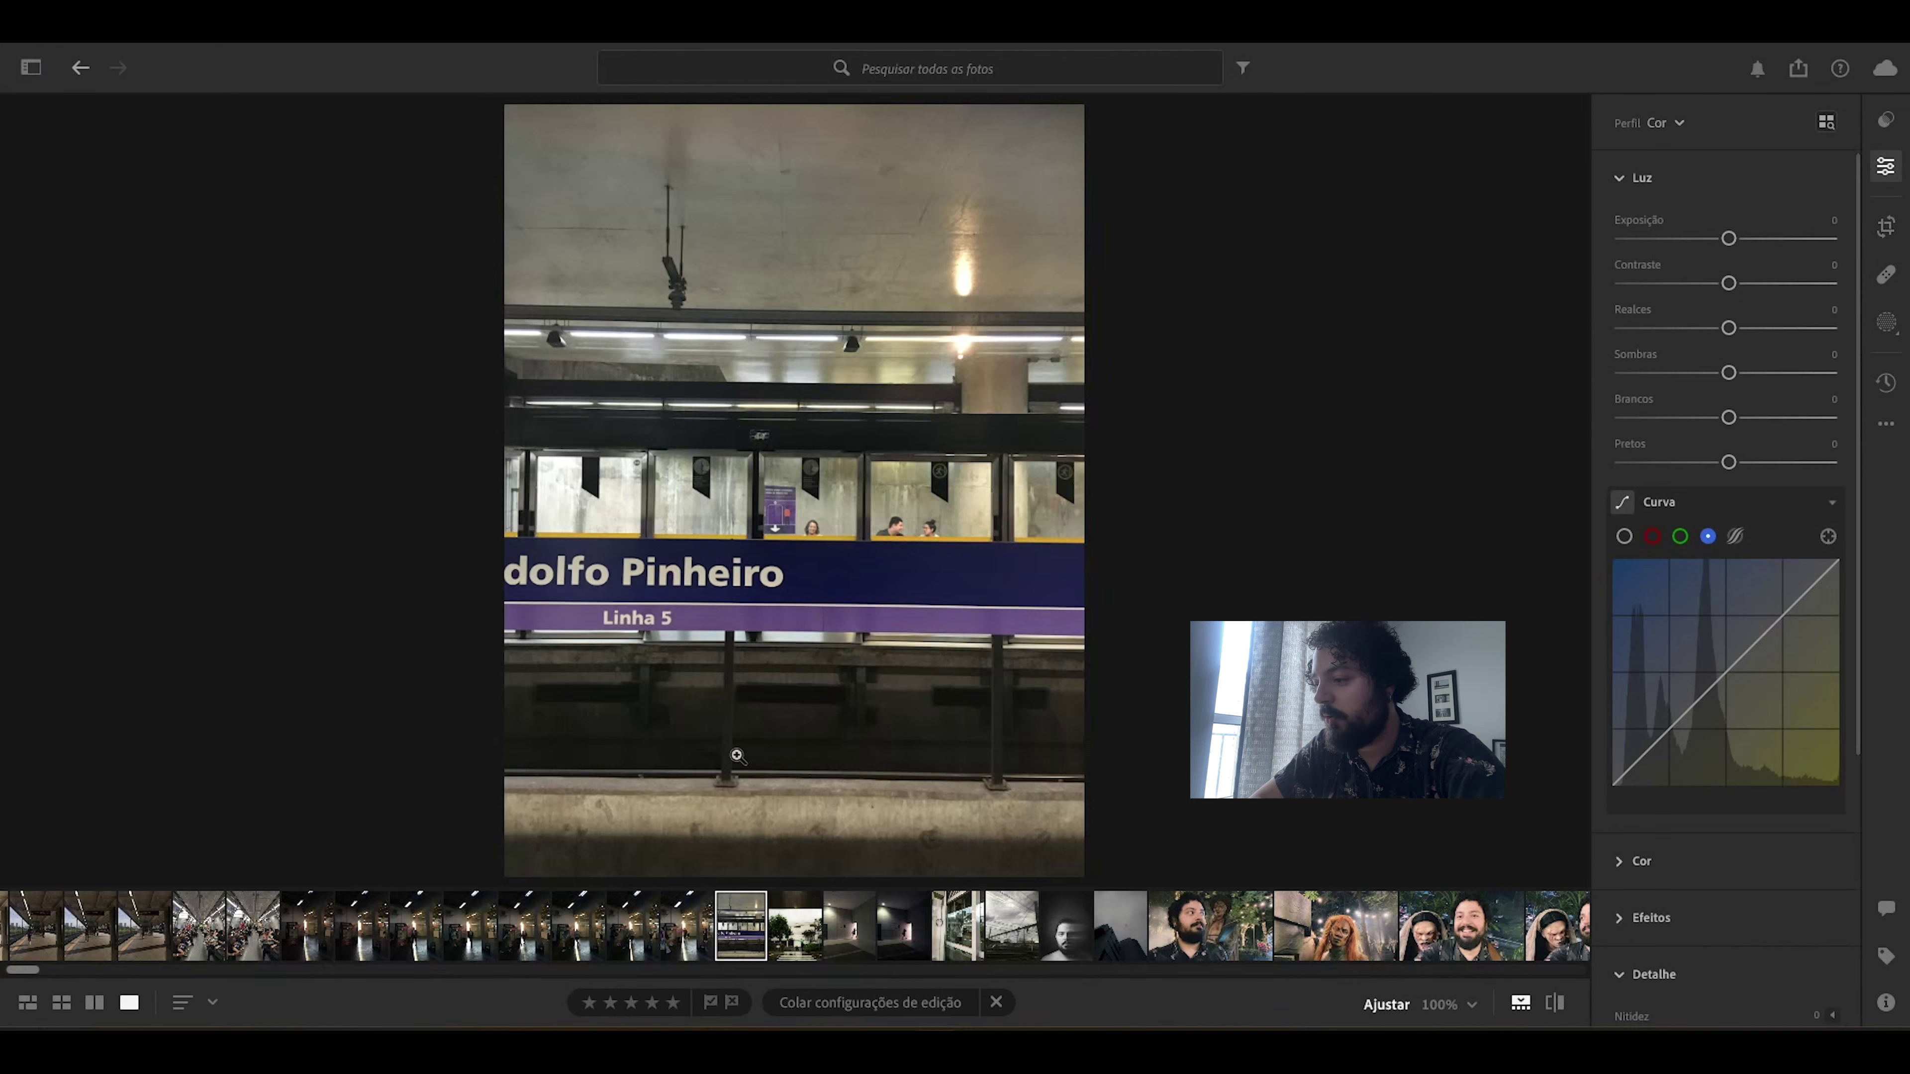
Step: Look through the series of unedited station hall shots with the sunlit opening, from the newest back to the earliest
{"action": "left_click", "coordinate": [671, 955]}
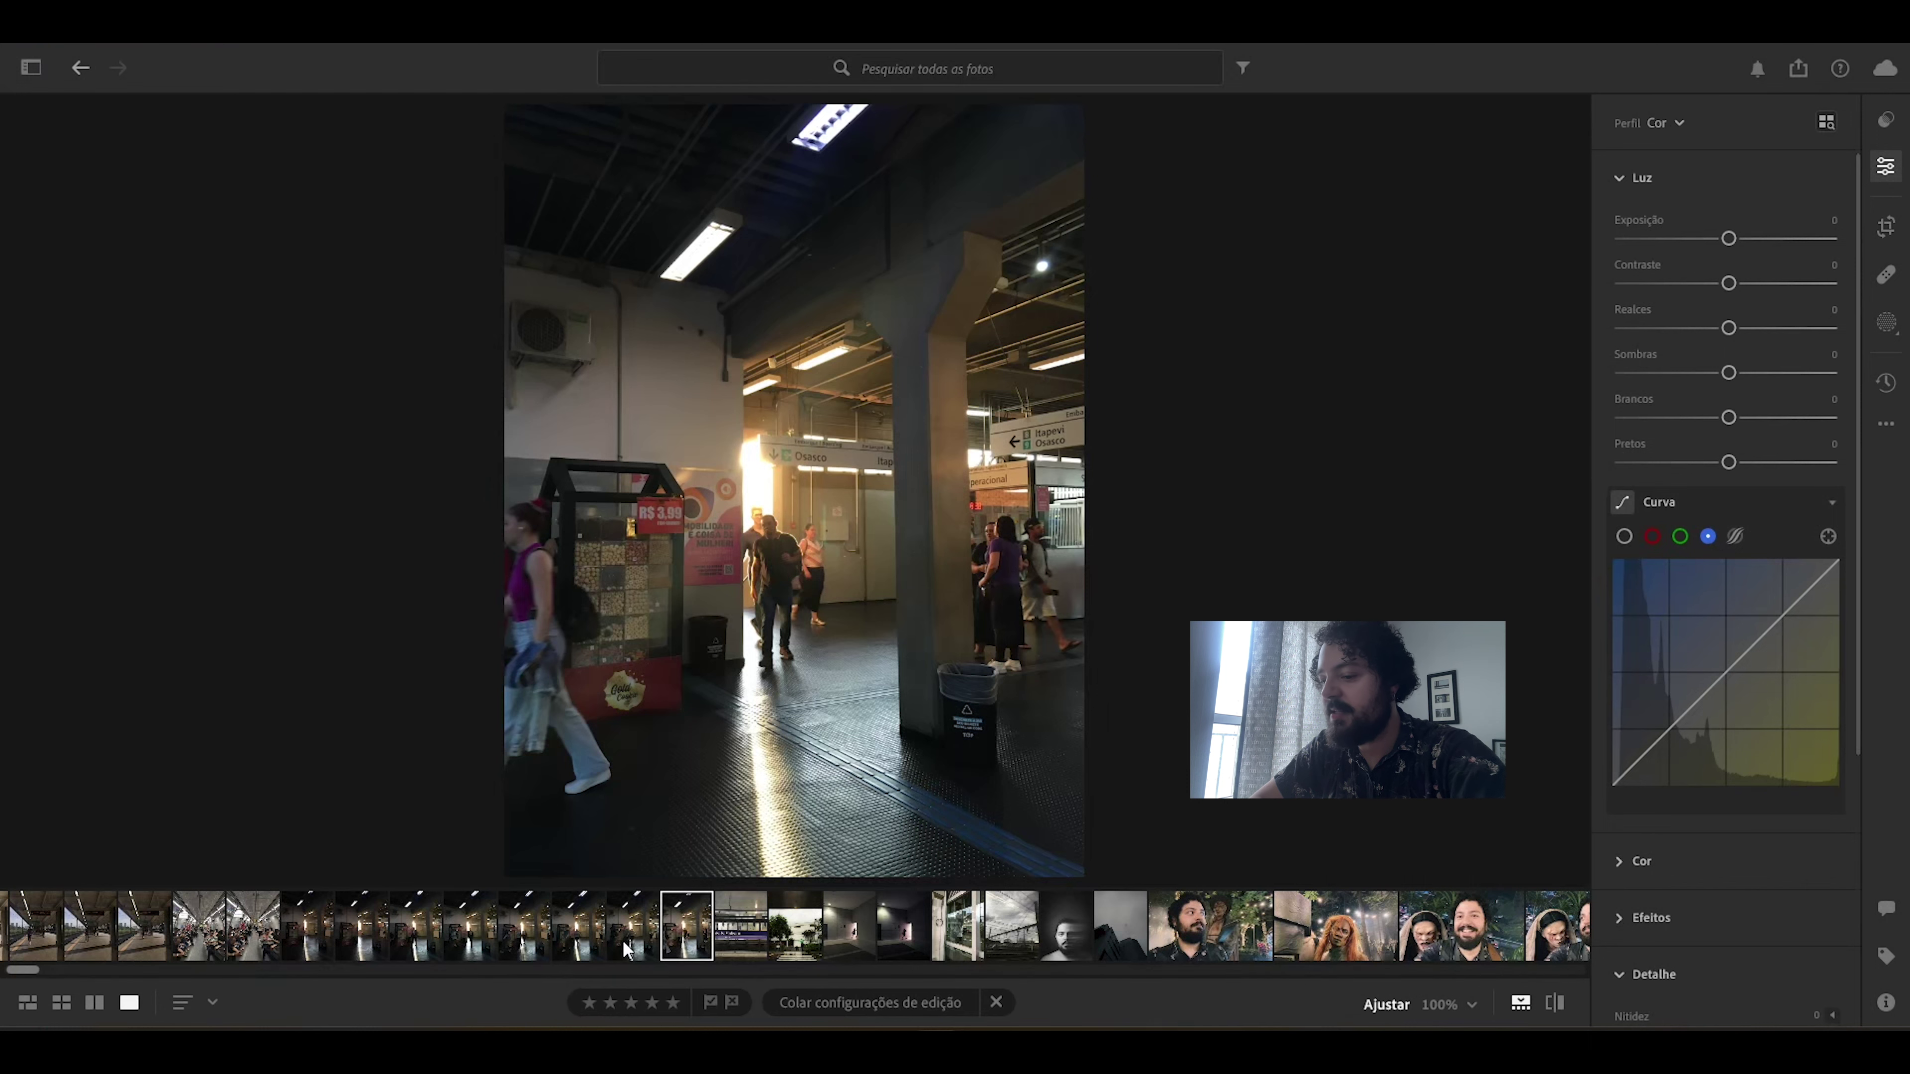
{"action": "key", "text": "Left"}
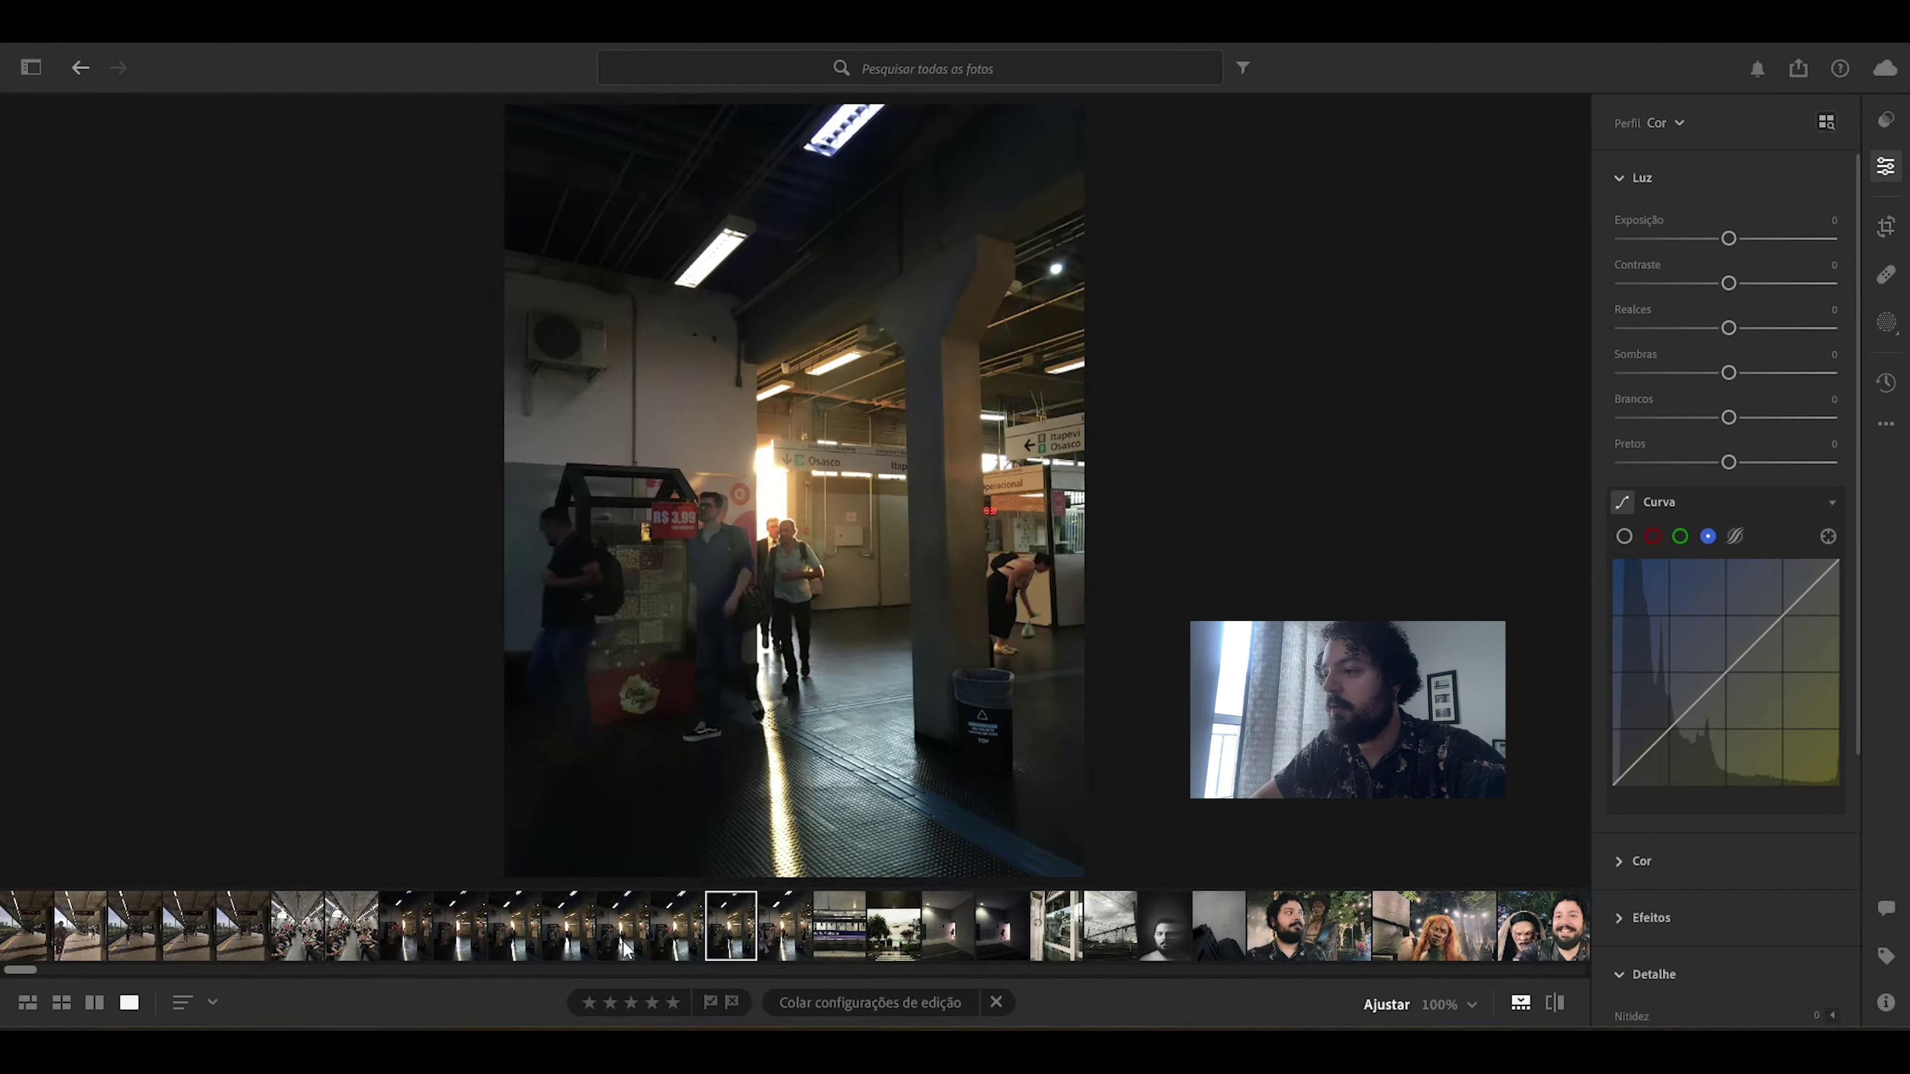
{"action": "key", "text": "Left"}
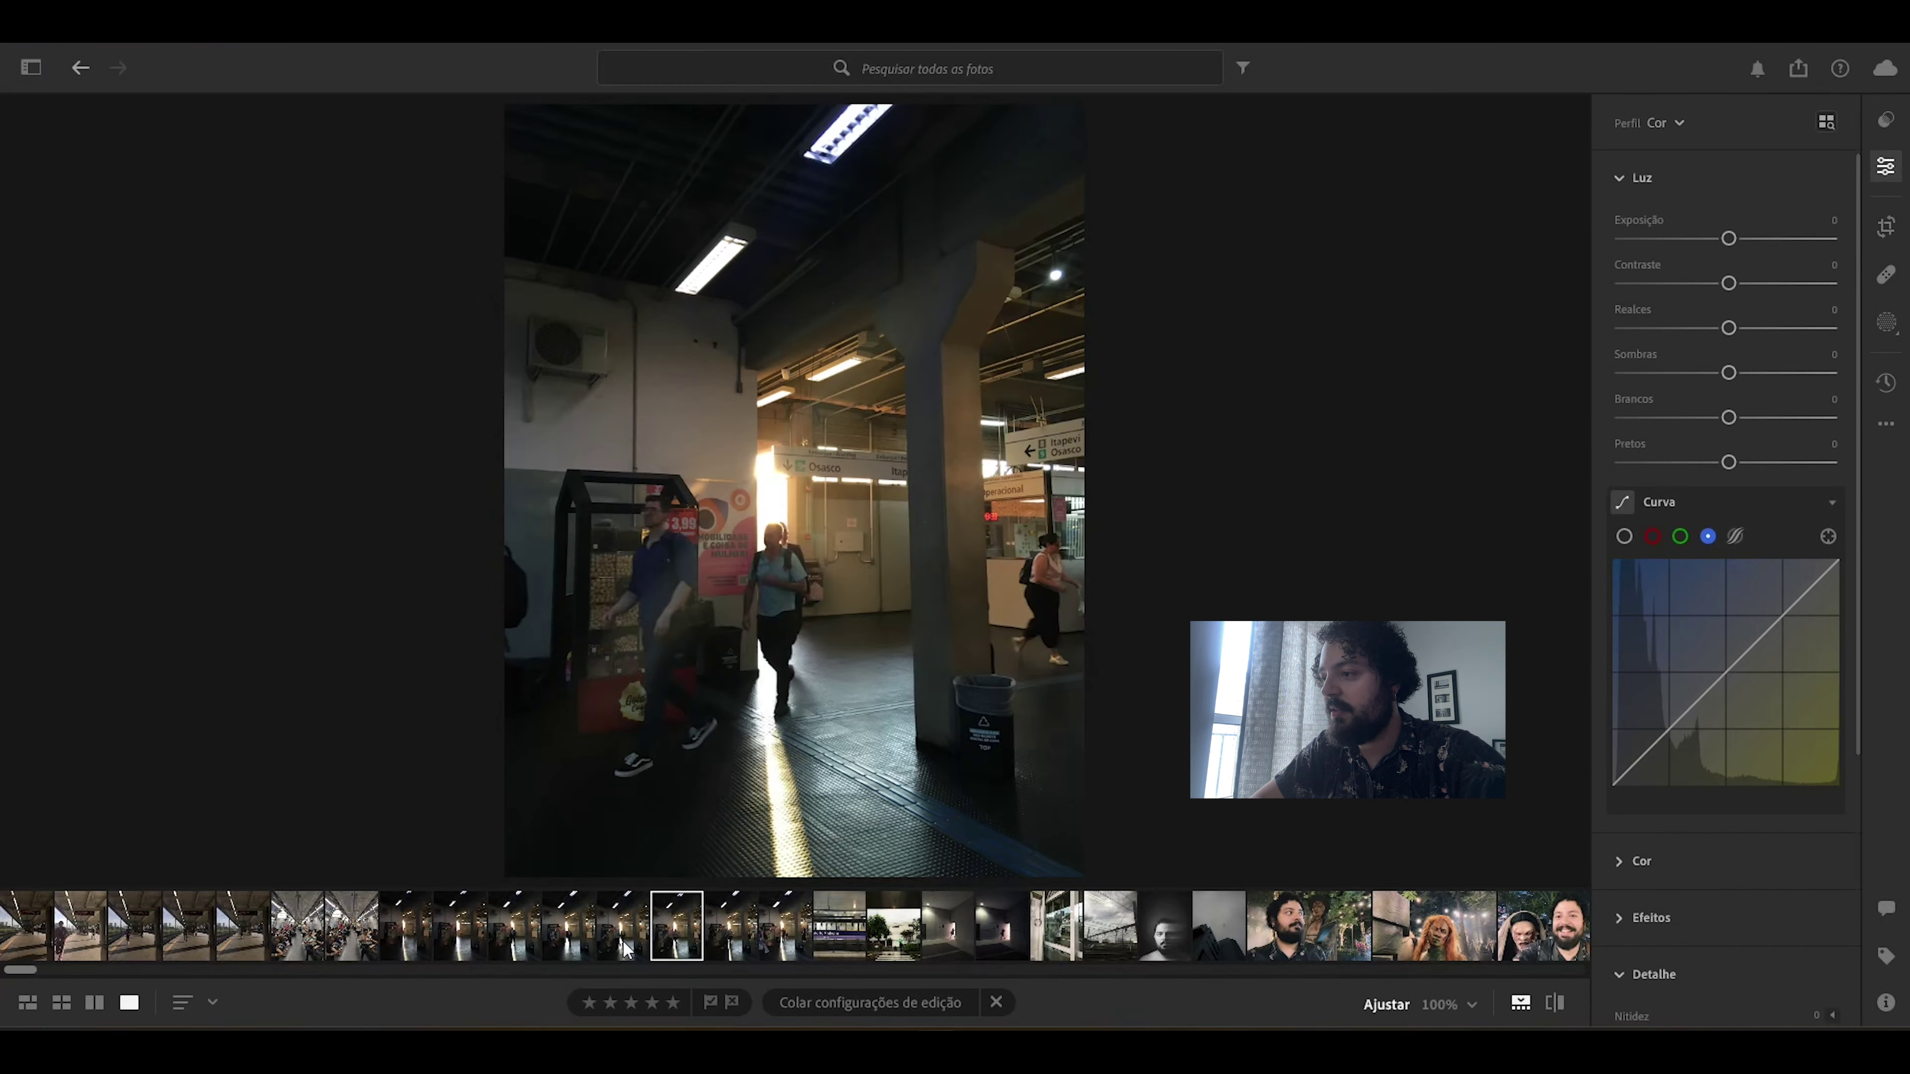
{"action": "key", "text": "Left"}
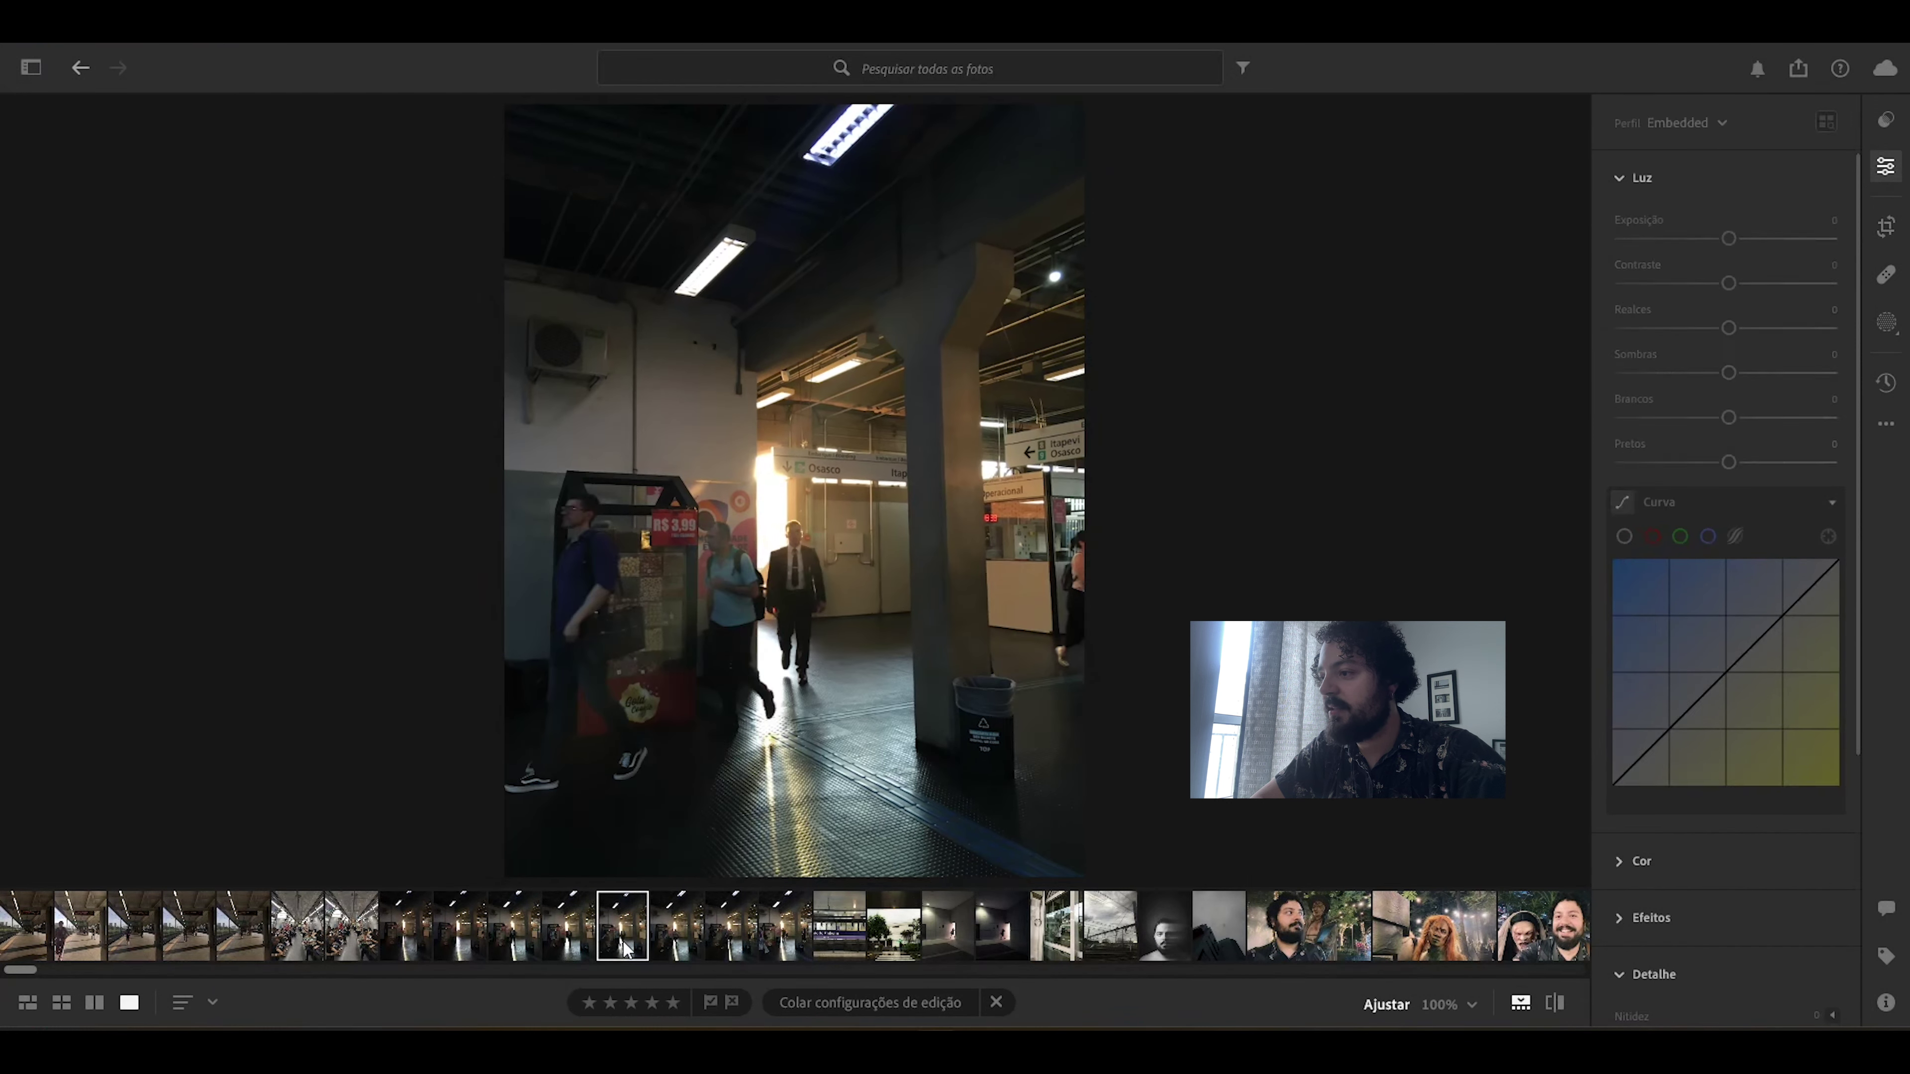
{"action": "key", "text": "Left"}
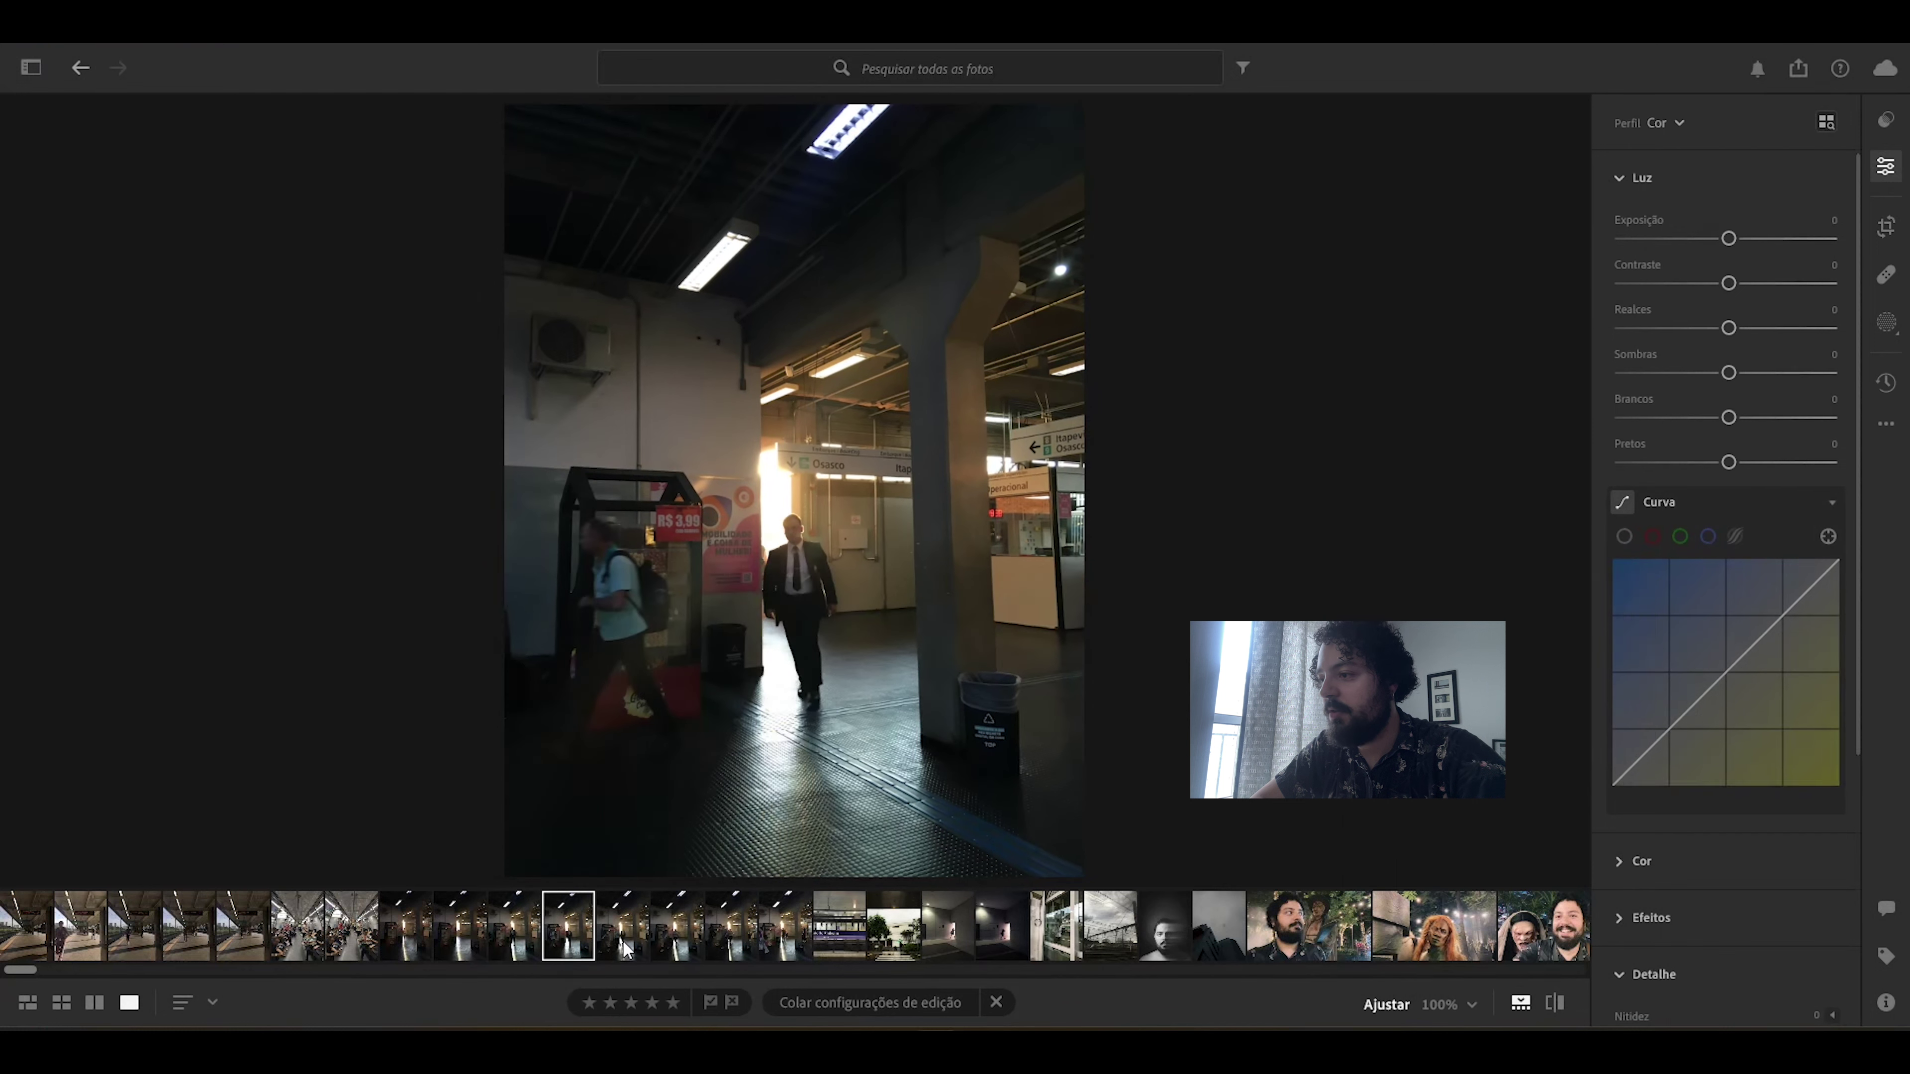
{"action": "key", "text": "Left"}
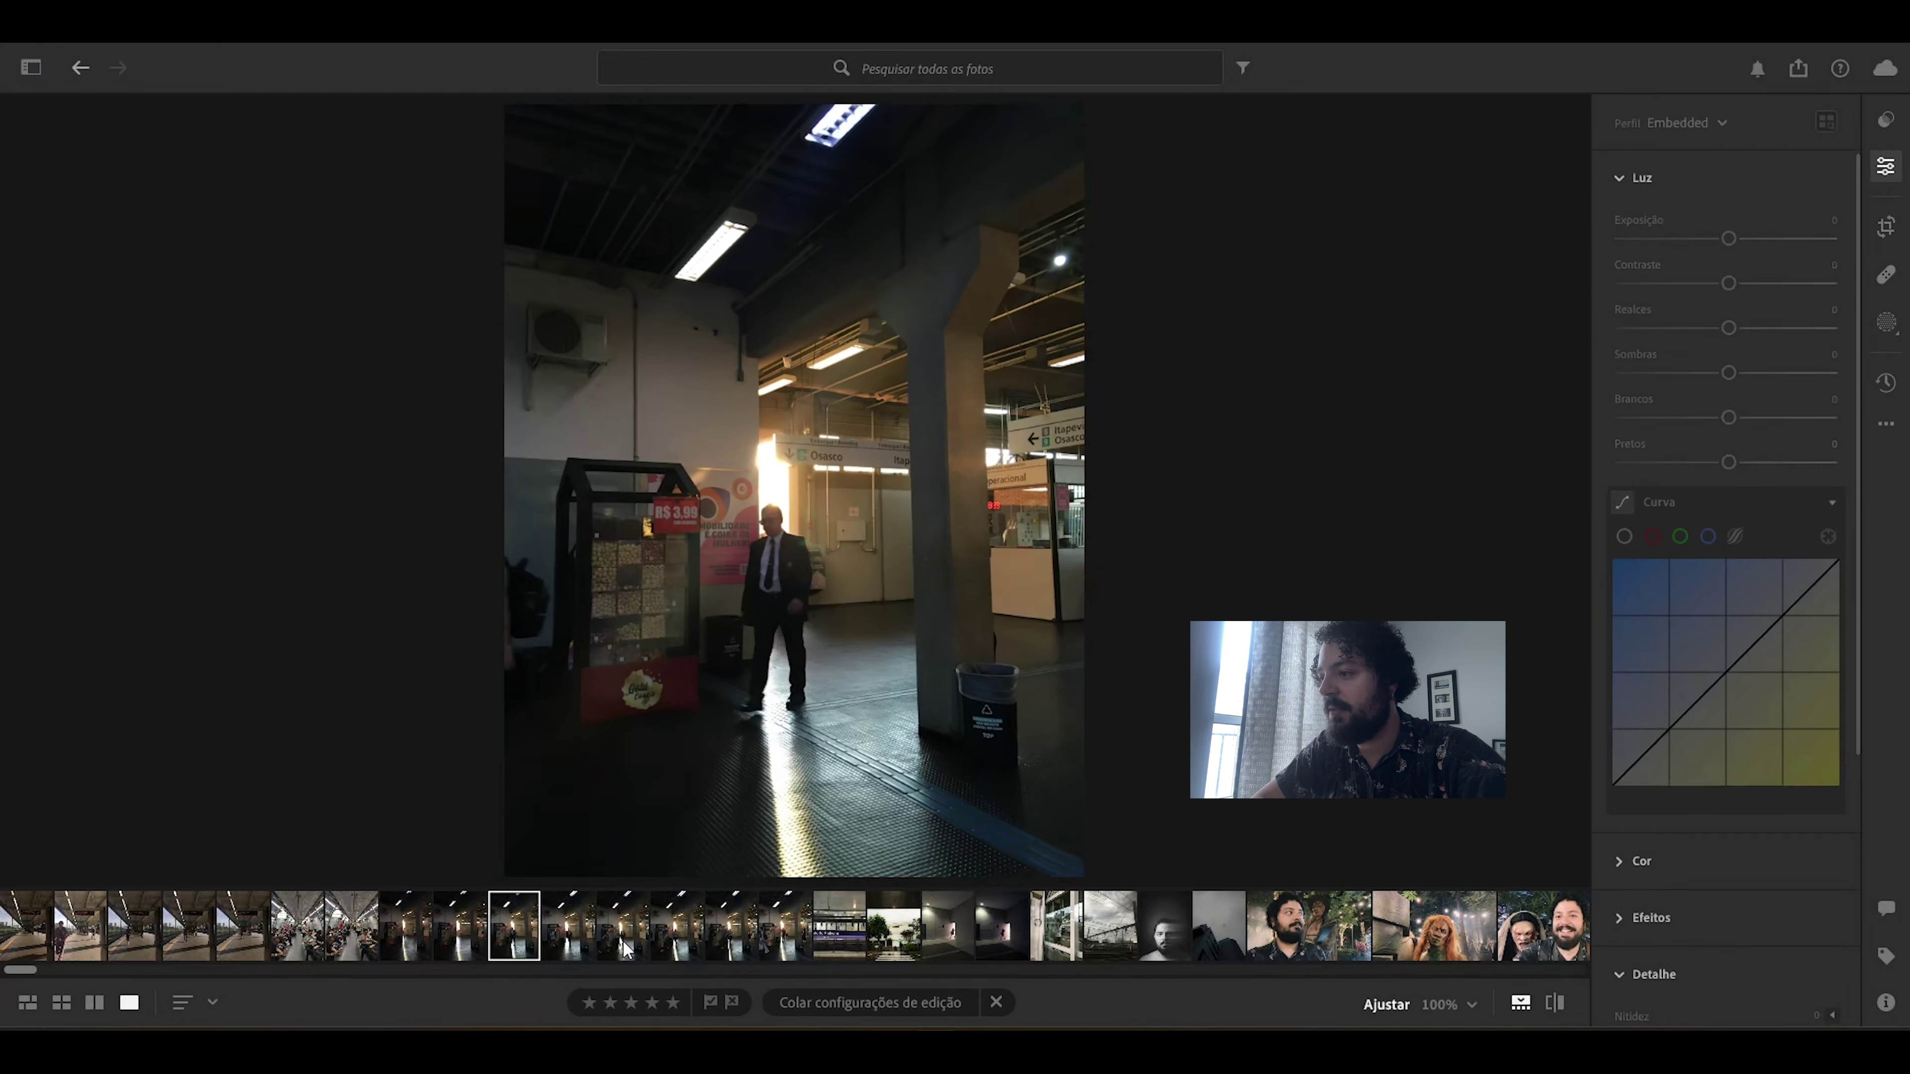
{"action": "key", "text": "Left"}
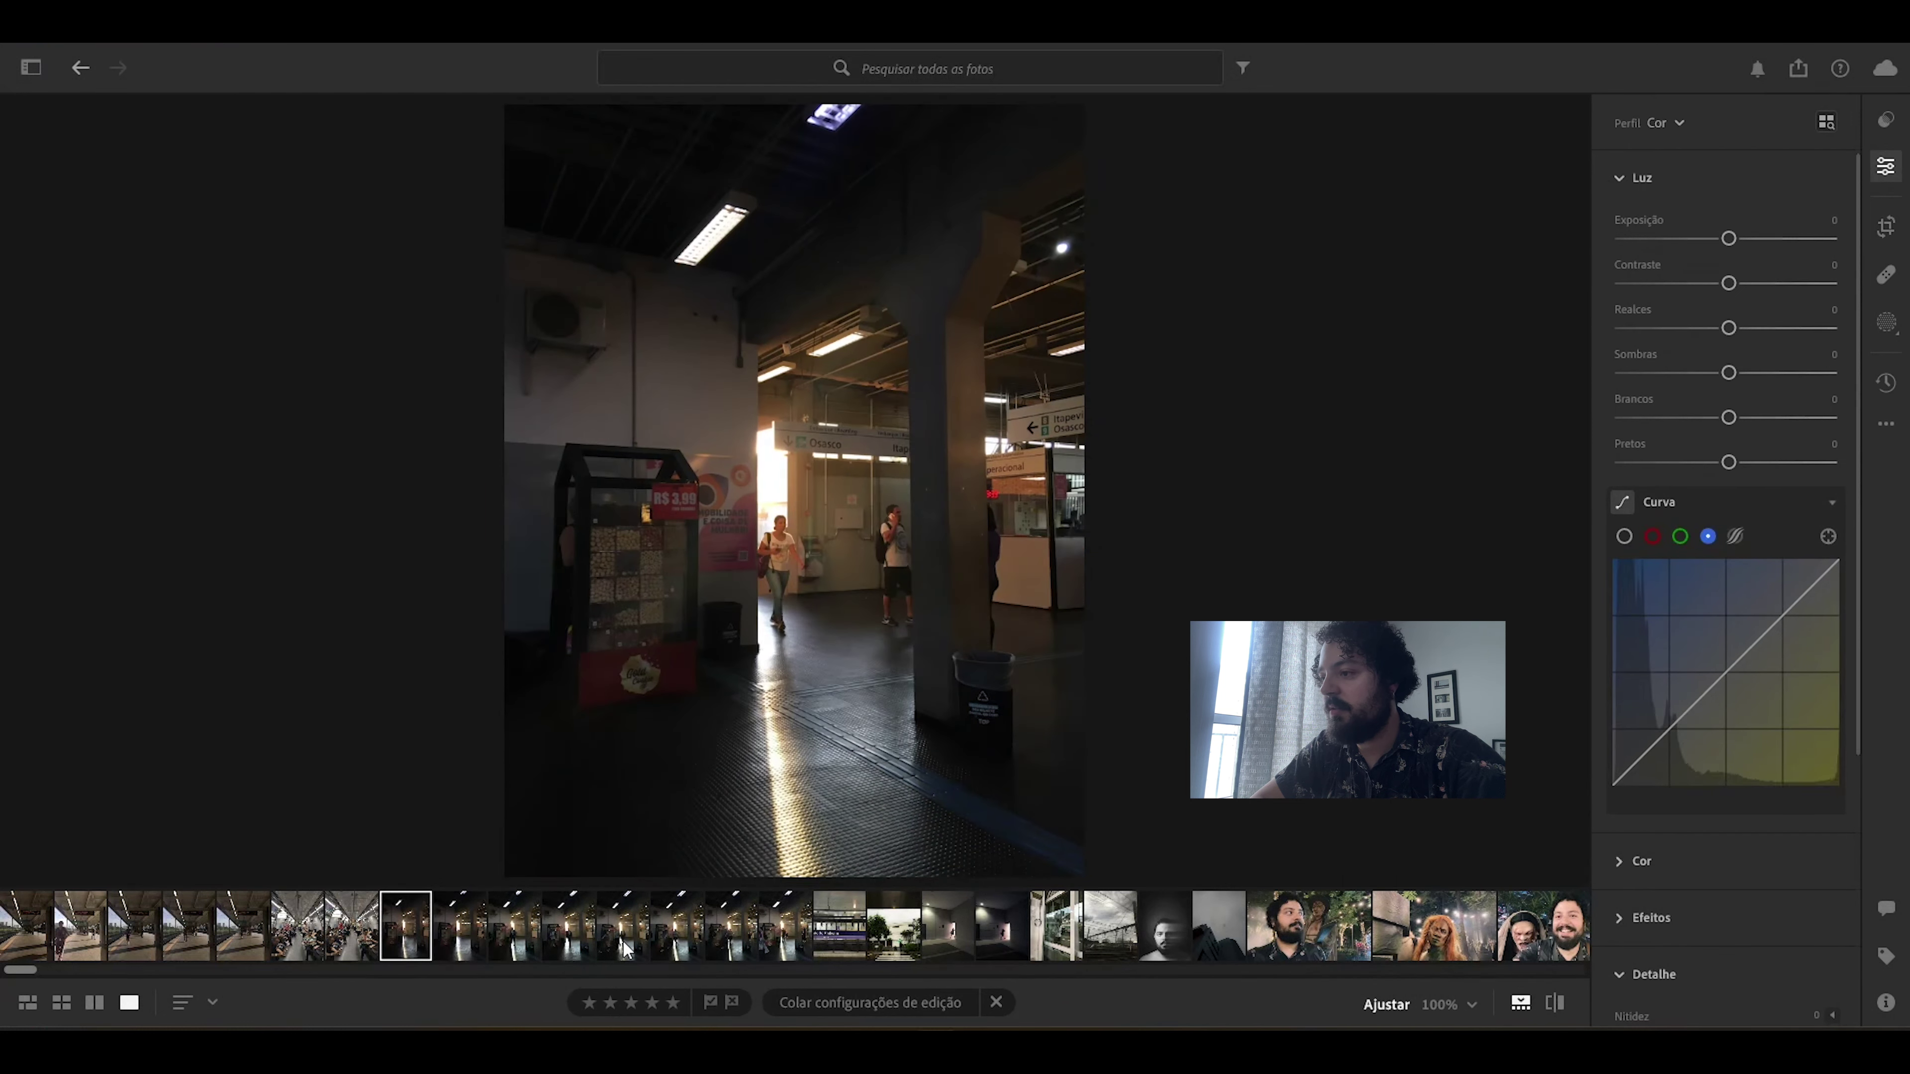
Step: Compare the station hall shots and settle on the one with the suited man walking behind two passers-by
{"action": "key", "text": "Right"}
{"action": "key", "text": "Right"}
{"action": "key", "text": "Right"}
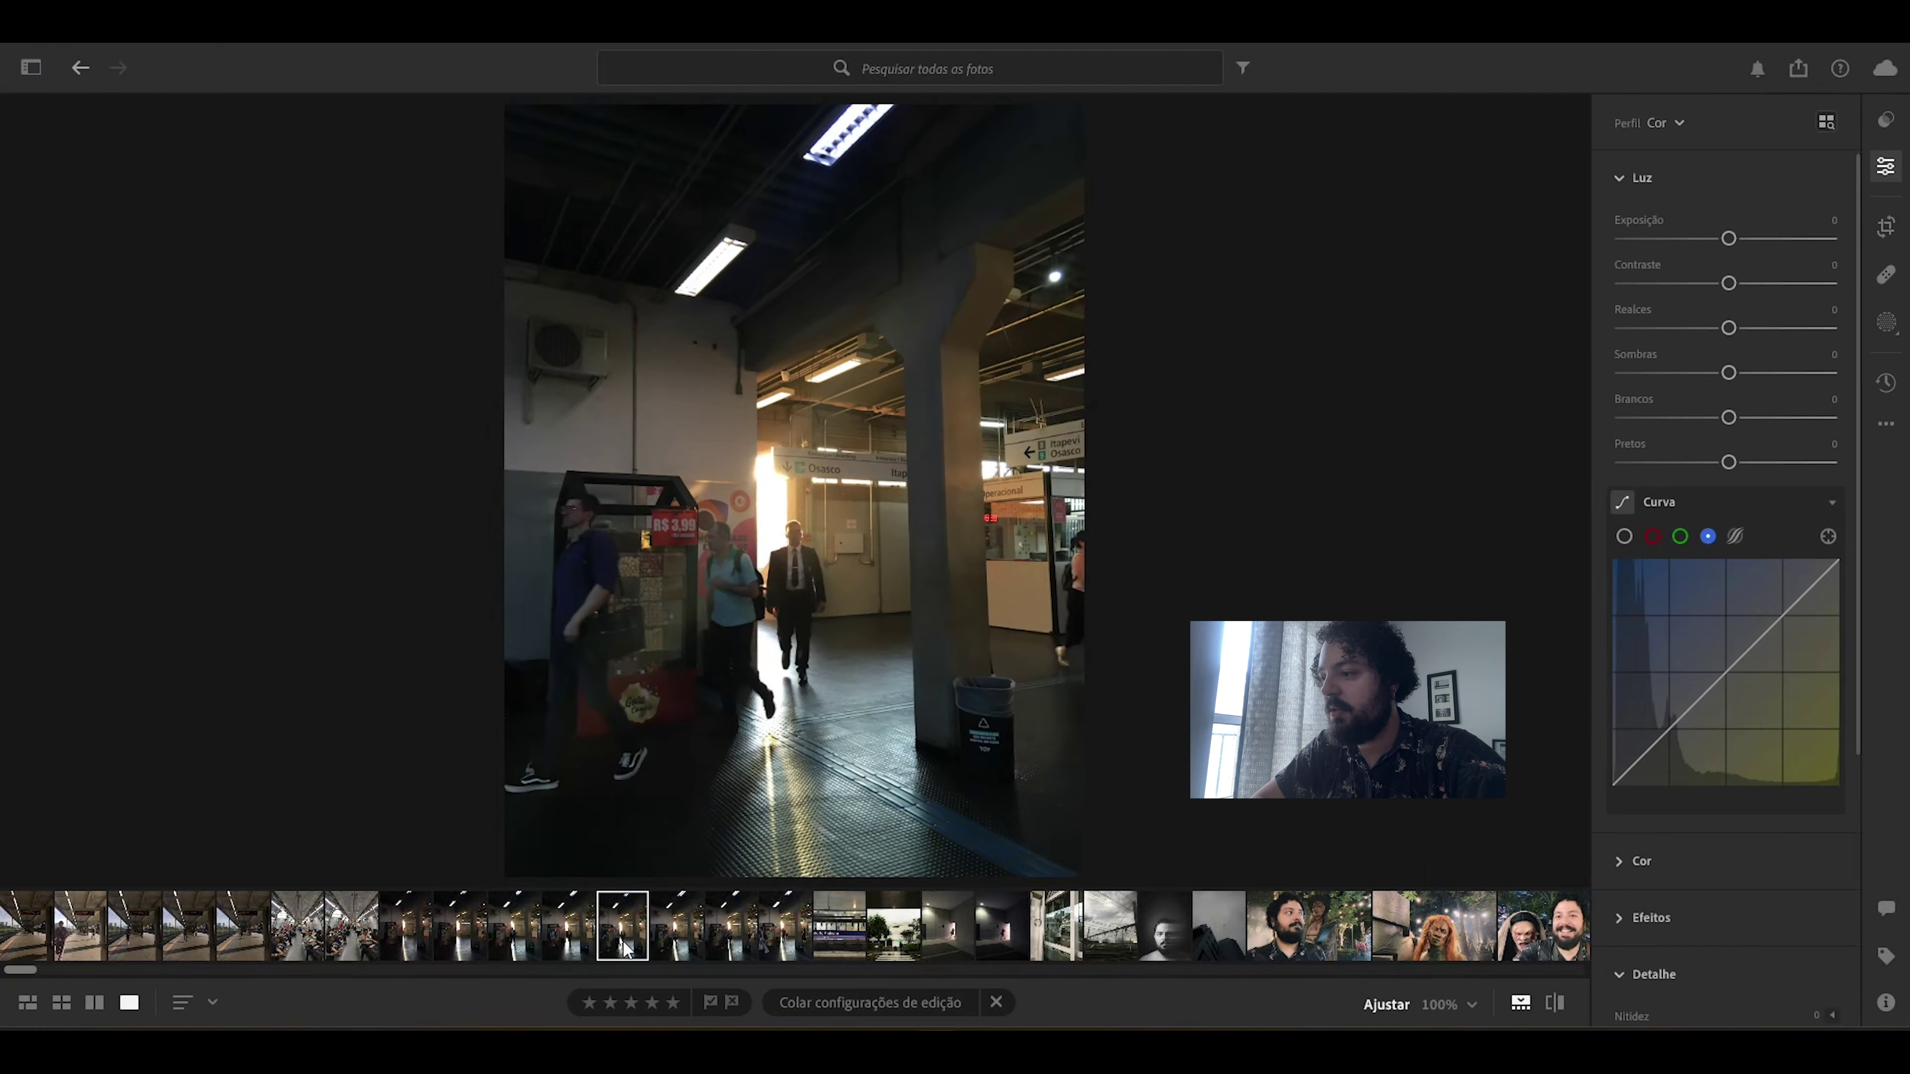
{"action": "key", "text": "Right"}
{"action": "key", "text": "Left"}
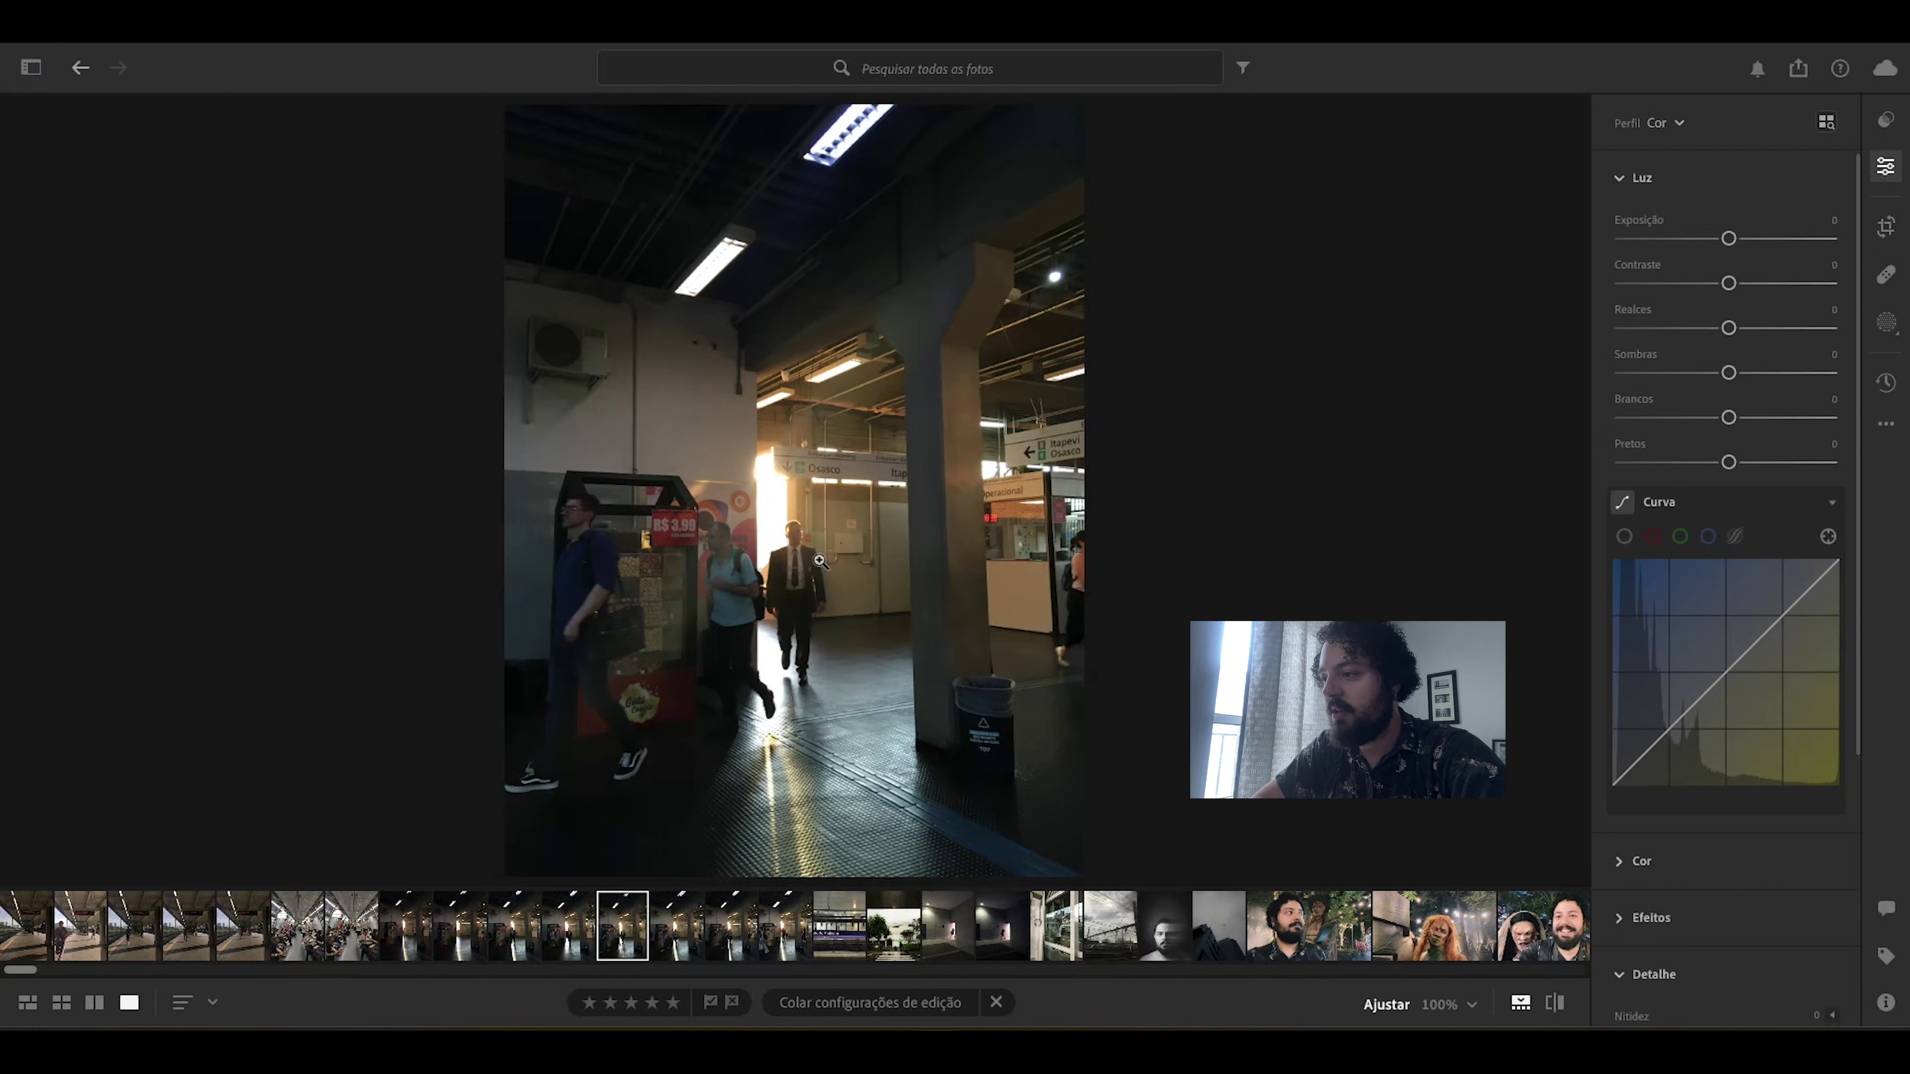
{"action": "key", "text": "Right"}
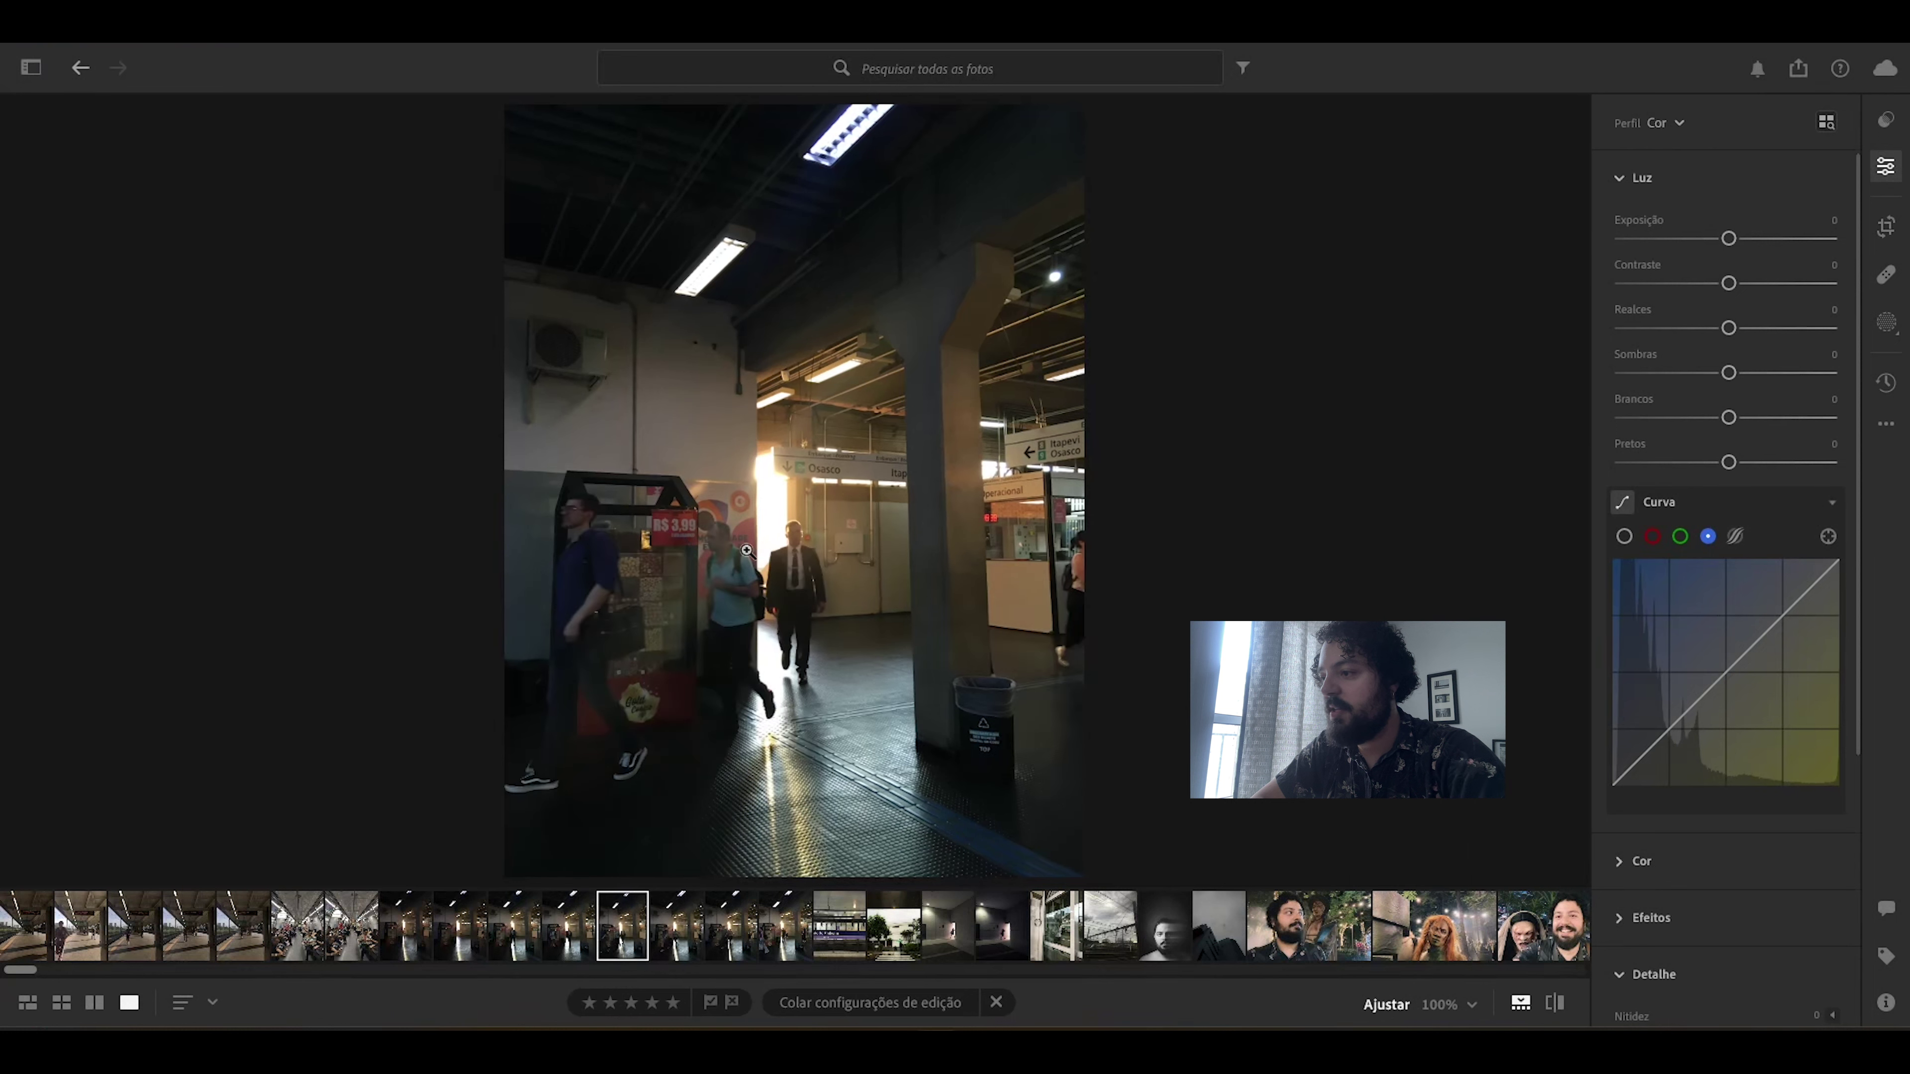
{"action": "key", "text": "Left"}
{"action": "left_click", "coordinate": [734, 945]}
{"action": "key", "text": "Right"}
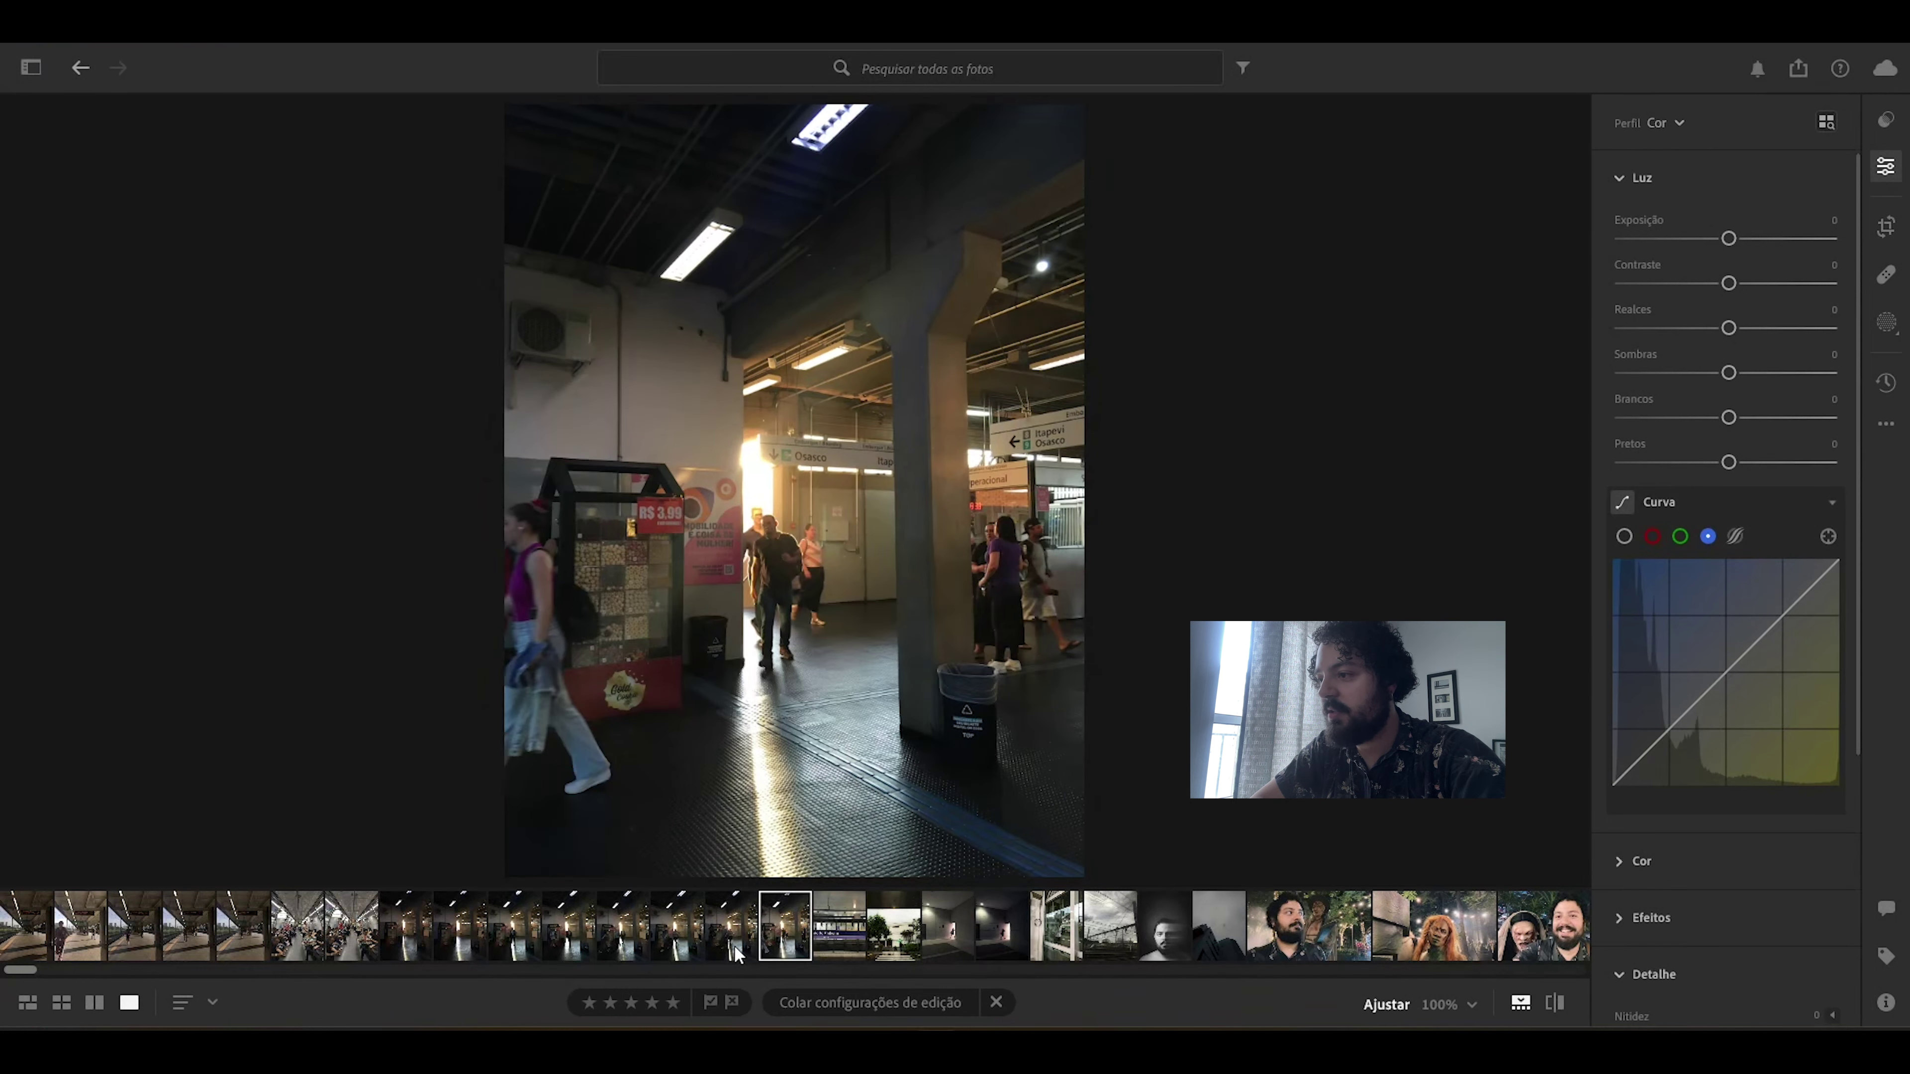
{"action": "key", "text": "Left"}
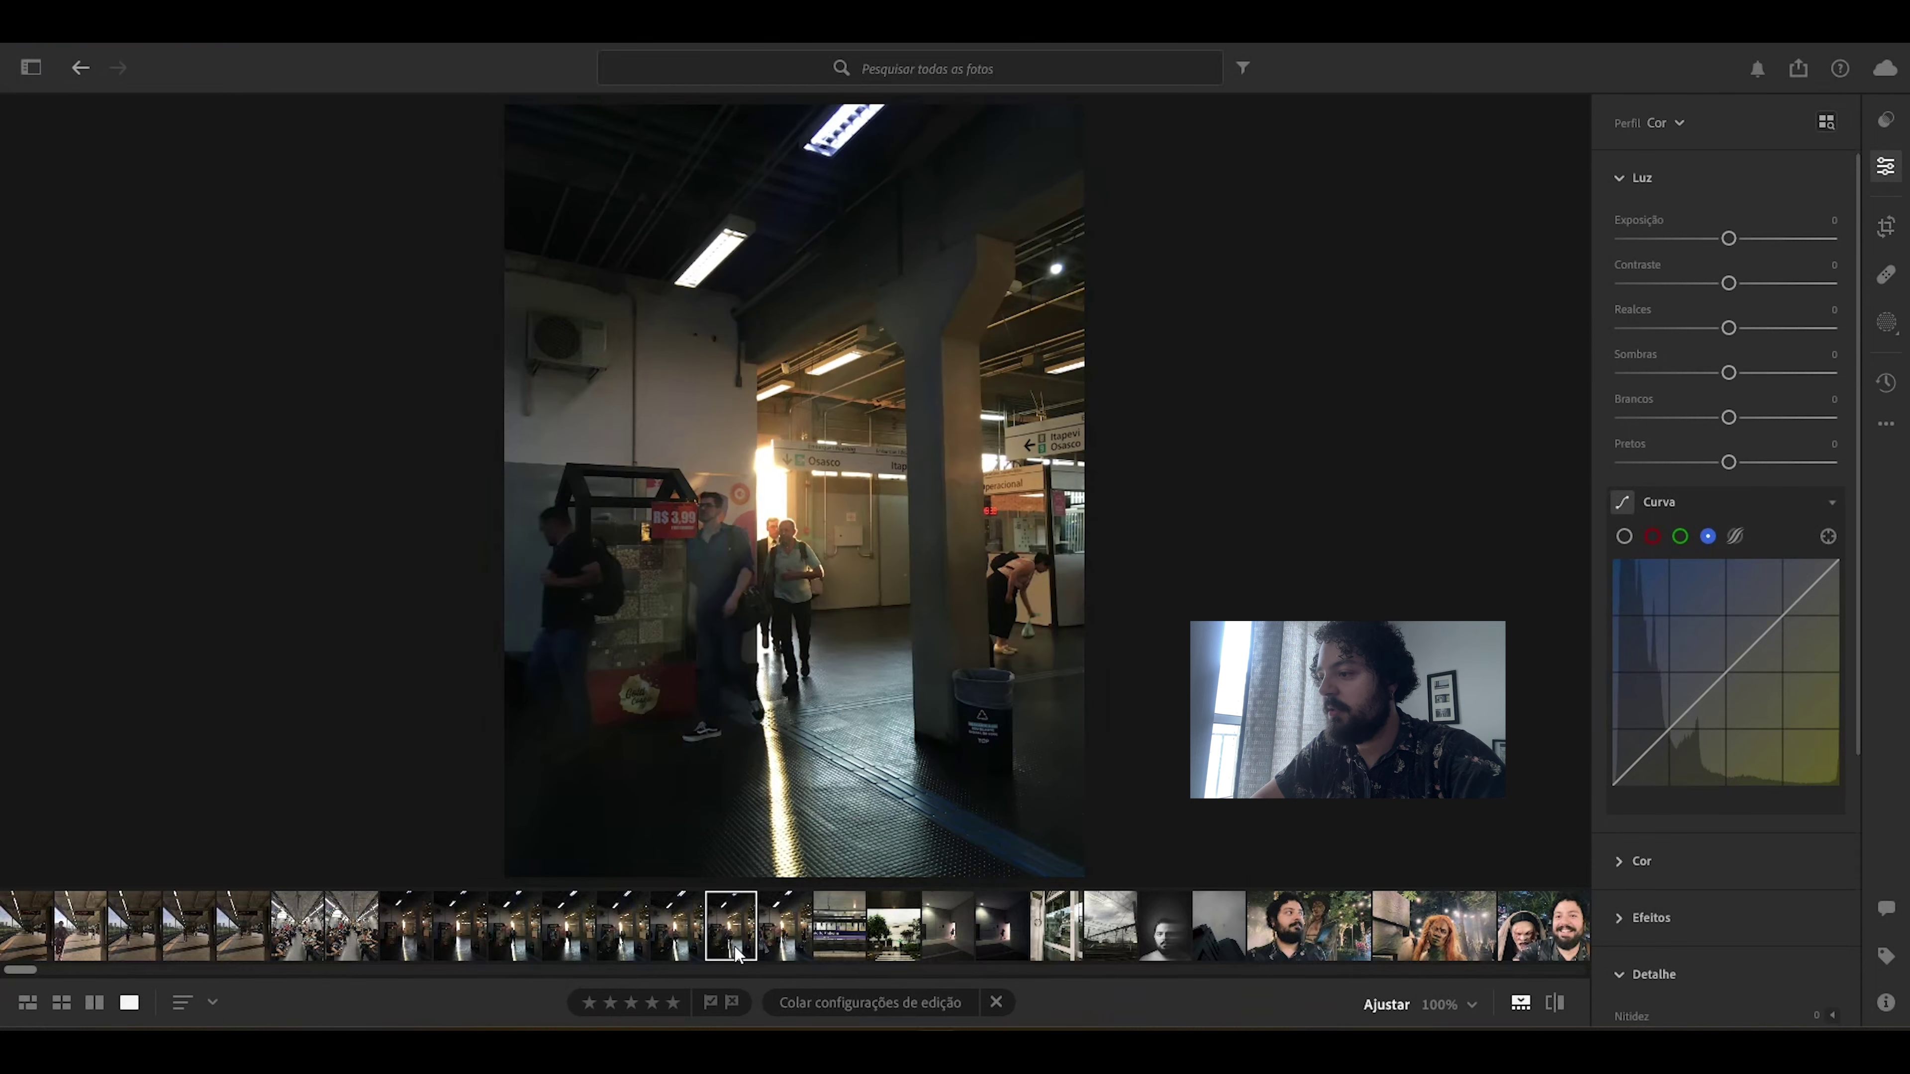
{"action": "key", "text": "Left"}
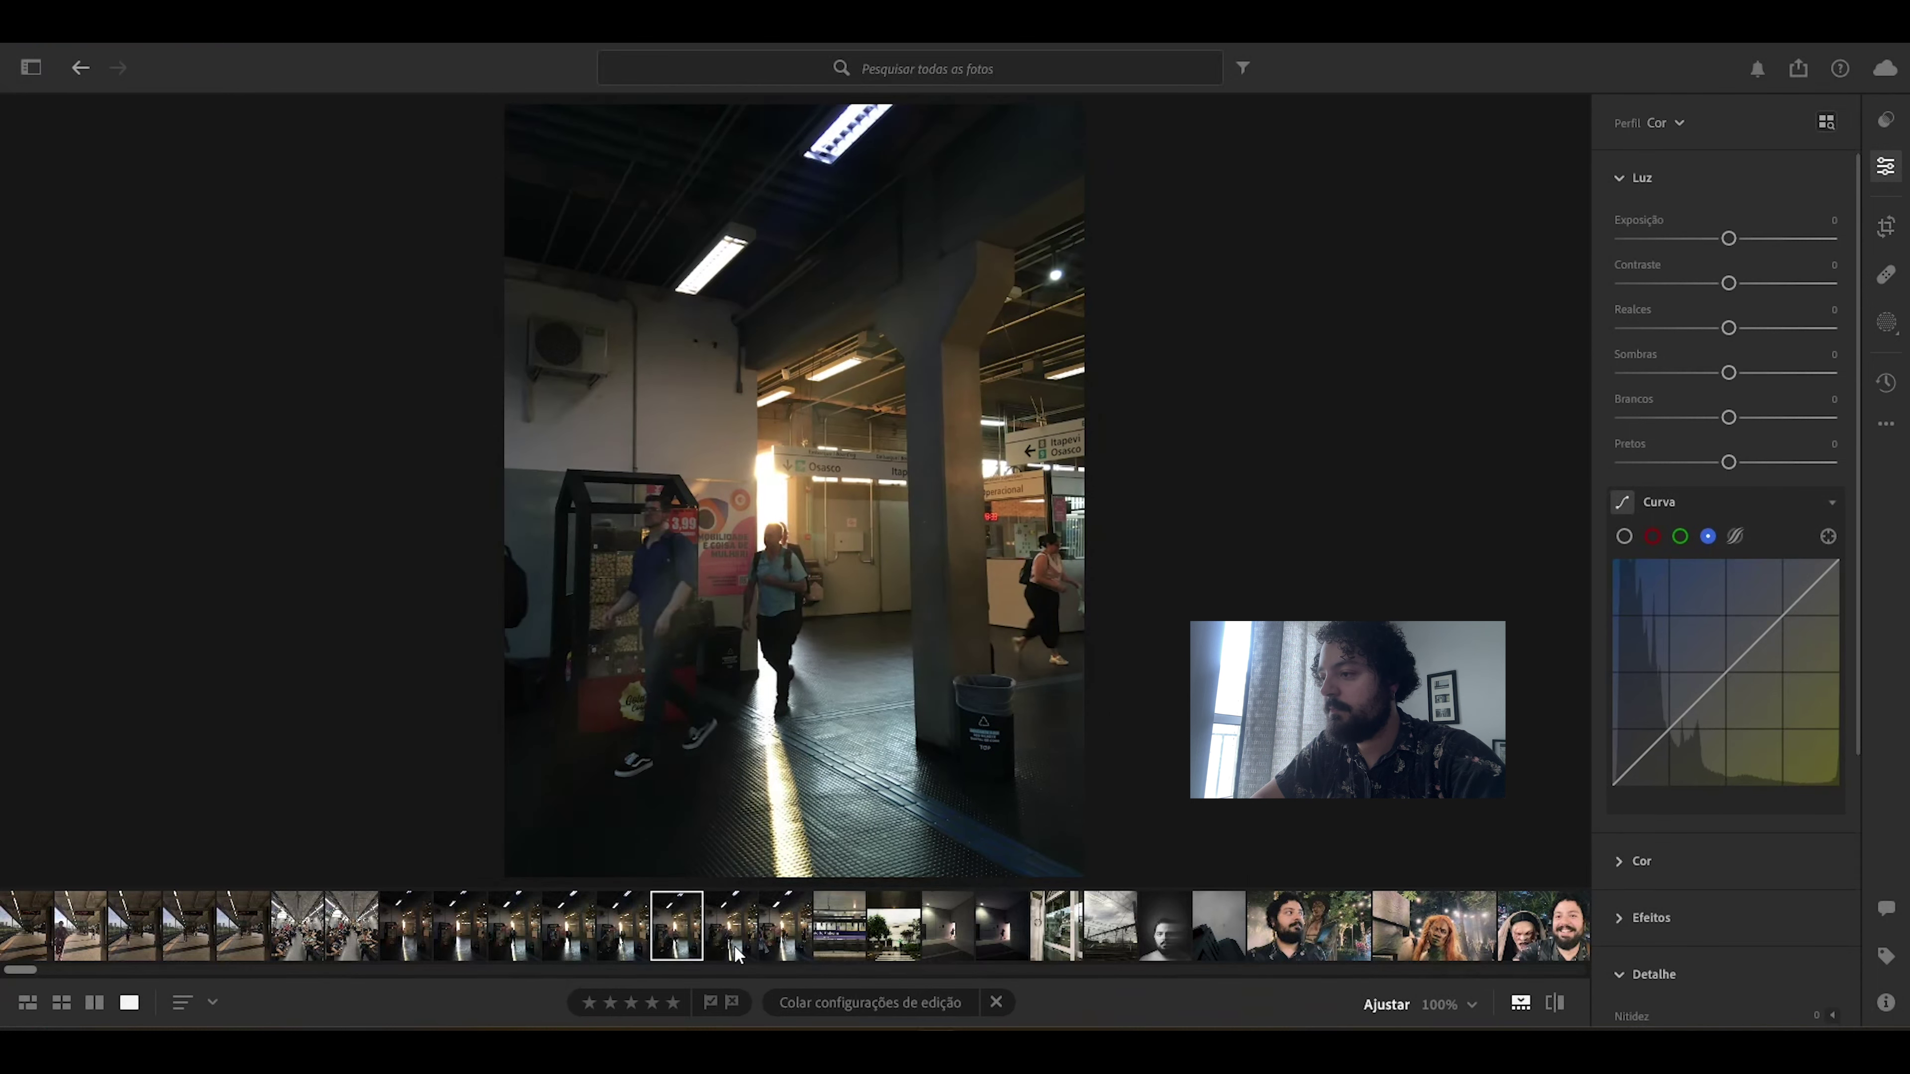
{"action": "key", "text": "Left"}
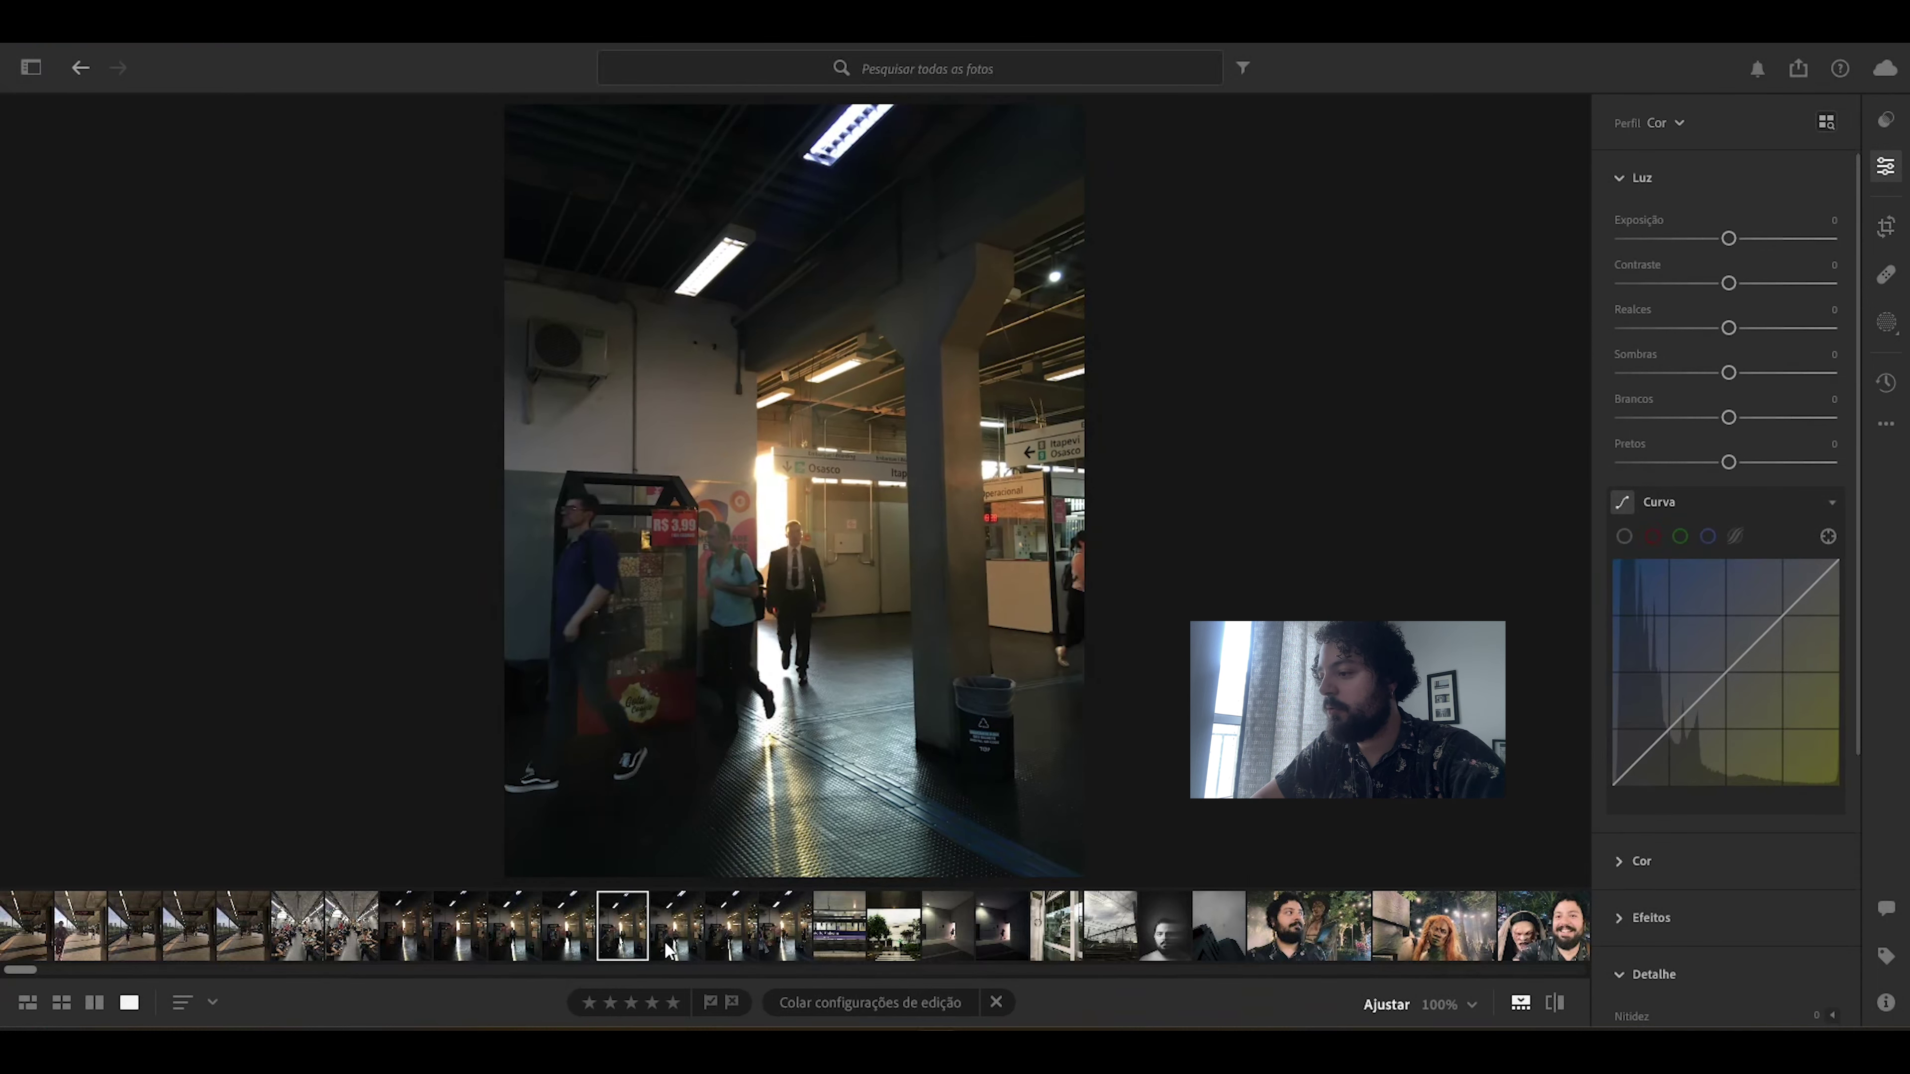
Step: Paste the copied edit settings onto the suited man's station photo and apply automatic Upright correction to its geometry
{"action": "right_click", "coordinate": [610, 930]}
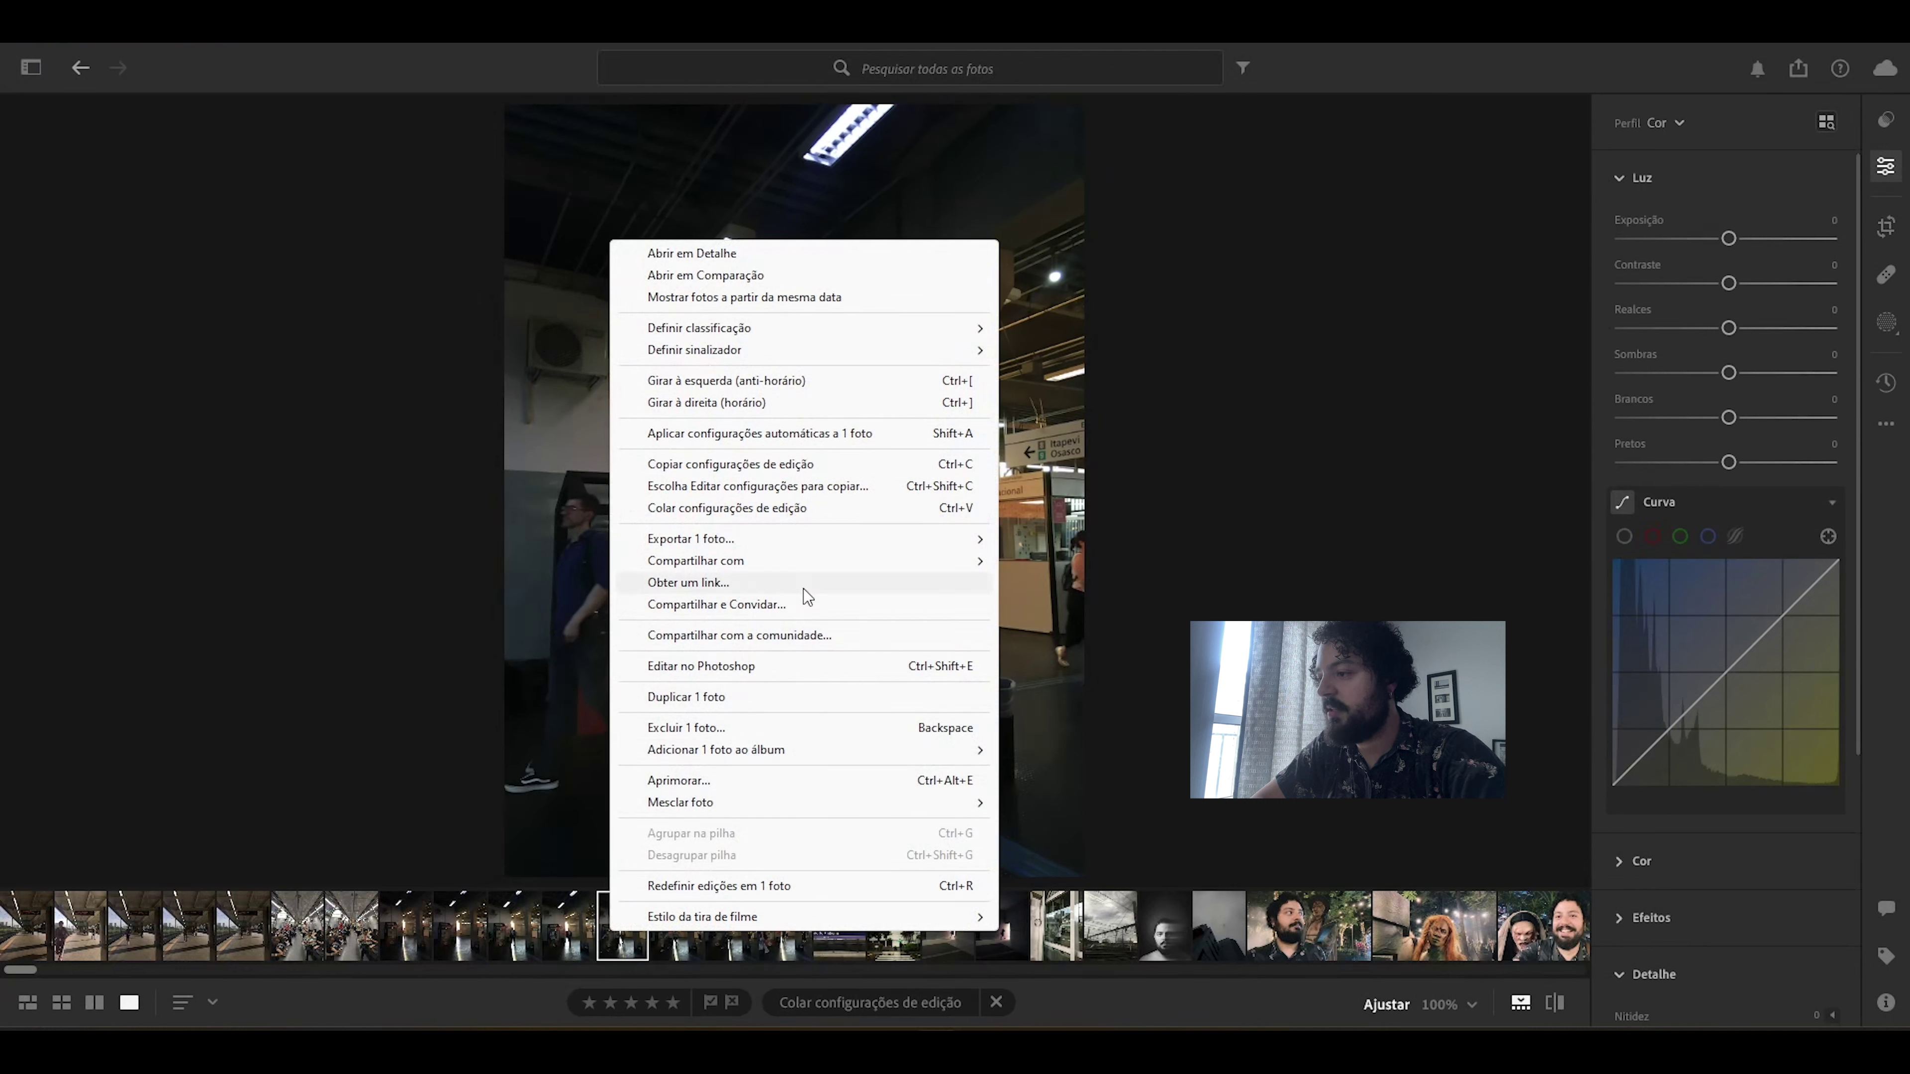
{"action": "left_click", "coordinate": [725, 509]}
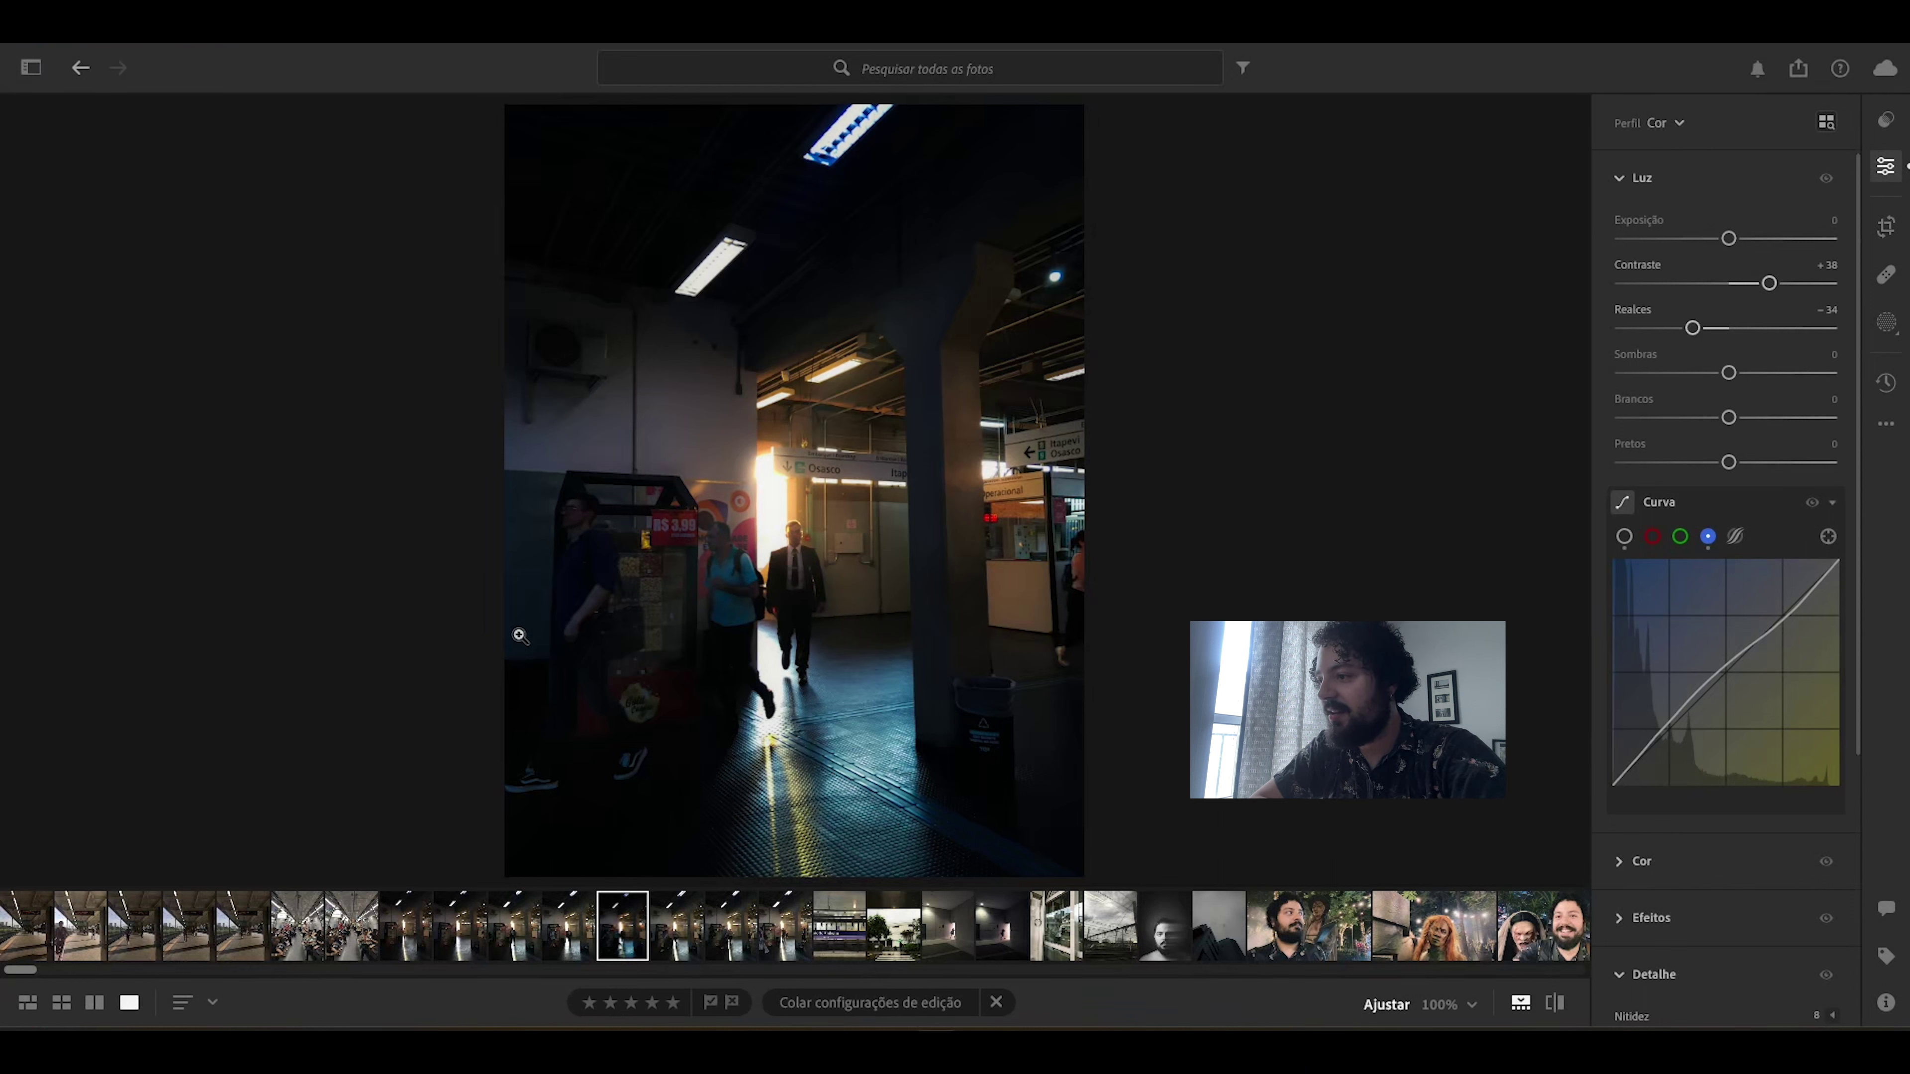
{"action": "left_click", "coordinate": [1886, 229]}
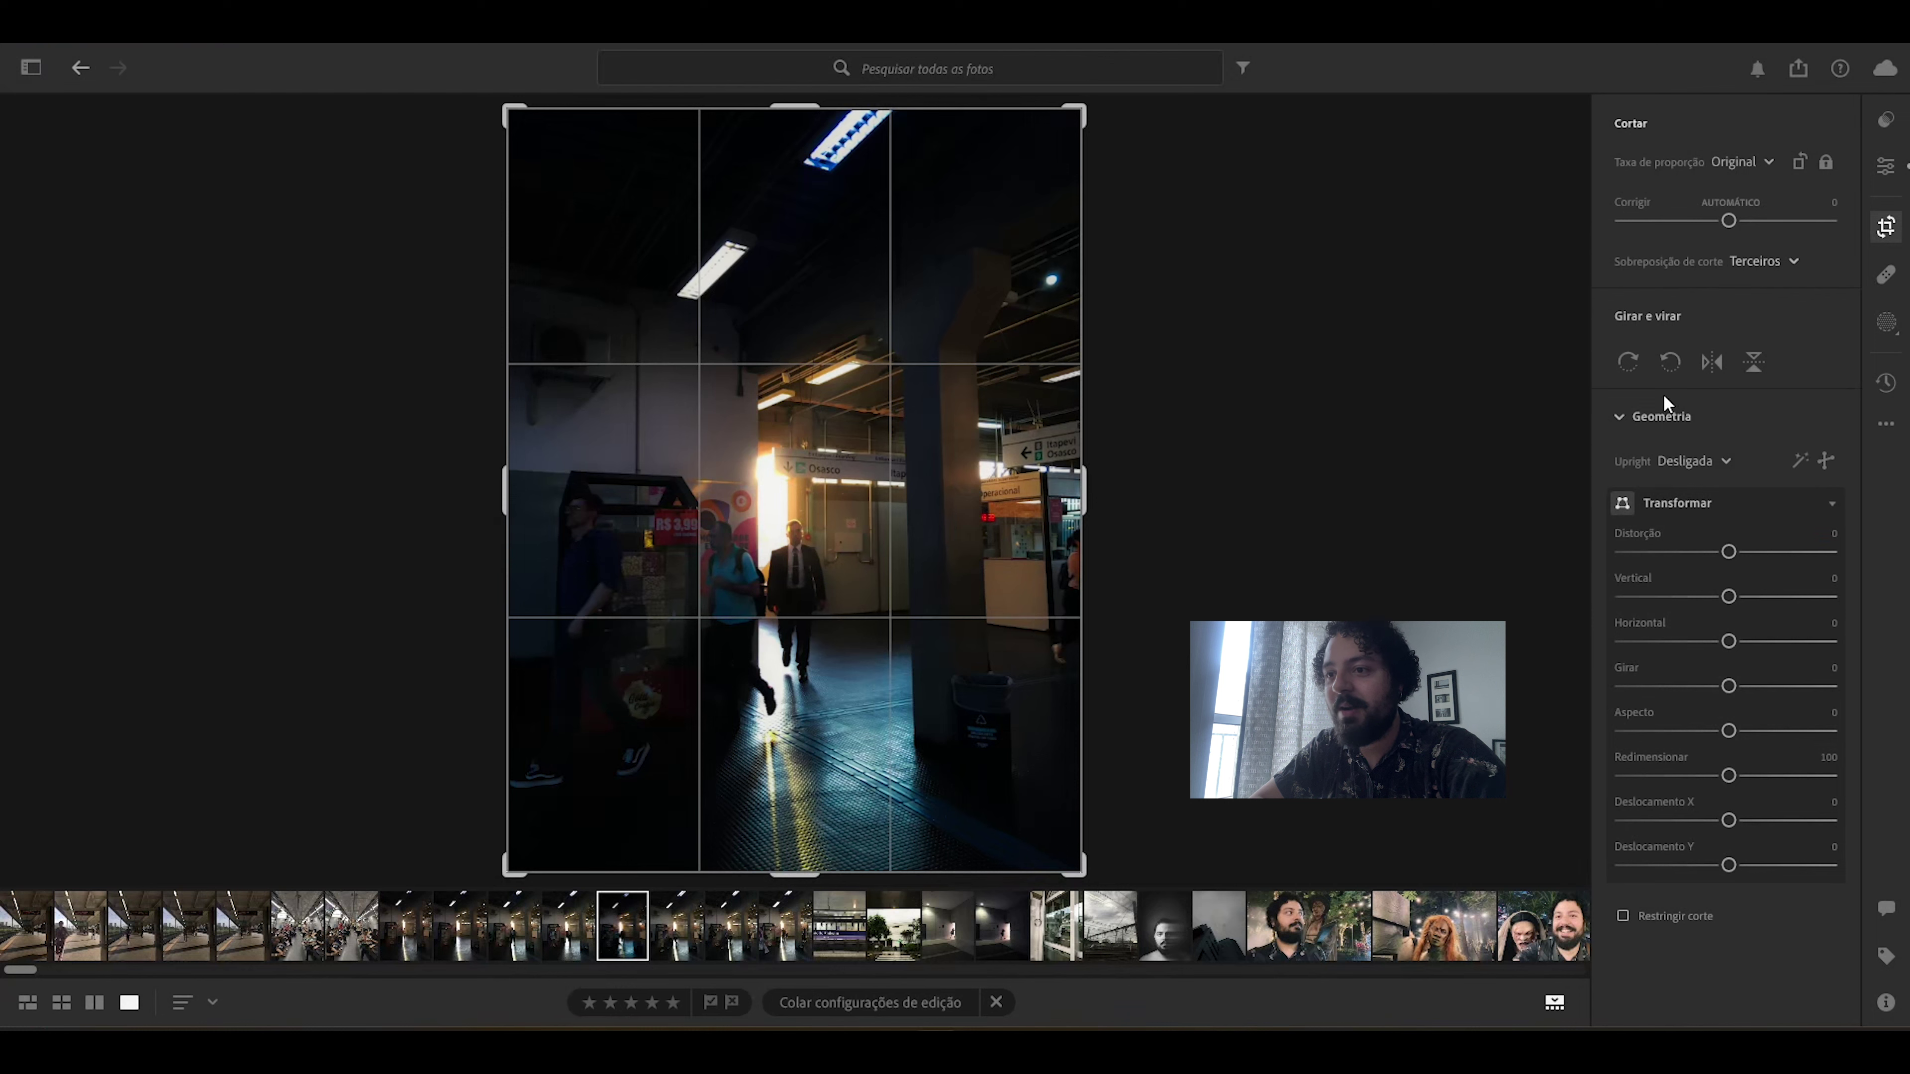
{"action": "left_click", "coordinate": [1798, 467]}
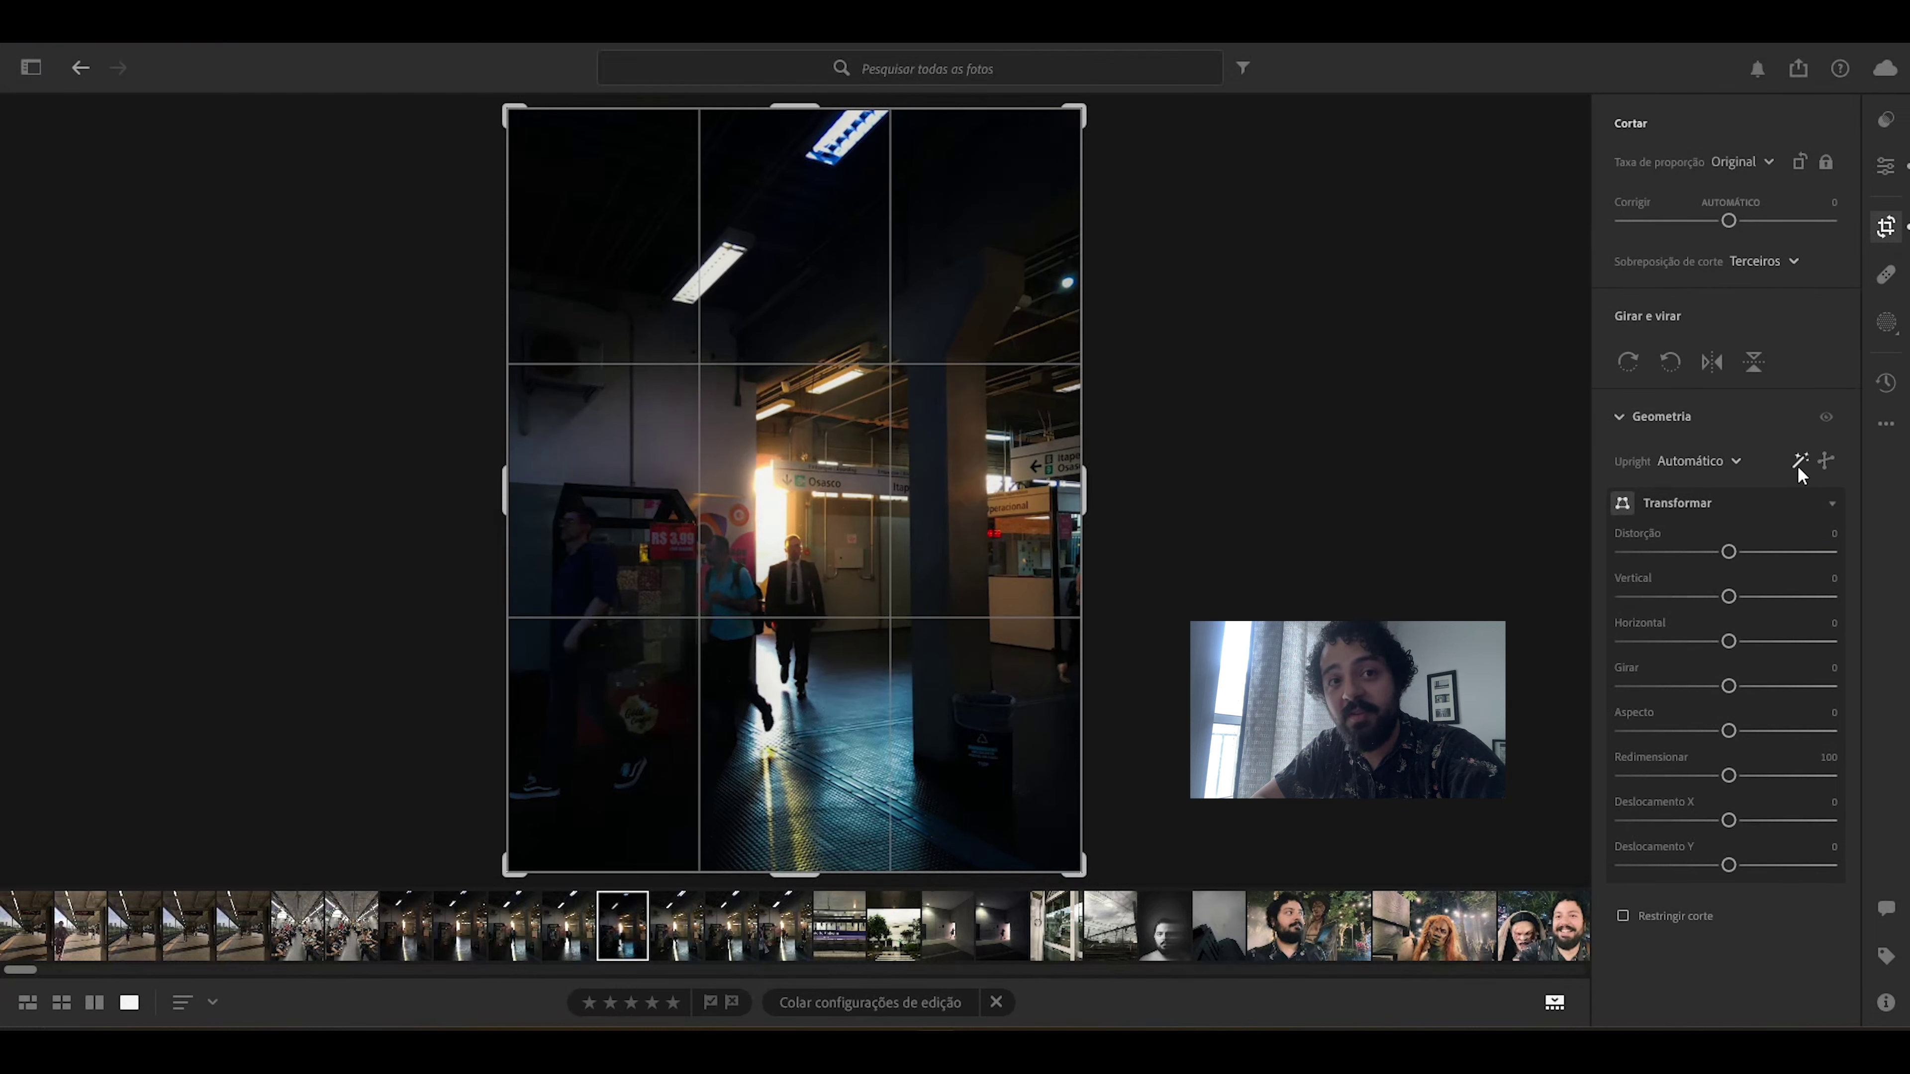
{"action": "left_click", "coordinate": [1885, 166]}
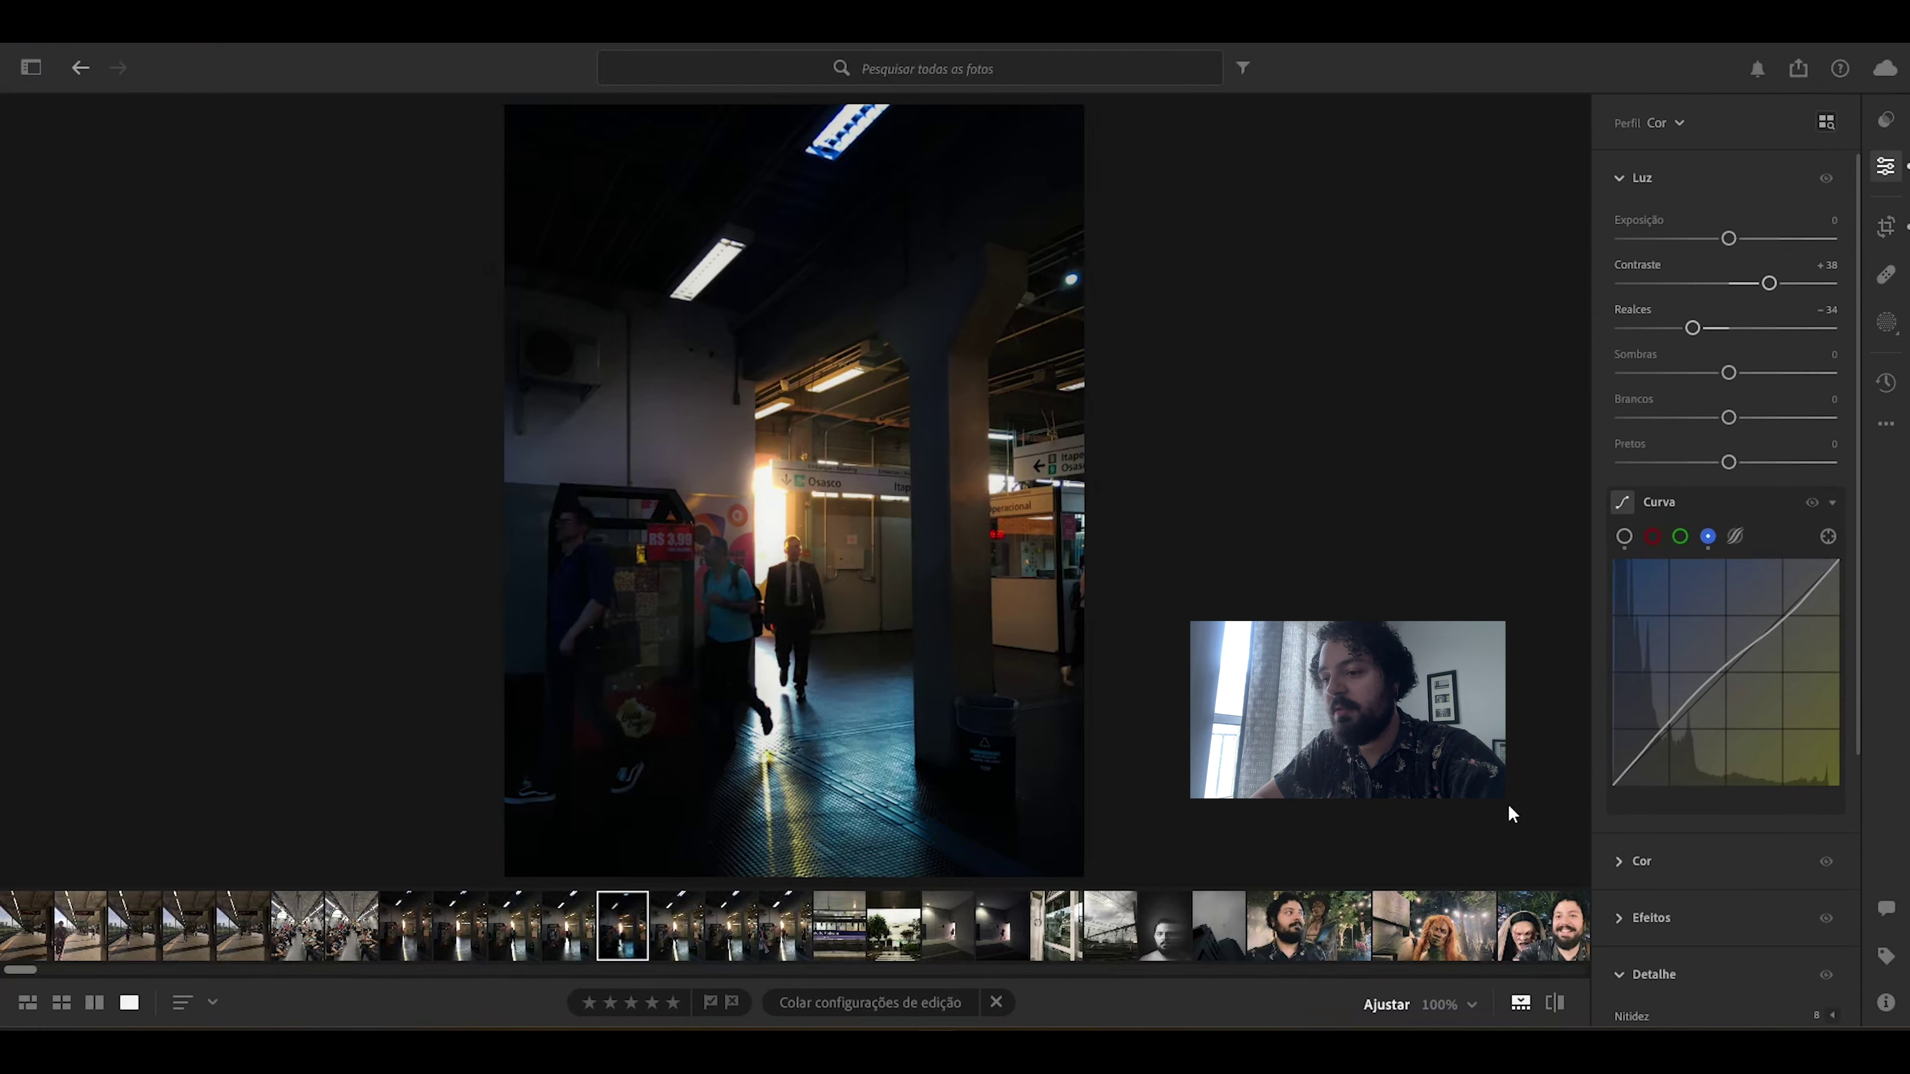
Step: Compare the station photo with its original version and set its exposure to +0.33
{"action": "left_click", "coordinate": [1557, 1011]}
{"action": "left_click", "coordinate": [1558, 1012]}
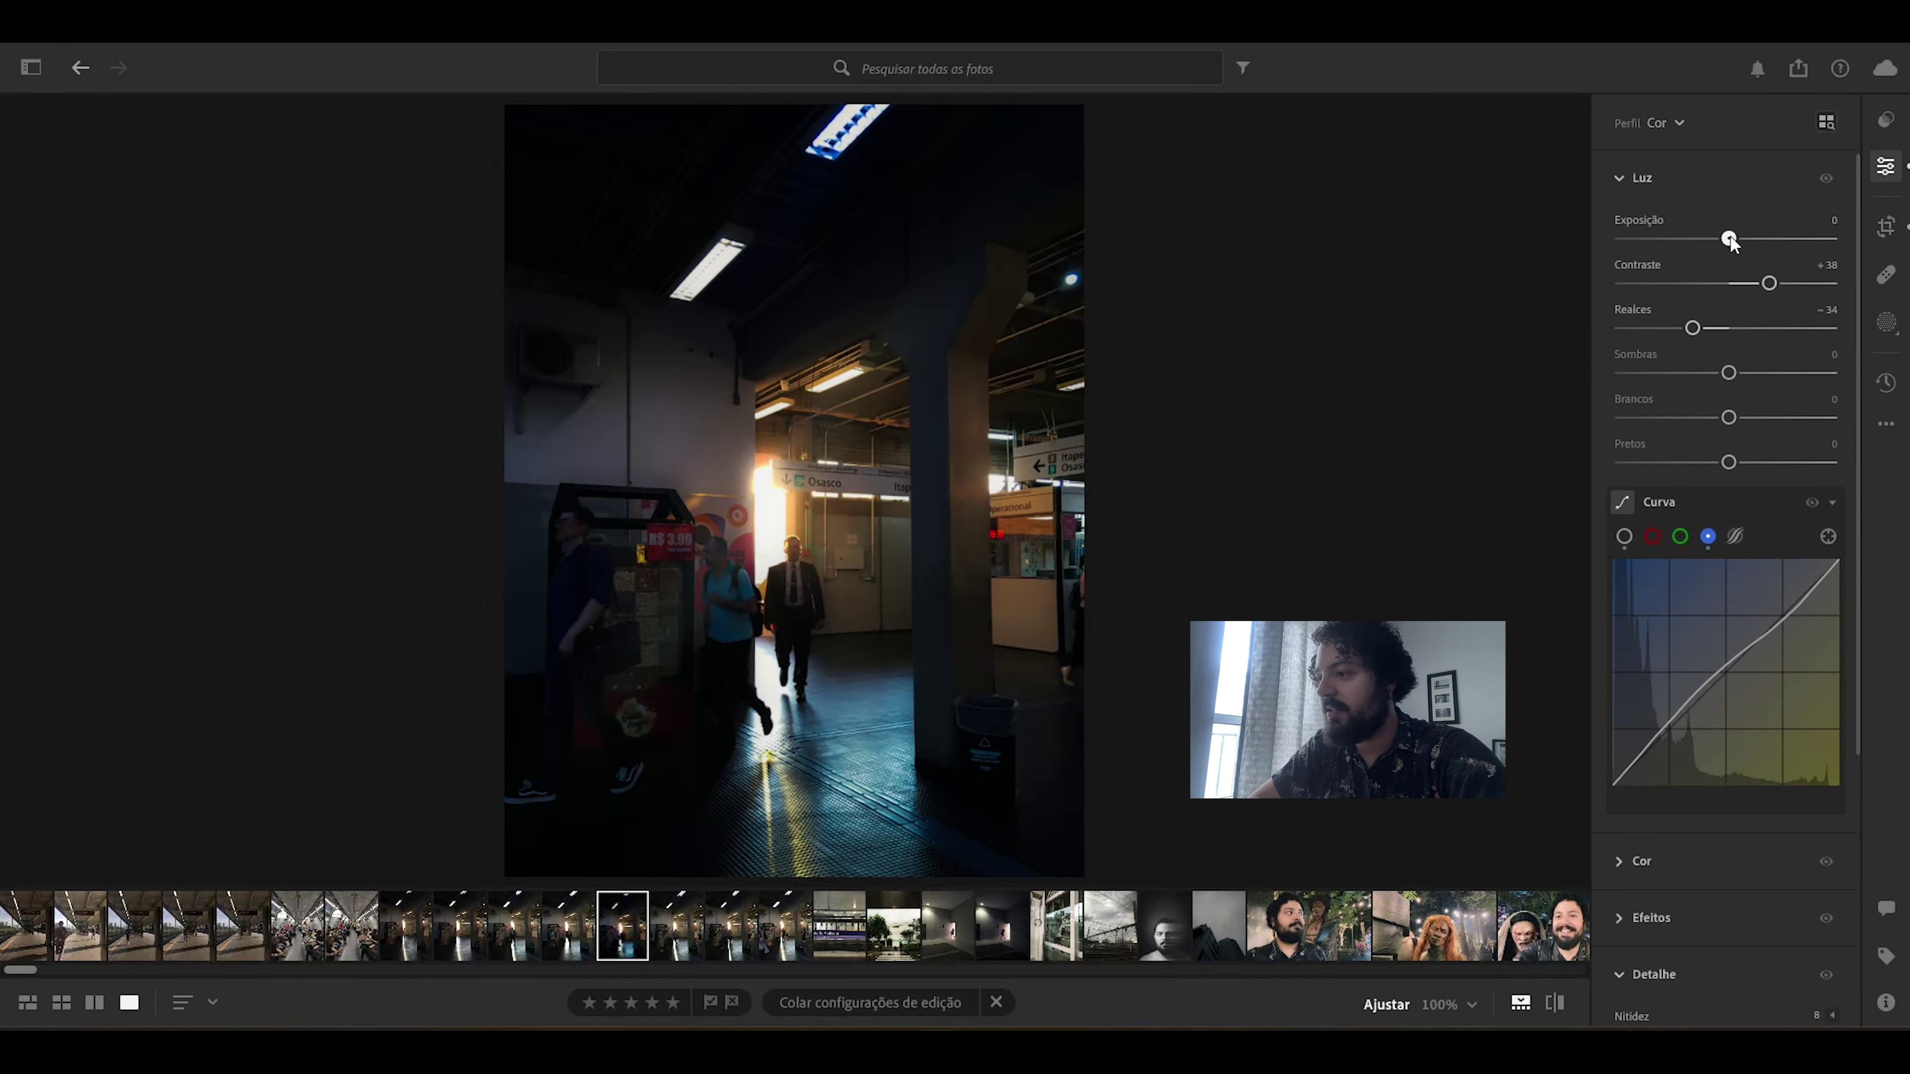
{"action": "left_click_drag", "start_coordinate": [1728, 239], "coordinate": [1735, 242]}
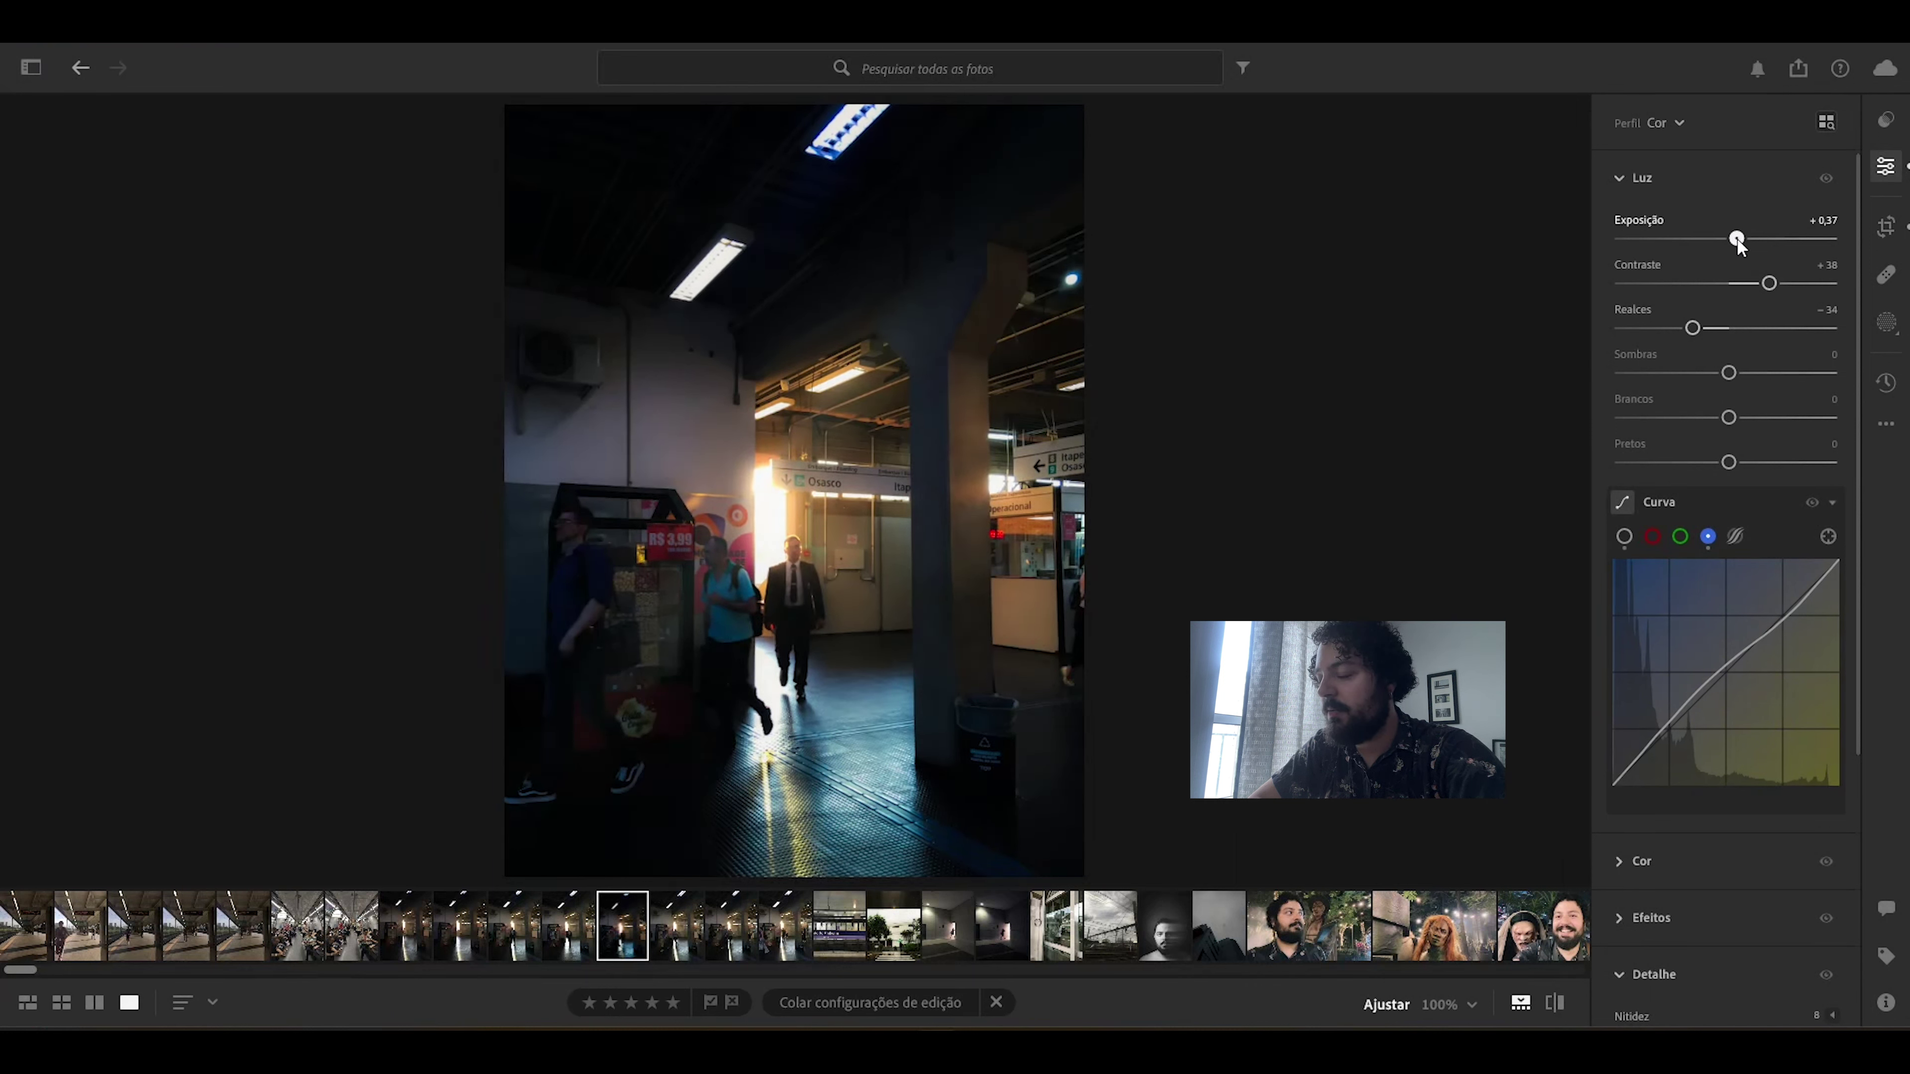
{"action": "left_click_drag", "start_coordinate": [1737, 241], "coordinate": [1739, 243]}
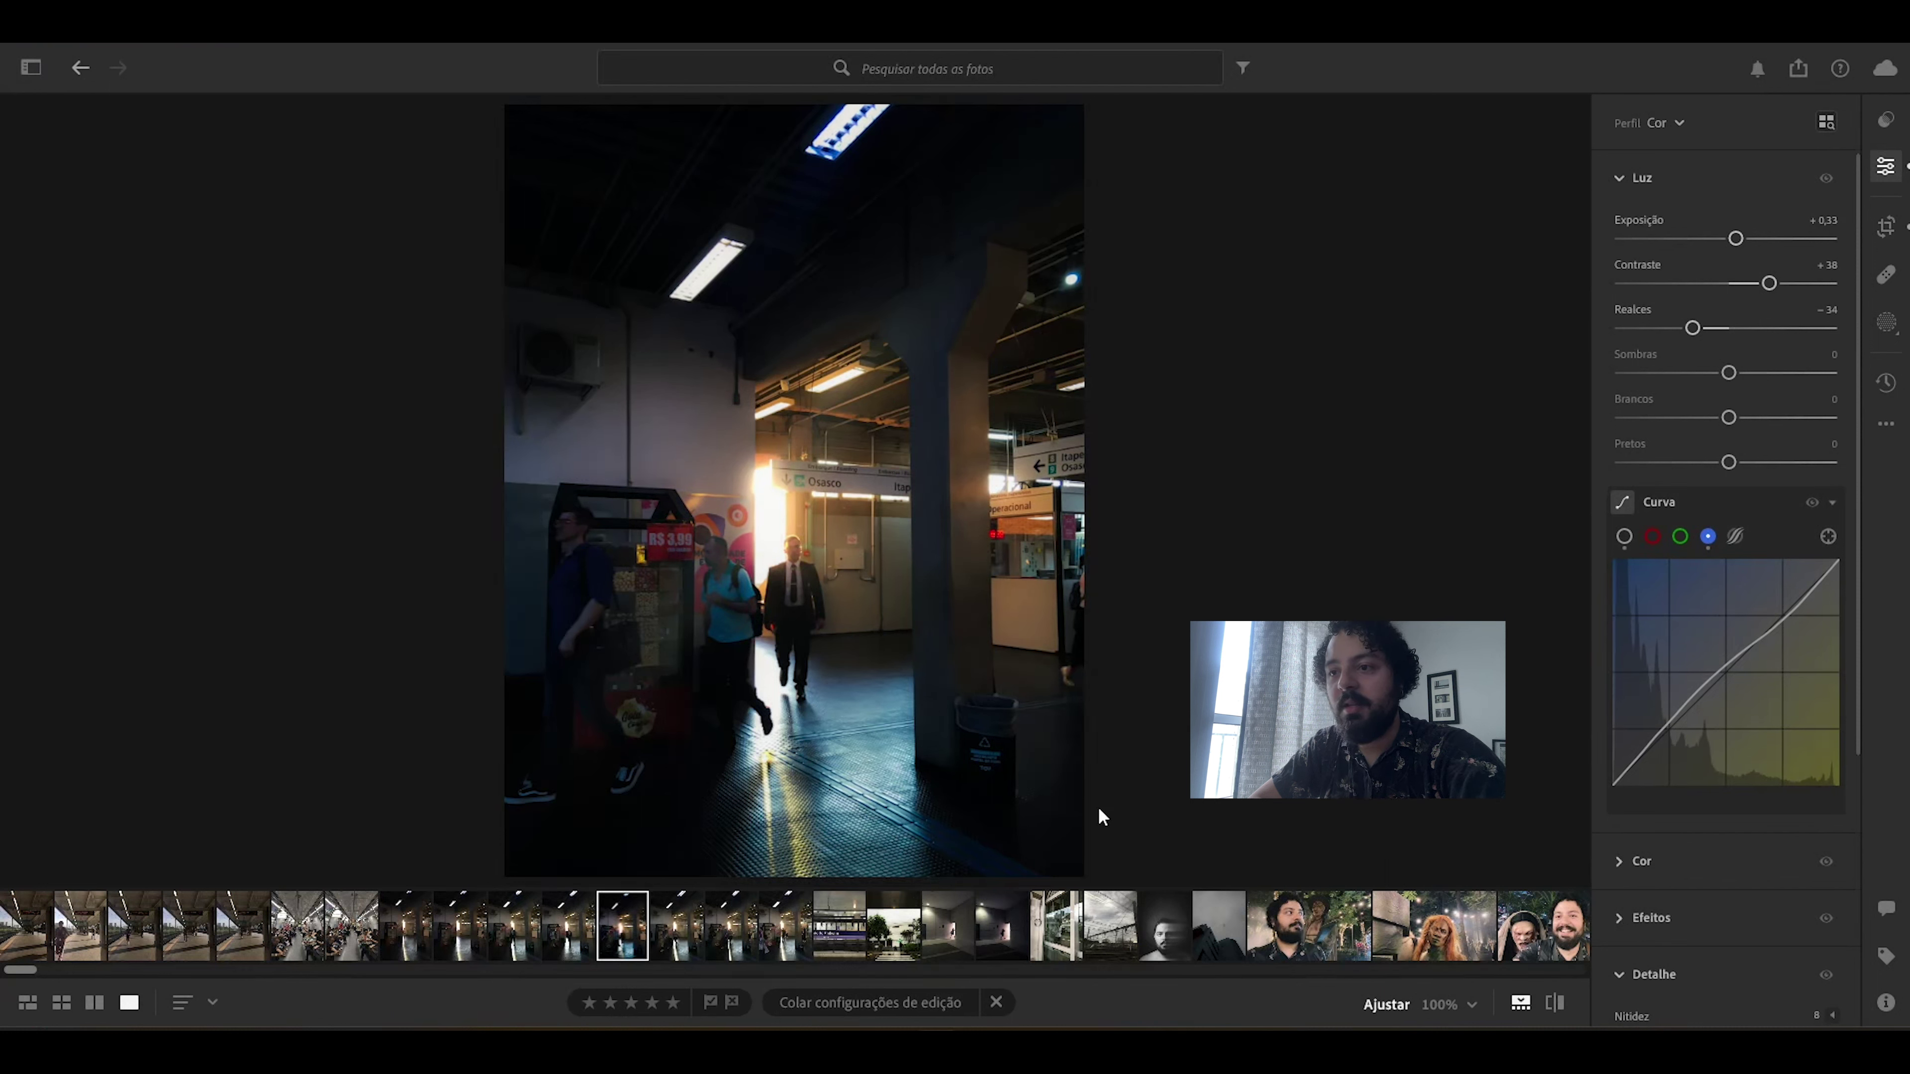
Step: Set the station photo's Dehaze effect to +7 and compare the result with the original version
{"action": "scroll", "coordinate": [1650, 731], "scroll_direction": "down", "scroll_amount": 5}
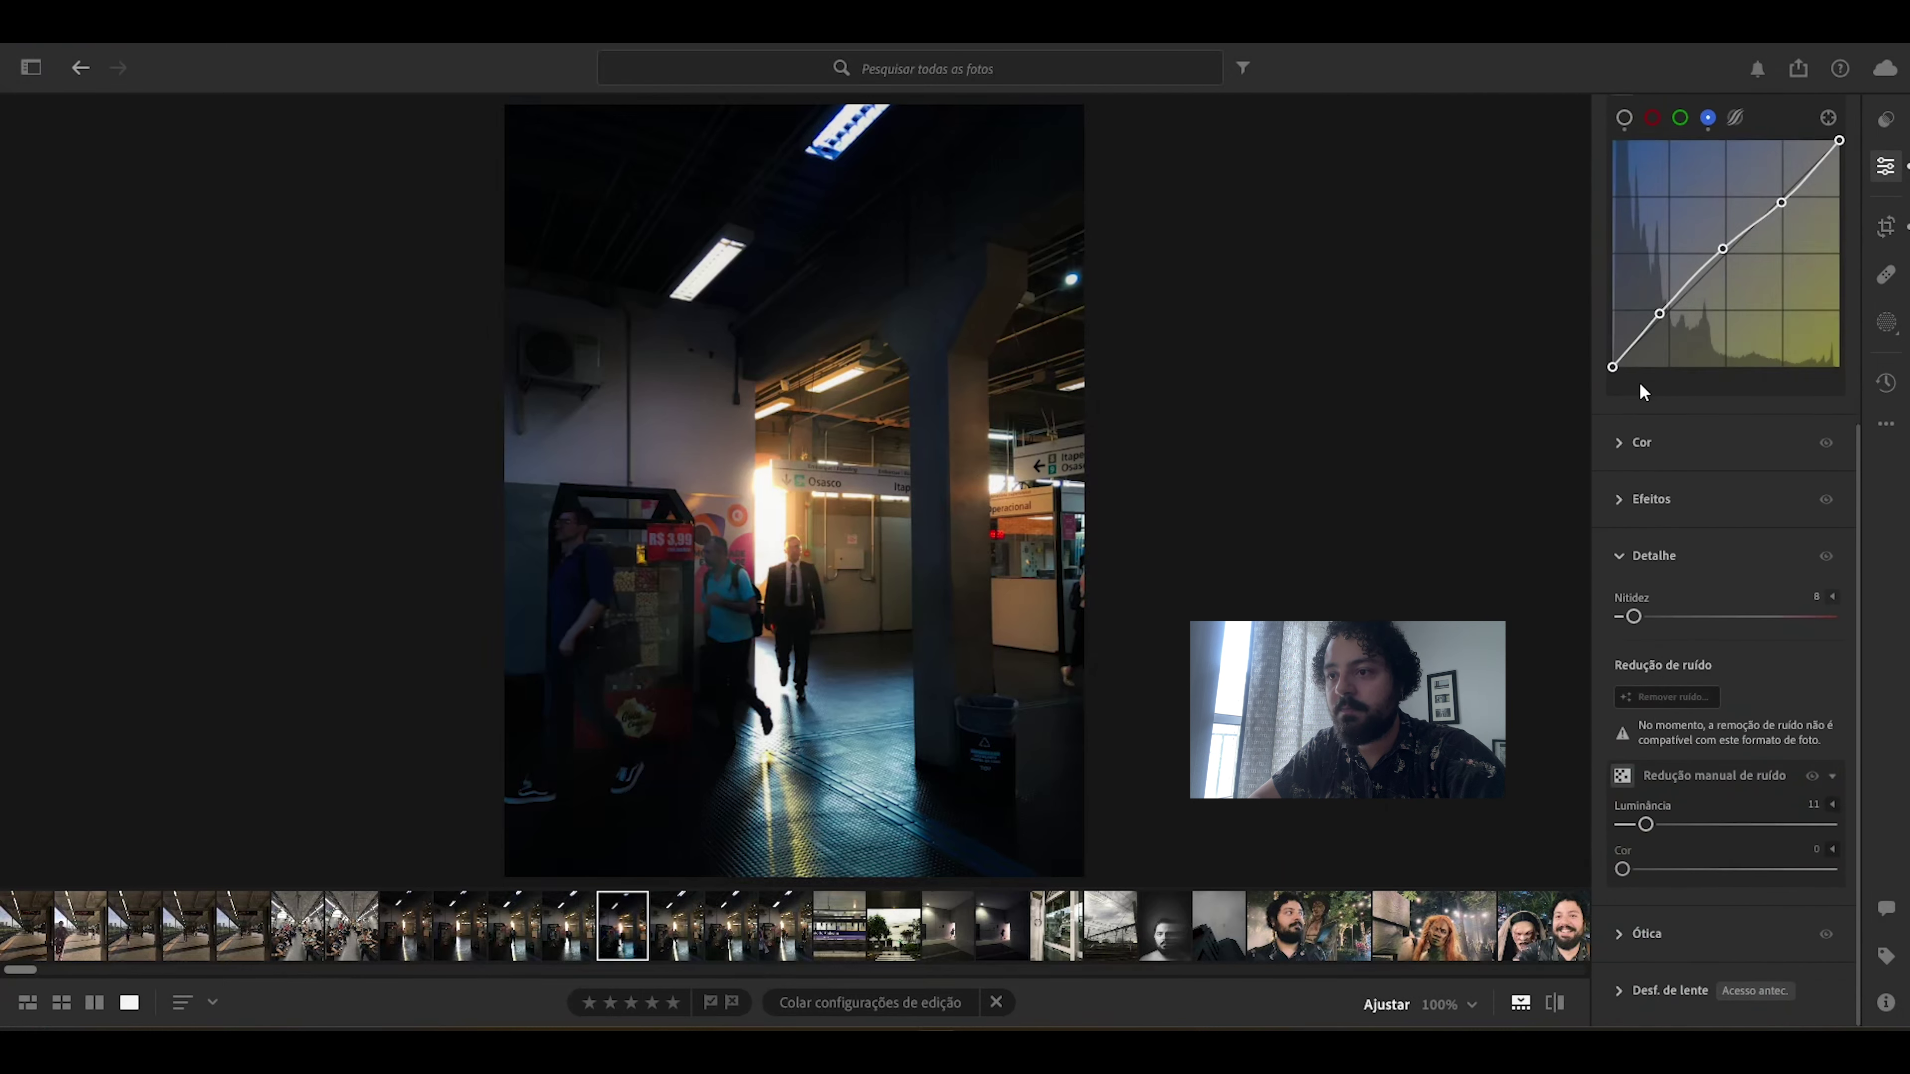
{"action": "scroll", "coordinate": [1684, 634], "scroll_direction": "up", "scroll_amount": 6}
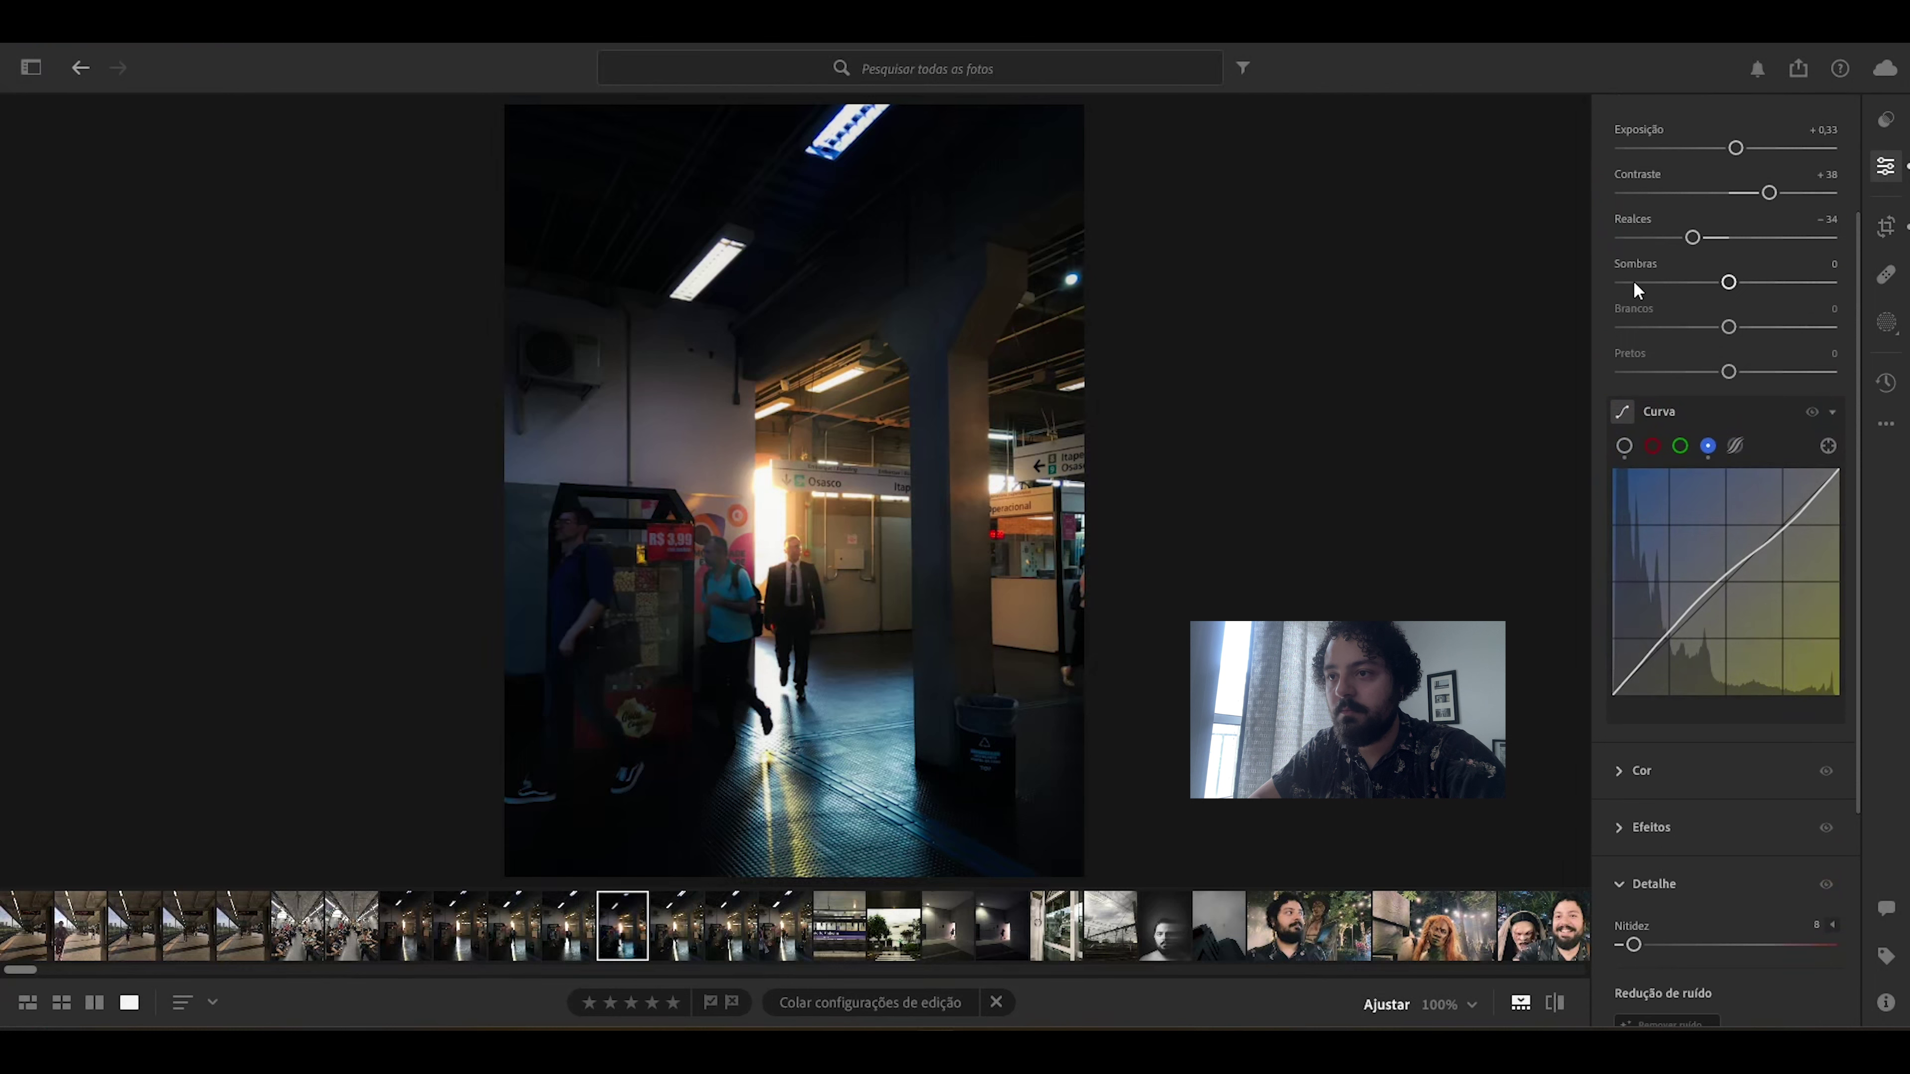
{"action": "left_click", "coordinate": [1619, 268]}
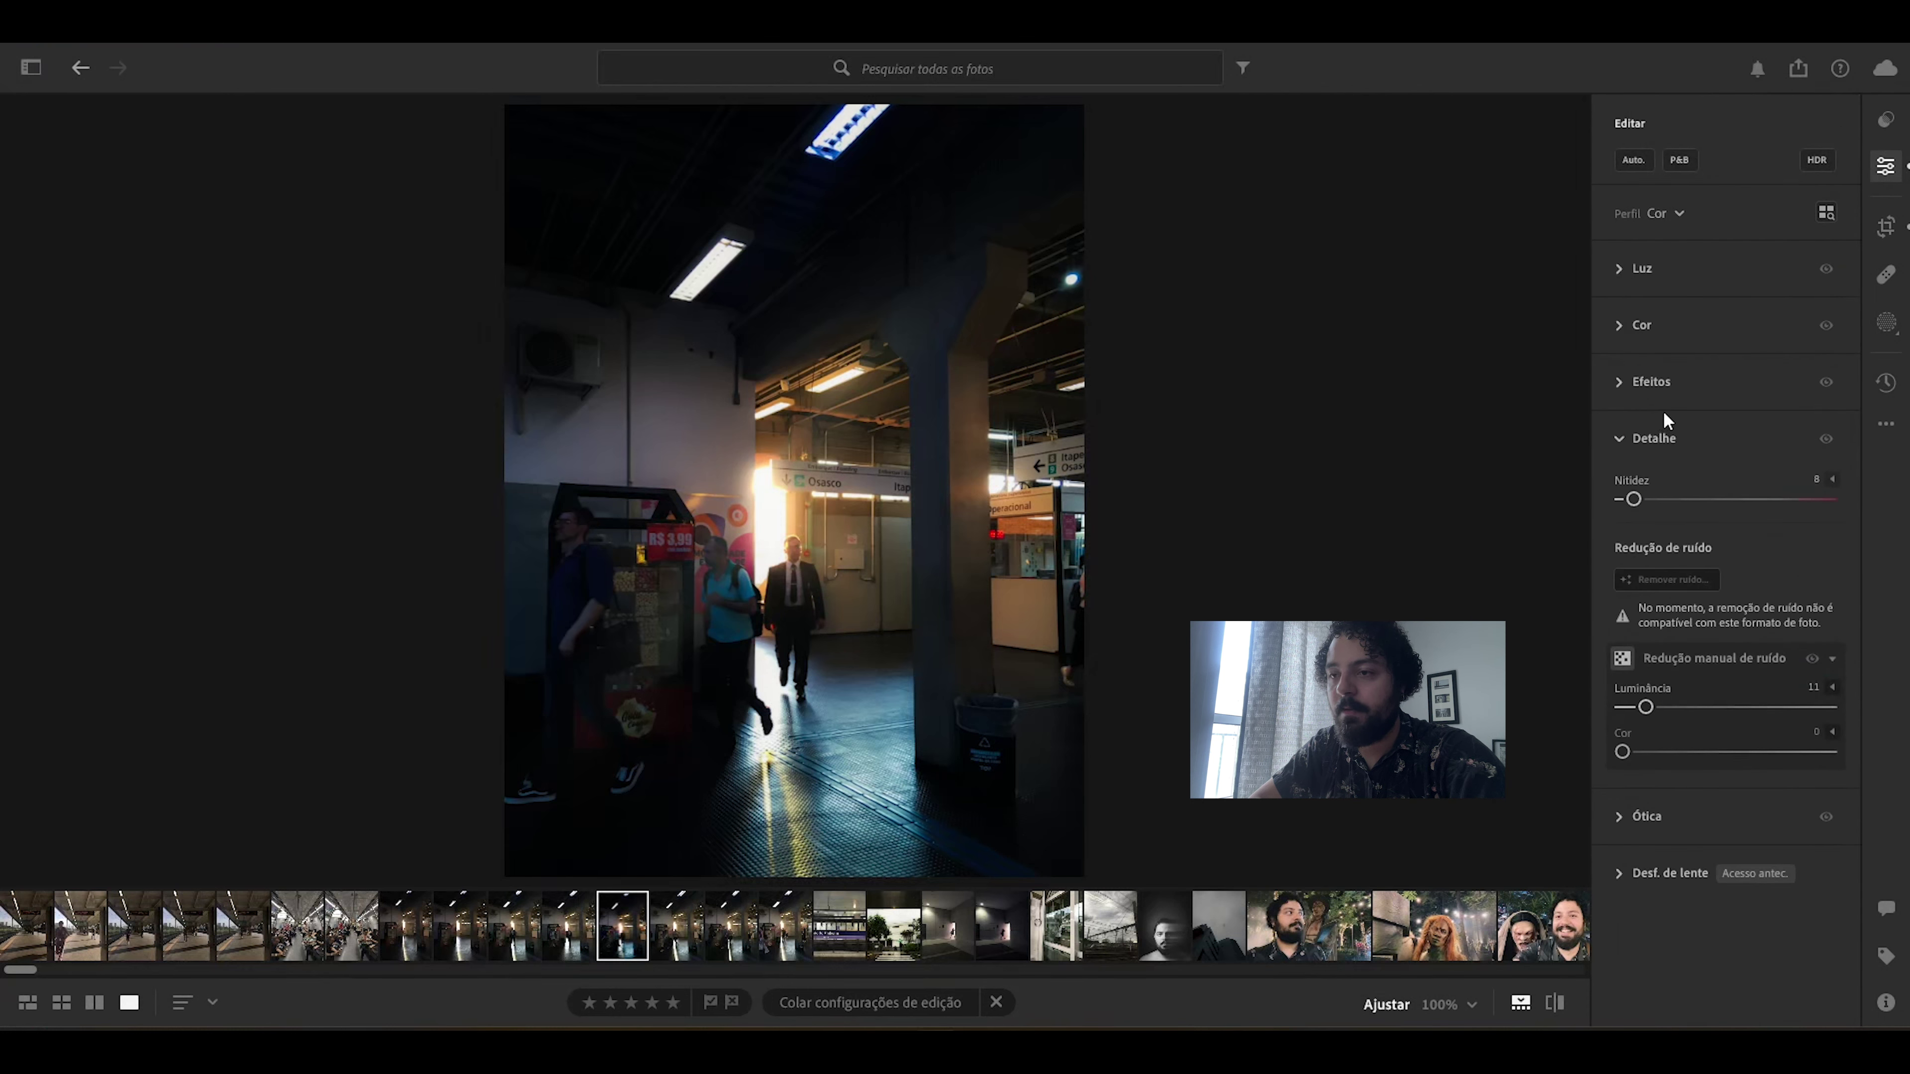
{"action": "left_click", "coordinate": [1635, 385]}
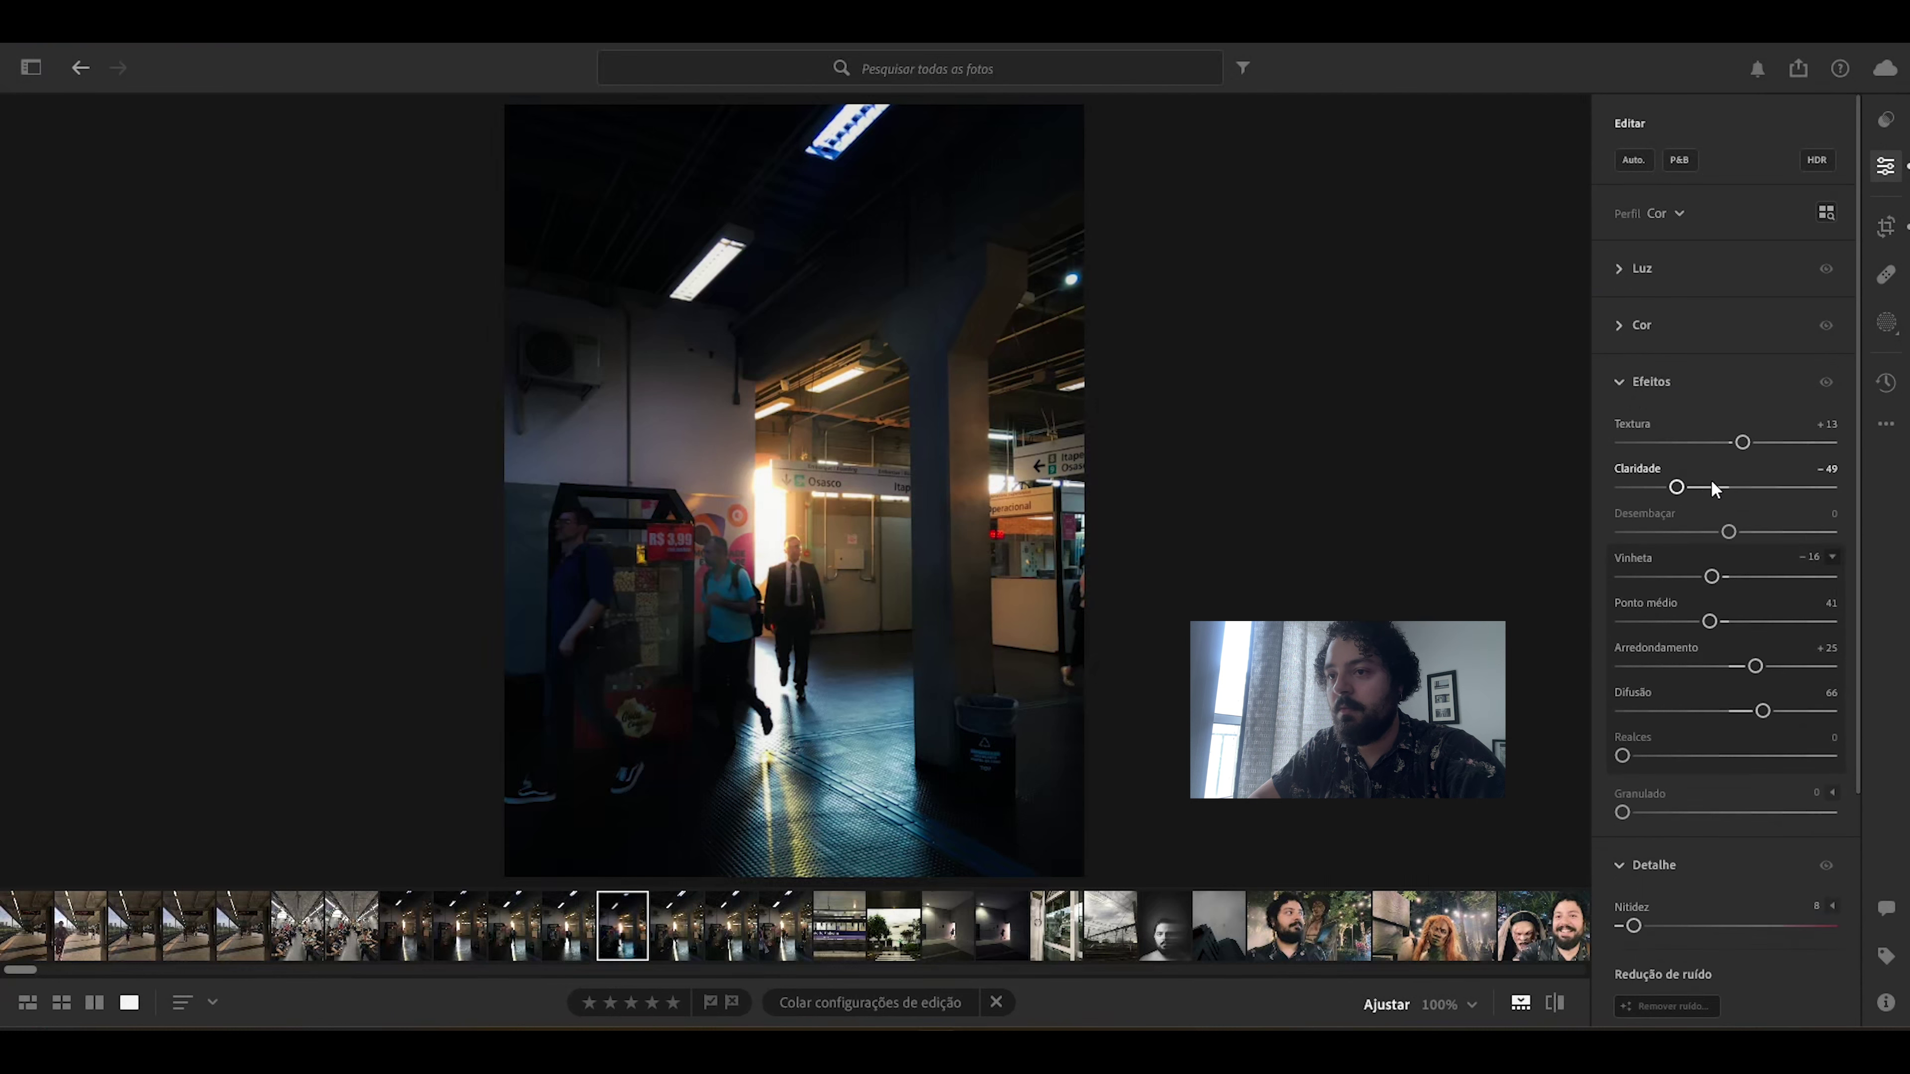
{"action": "mouse_move", "coordinate": [1736, 533]}
{"action": "left_mouse_down"}
{"action": "mouse_move", "coordinate": [1781, 533]}
{"action": "mouse_move", "coordinate": [1669, 532]}
{"action": "mouse_move", "coordinate": [1744, 550]}
{"action": "left_mouse_up"}
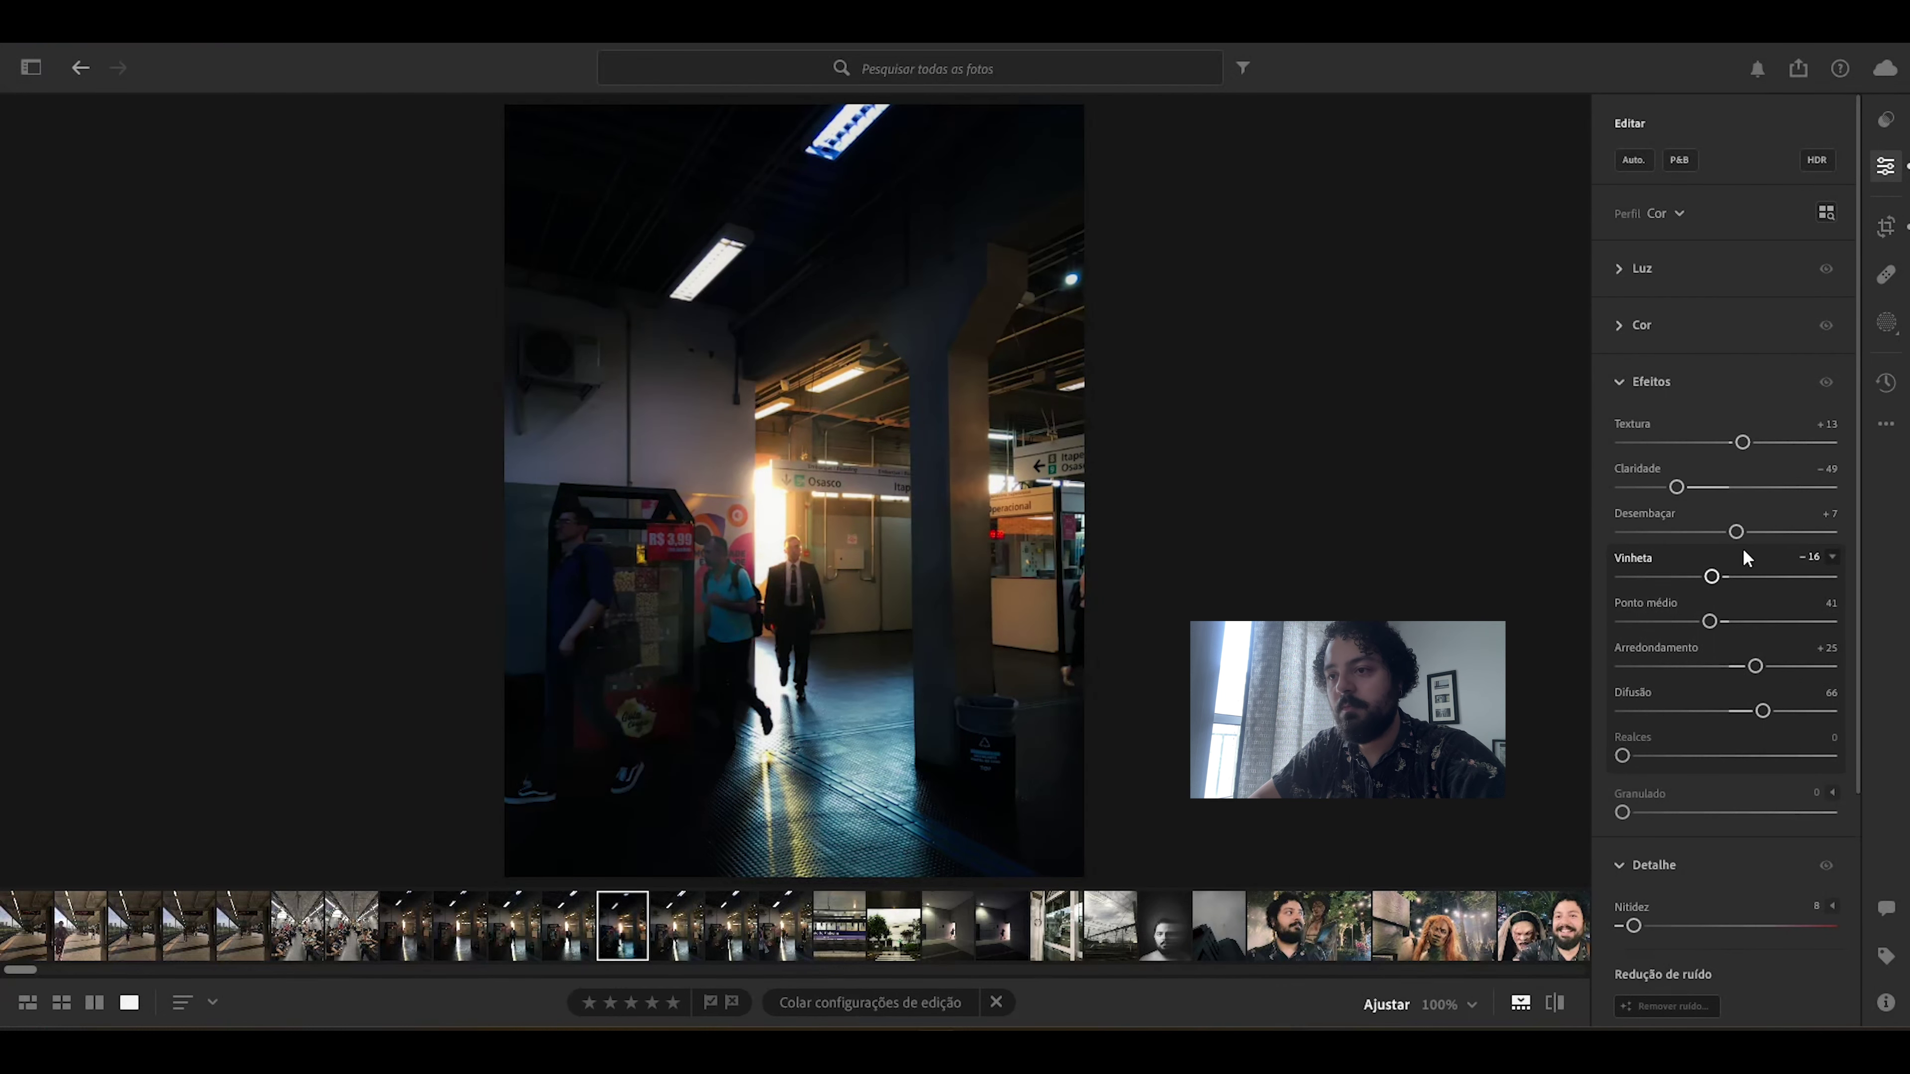
{"action": "left_click", "coordinate": [1554, 1008]}
{"action": "left_click", "coordinate": [1553, 1006]}
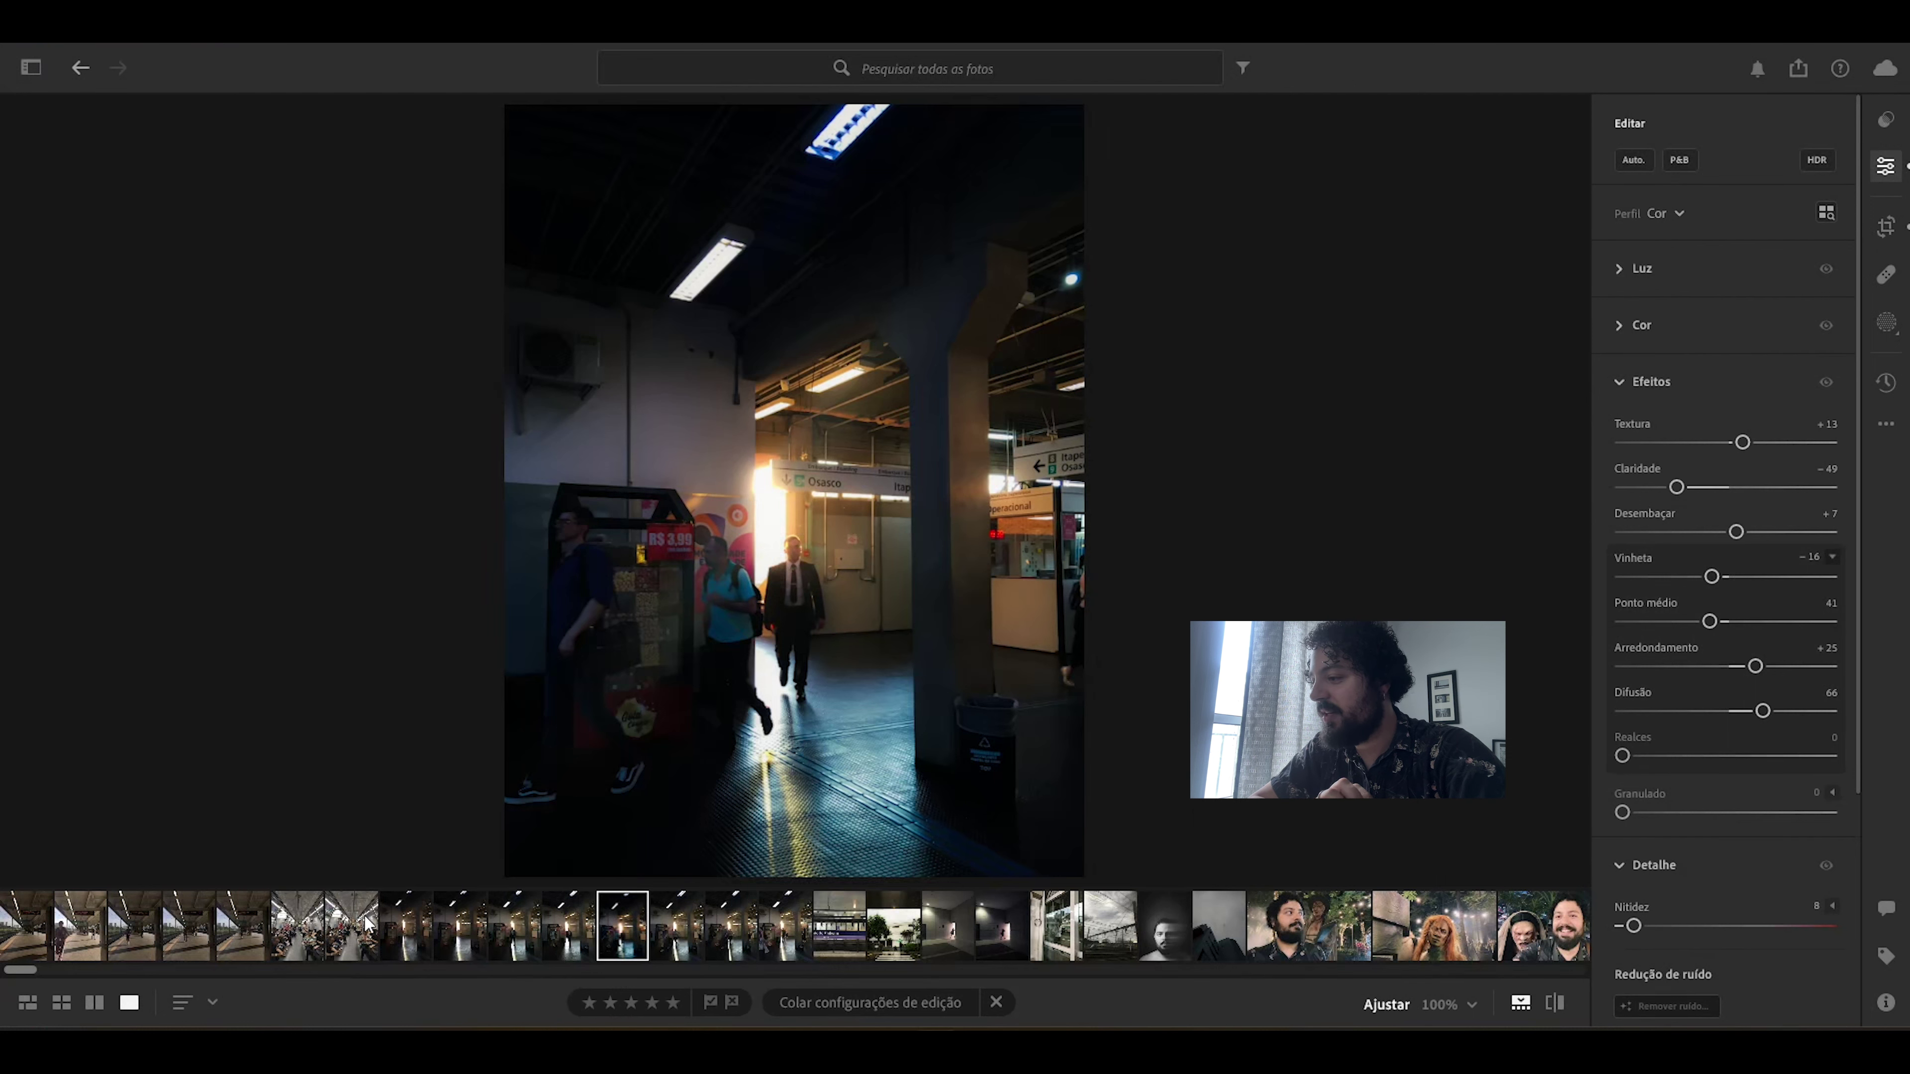
Step: Open the train interior photo with the seated passengers and apply automatic Upright correction to its geometry
{"action": "left_click", "coordinate": [345, 942]}
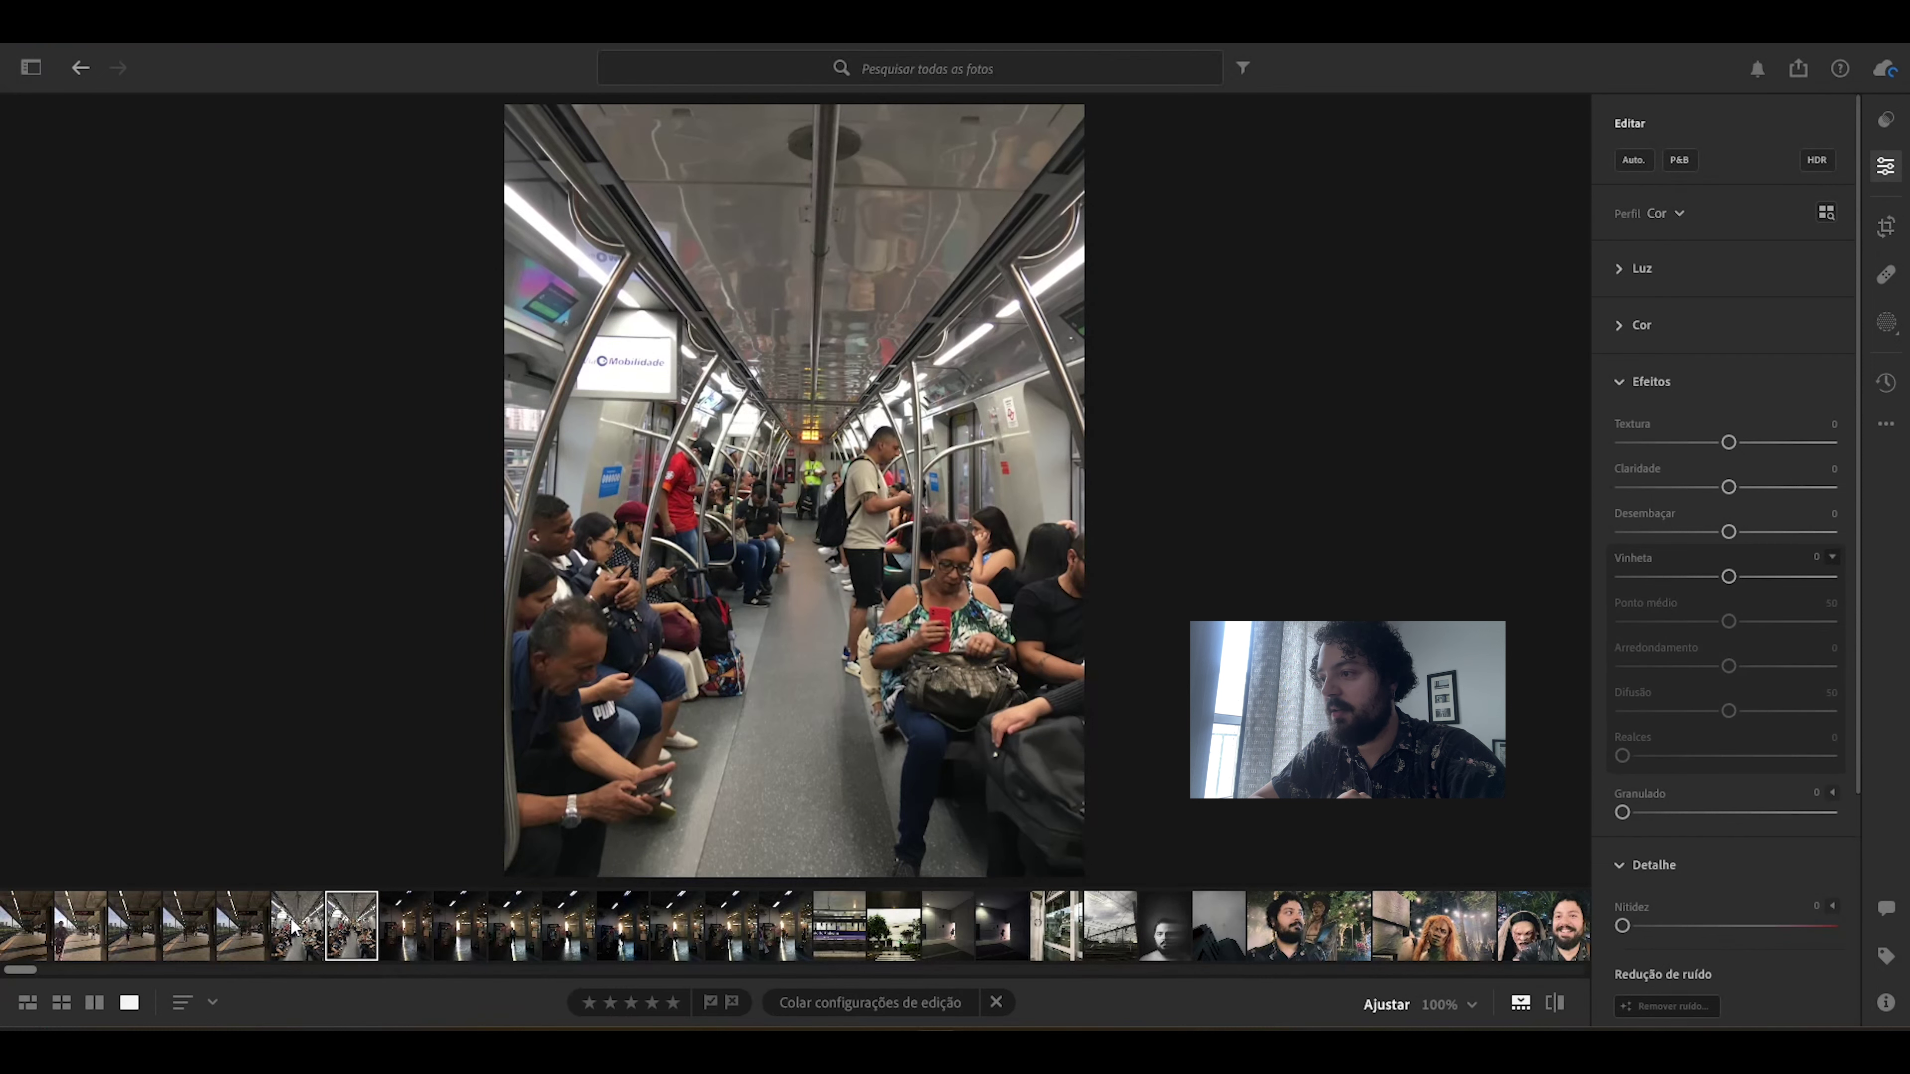
{"action": "left_click", "coordinate": [293, 927]}
{"action": "left_click", "coordinate": [348, 942]}
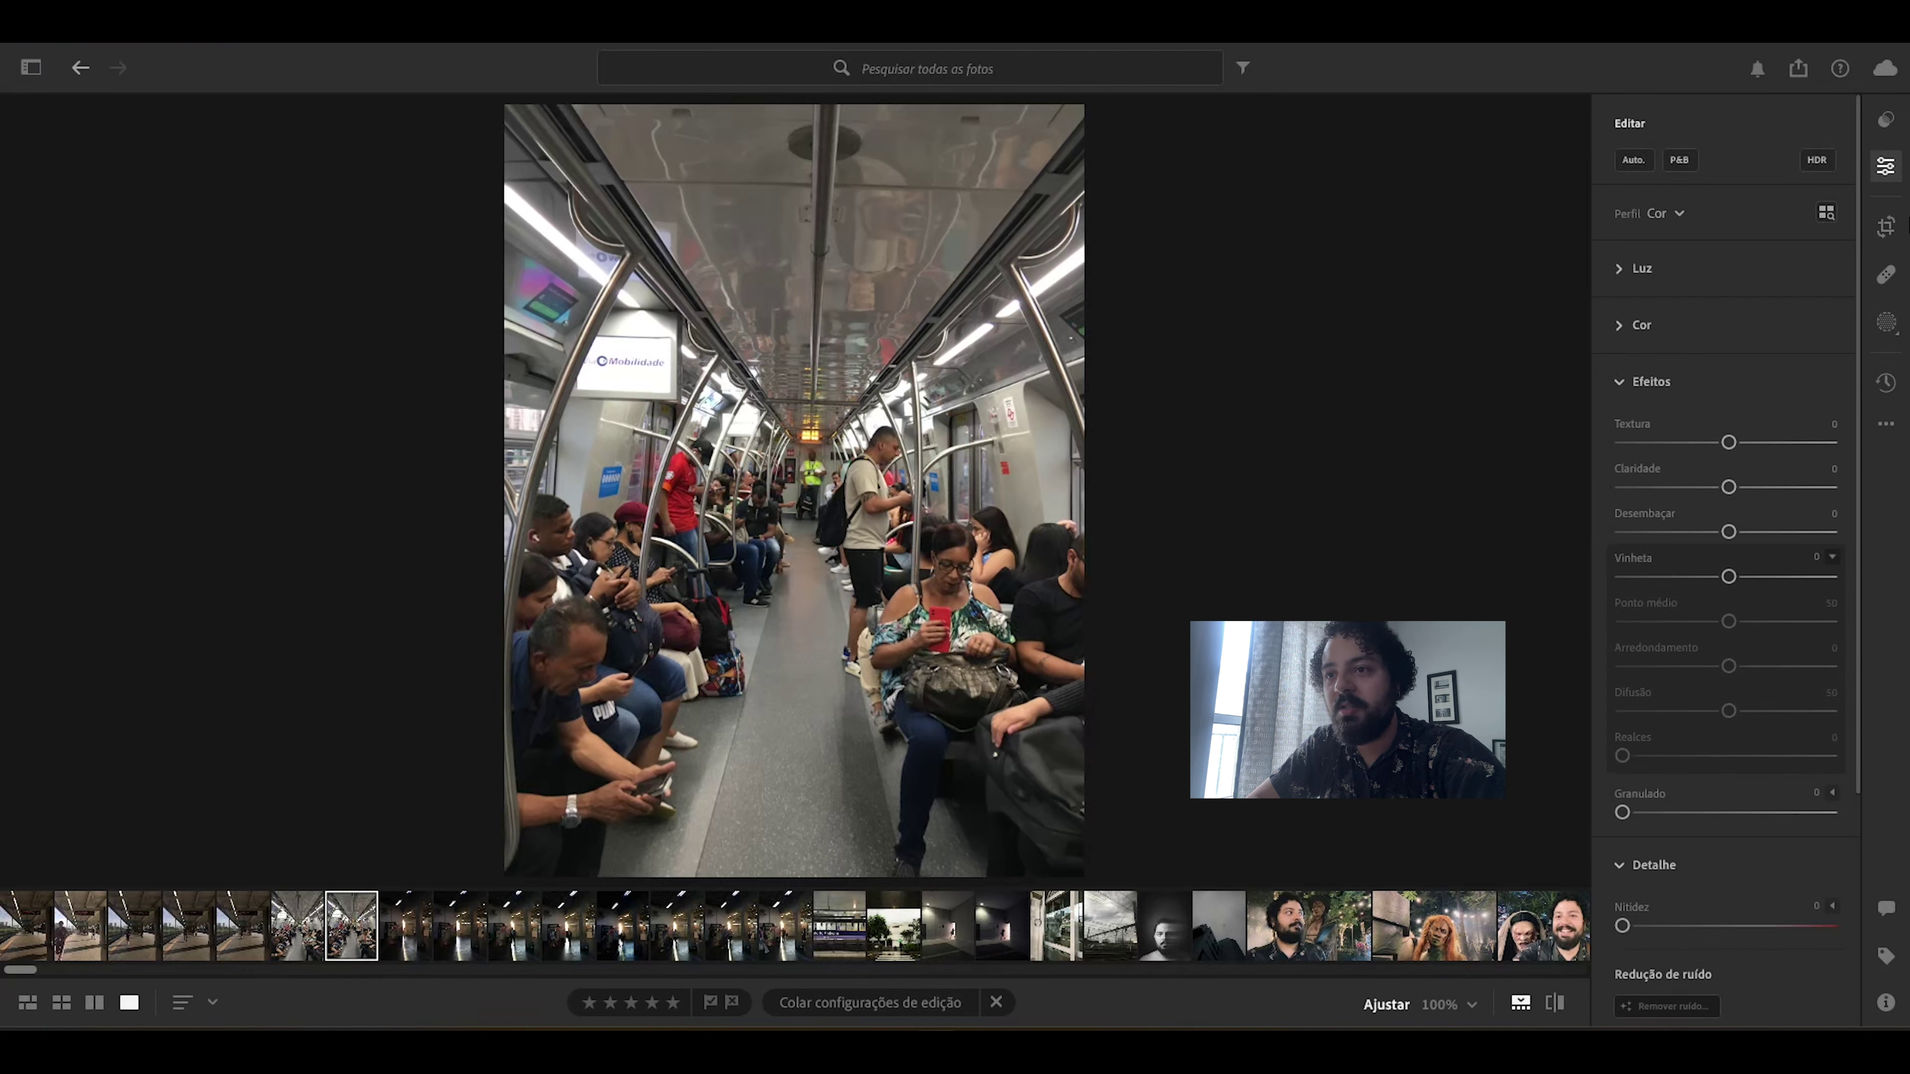
{"action": "left_click", "coordinate": [1885, 229]}
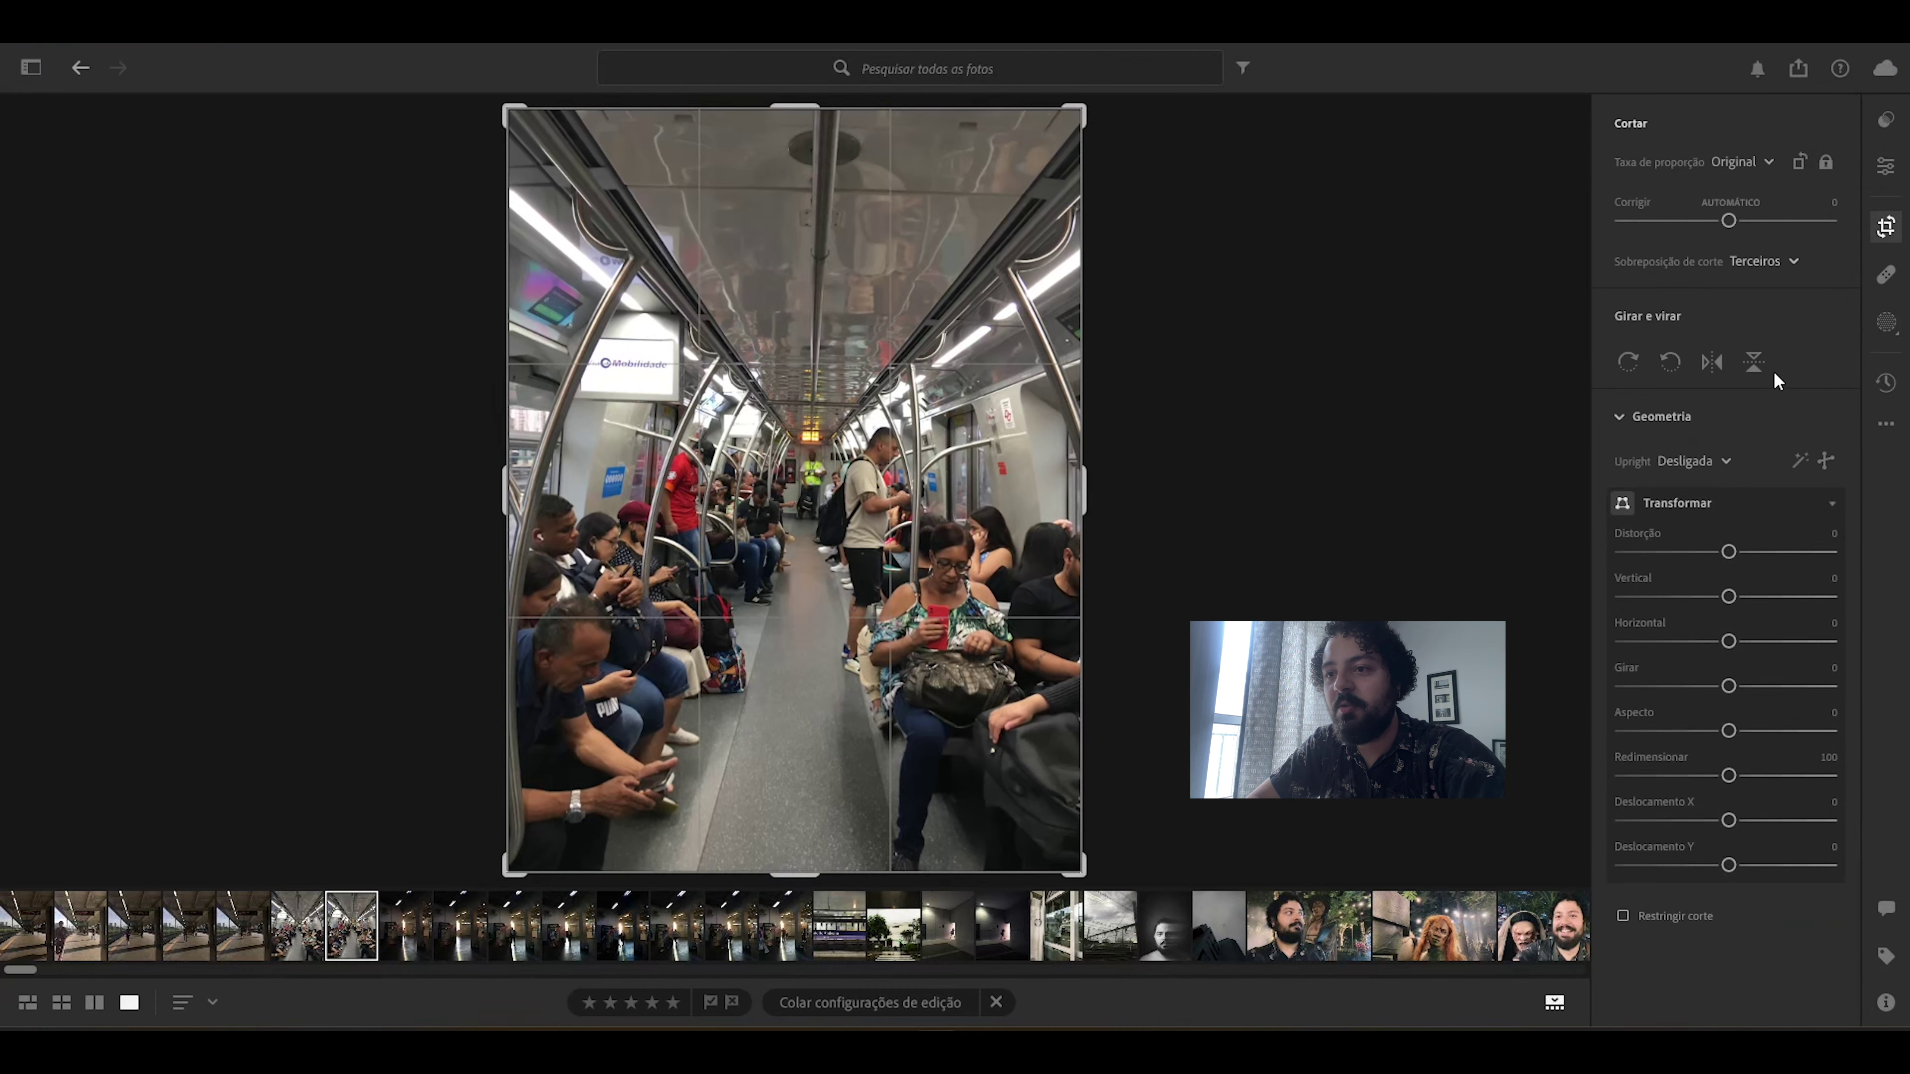
{"action": "left_click", "coordinate": [1800, 461]}
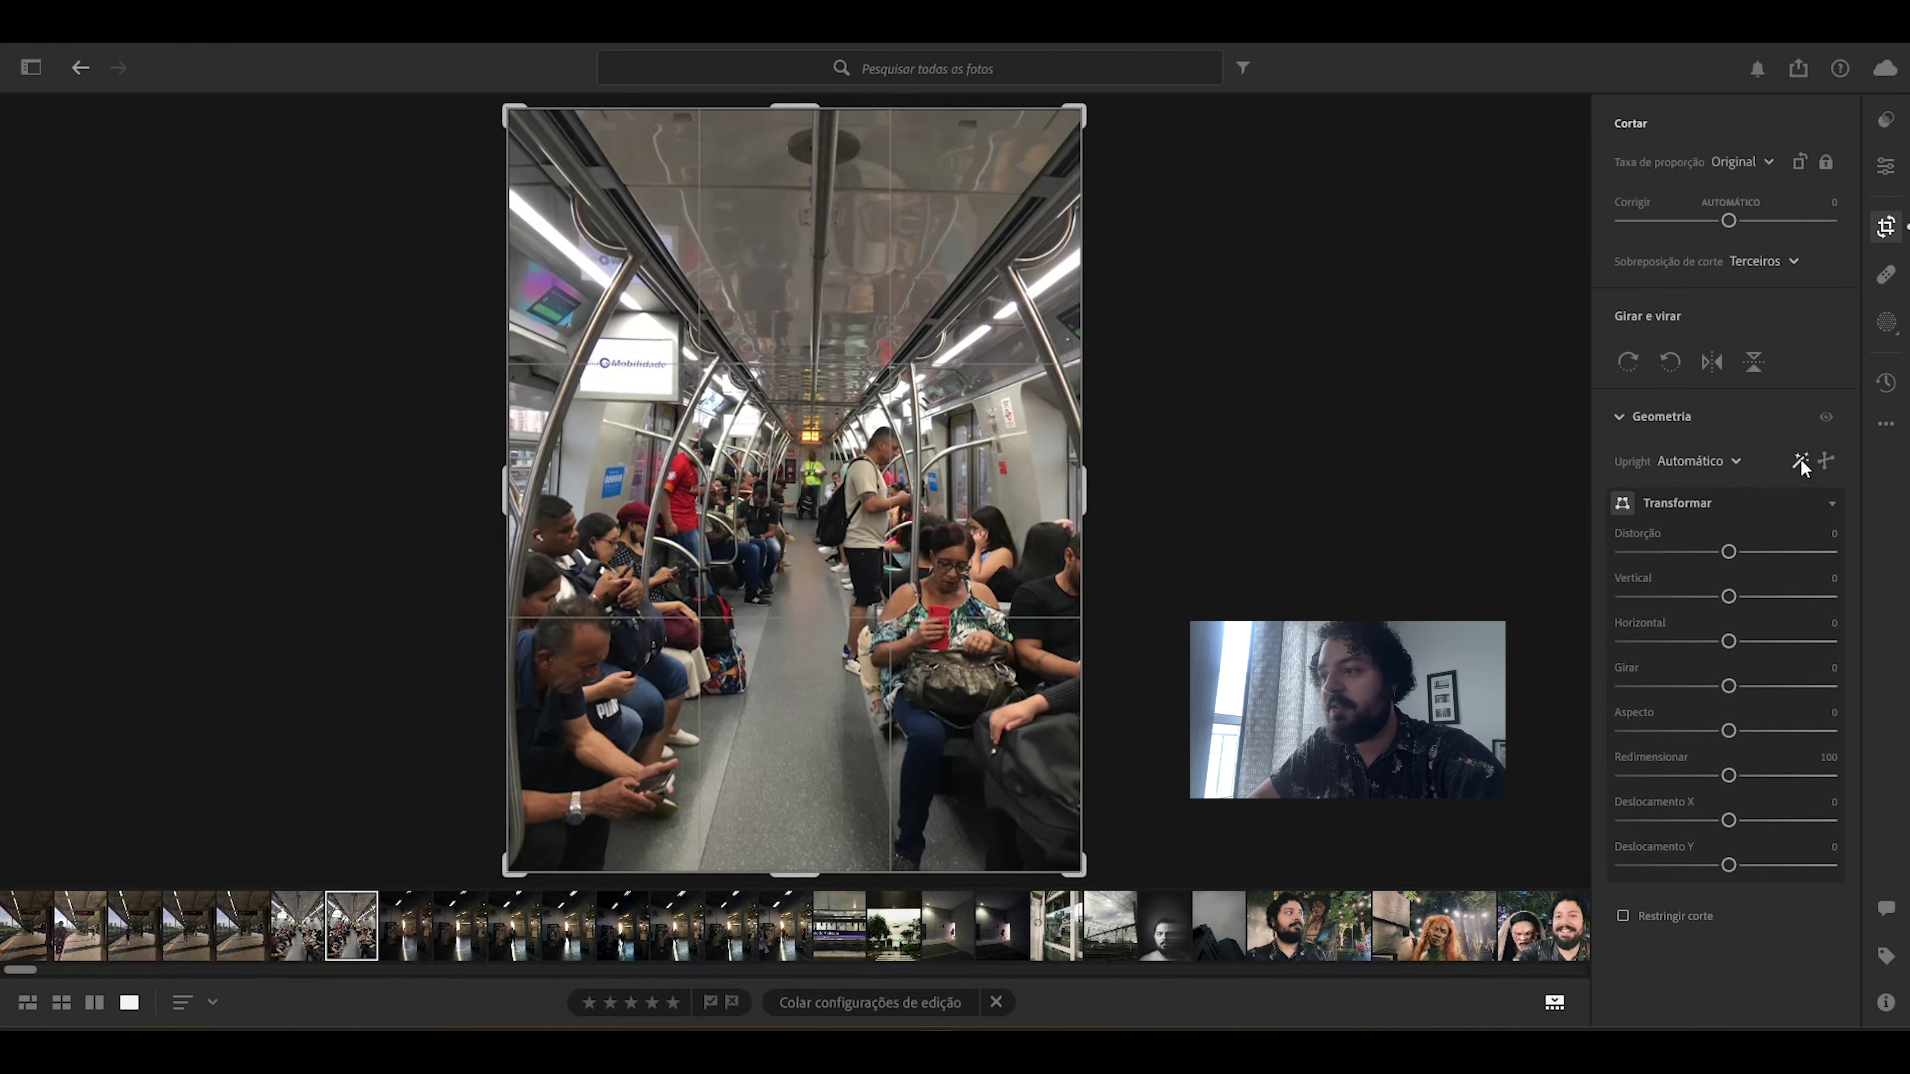
Step: Set the train interior photo's Upright geometry correction to Pleno
{"action": "left_click", "coordinate": [1801, 463]}
{"action": "left_click", "coordinate": [1801, 463]}
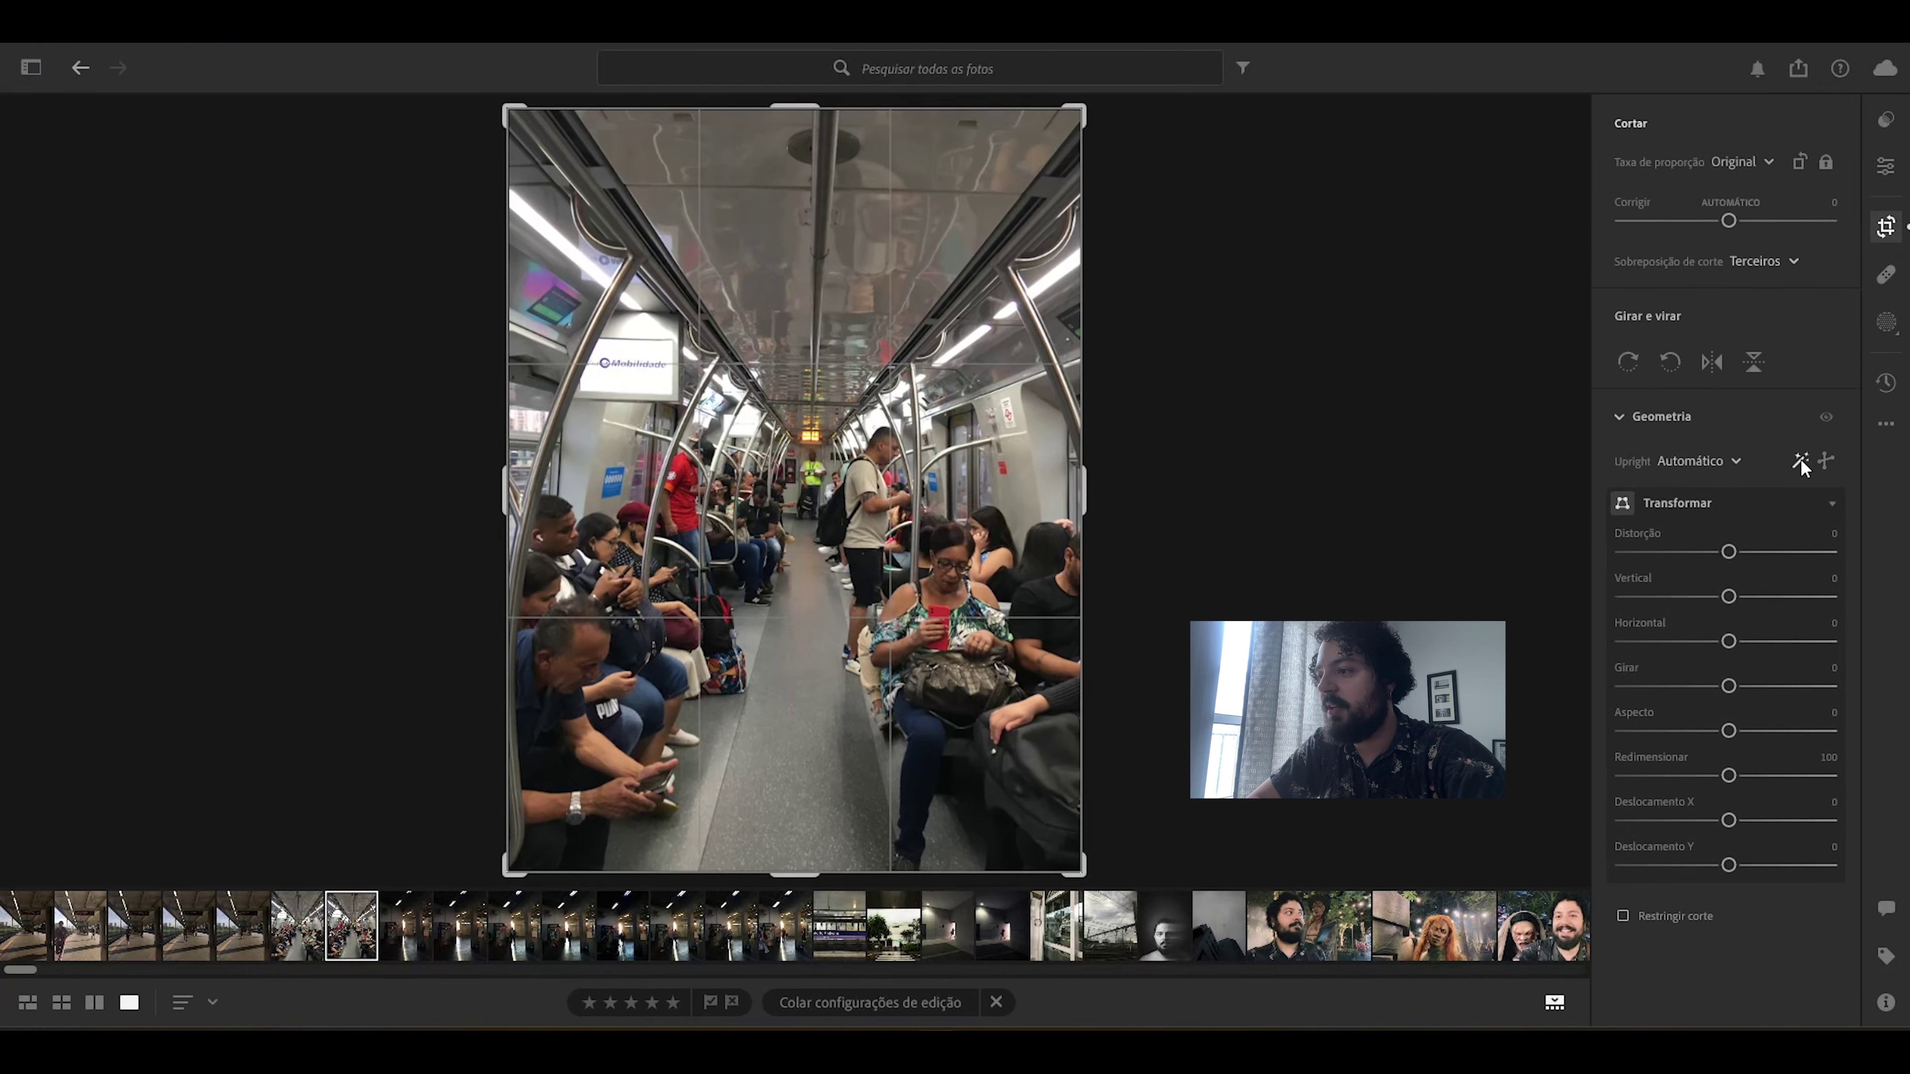
{"action": "left_click", "coordinate": [1703, 463]}
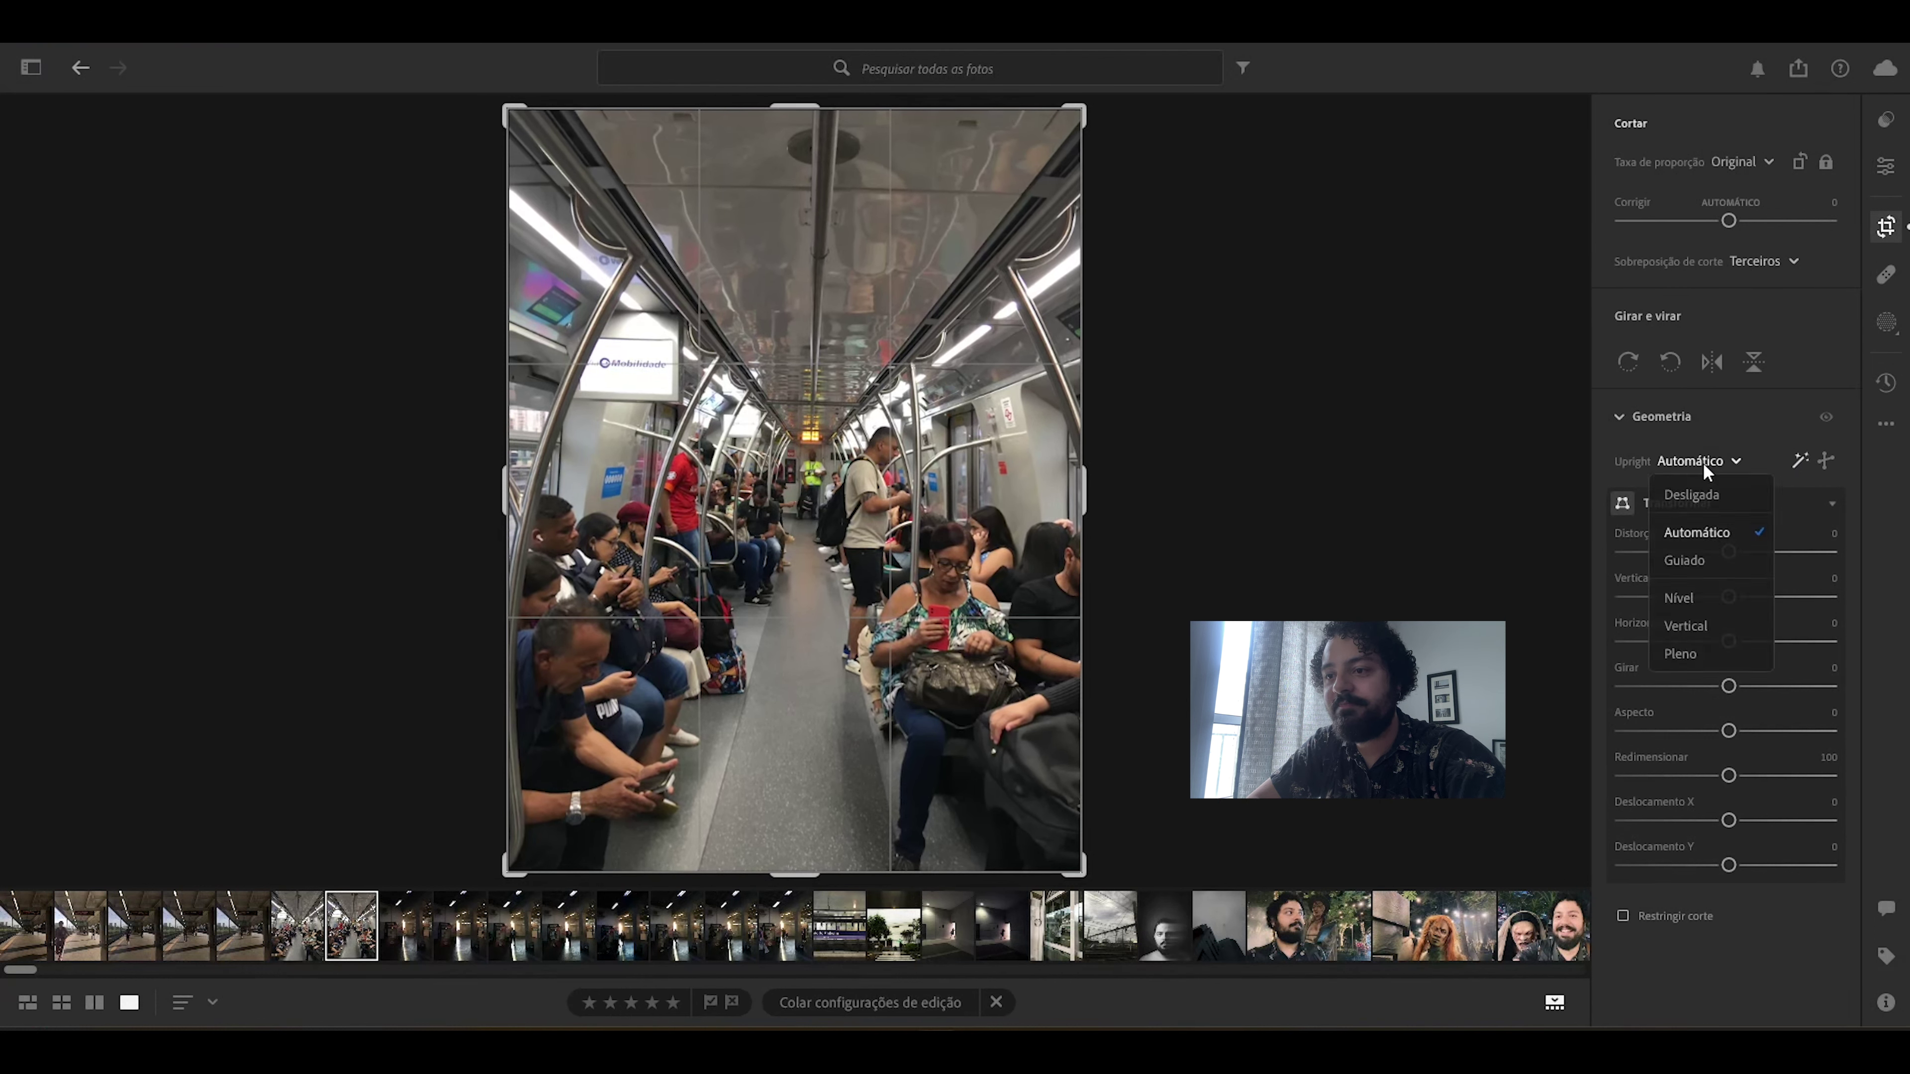
{"action": "left_click", "coordinate": [1684, 655]}
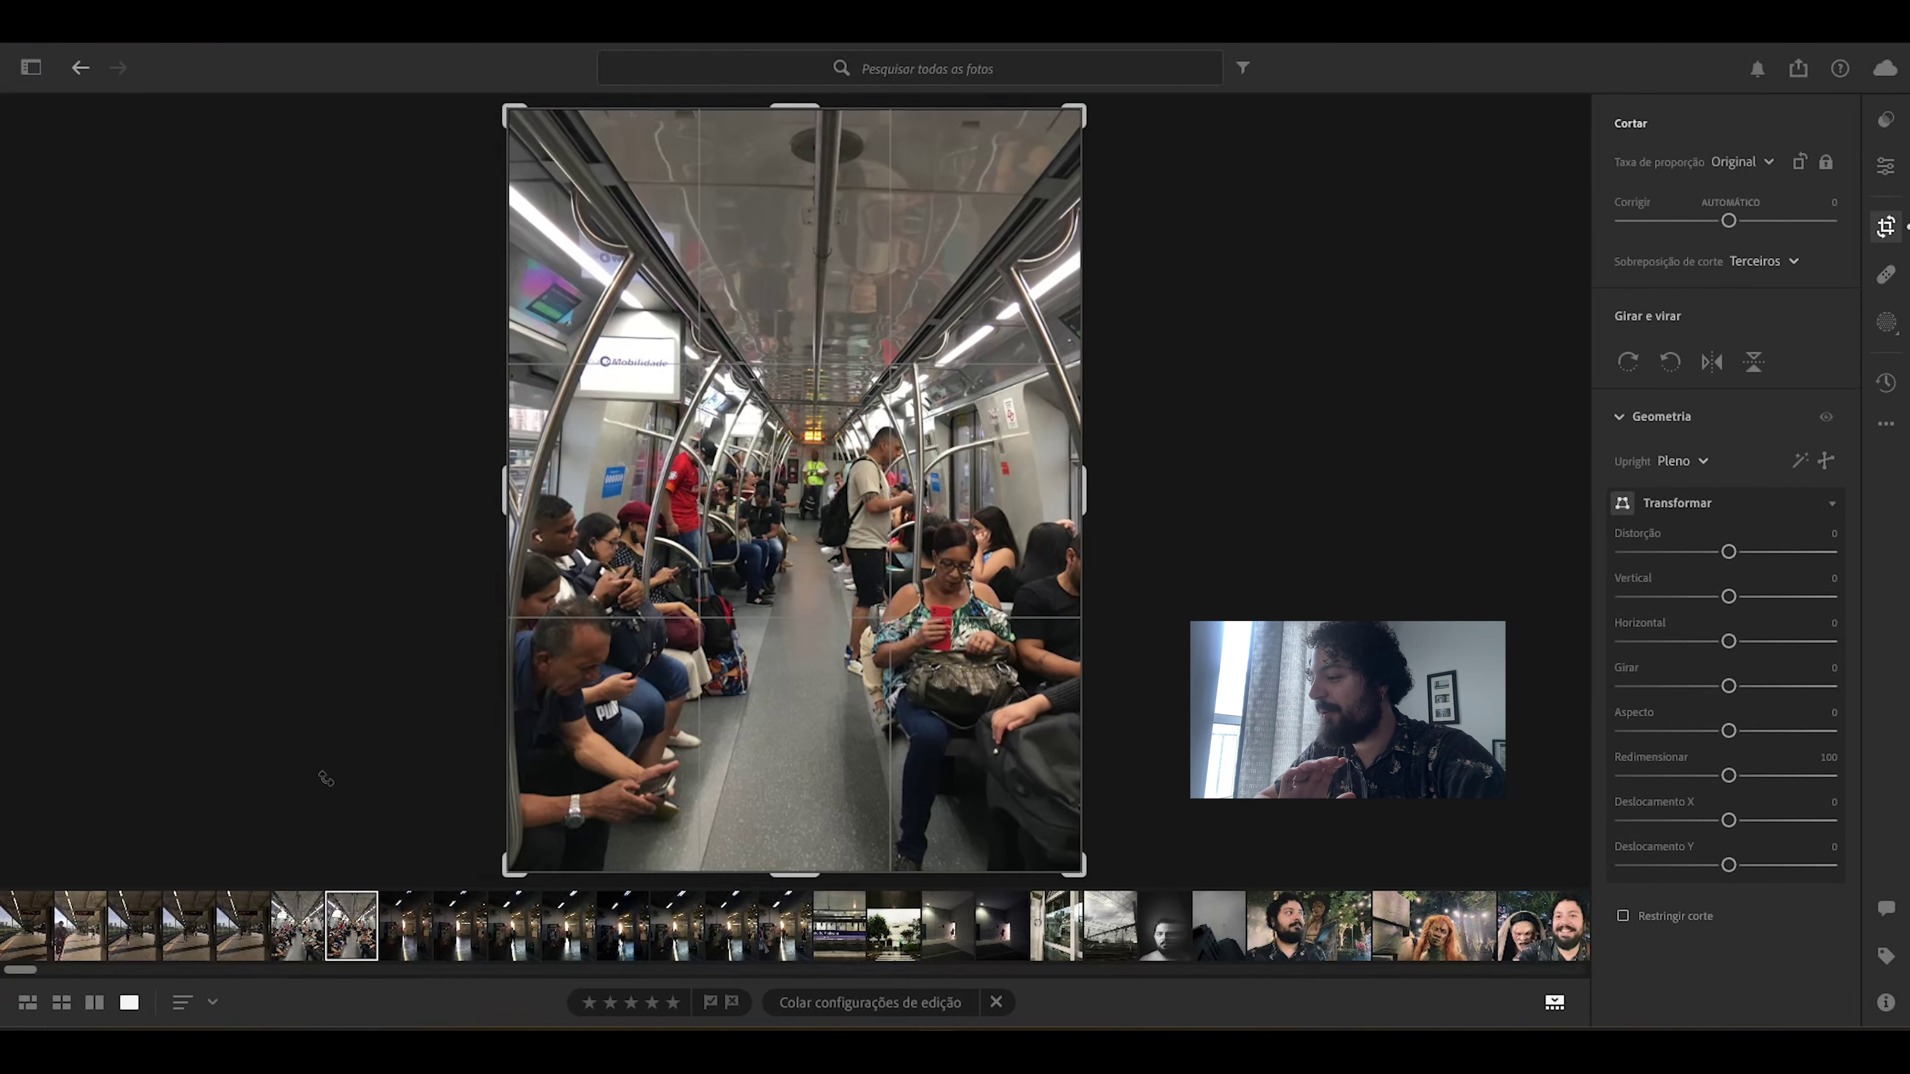
Step: Compare the neighbouring shots of the woman in pink on the station platform and open the one with her walking in mid-distance
{"action": "left_click", "coordinate": [241, 935]}
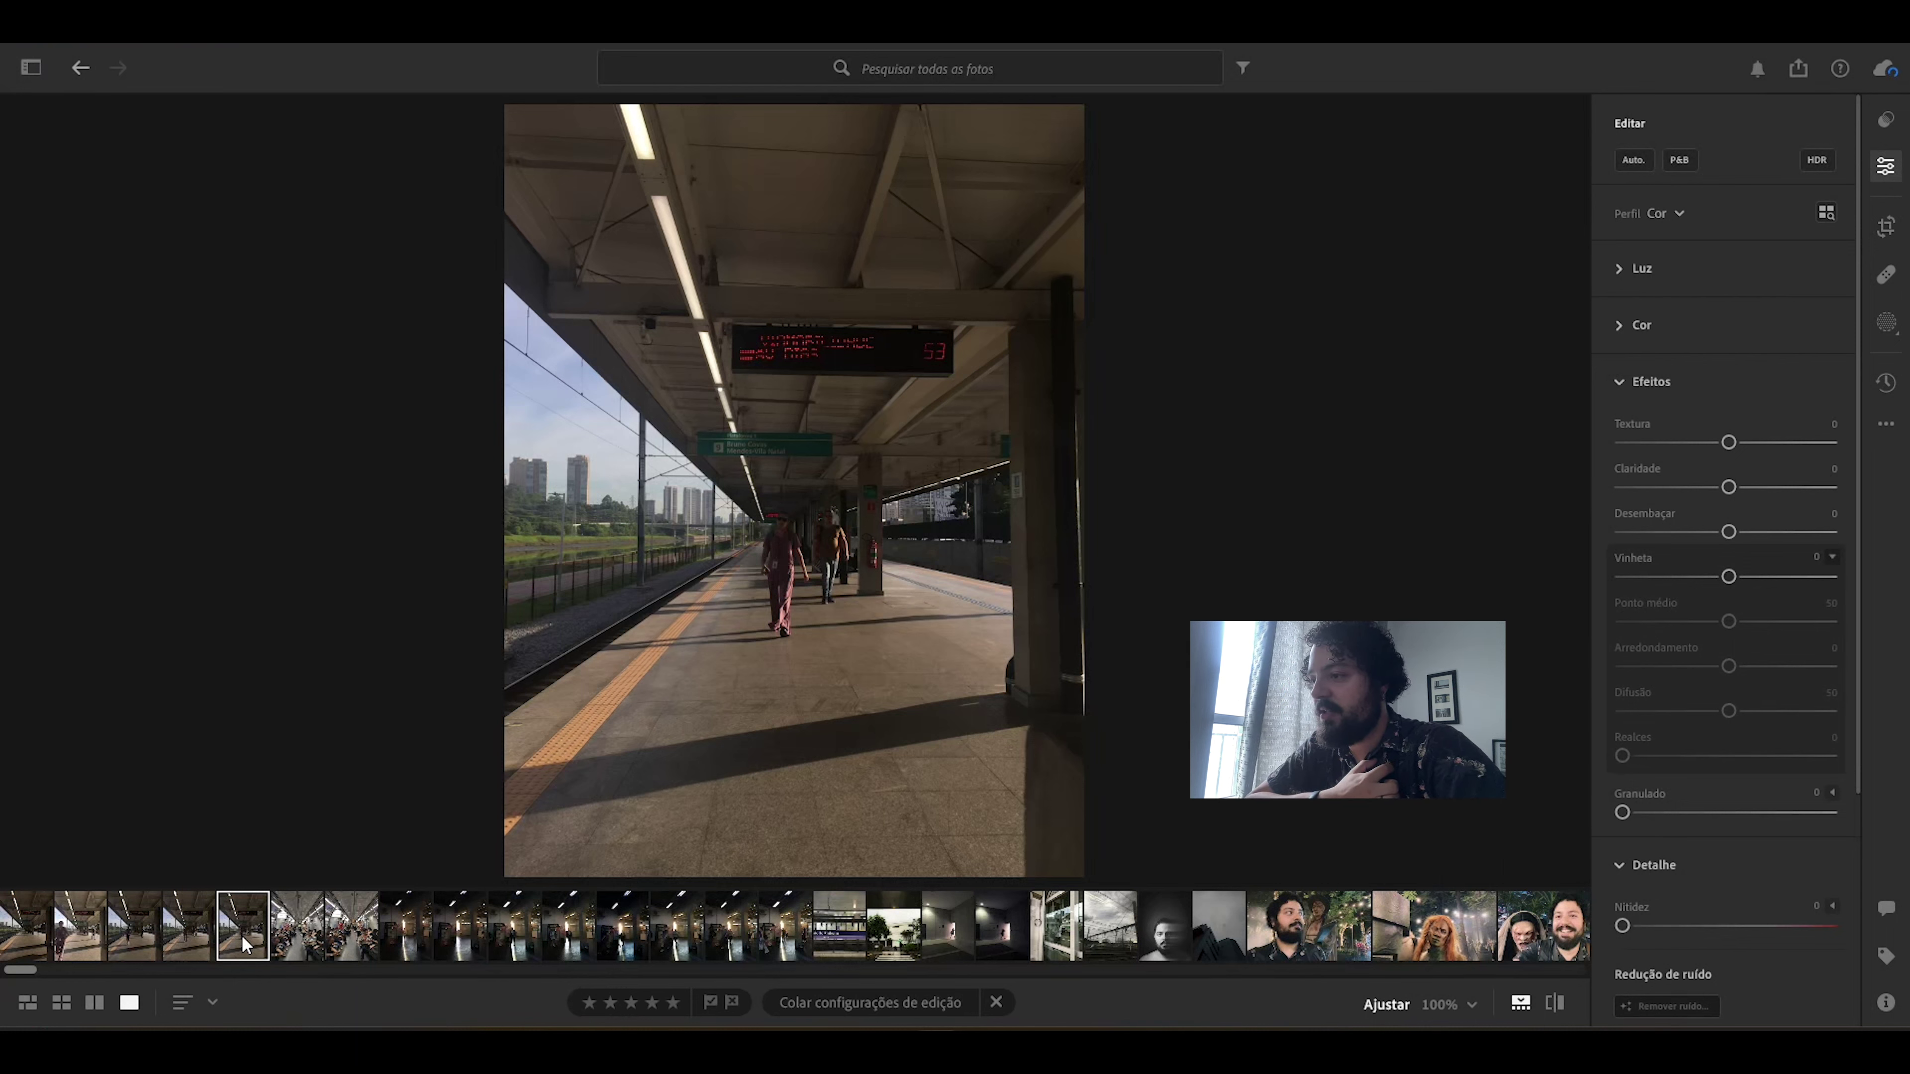
{"action": "left_click", "coordinate": [197, 934]}
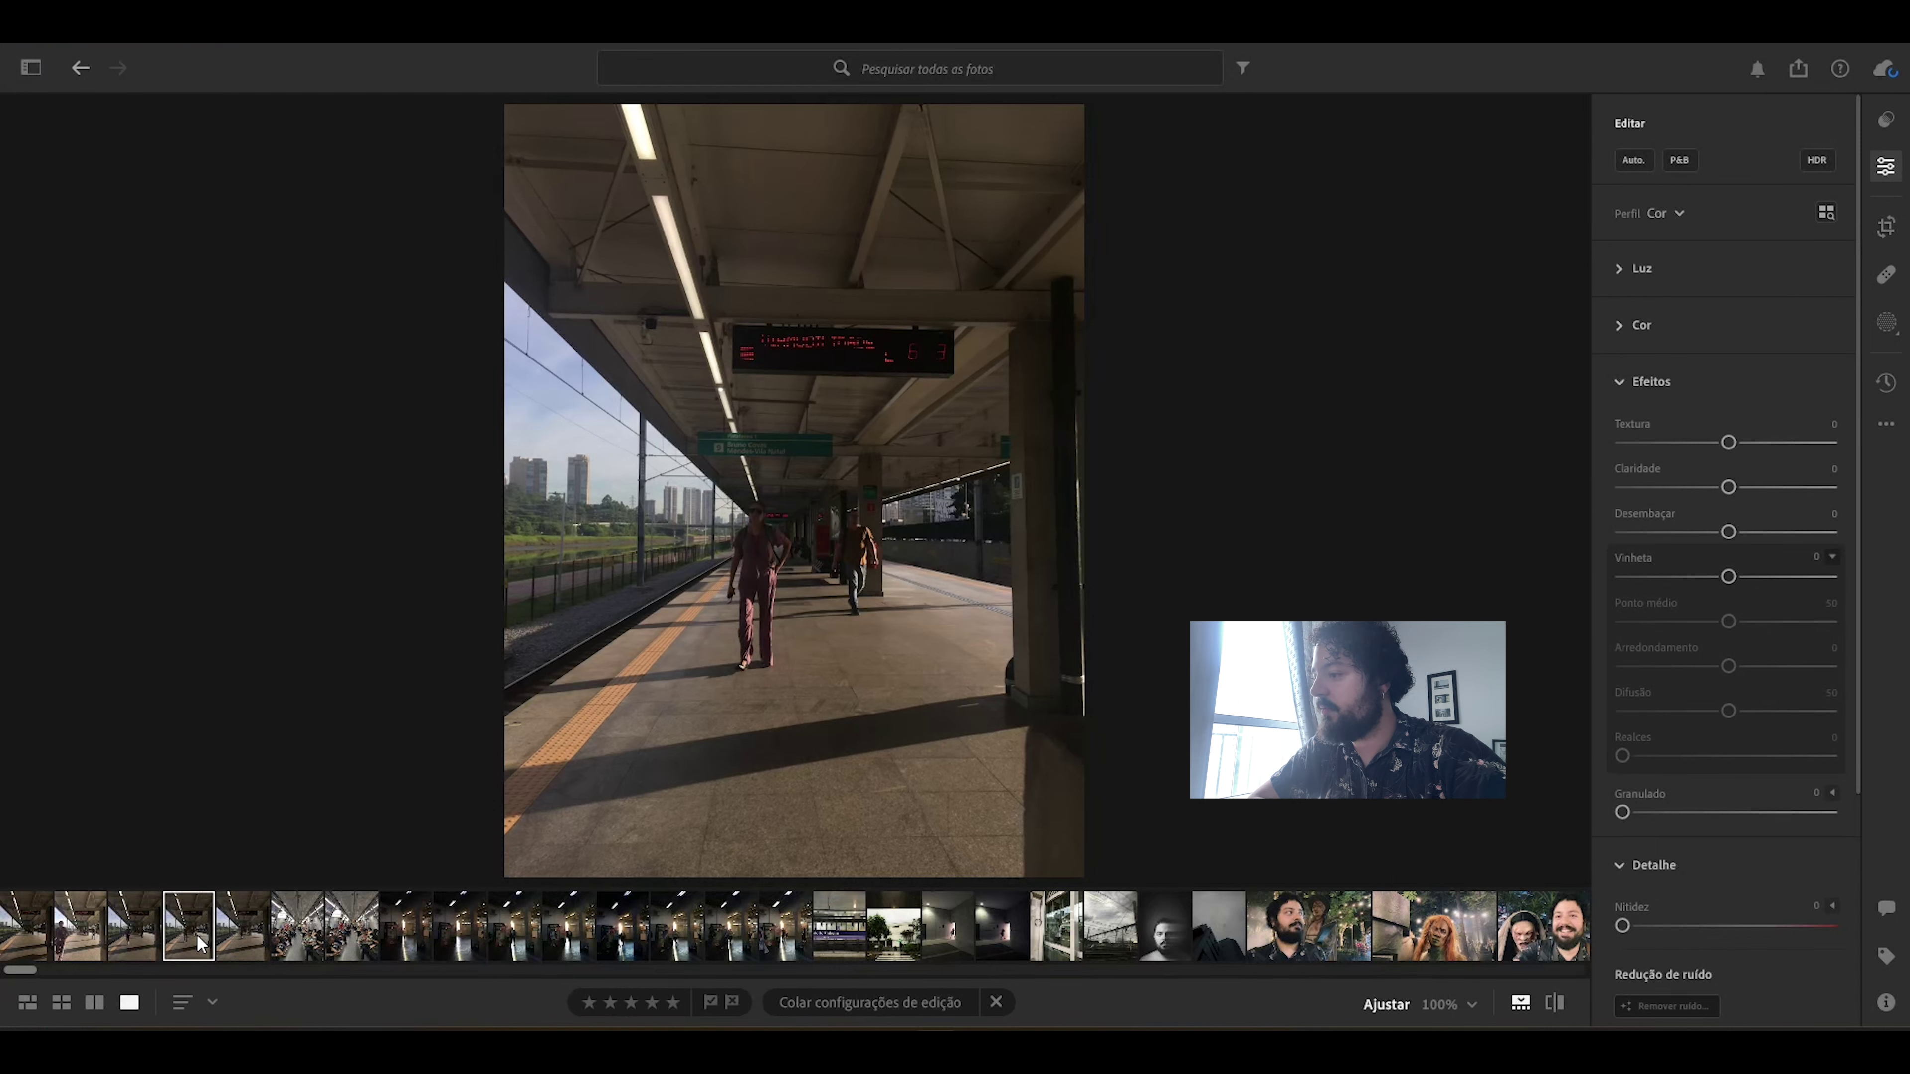
{"action": "key", "text": "Left"}
{"action": "key", "text": "Left"}
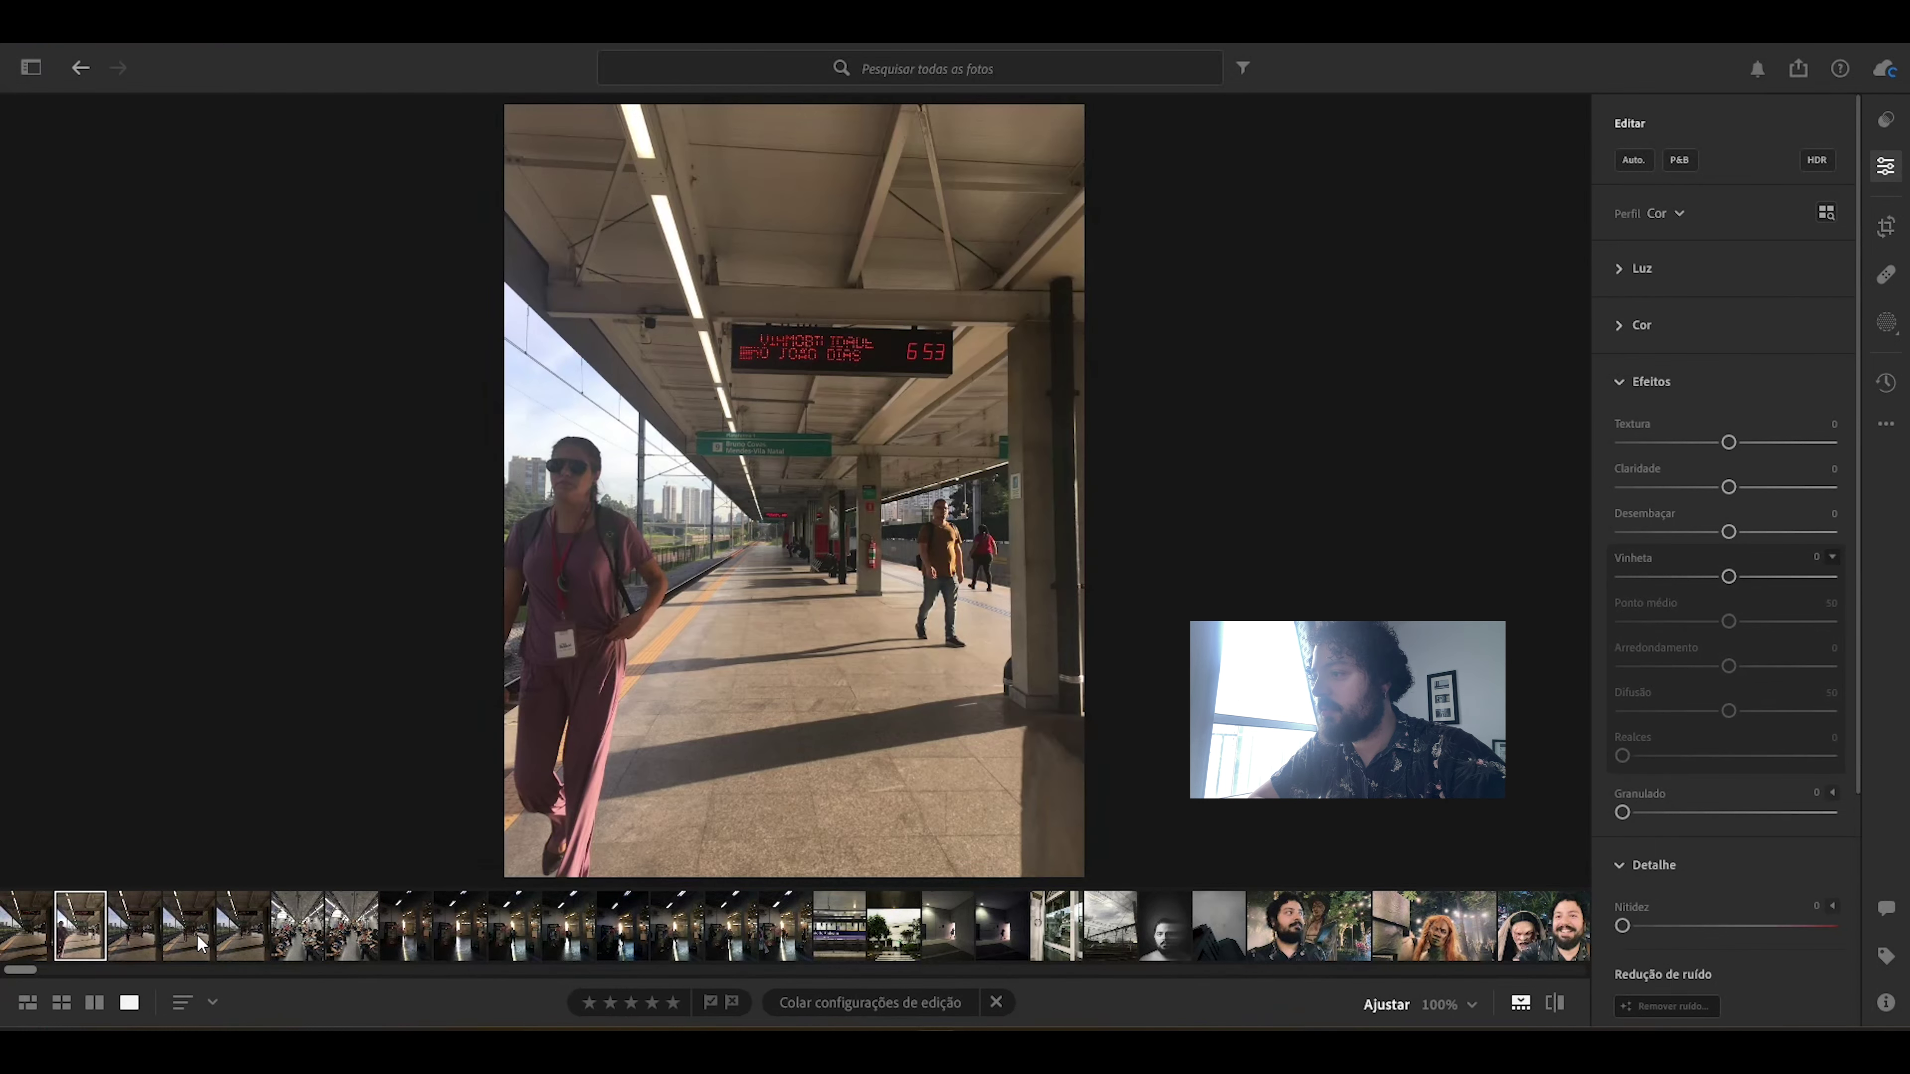
{"action": "key", "text": "Left"}
{"action": "key", "text": "Right"}
{"action": "key", "text": "Right"}
{"action": "key", "text": "Right"}
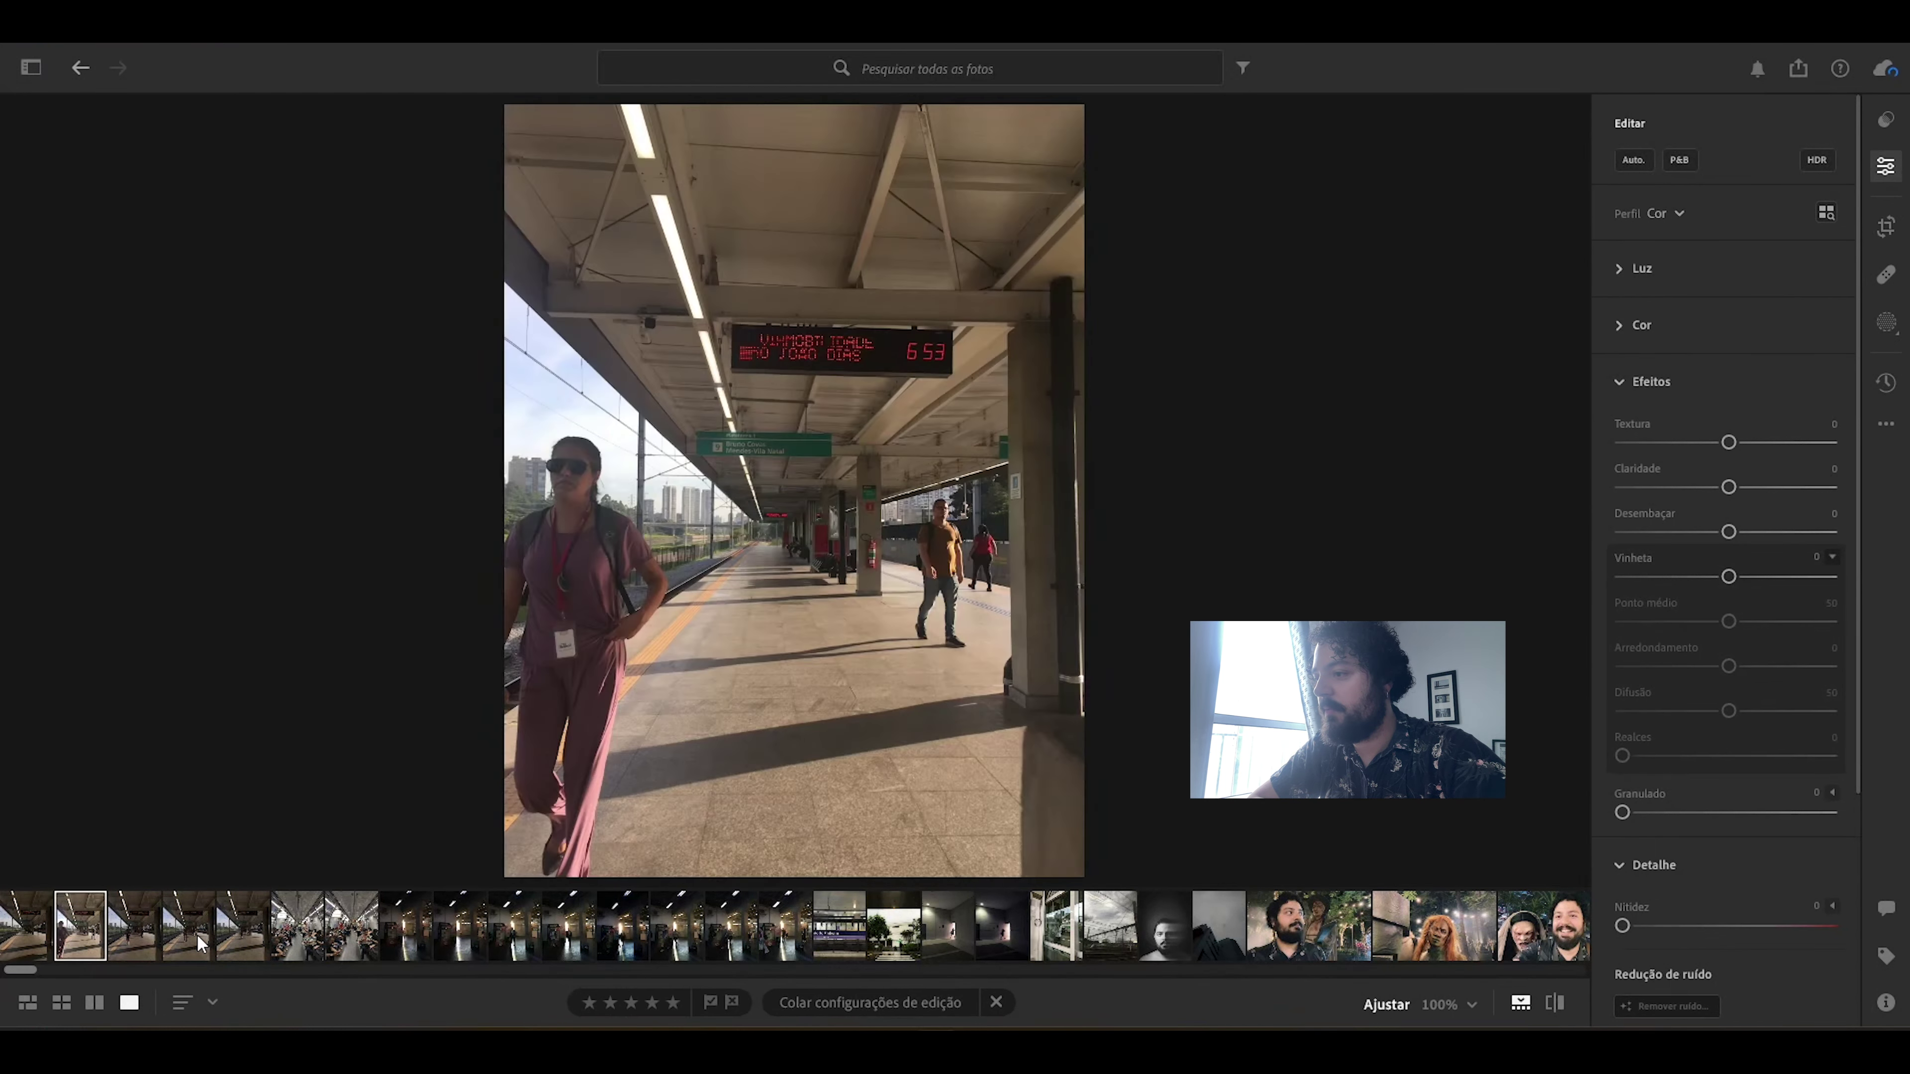
{"action": "key", "text": "Right"}
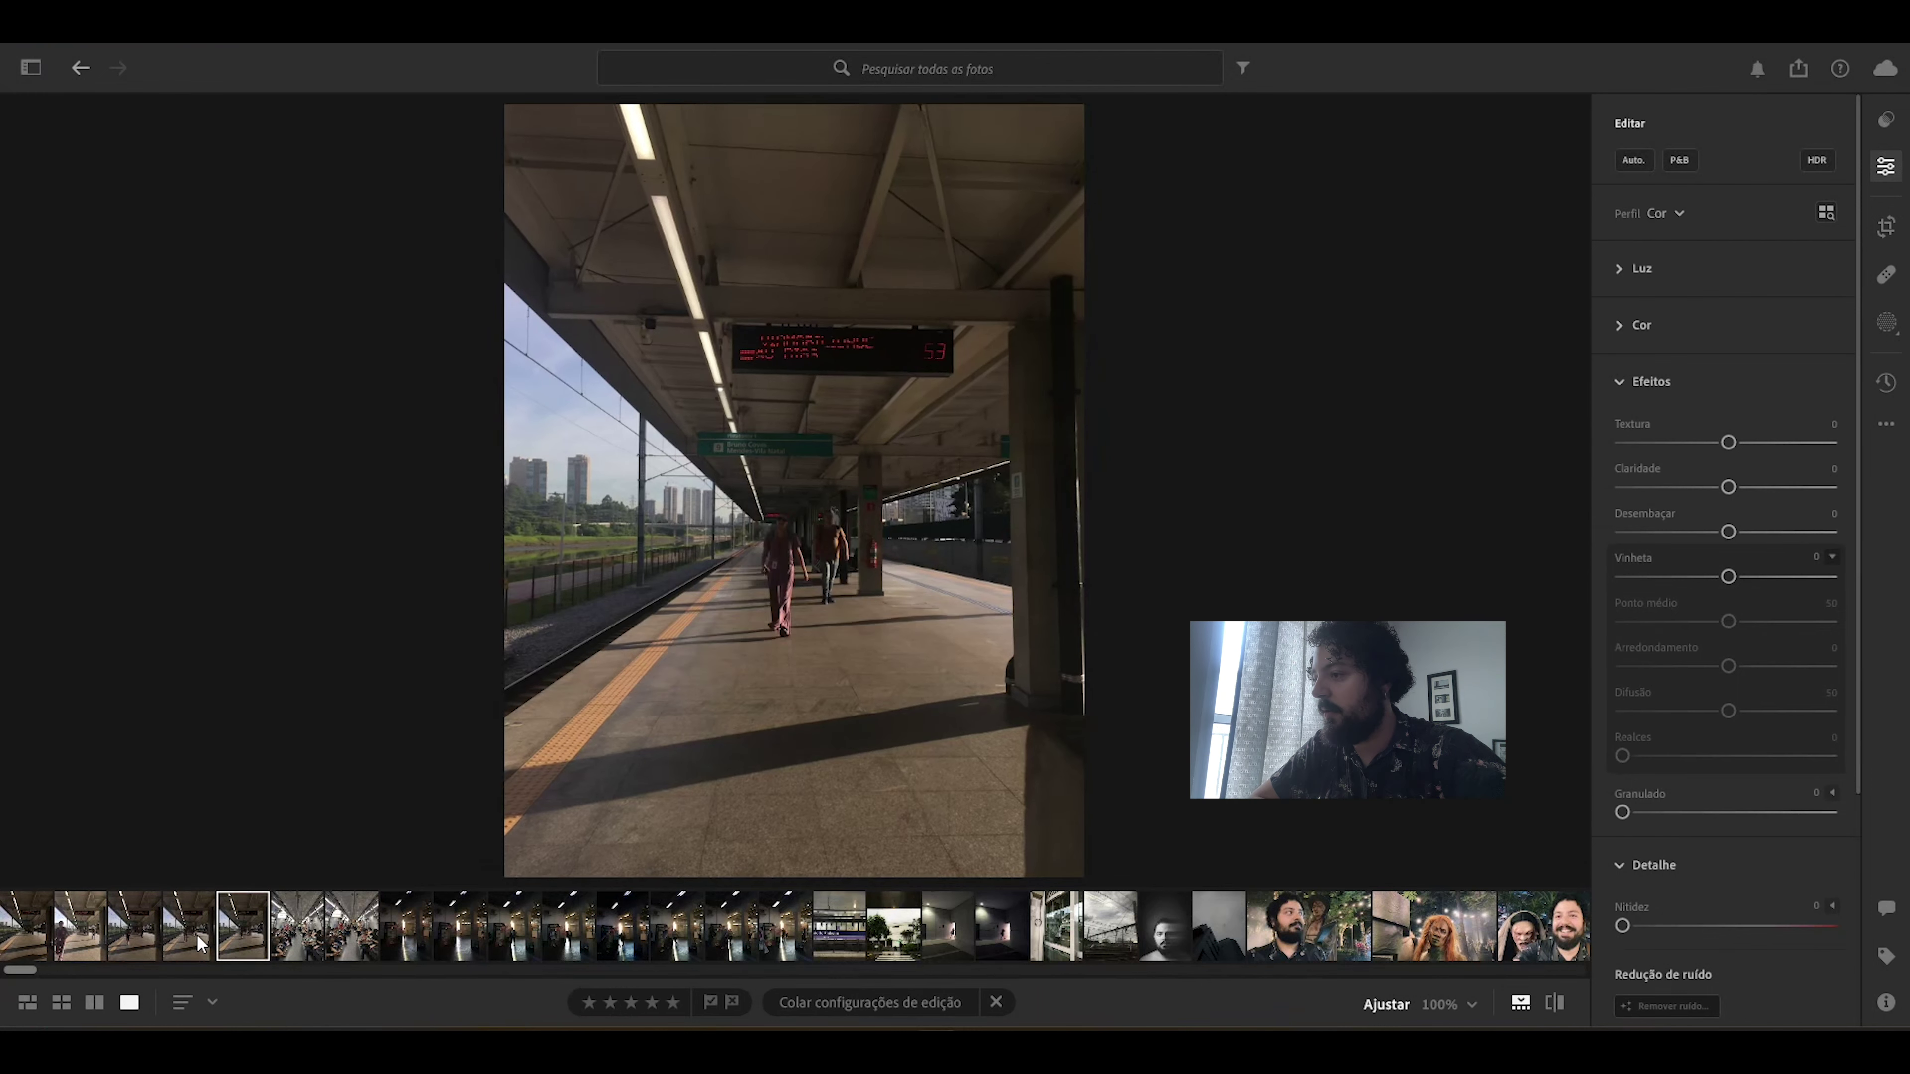
{"action": "key", "text": "Left"}
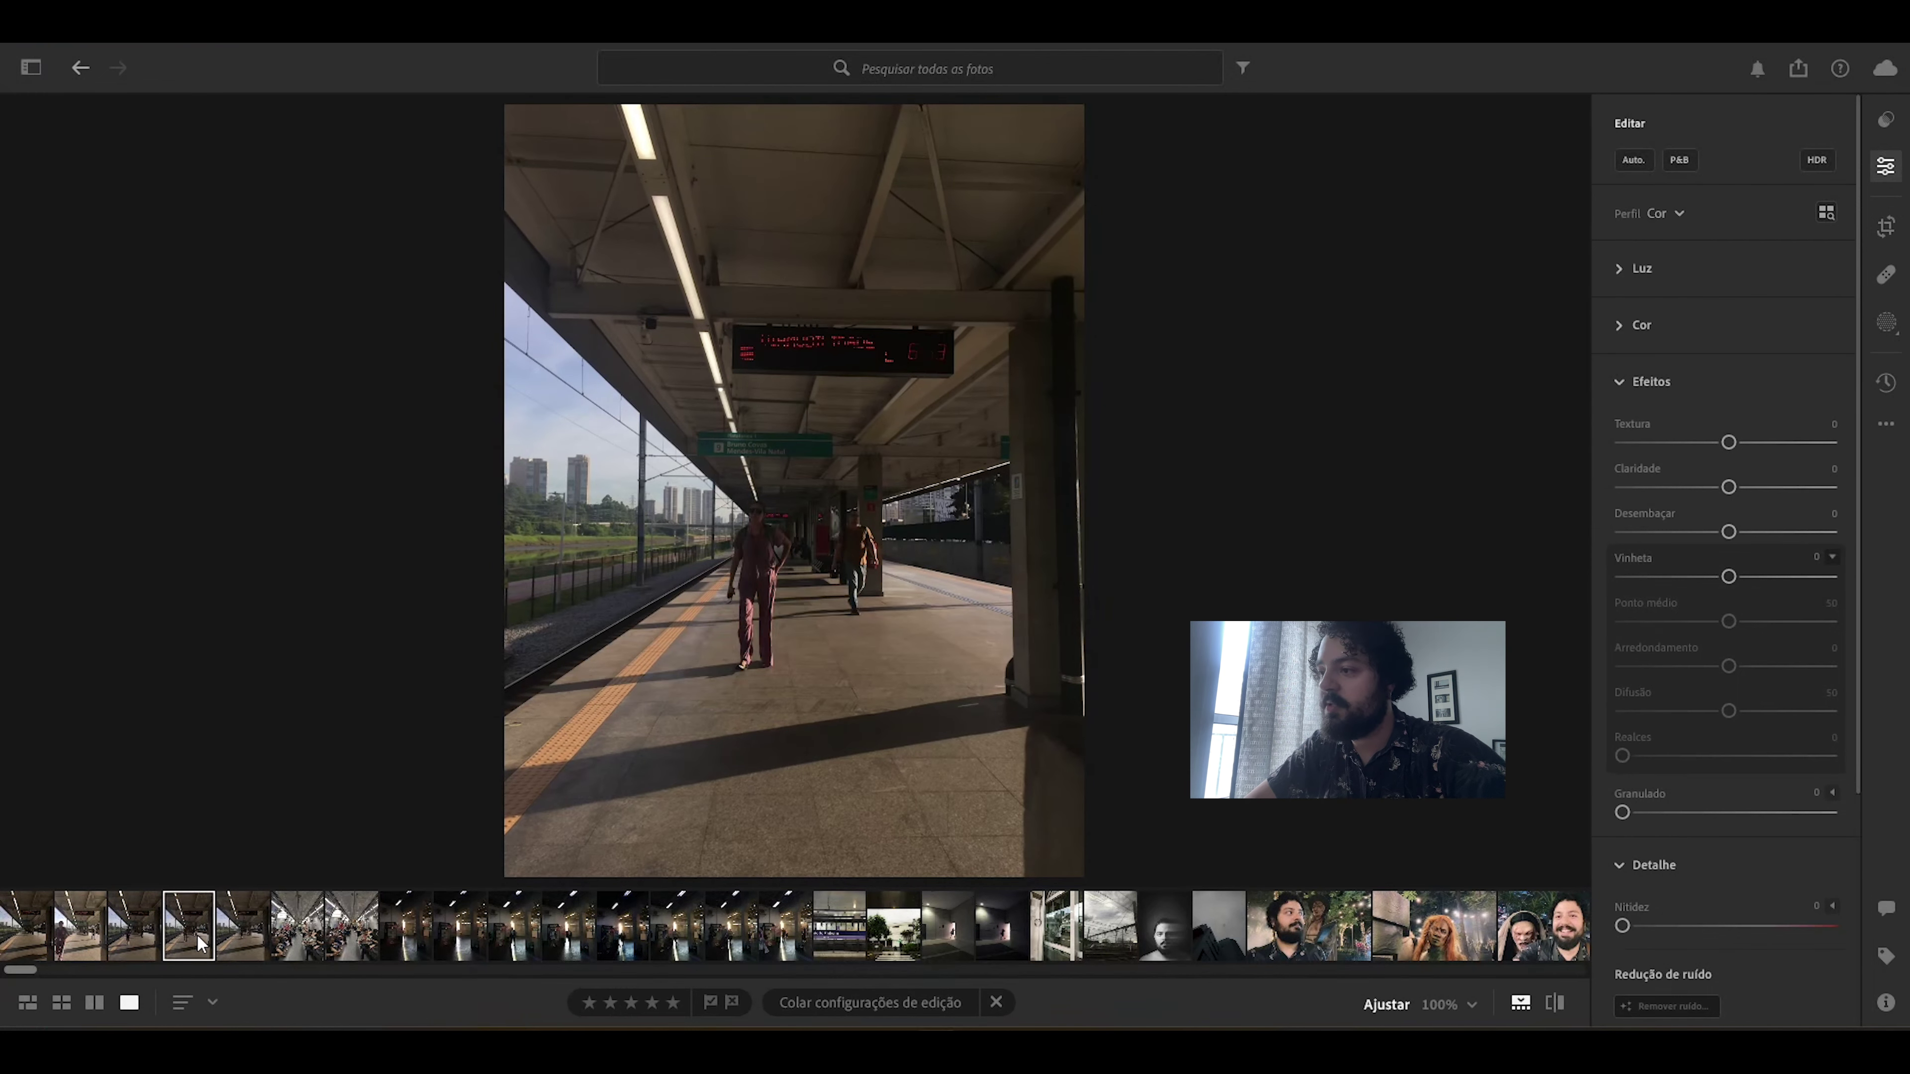
{"action": "key", "text": "Left"}
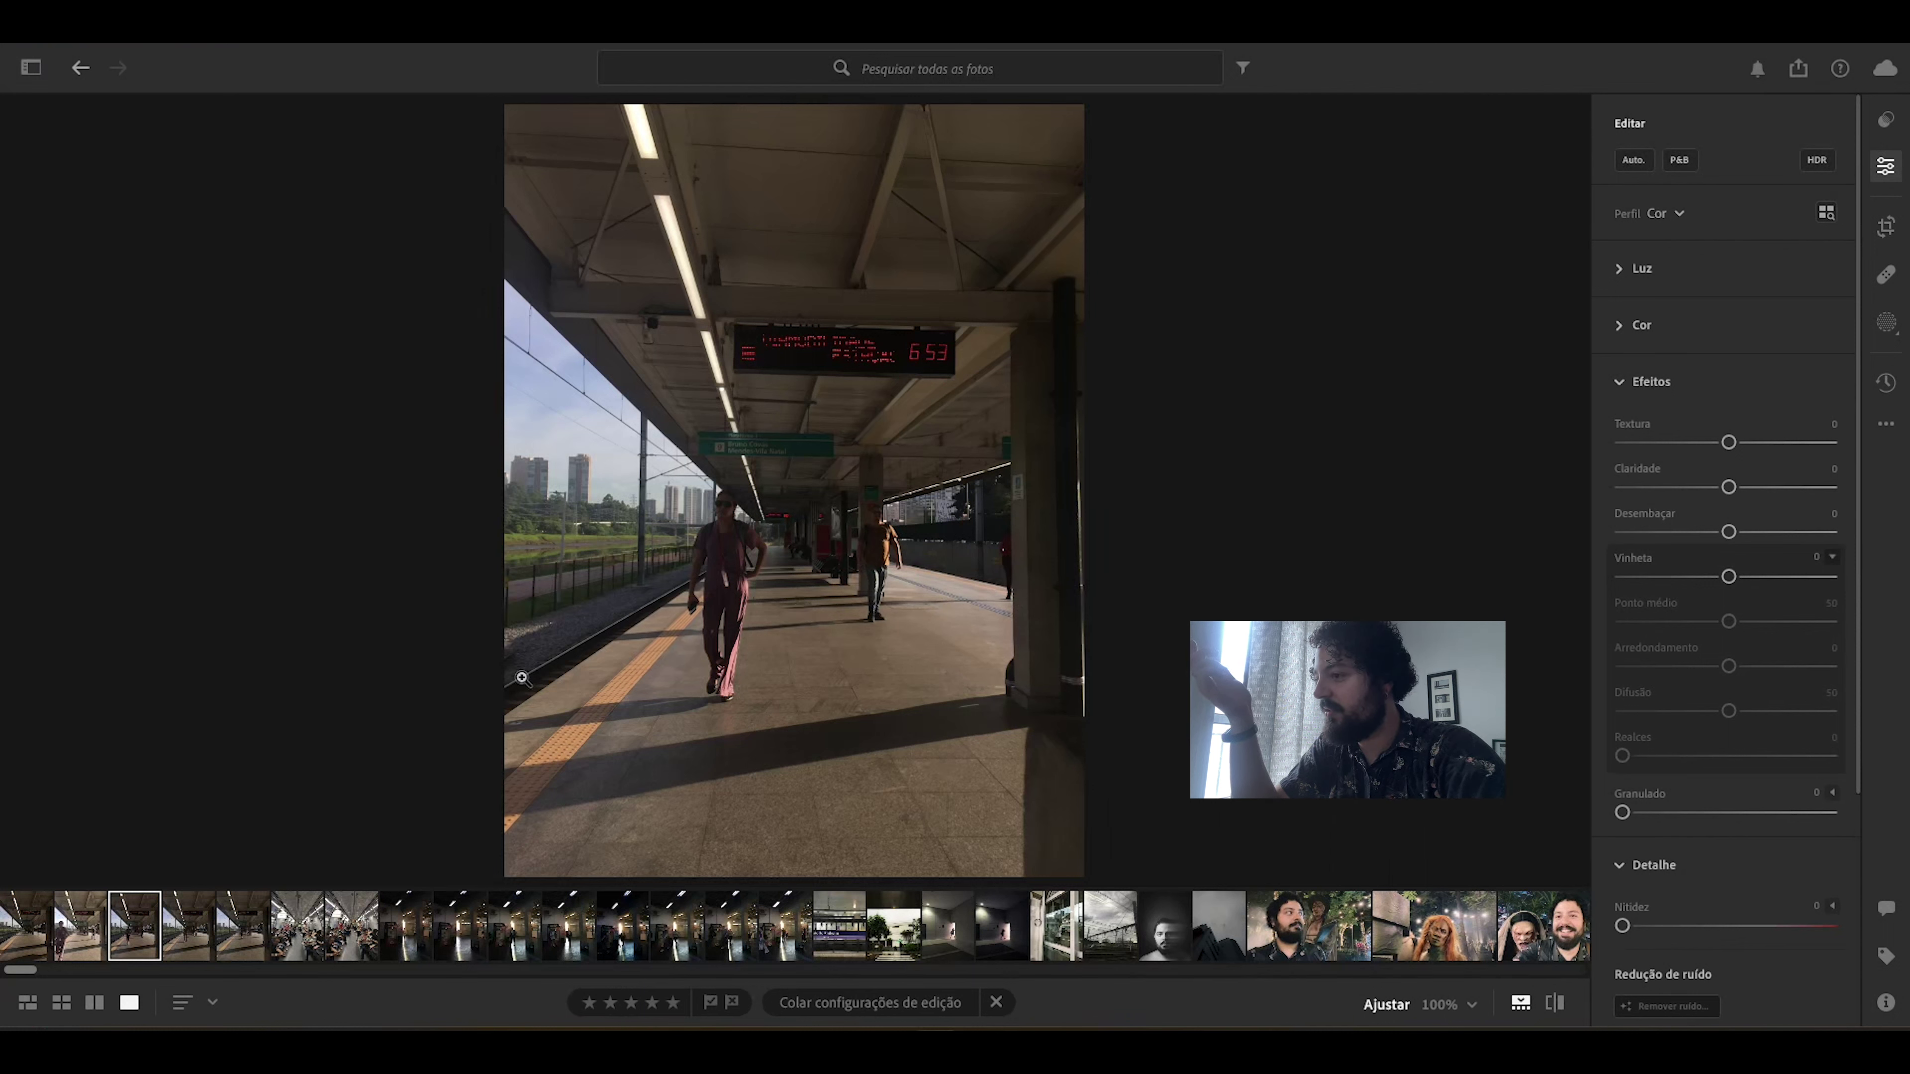
Step: Paste the copied edit settings onto the platform photo and set its Upright geometry correction to Pleno
{"action": "right_click", "coordinate": [134, 939]}
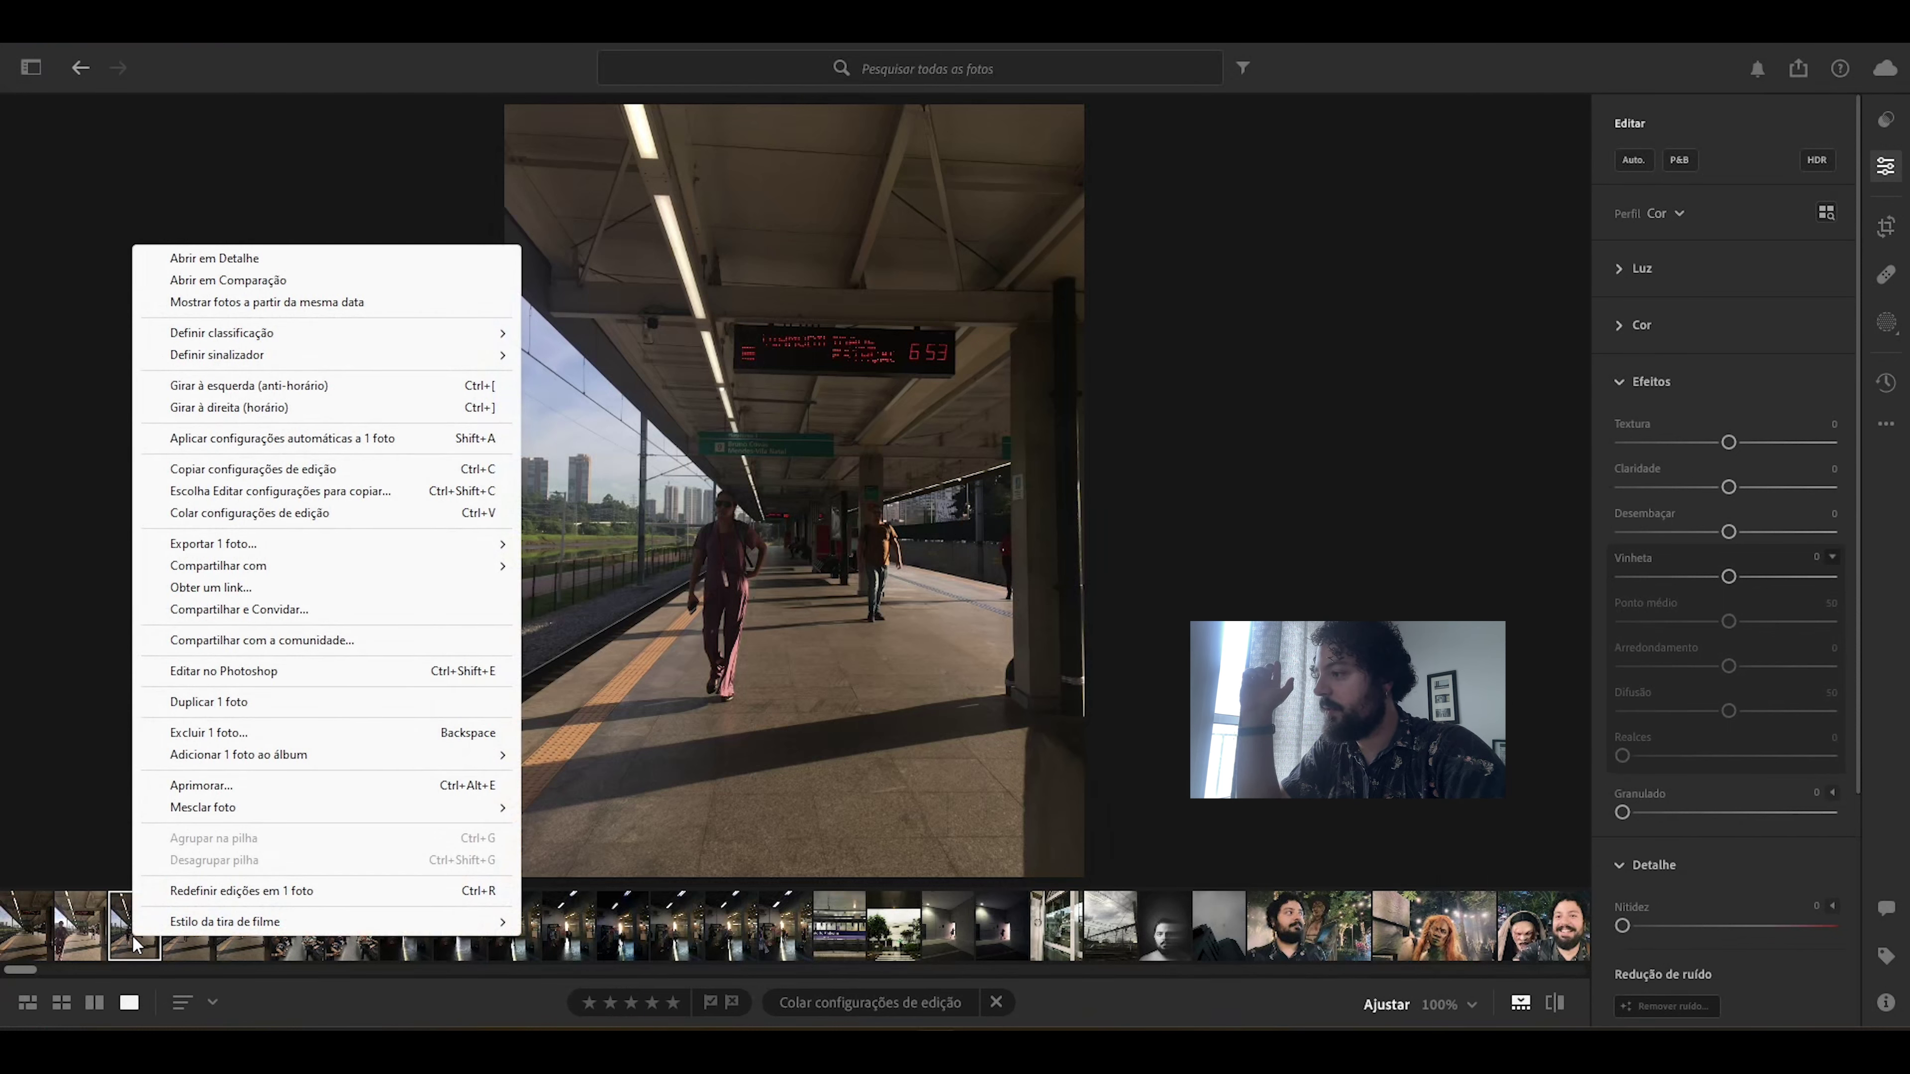
{"action": "left_click", "coordinate": [293, 519]}
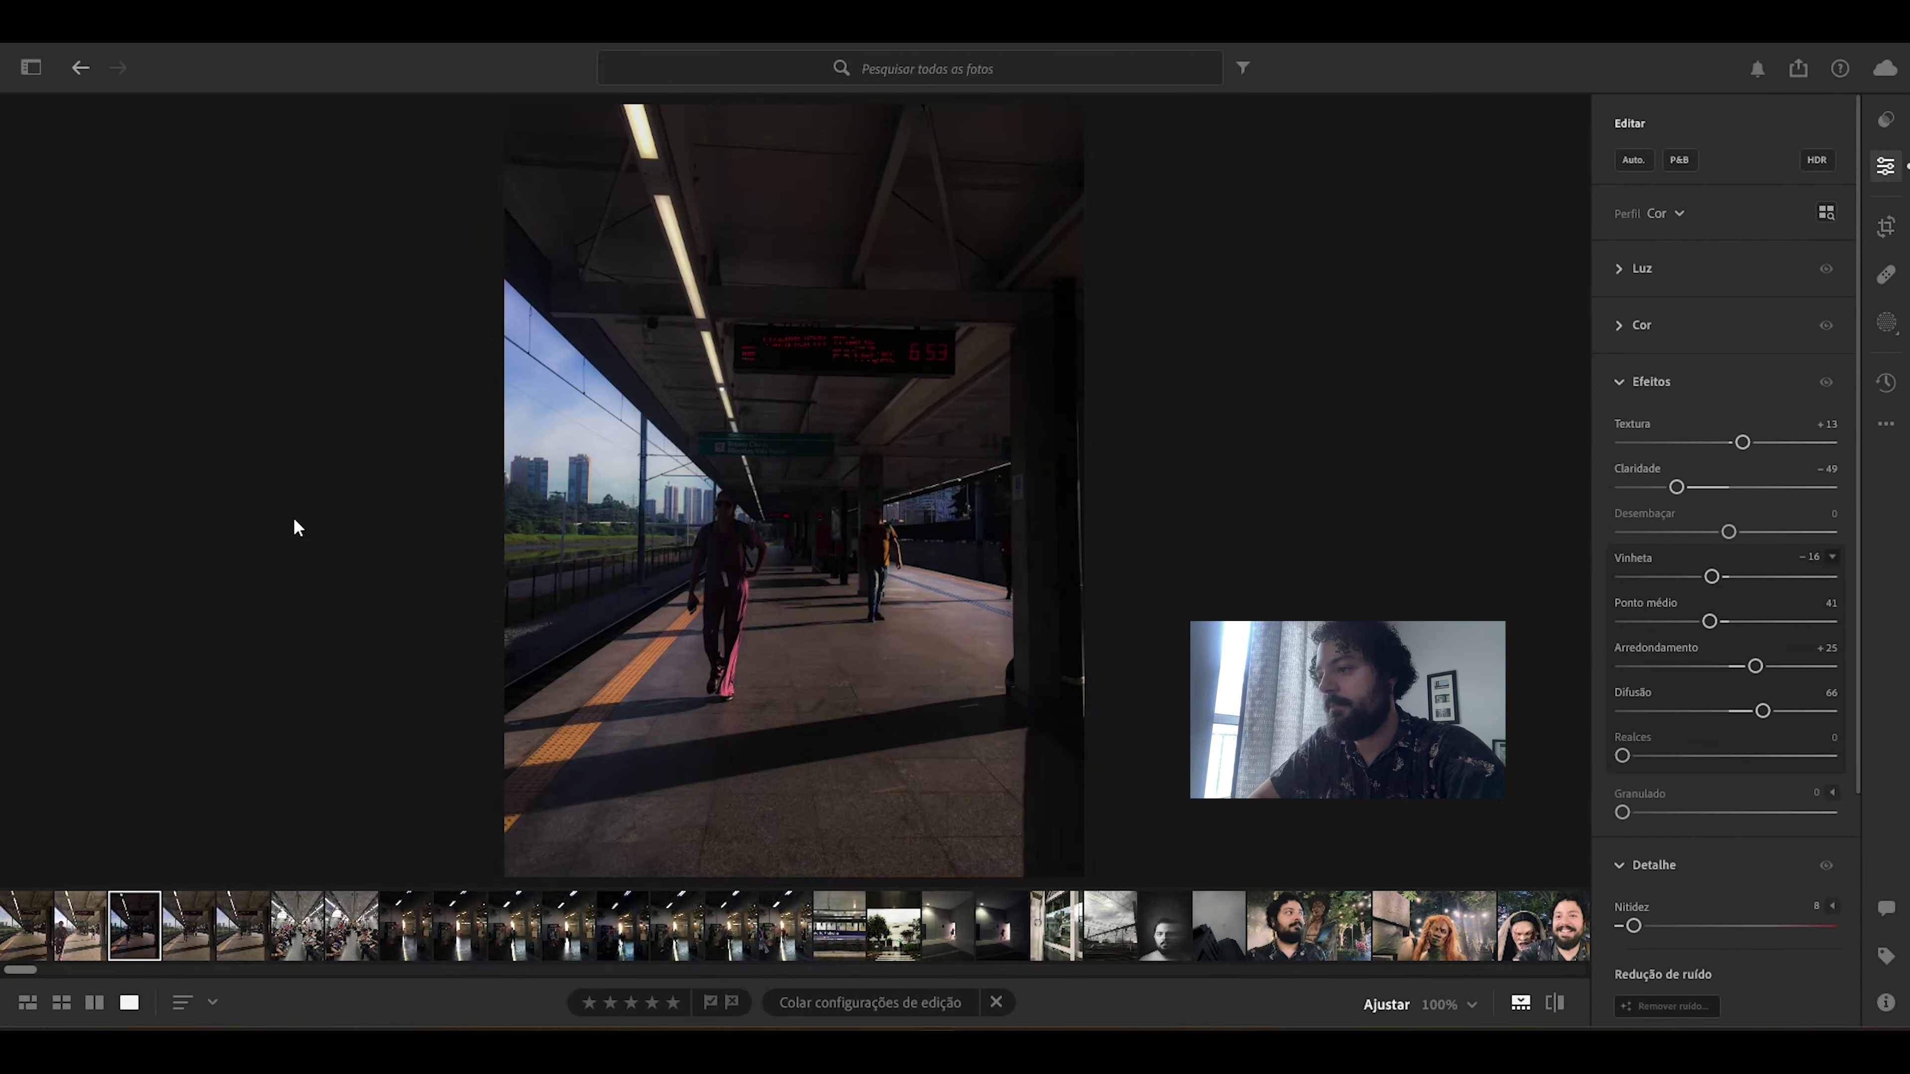
{"action": "left_click", "coordinate": [1888, 227]}
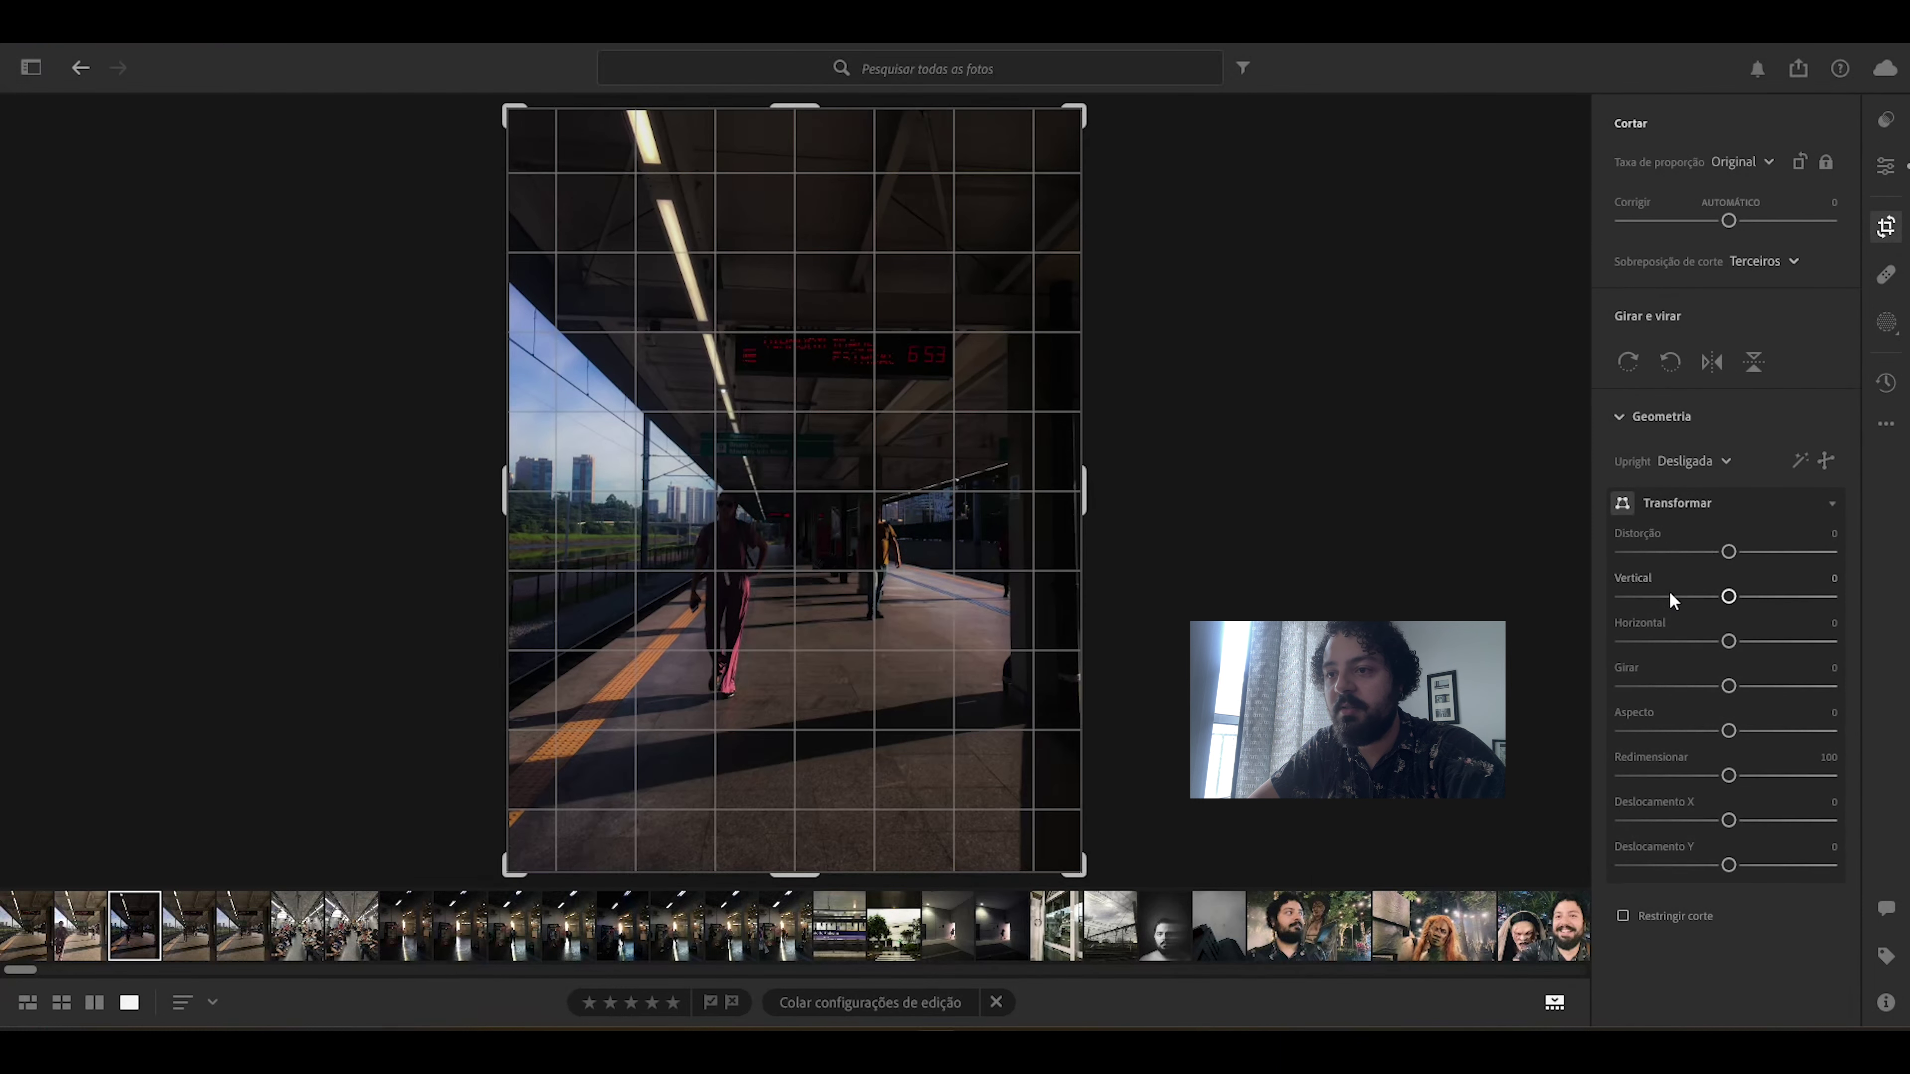
{"action": "left_click", "coordinate": [1806, 465]}
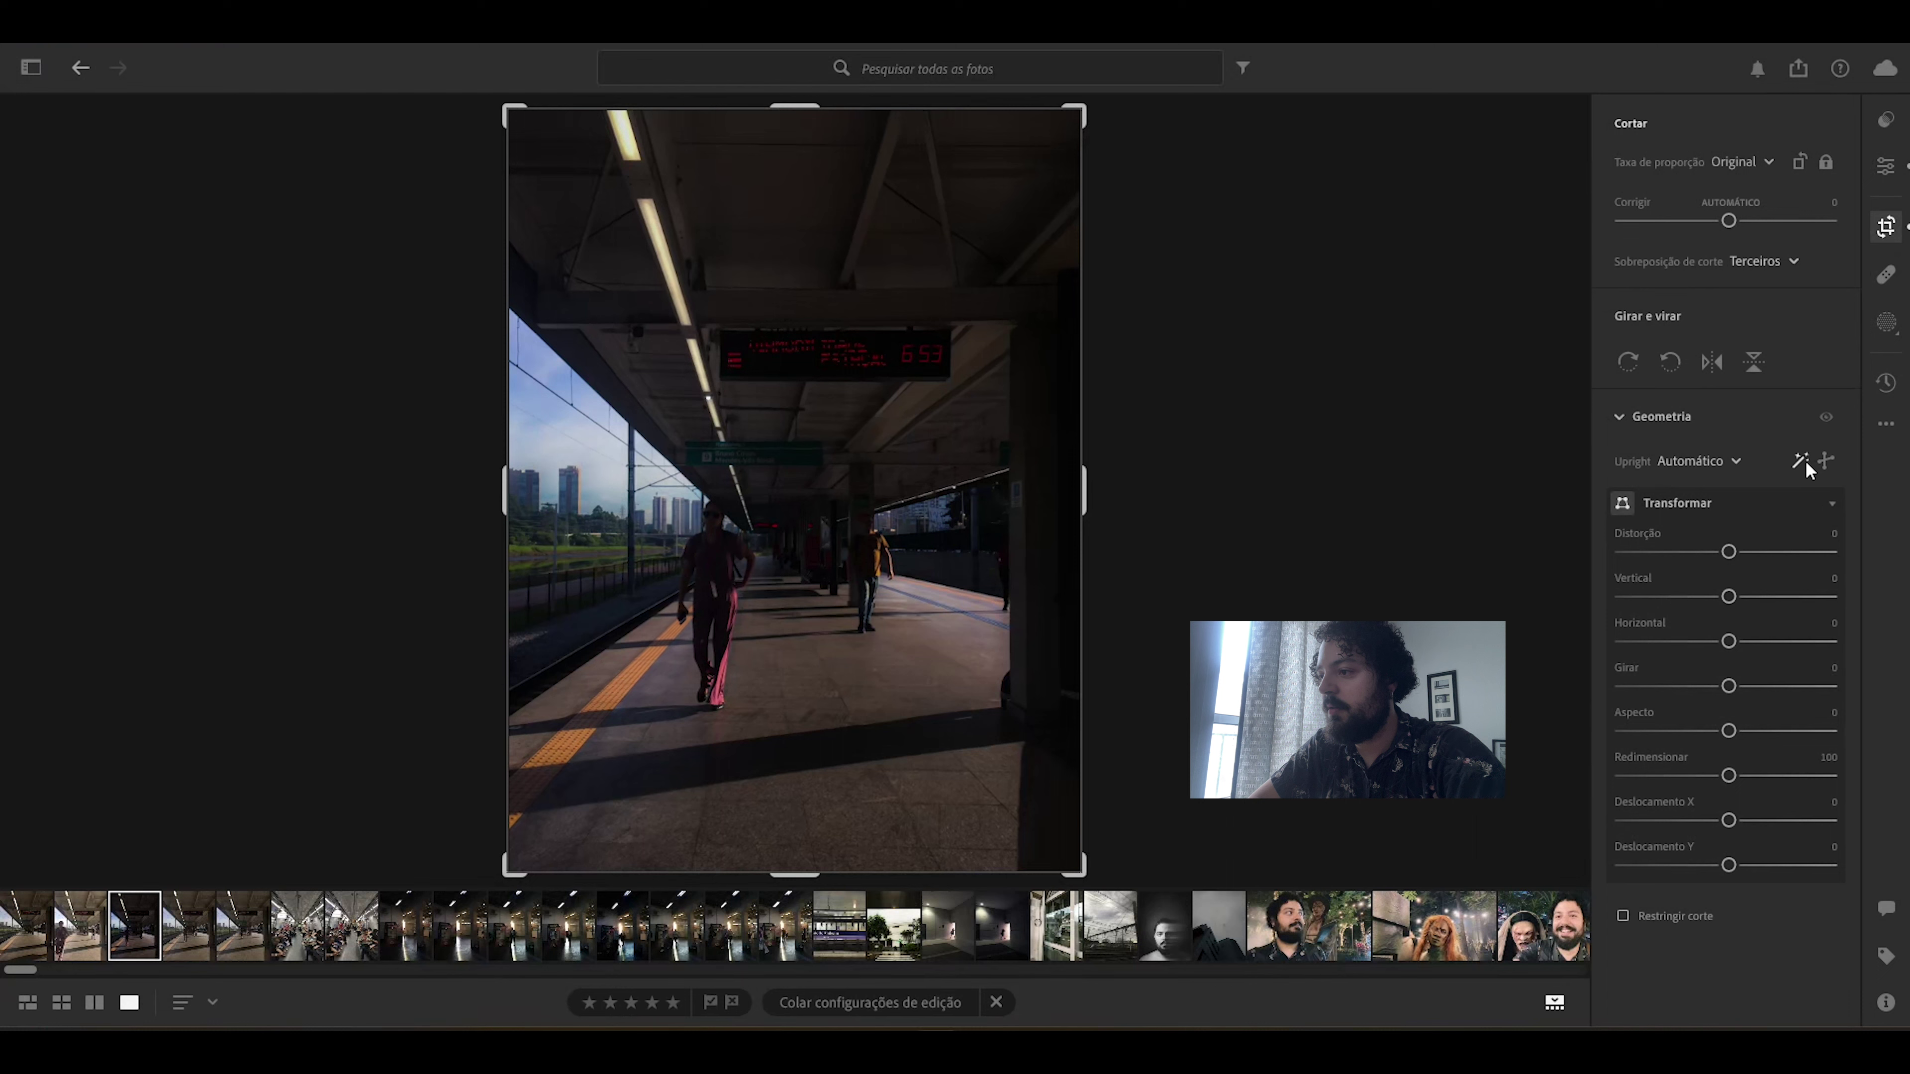
{"action": "left_click", "coordinate": [1678, 458]}
{"action": "left_click", "coordinate": [1680, 655]}
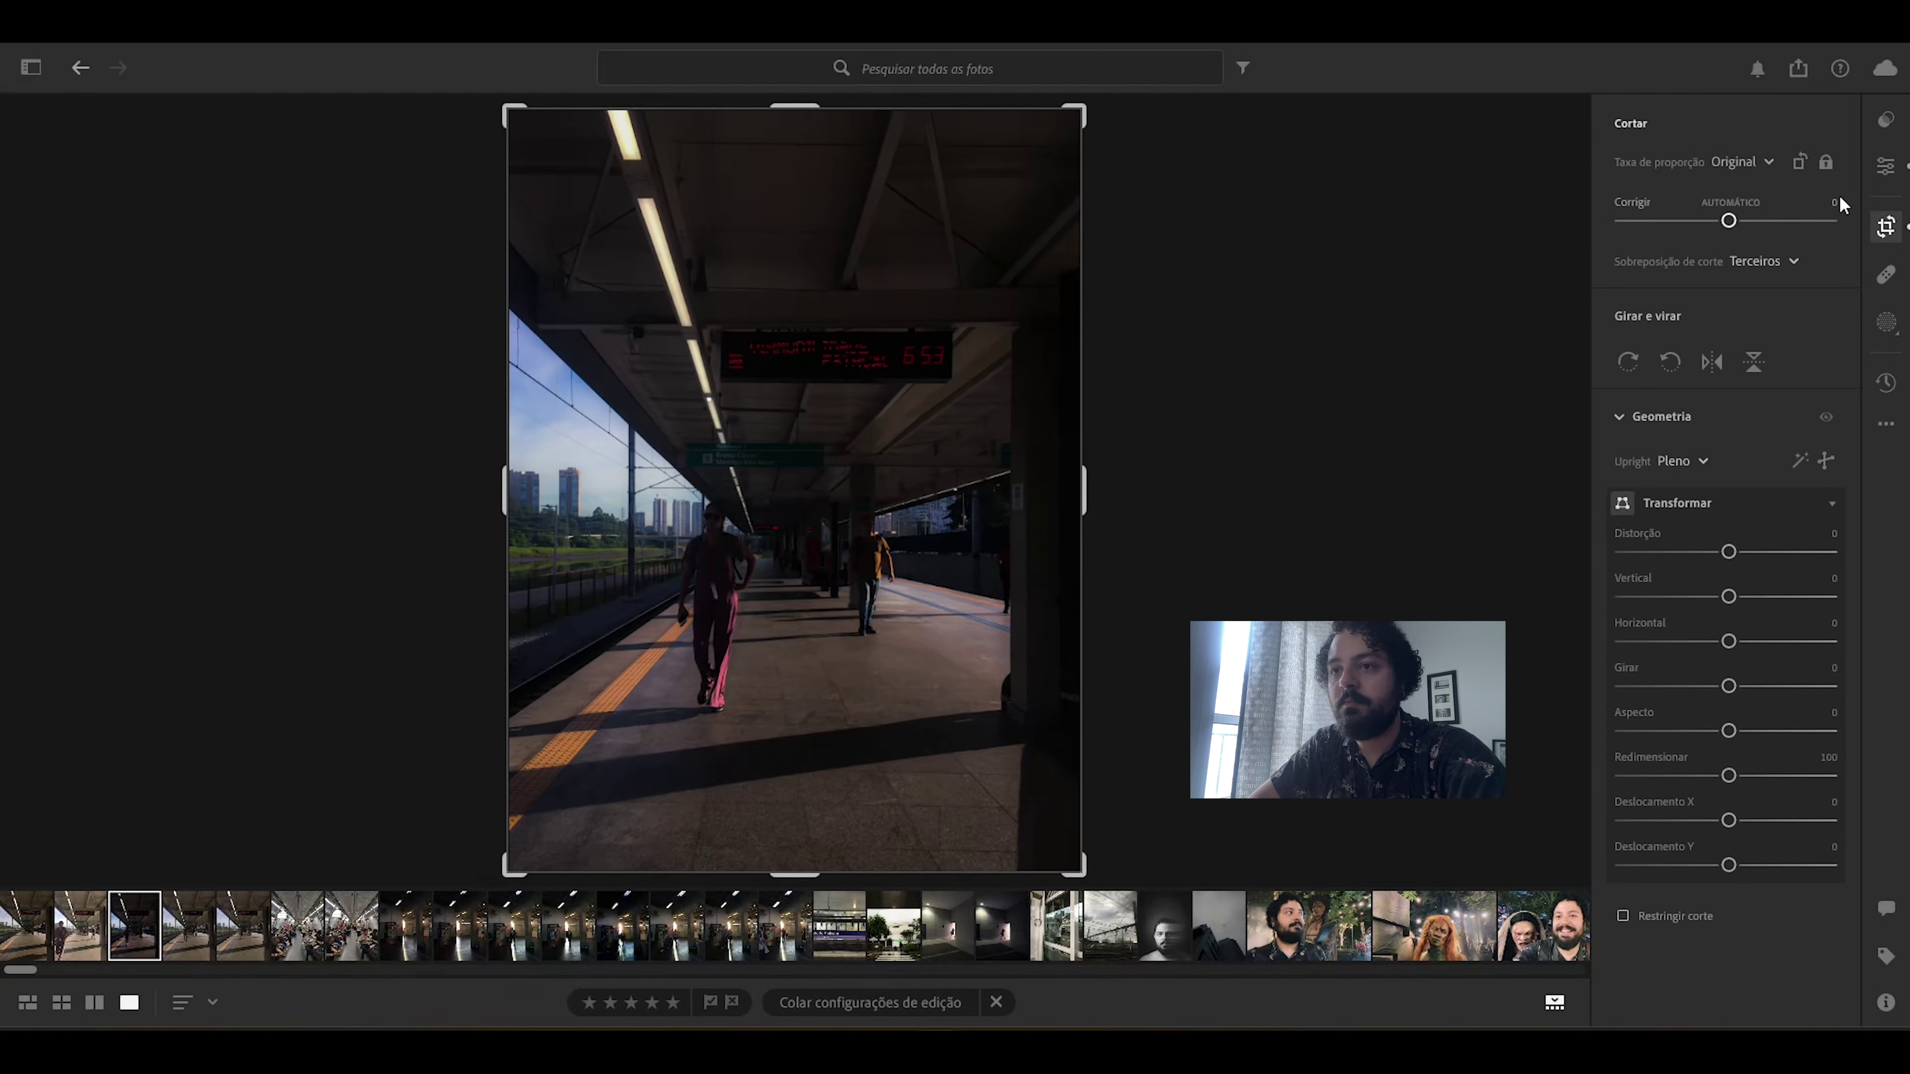
Step: Raise the platform photo's exposure to +0.84
{"action": "left_click", "coordinate": [1884, 165]}
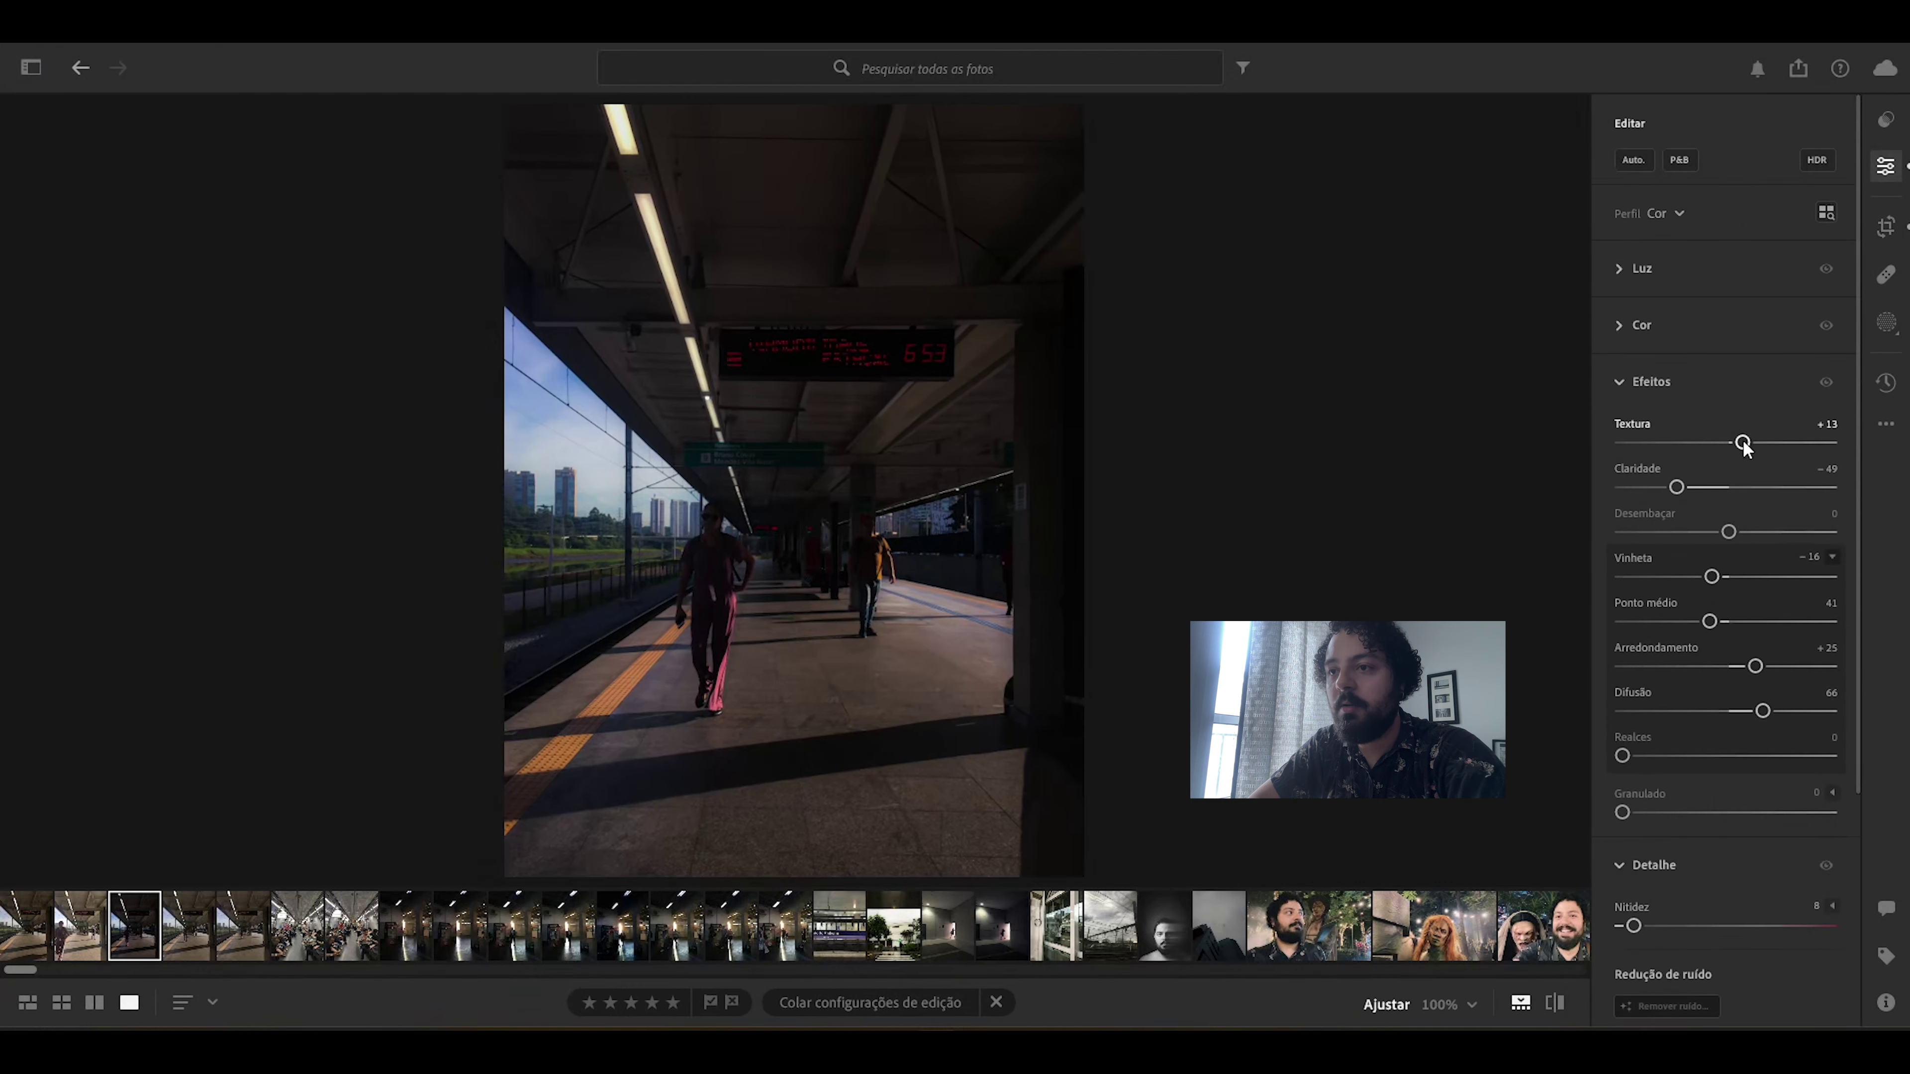
{"action": "left_click", "coordinate": [1617, 269]}
{"action": "left_click_drag", "start_coordinate": [1730, 330], "coordinate": [1749, 331]}
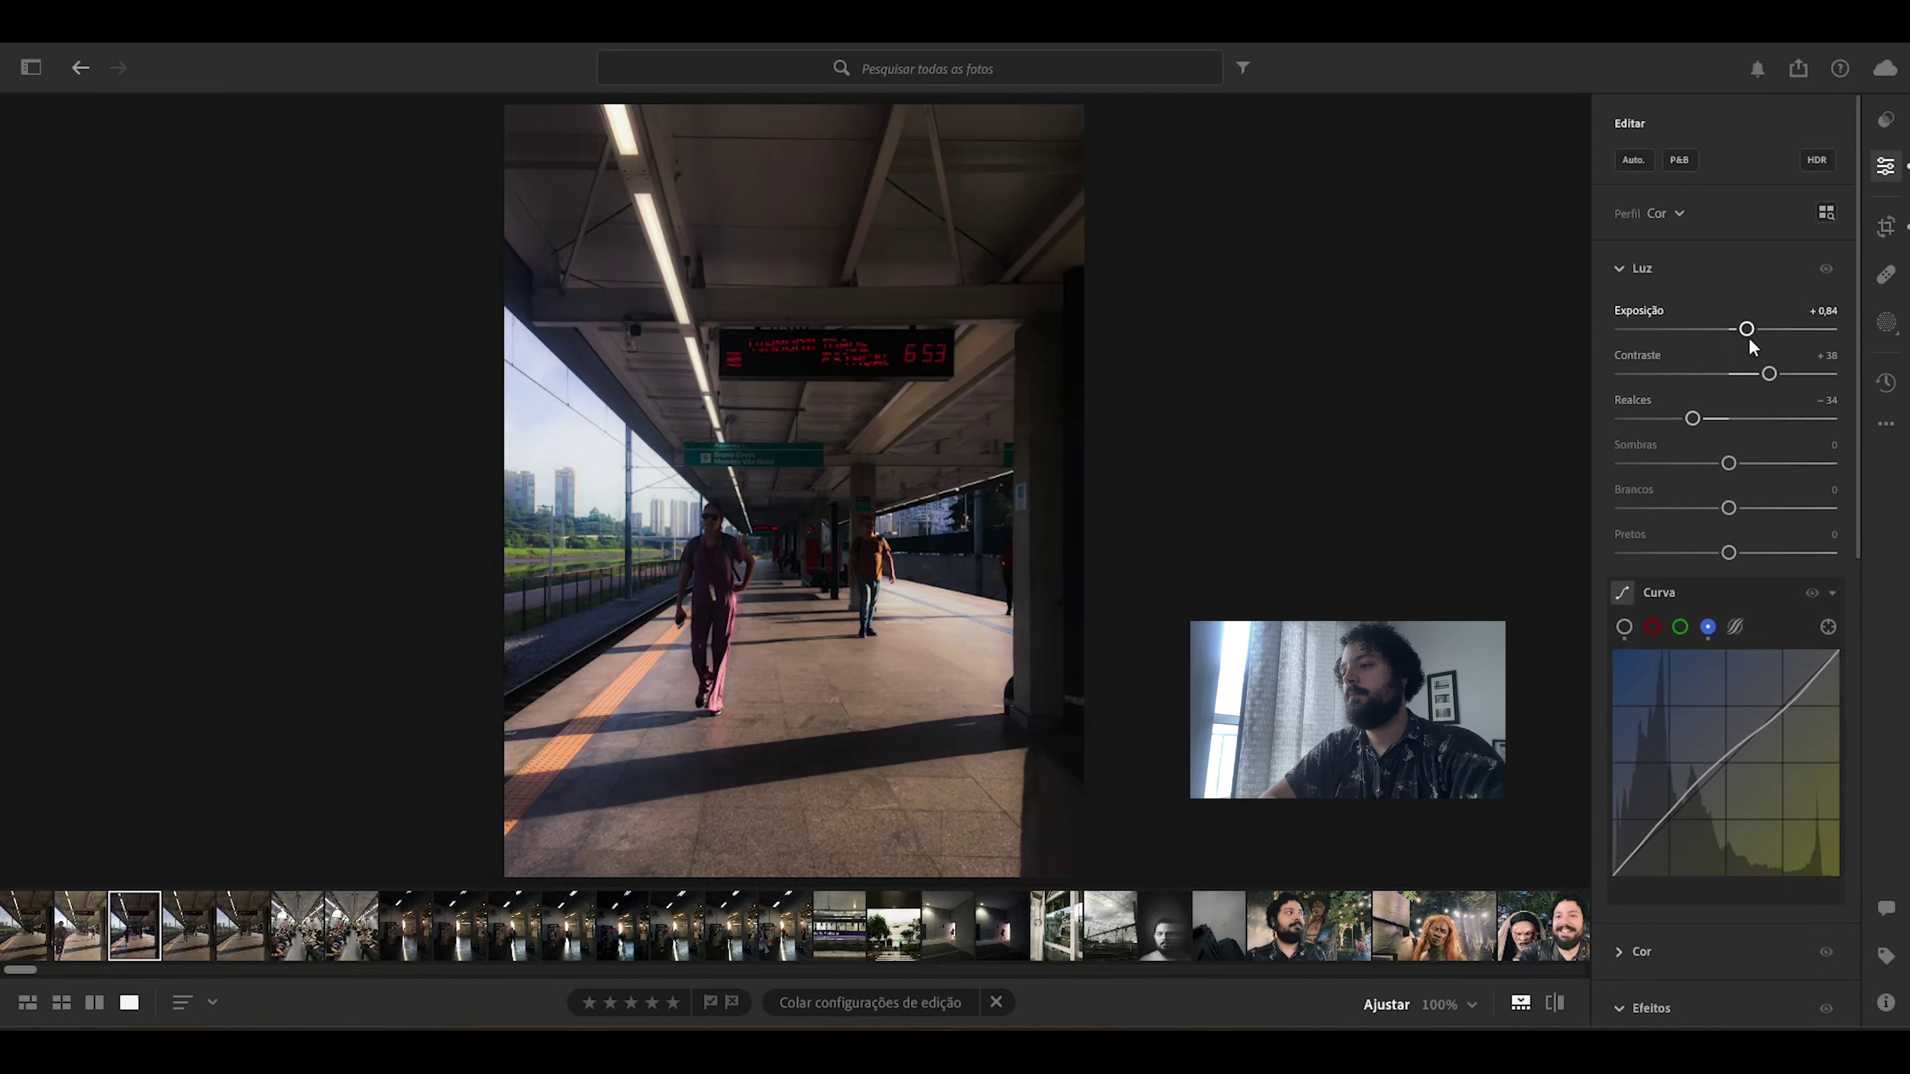
Step: Crop the platform photo slightly tighter around the walking people, keeping the original aspect ratio
{"action": "left_click", "coordinate": [1886, 240]}
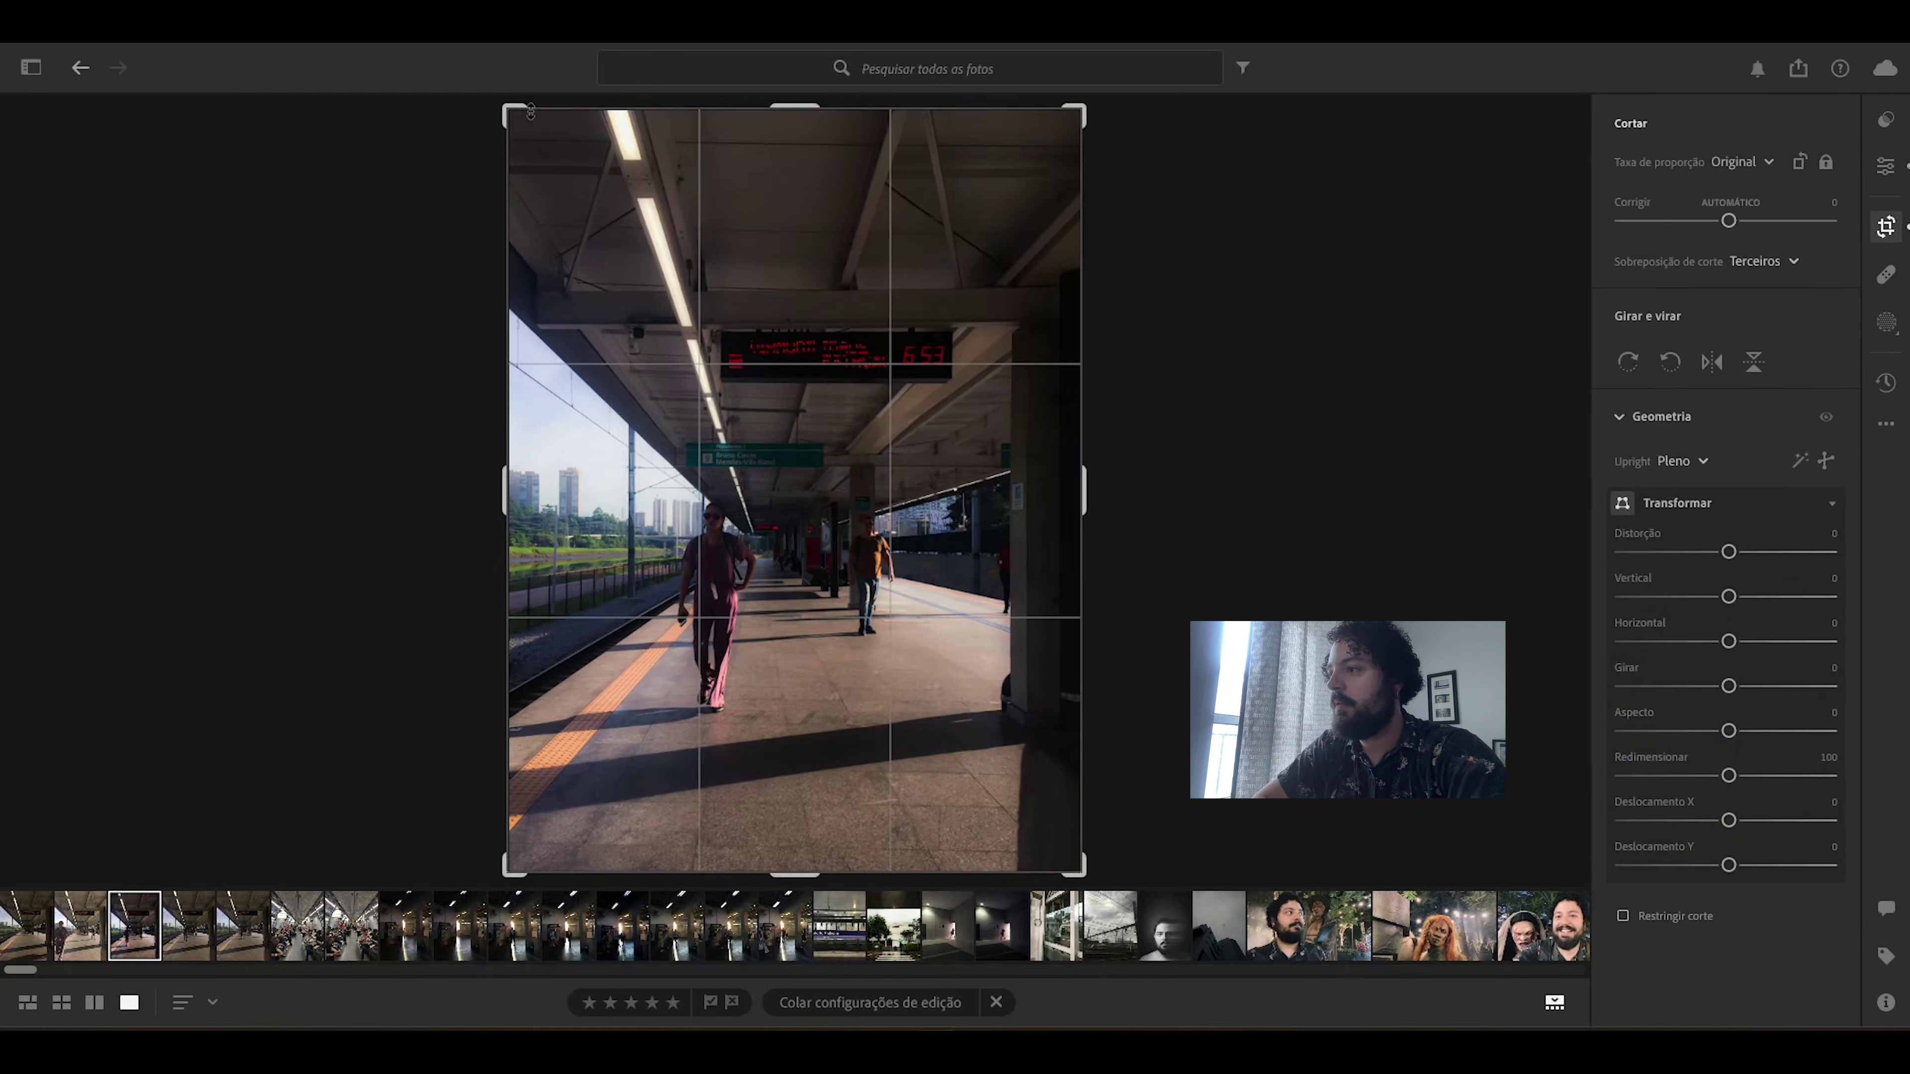
{"action": "left_click_drag", "start_coordinate": [531, 111], "coordinate": [524, 138]}
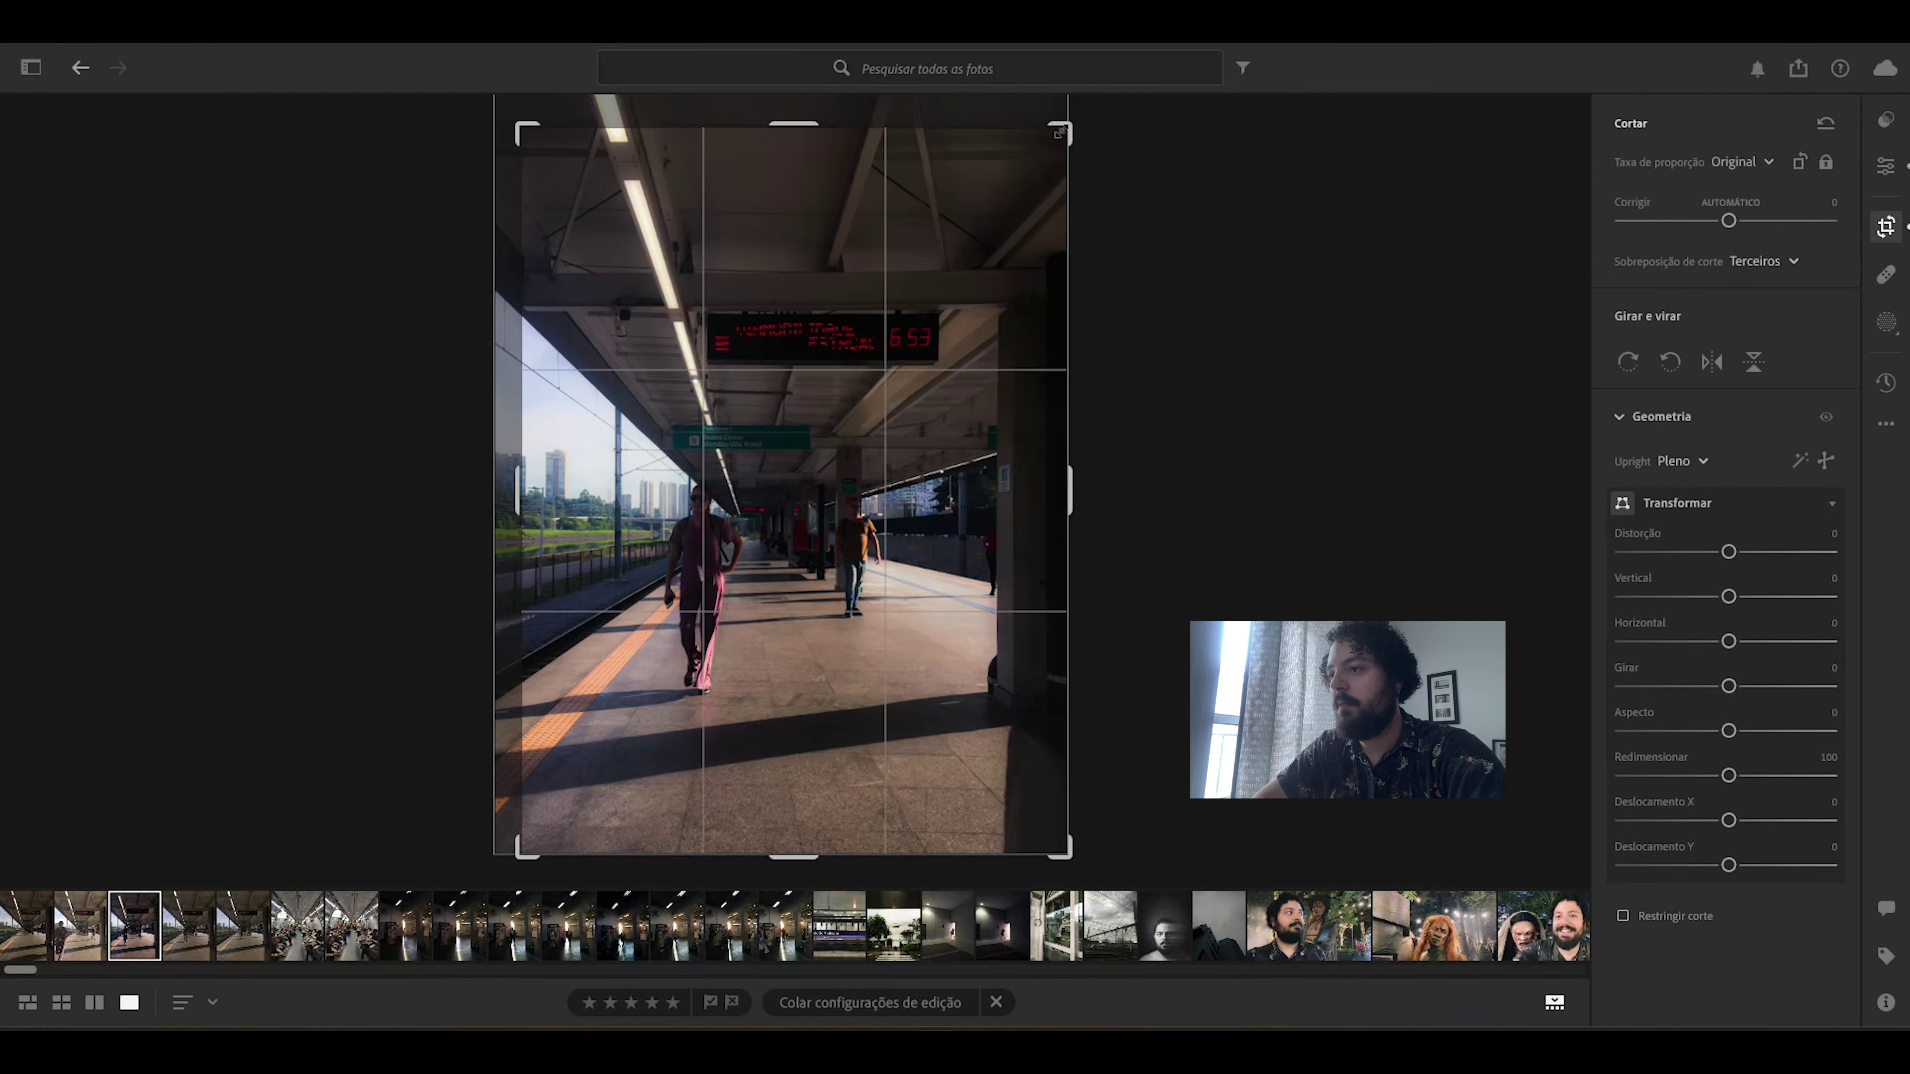
{"action": "left_click_drag", "start_coordinate": [1061, 133], "coordinate": [1048, 126]}
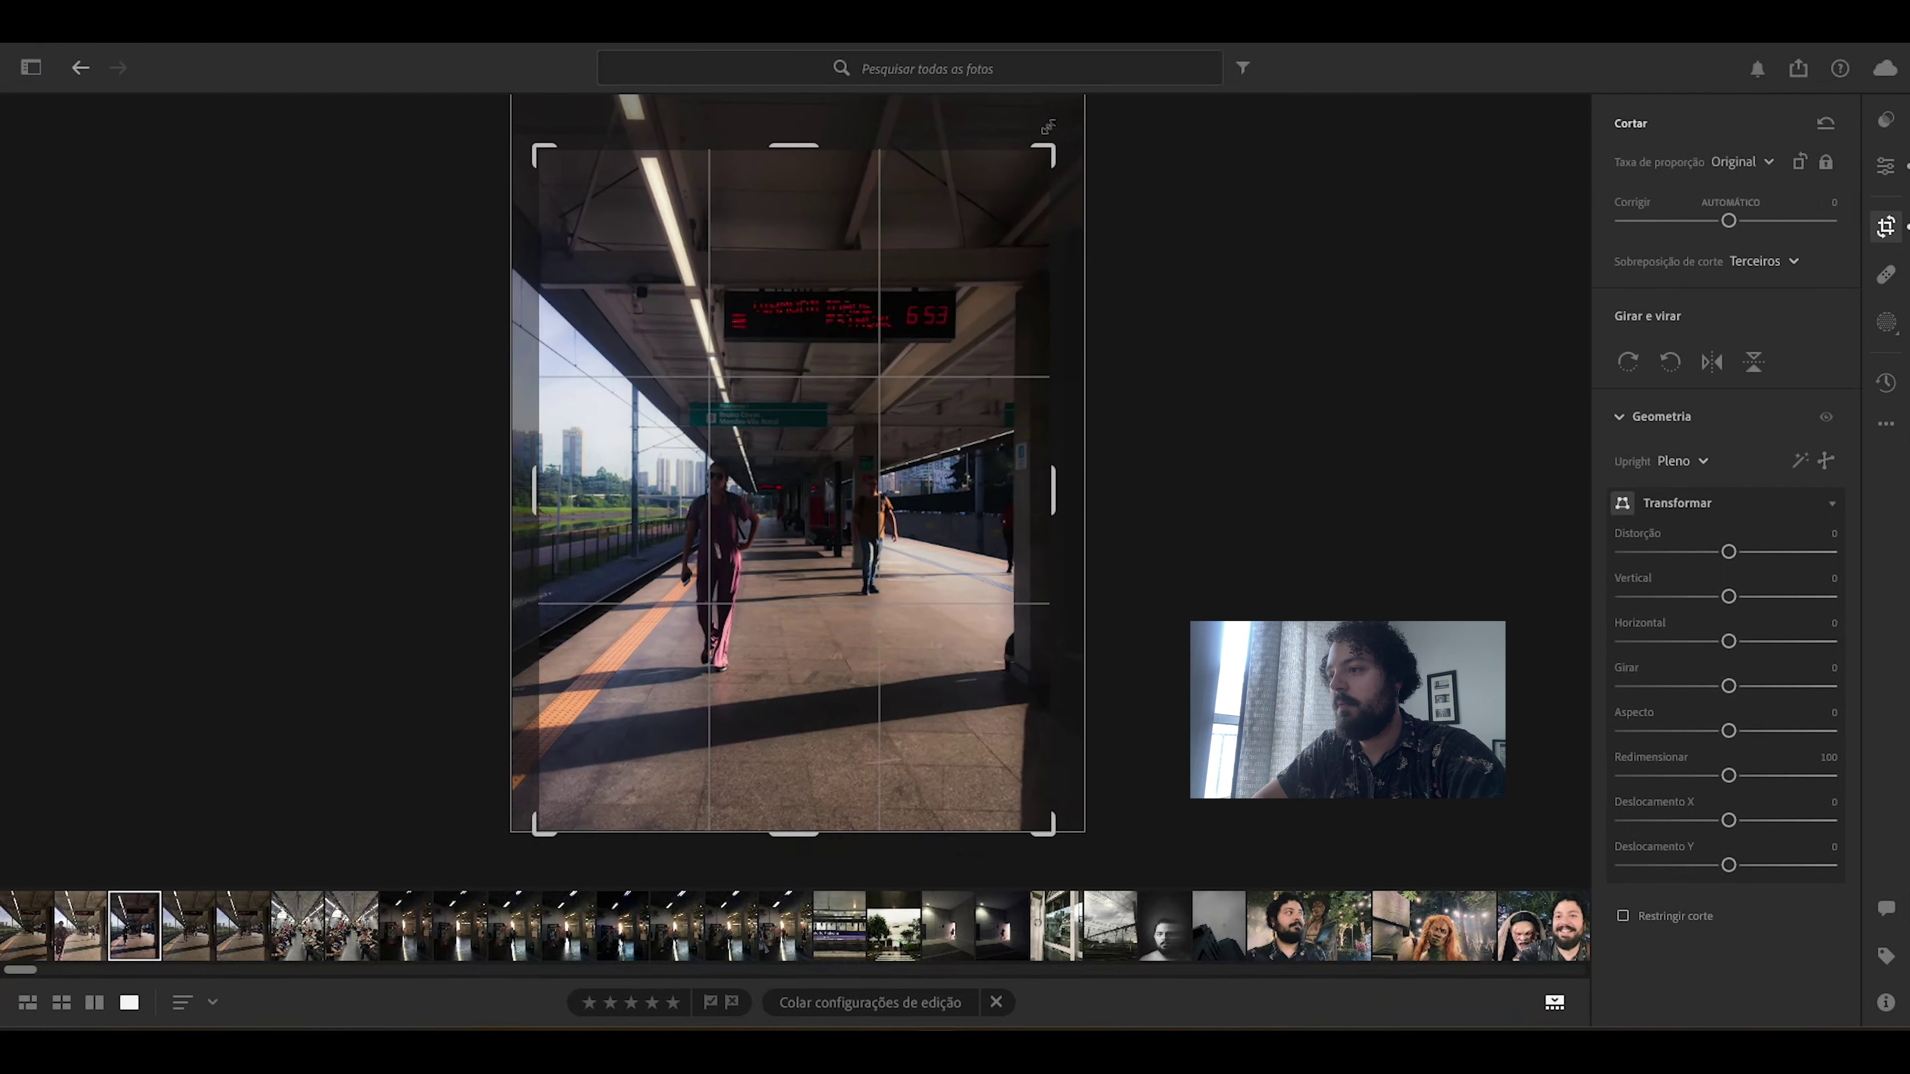
{"action": "key", "text": "e"}
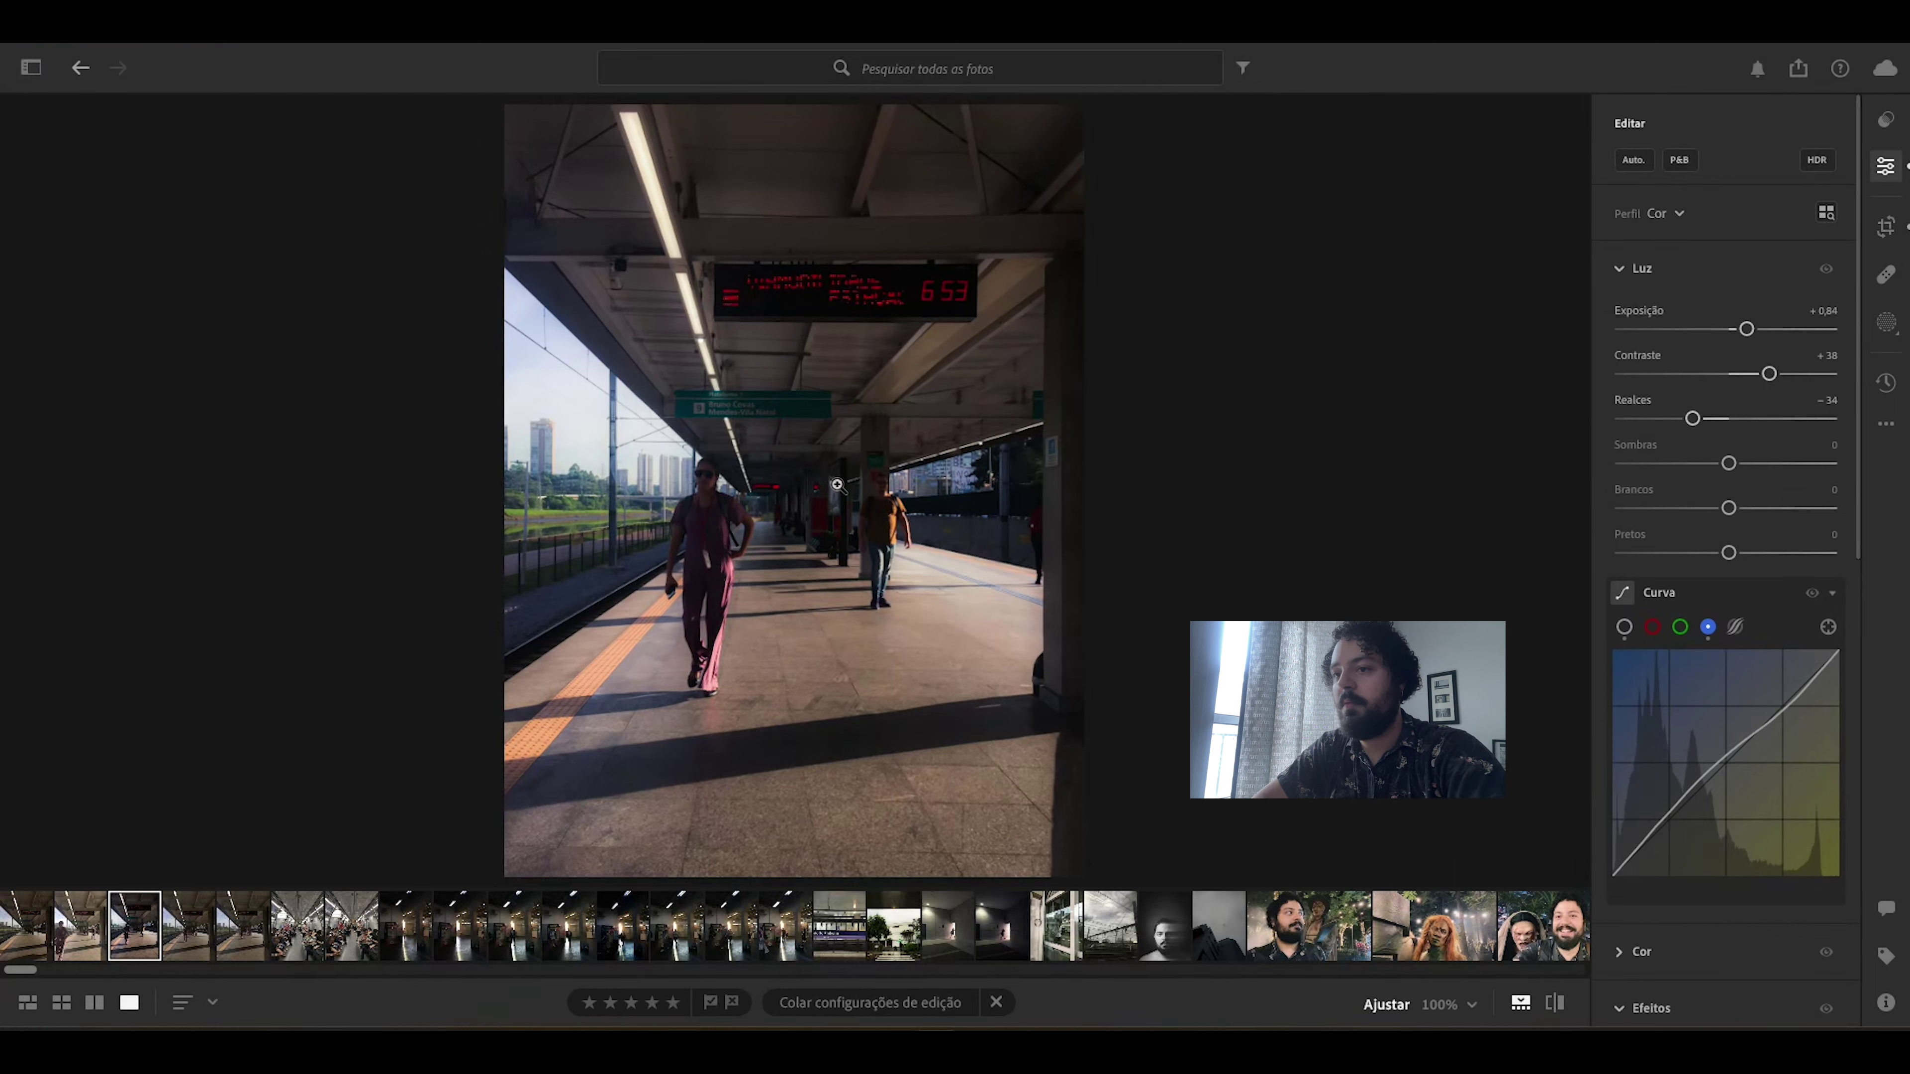
Step: Adjust the shadow and midtone points of the main tone curve, placing the midtone at about 47.8, 43.9, and compare with the original version
{"action": "scroll", "coordinate": [1714, 527], "scroll_direction": "down", "scroll_amount": 3}
{"action": "scroll", "coordinate": [1714, 525], "scroll_direction": "down", "scroll_amount": 7}
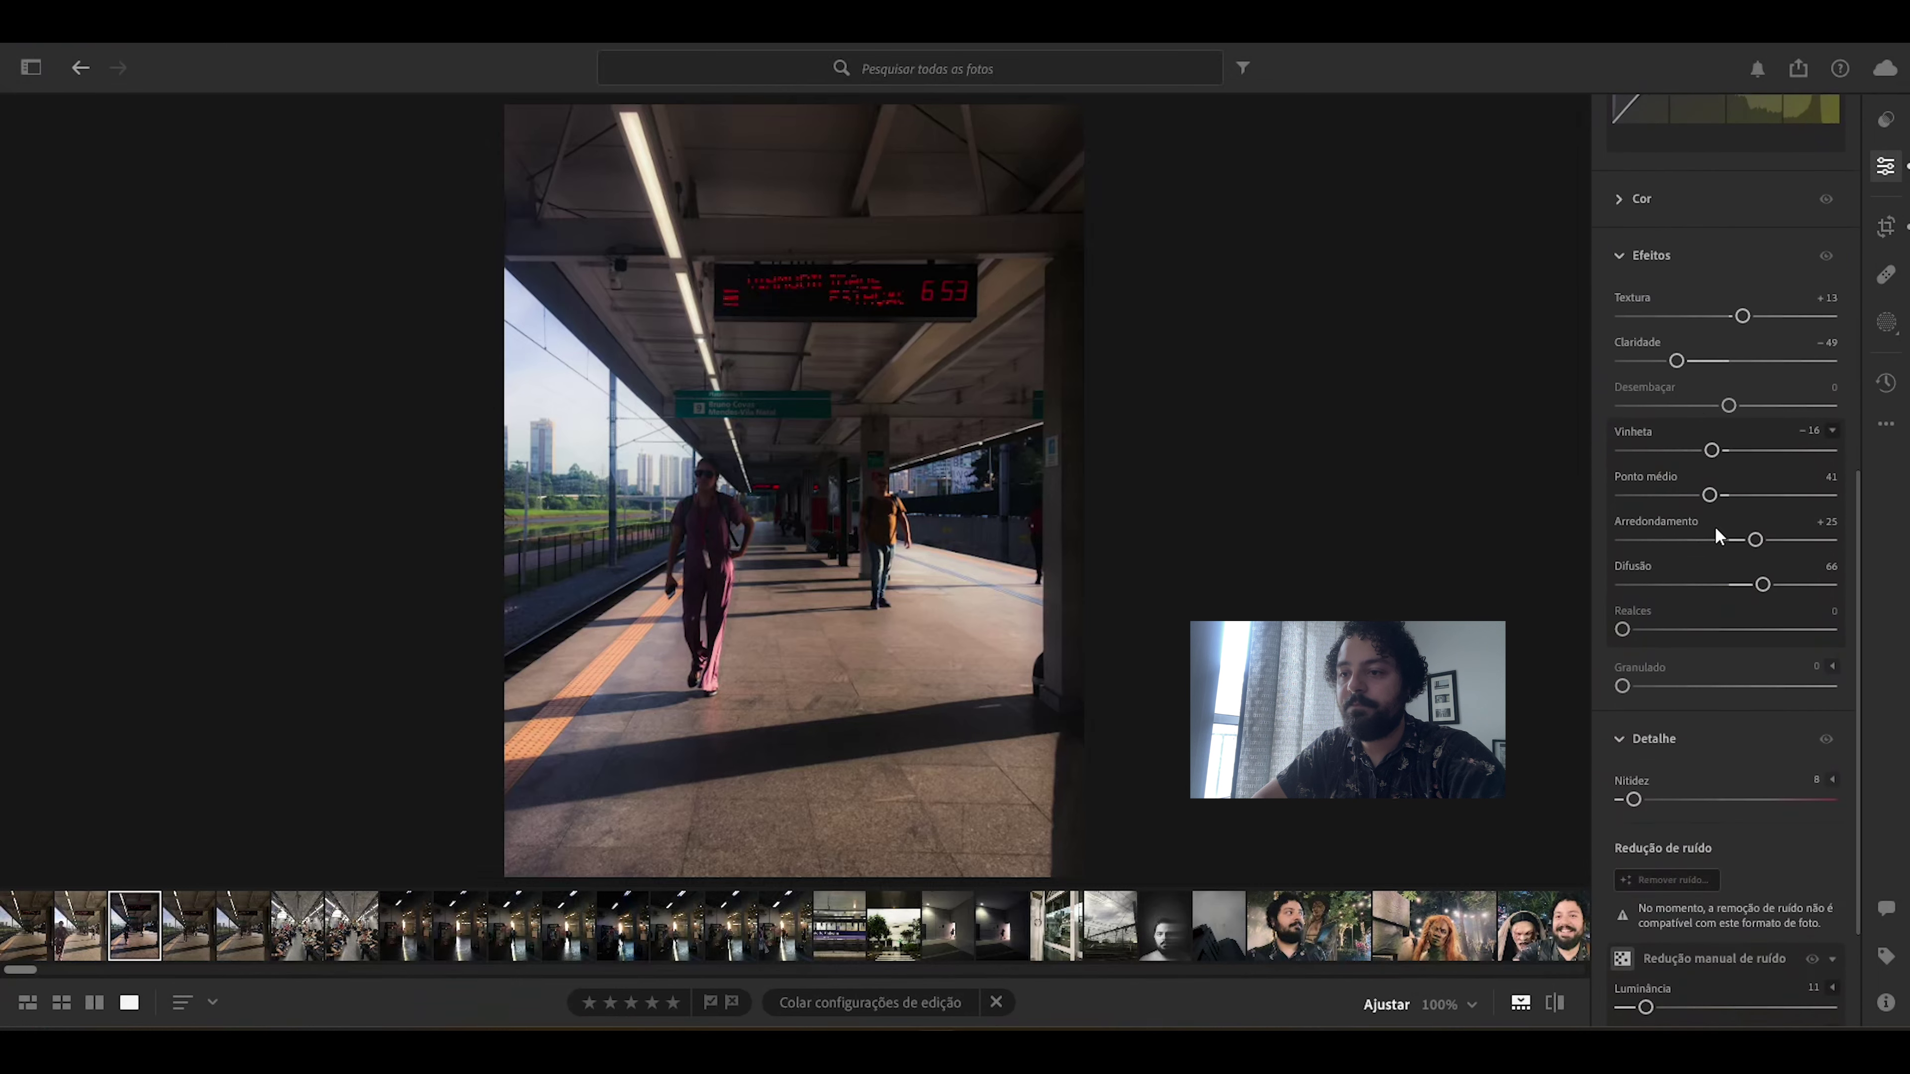
{"action": "scroll", "coordinate": [1647, 763], "scroll_direction": "down", "scroll_amount": 2}
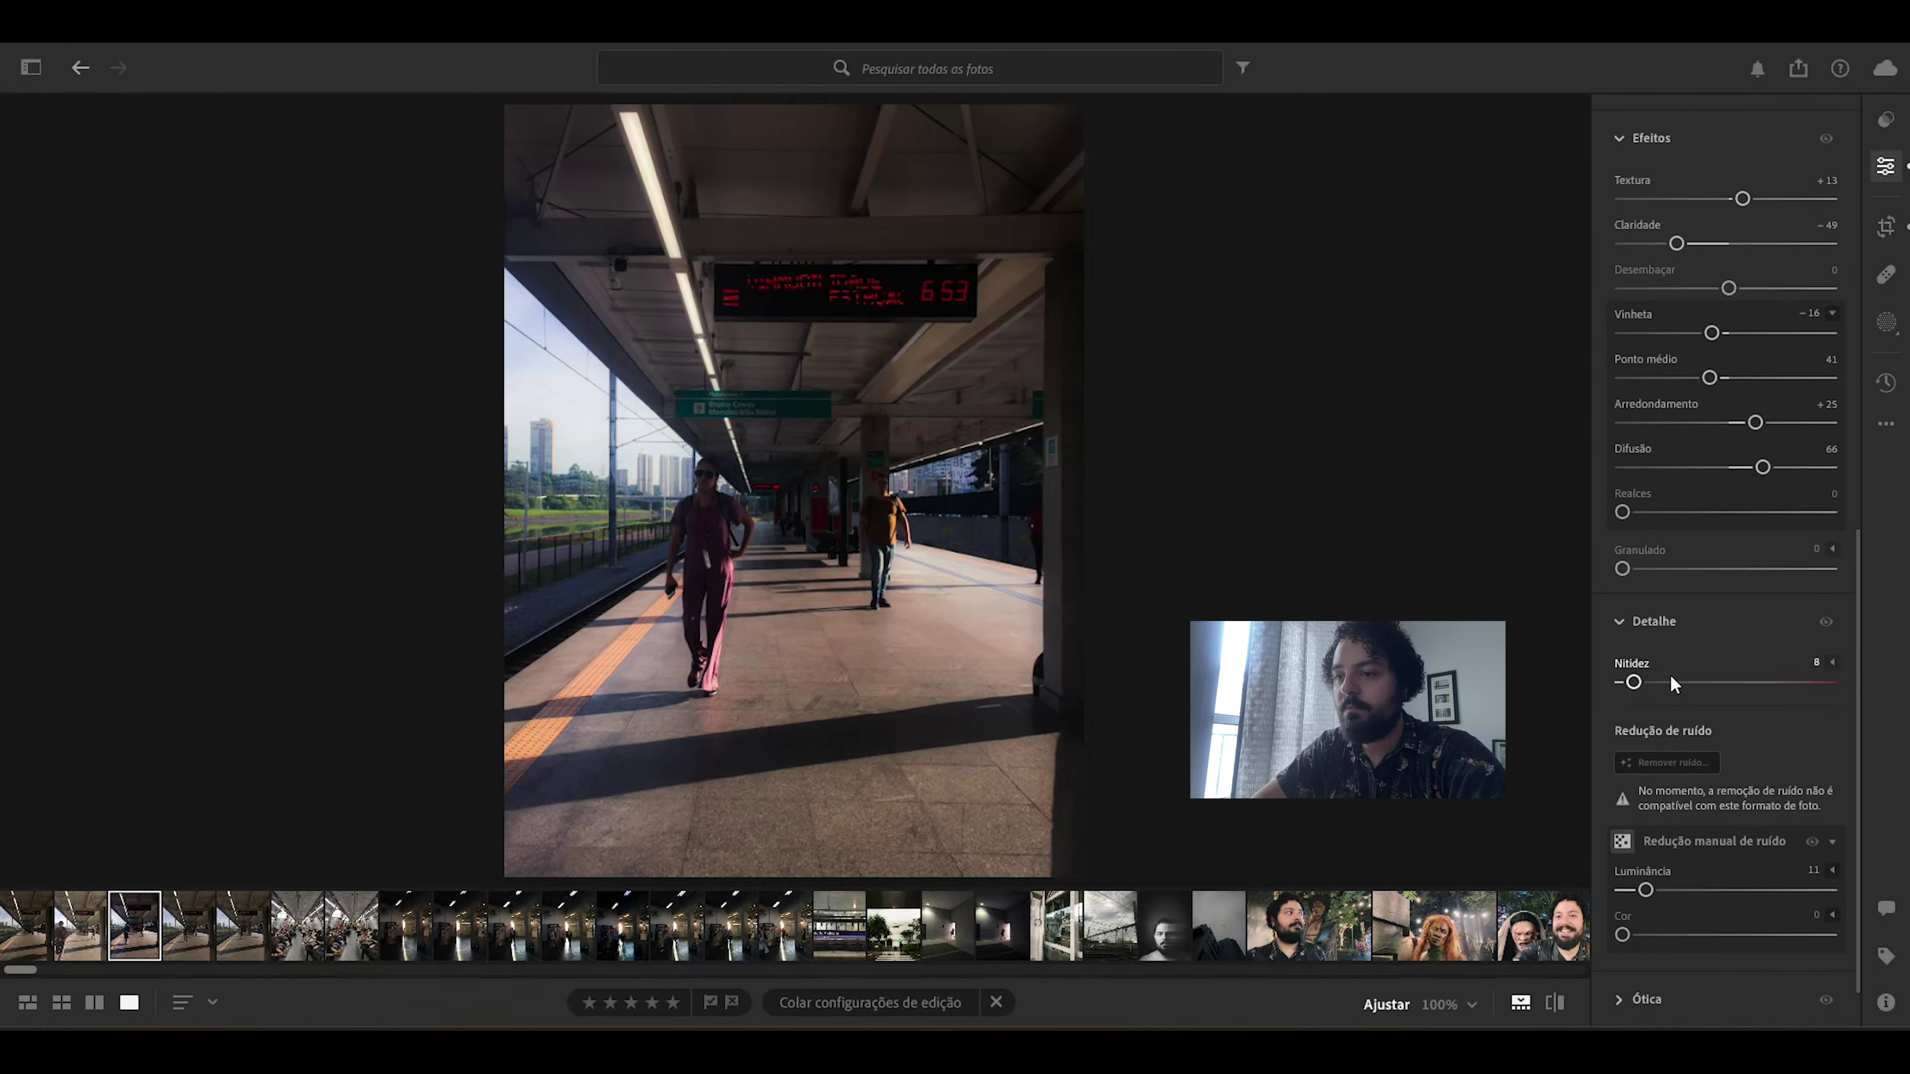
{"action": "left_click_drag", "start_coordinate": [1671, 678], "coordinate": [1658, 690]}
{"action": "scroll", "coordinate": [1682, 497], "scroll_direction": "up", "scroll_amount": 6}
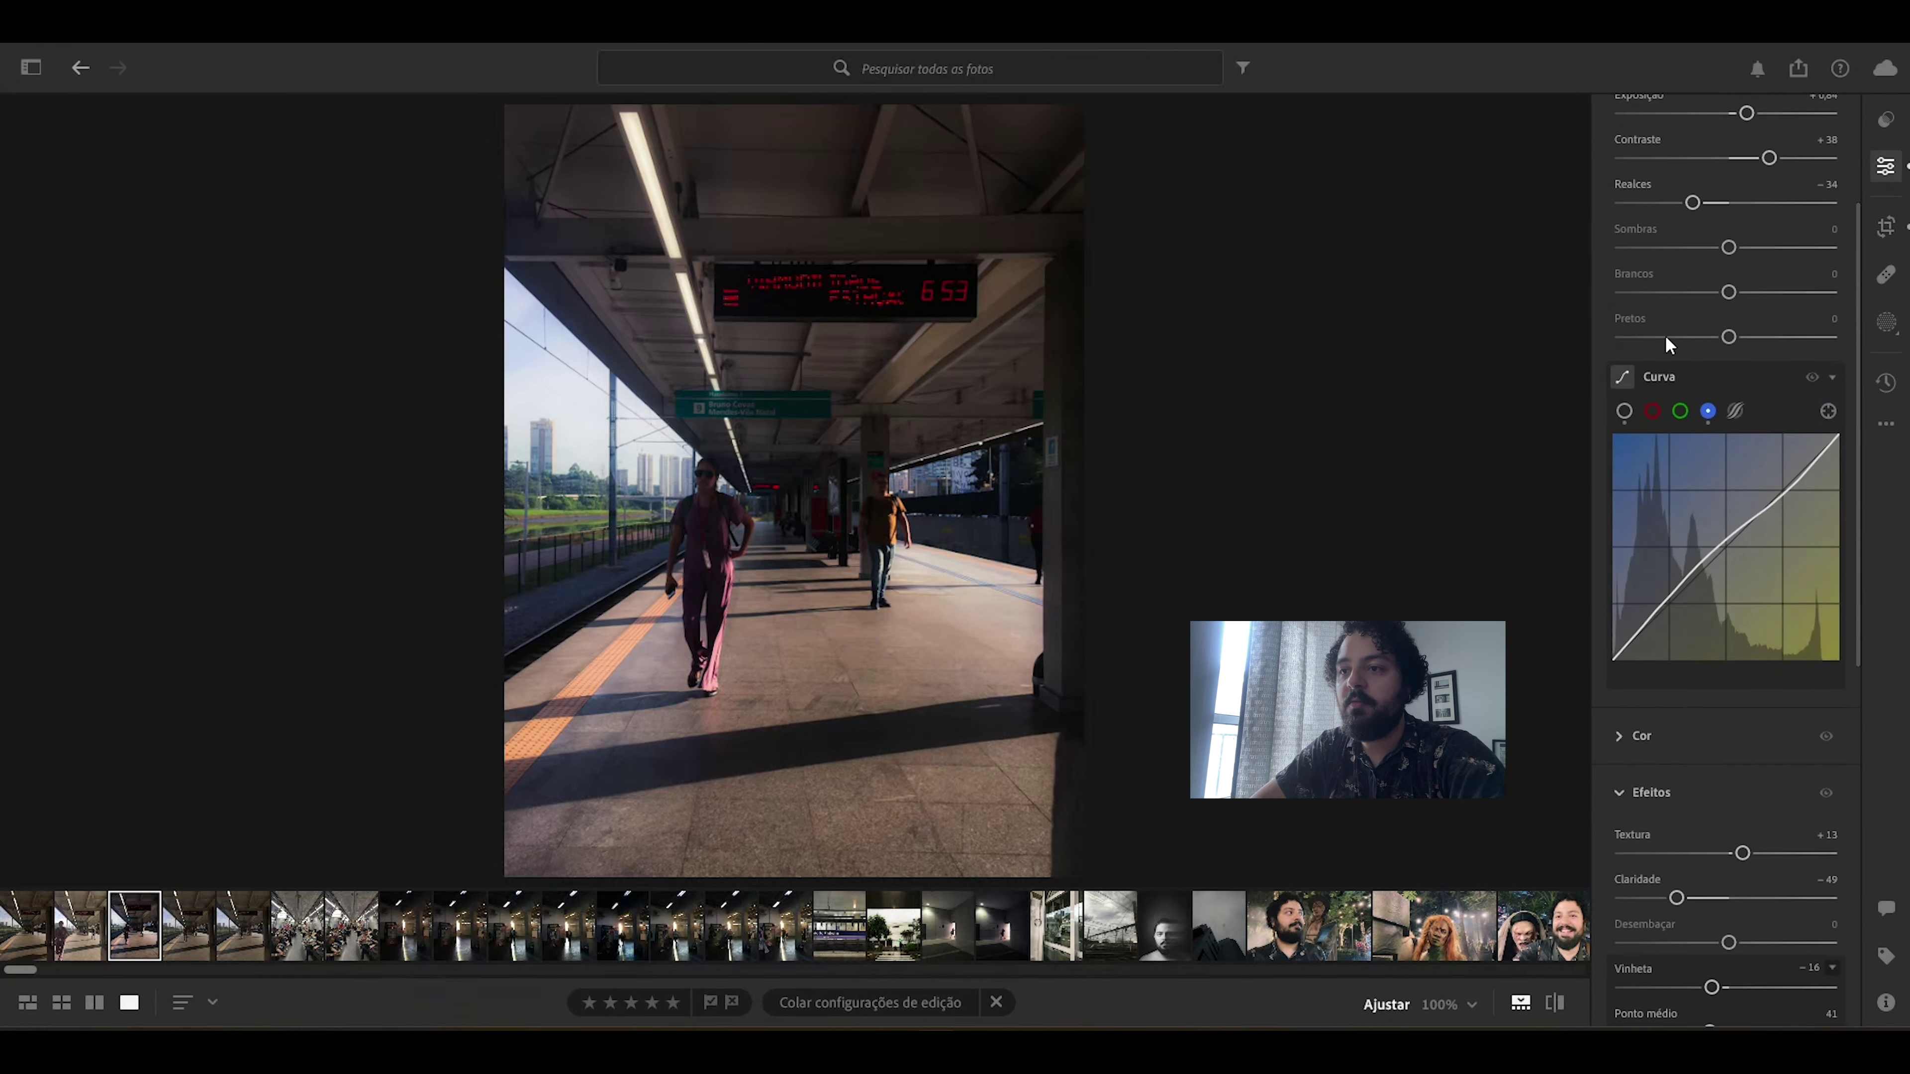
{"action": "left_click", "coordinate": [1622, 412]}
{"action": "left_click_drag", "start_coordinate": [1663, 620], "coordinate": [1663, 612]}
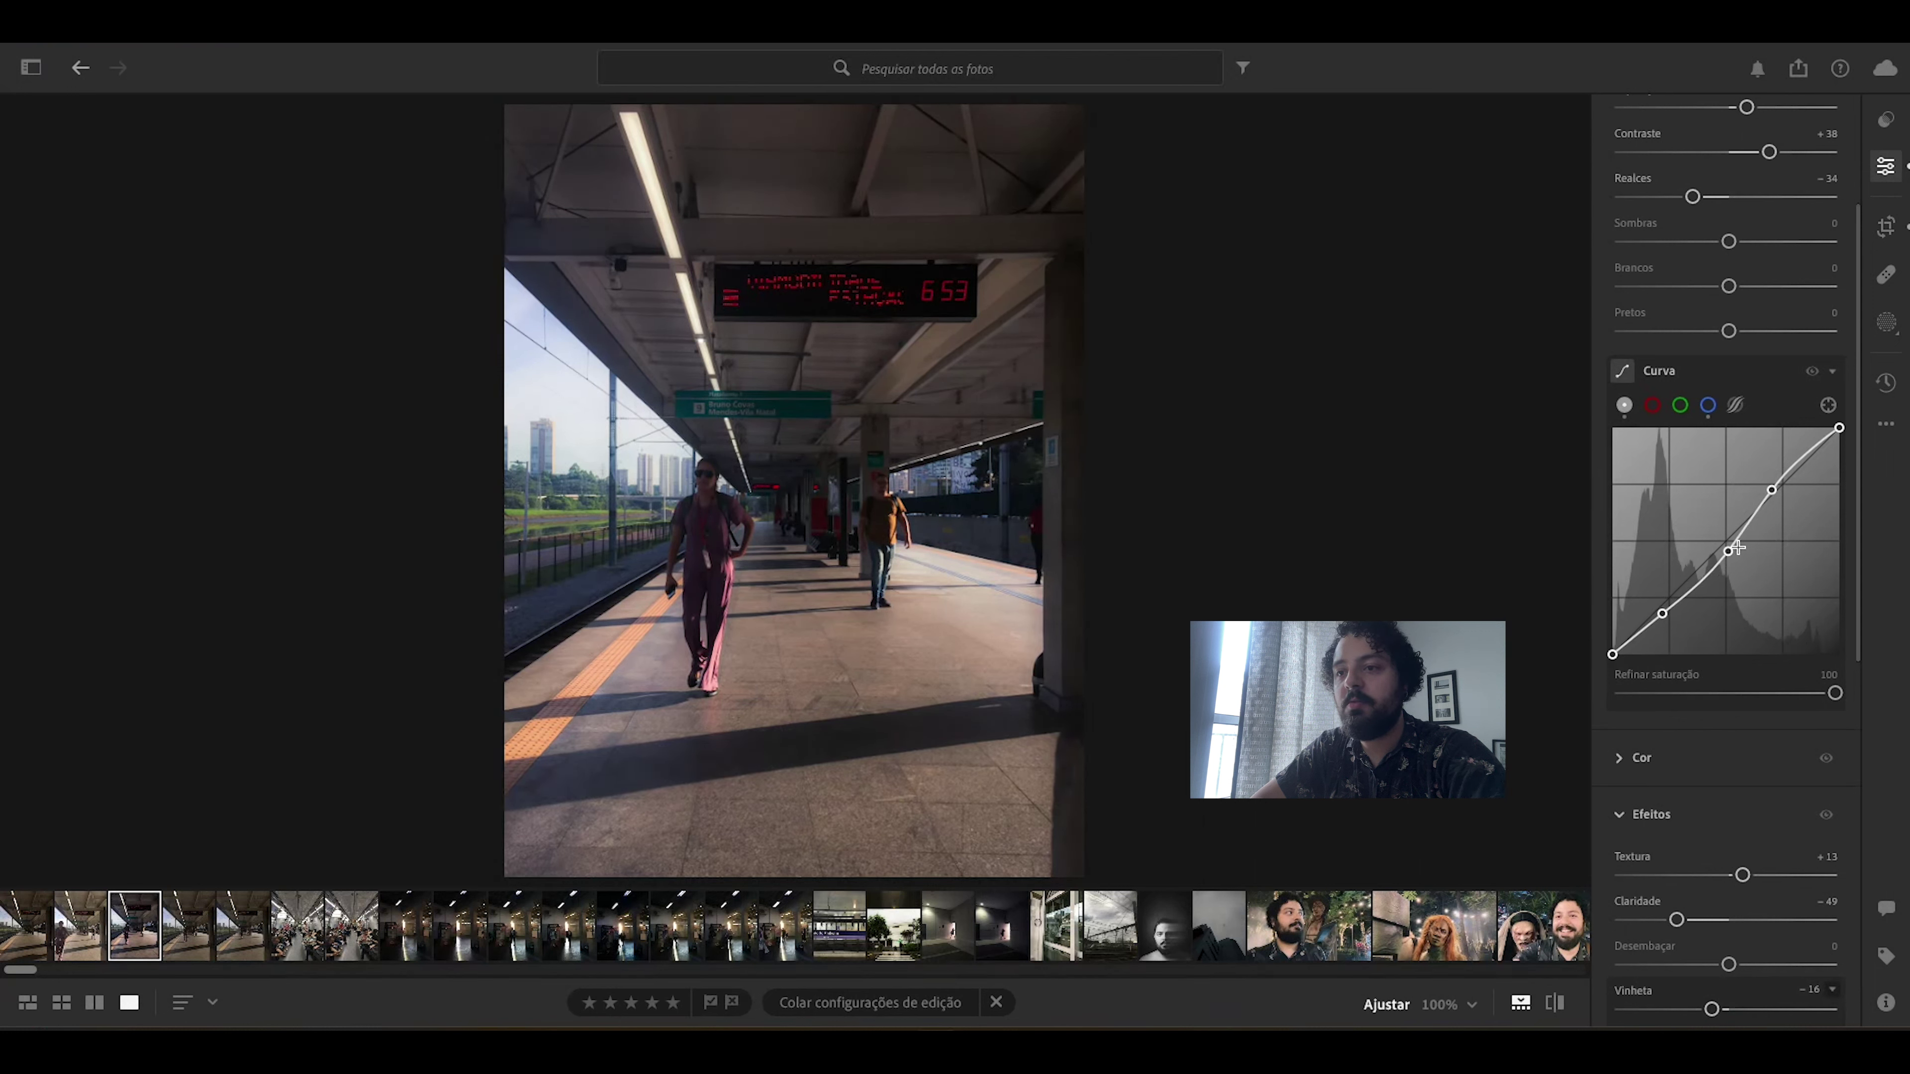
{"action": "left_click_drag", "start_coordinate": [1719, 545], "coordinate": [1720, 553]}
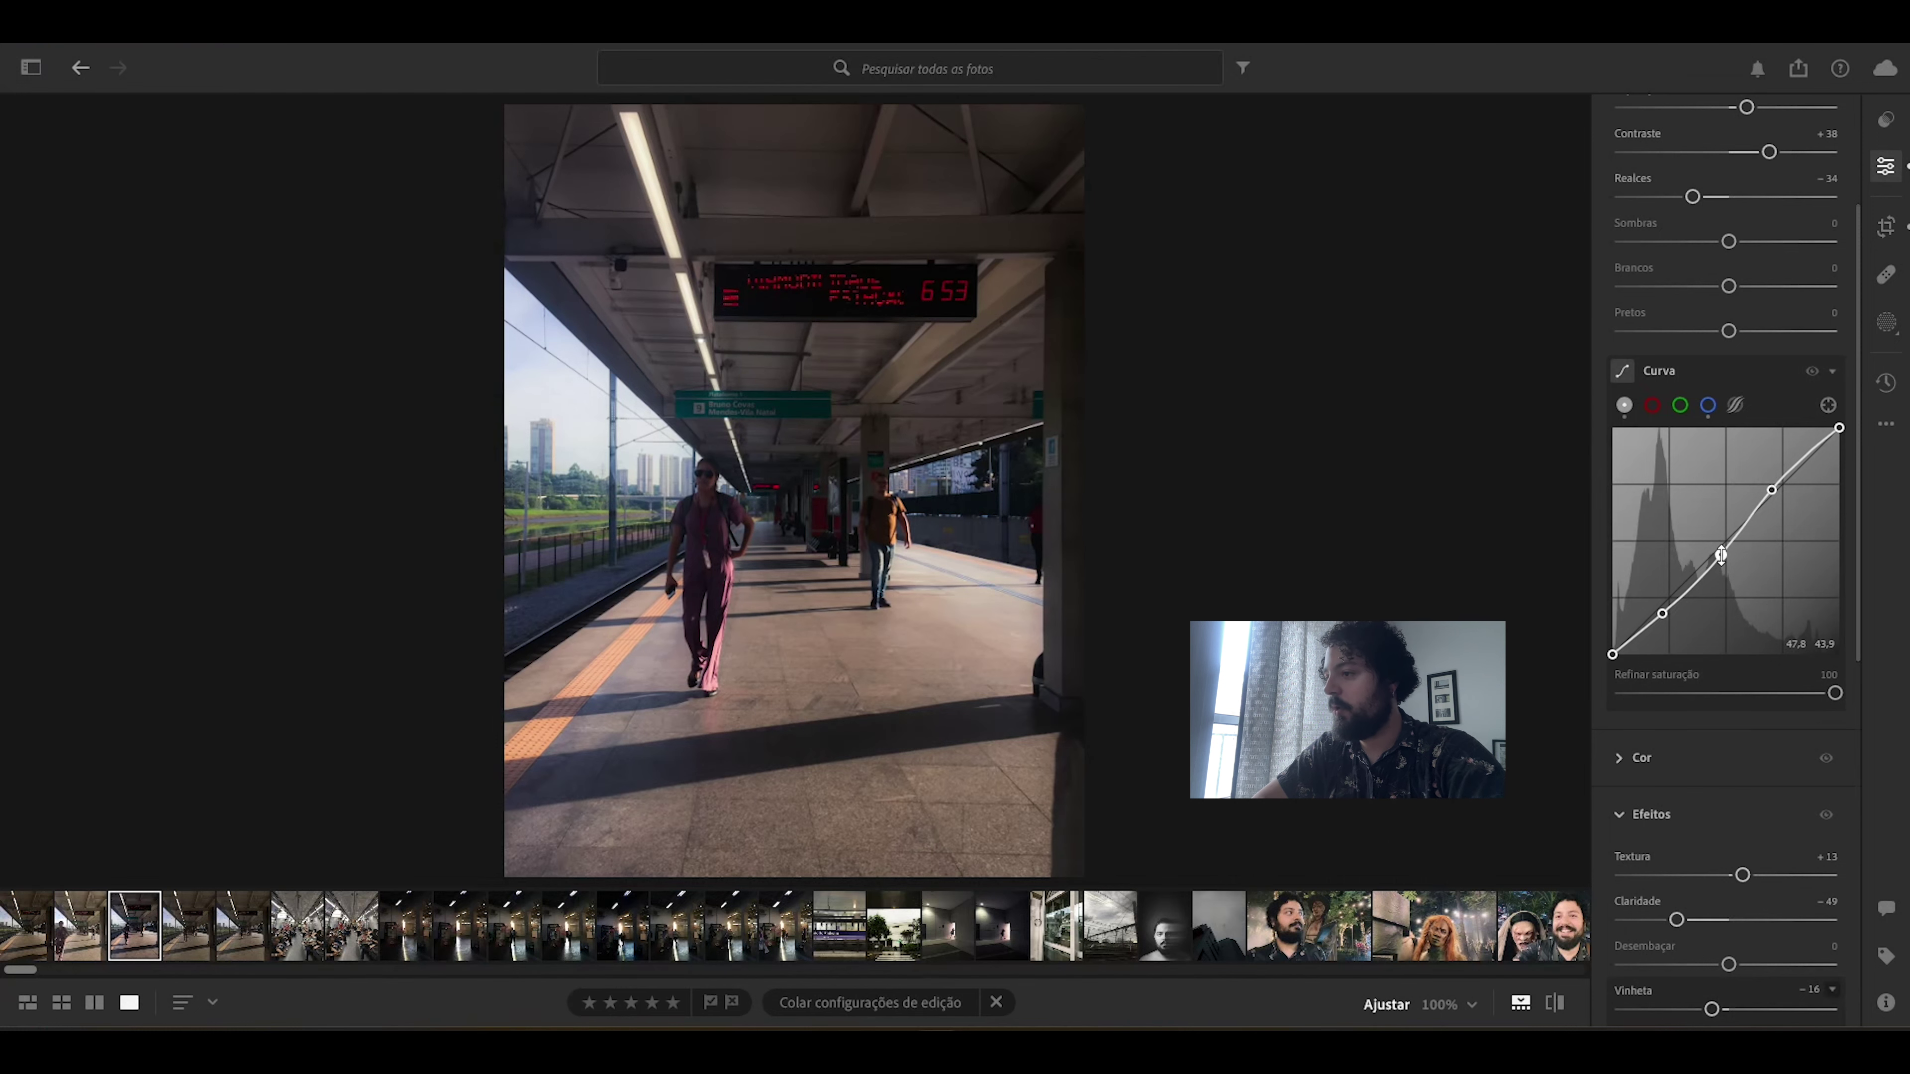
{"action": "left_click", "coordinate": [1560, 1006]}
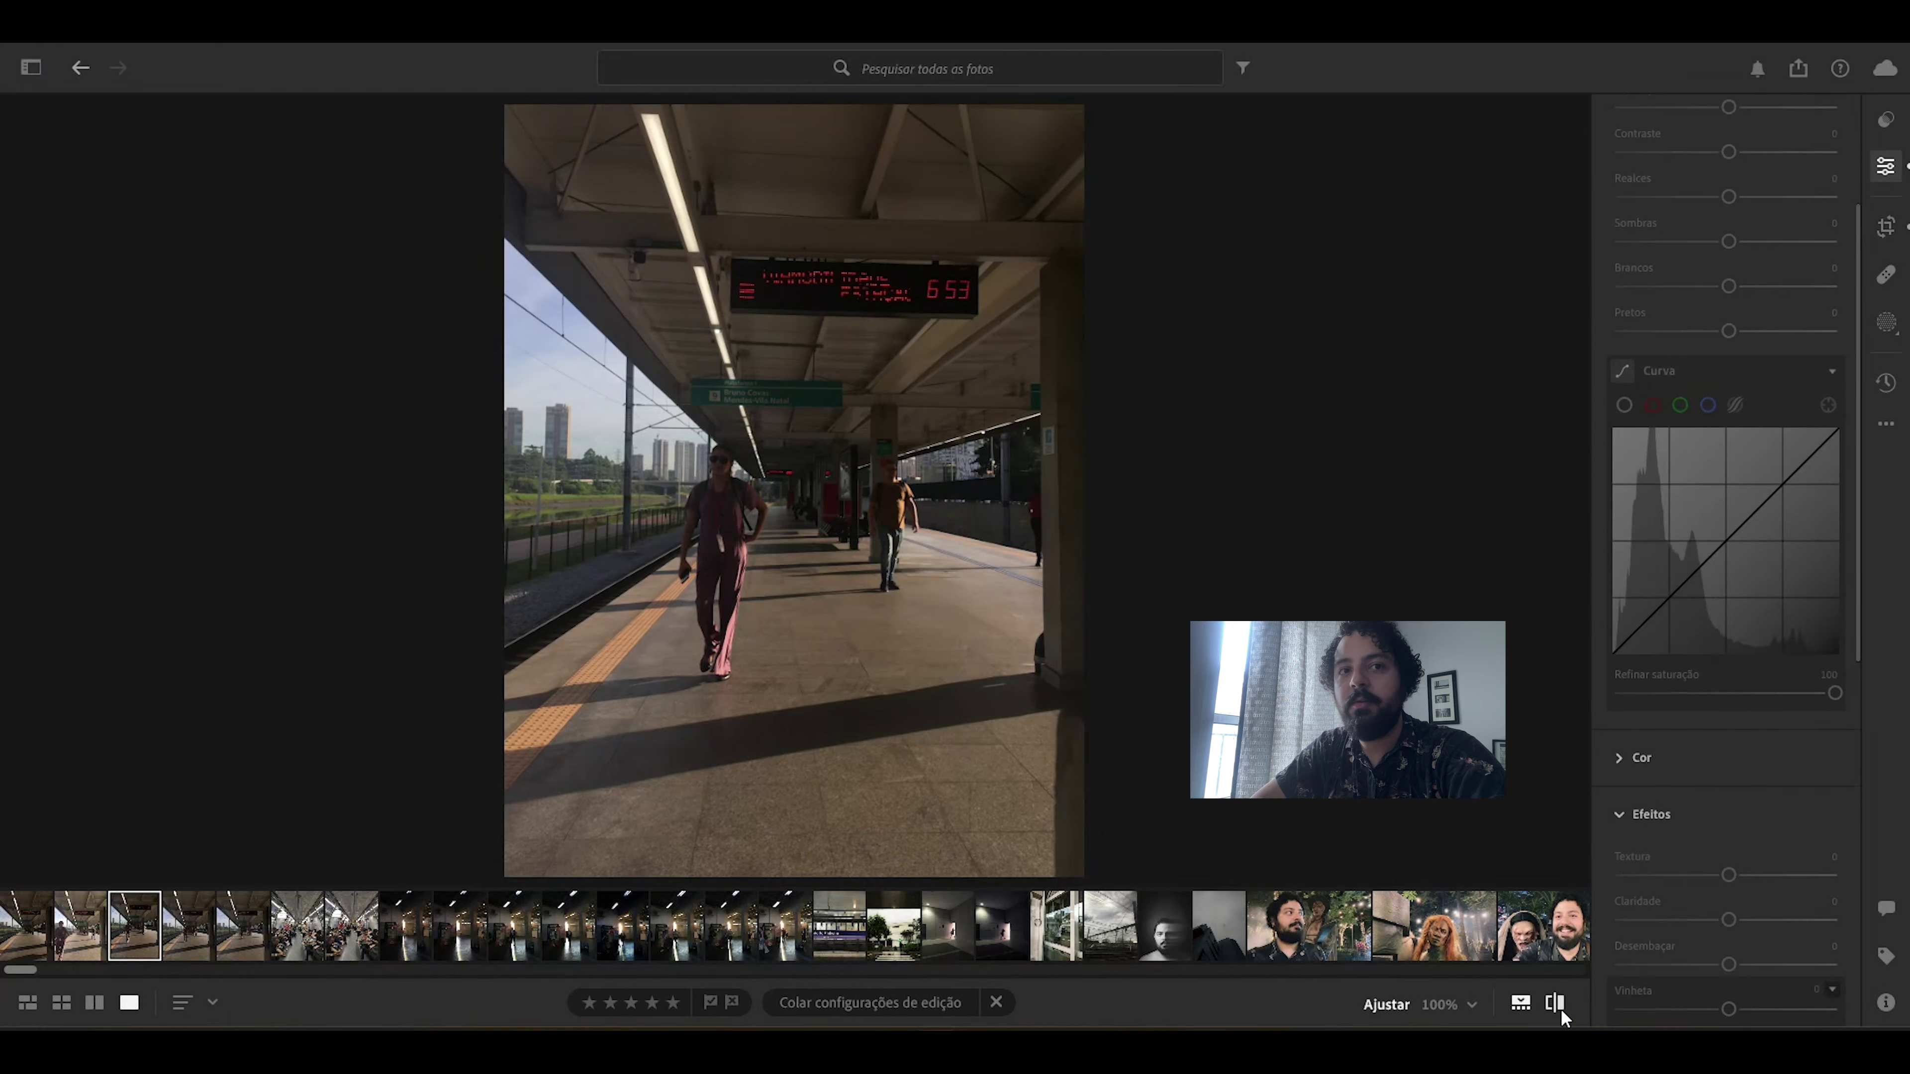
{"action": "left_click", "coordinate": [1554, 1003]}
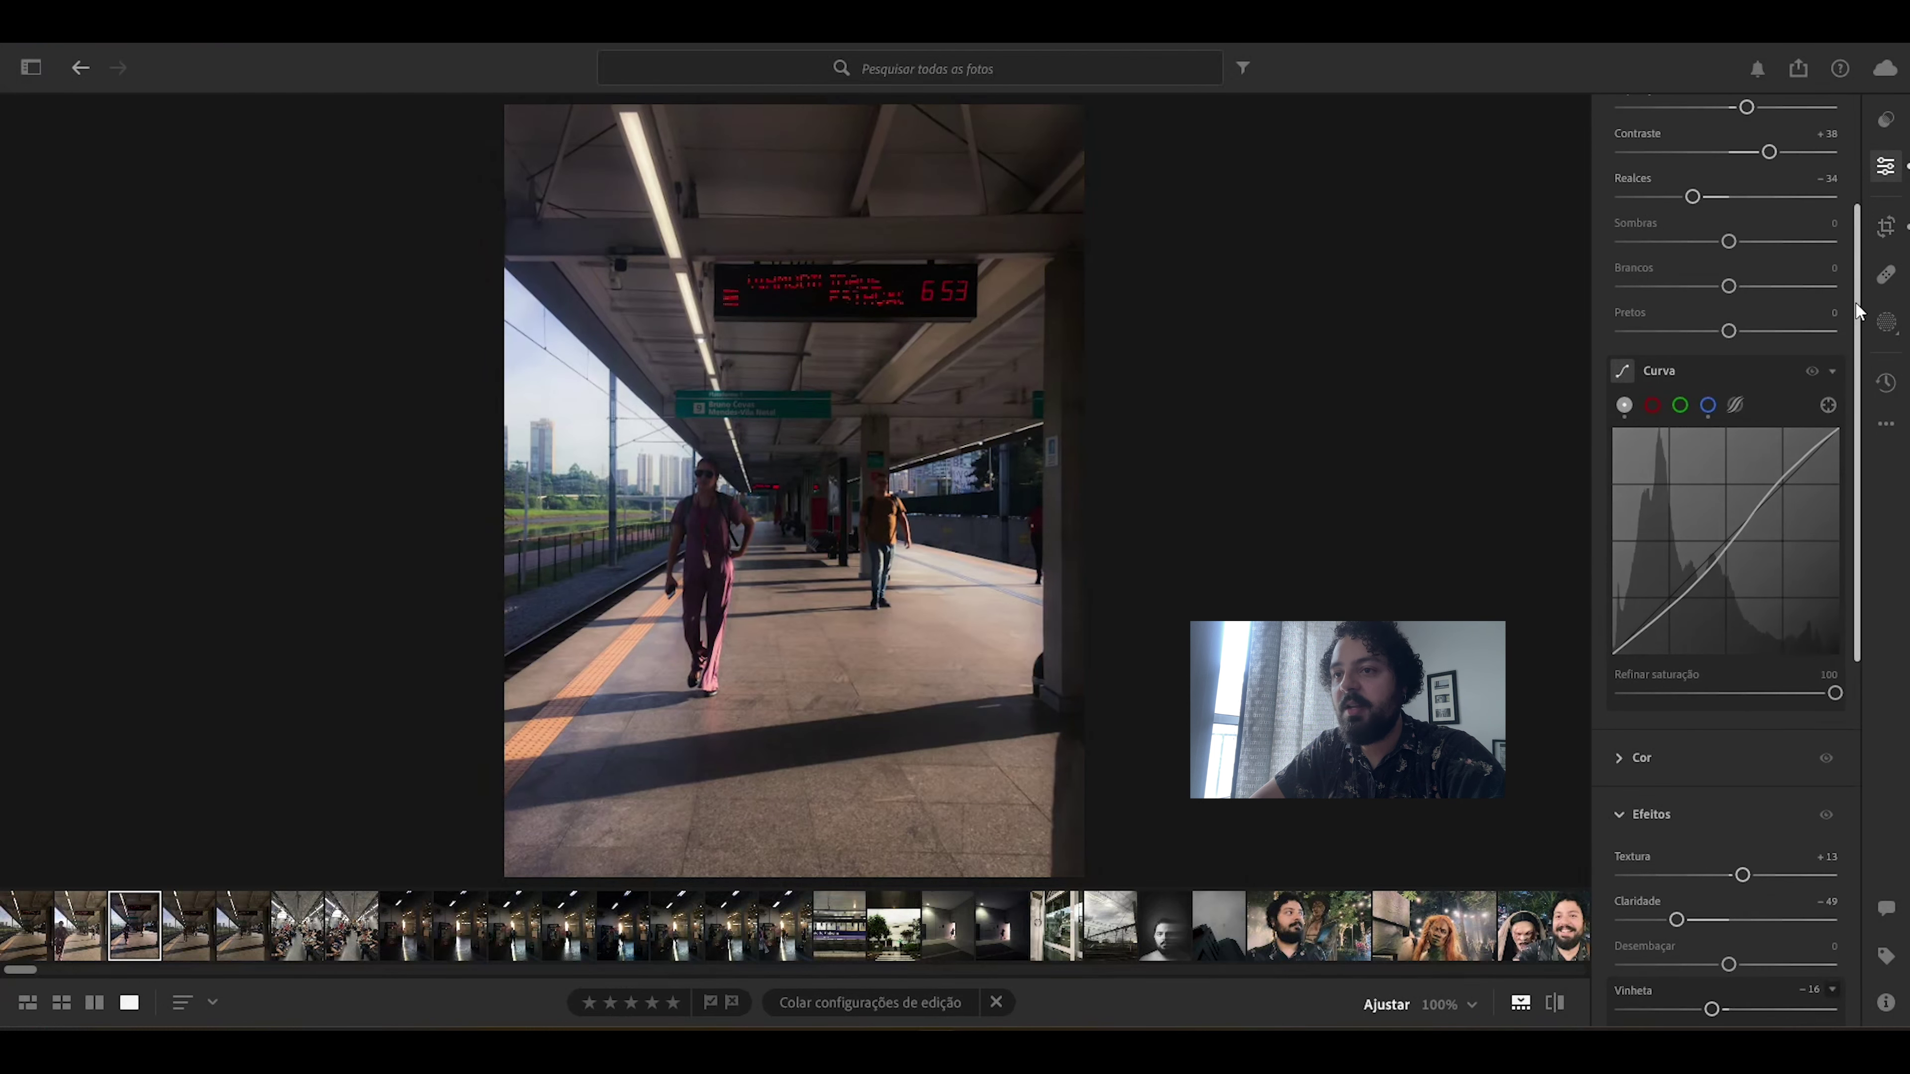
Step: Apply the Monocromático profile to the platform photo and darken it with Shadows at -32 and Blacks at -30
{"action": "scroll", "coordinate": [1859, 186], "scroll_direction": "up", "scroll_amount": 3}
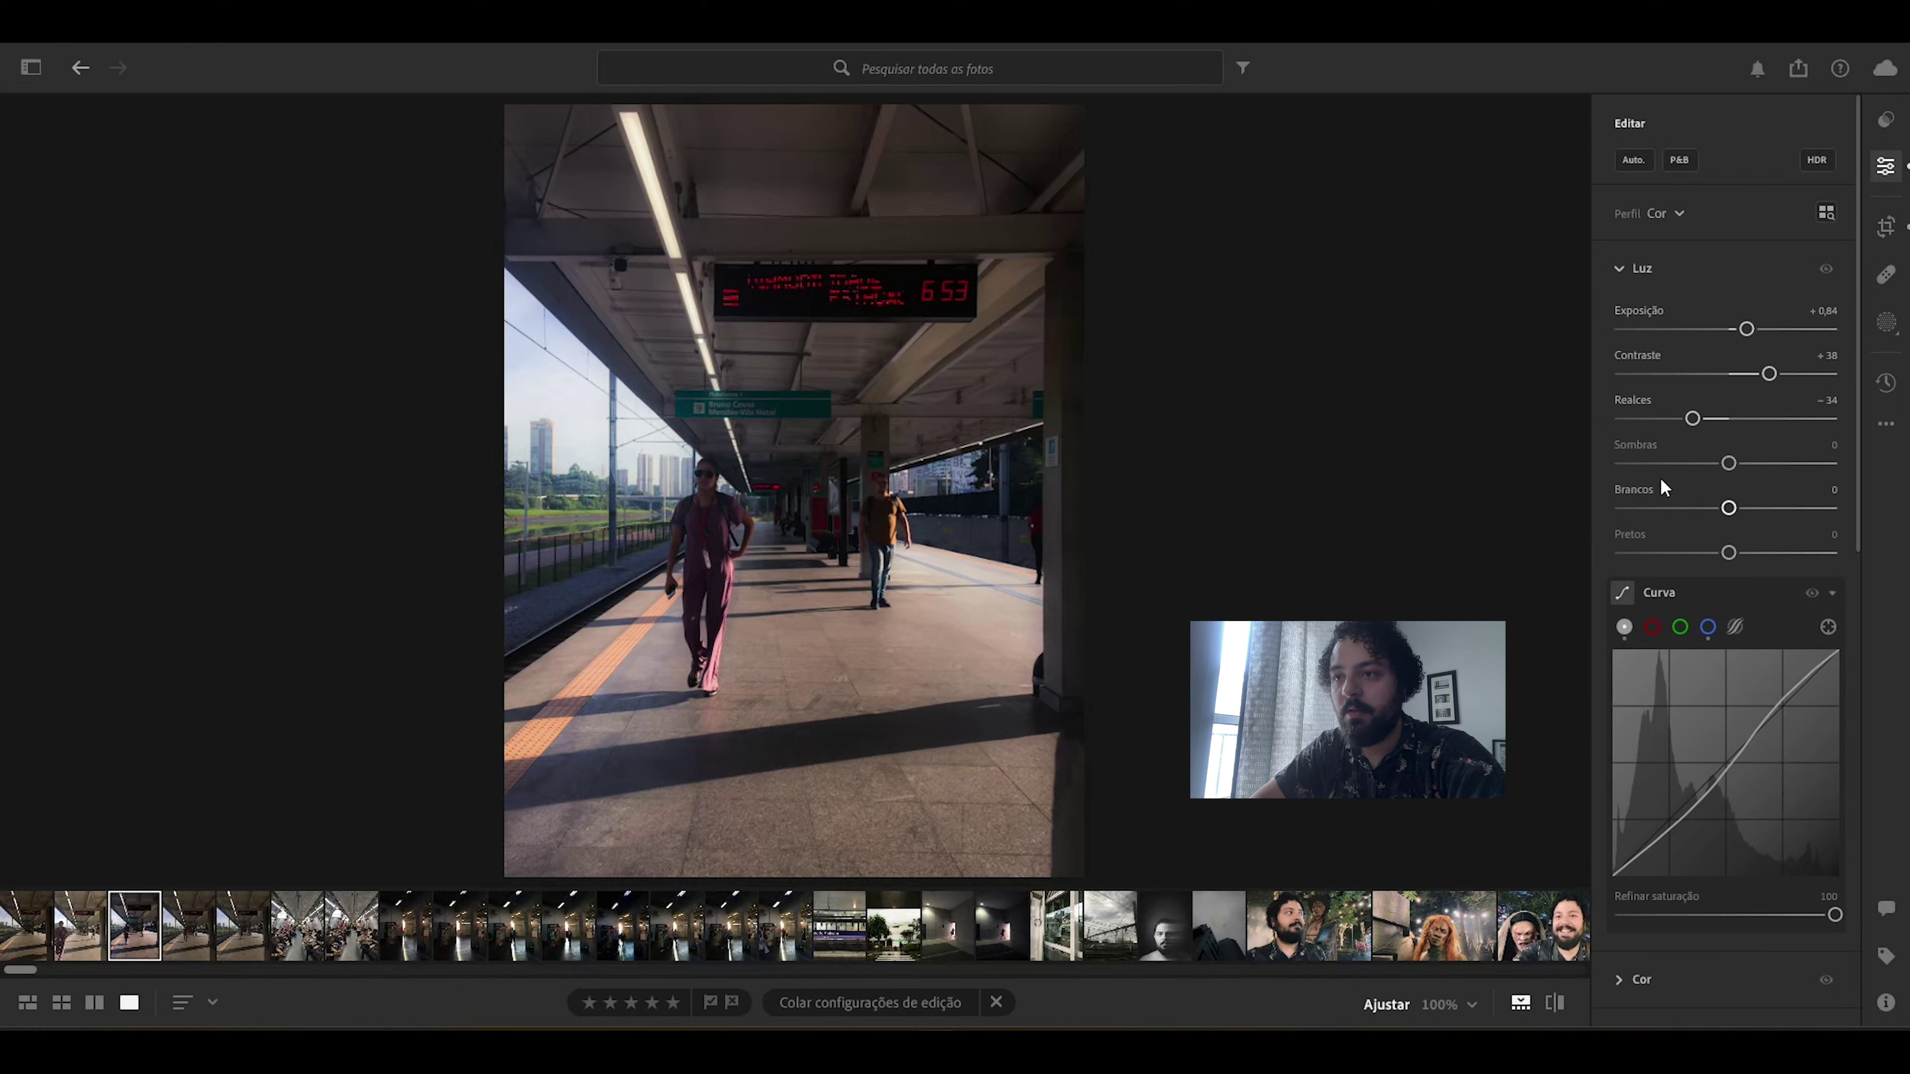
{"action": "left_click", "coordinate": [1677, 216]}
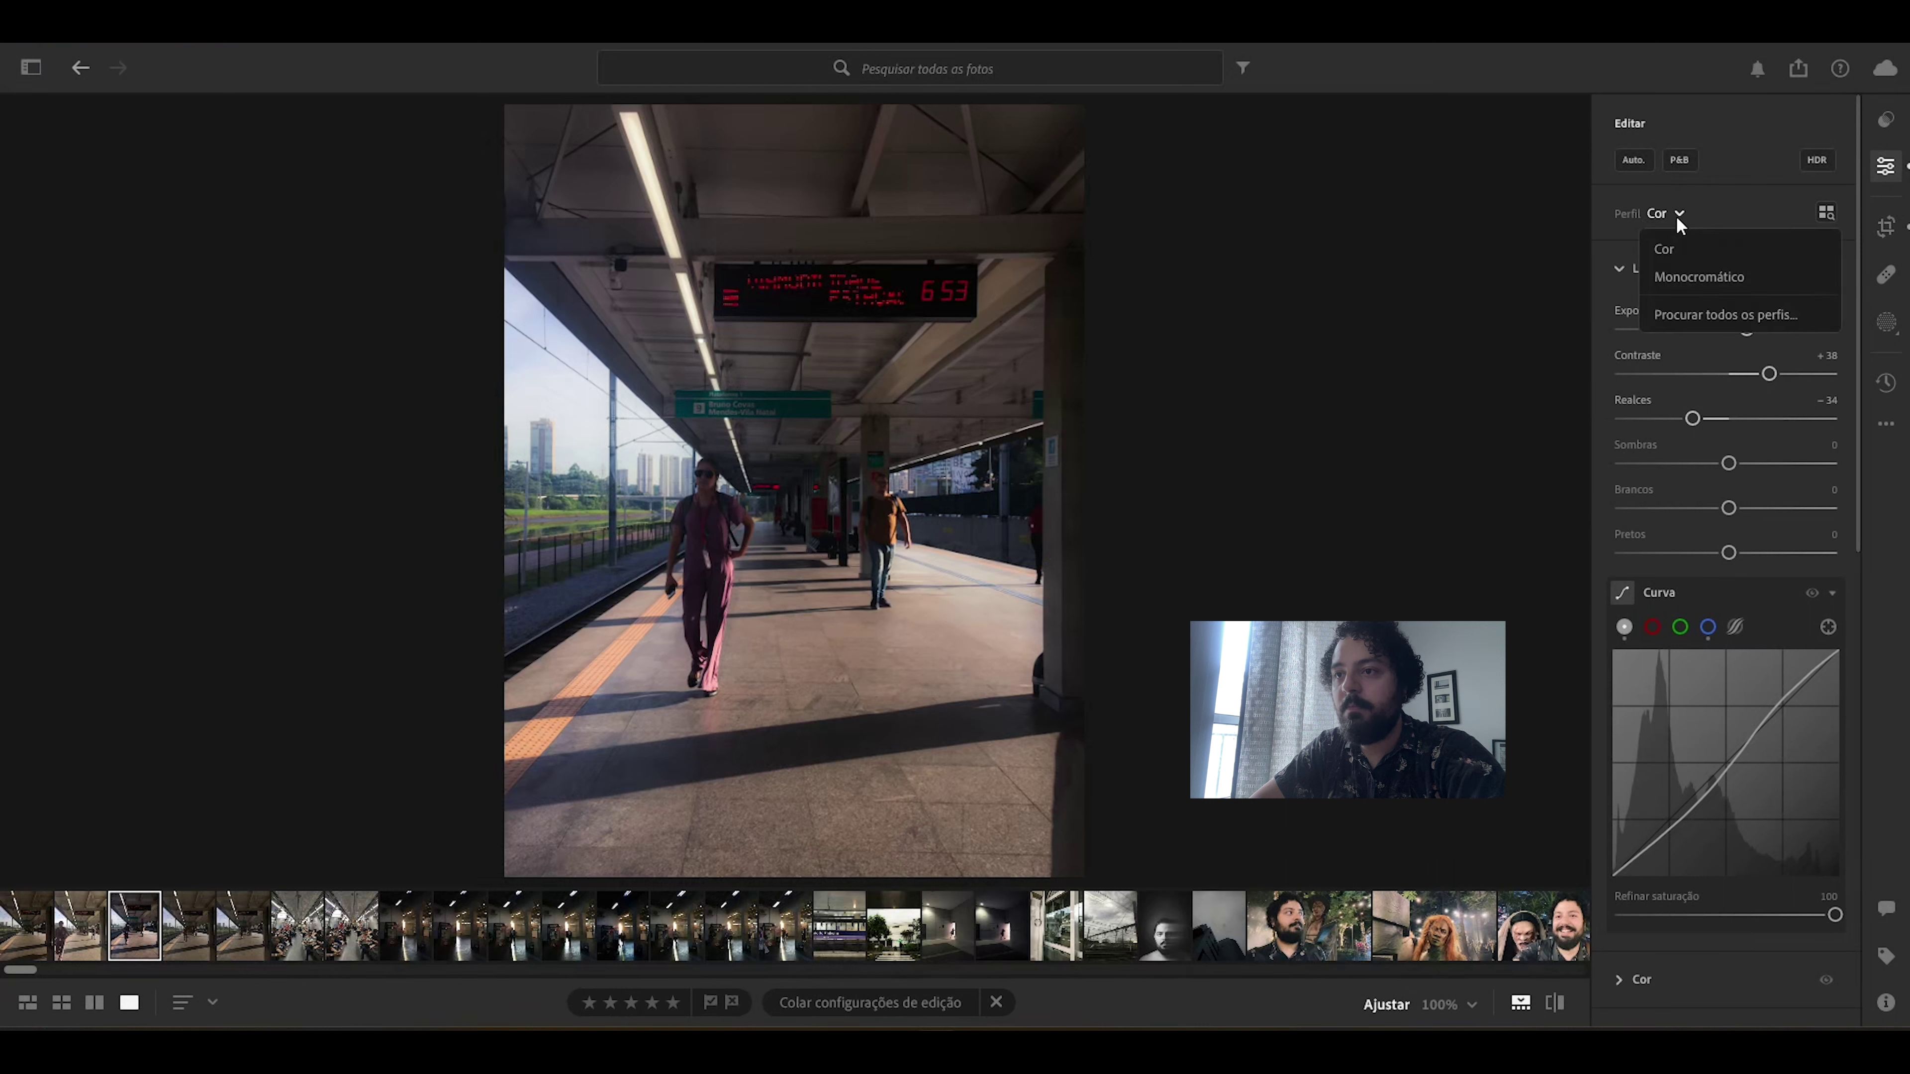
{"action": "left_click", "coordinate": [1692, 279]}
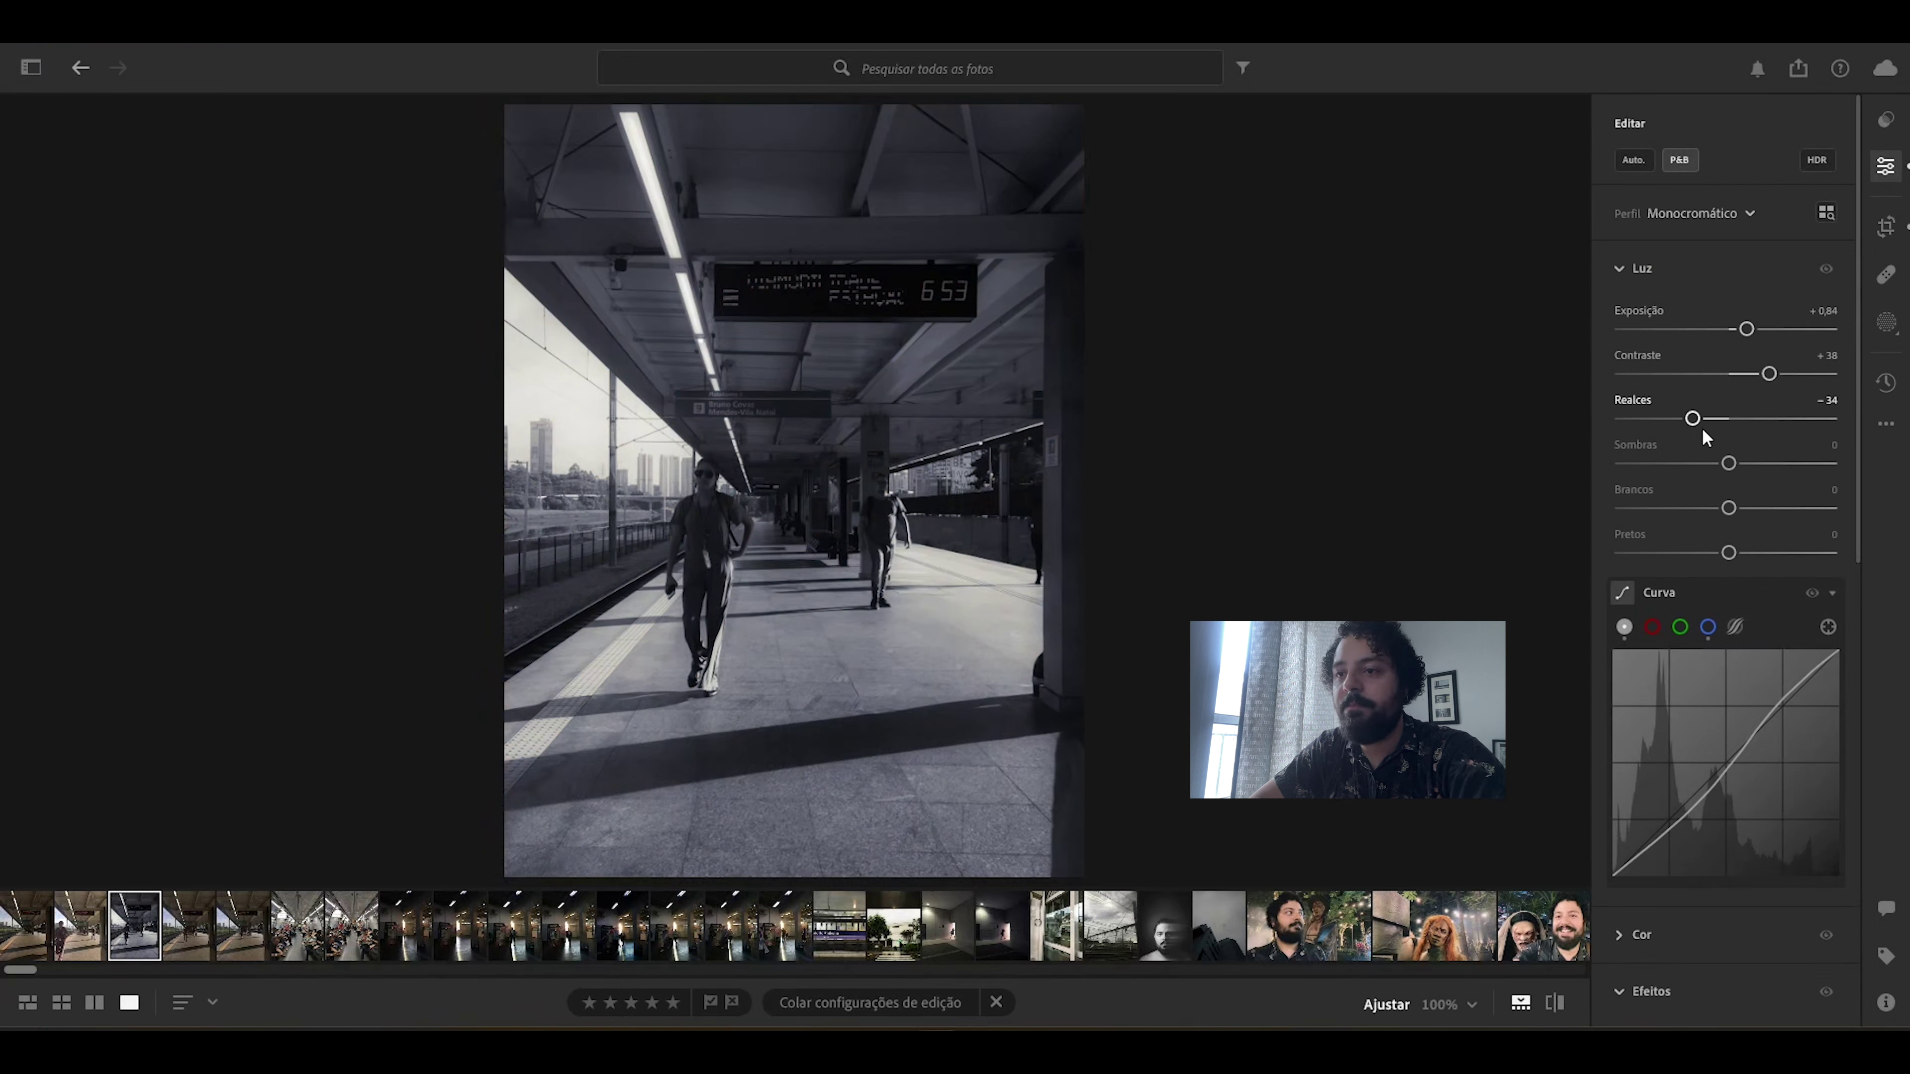
{"action": "mouse_move", "coordinate": [1728, 462]}
{"action": "left_mouse_down"}
{"action": "mouse_move", "coordinate": [1670, 470]}
{"action": "mouse_move", "coordinate": [1694, 467]}
{"action": "left_mouse_up"}
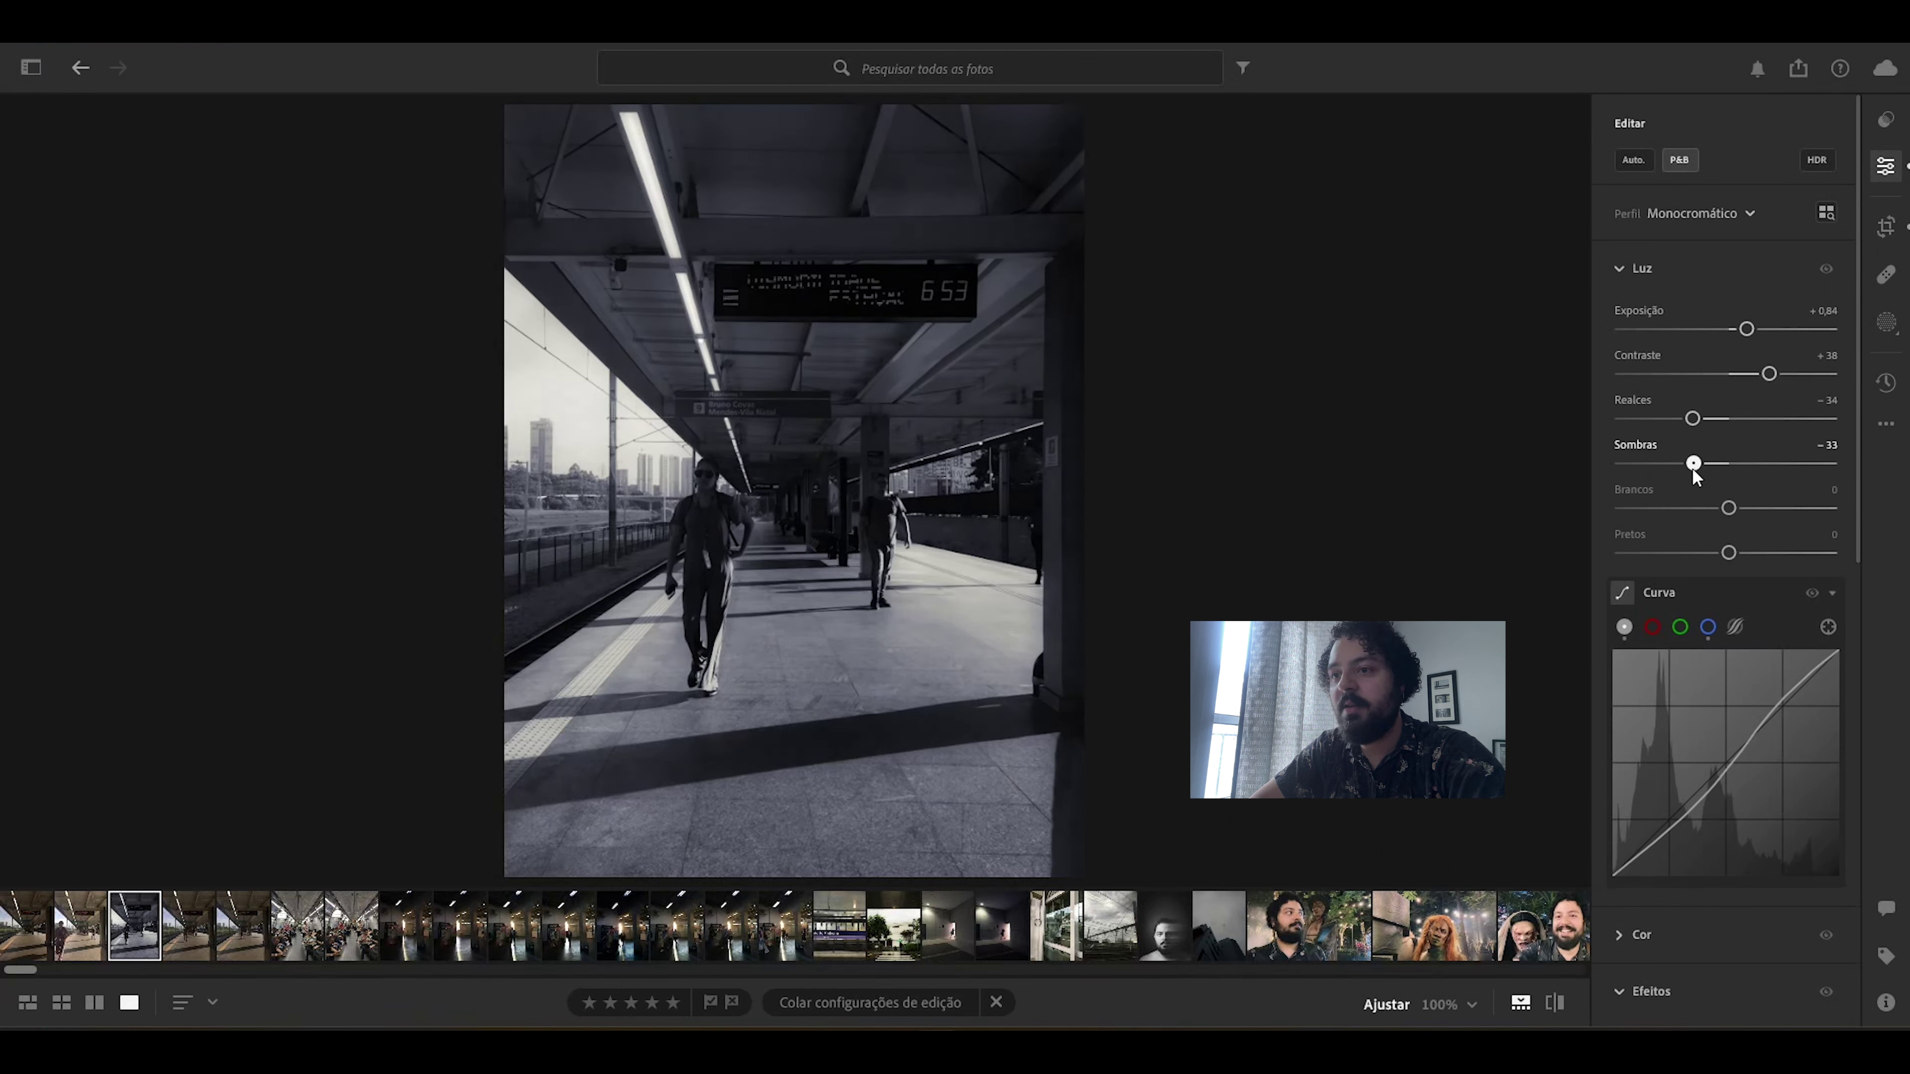
{"action": "left_click_drag", "start_coordinate": [1728, 552], "coordinate": [1710, 554]}
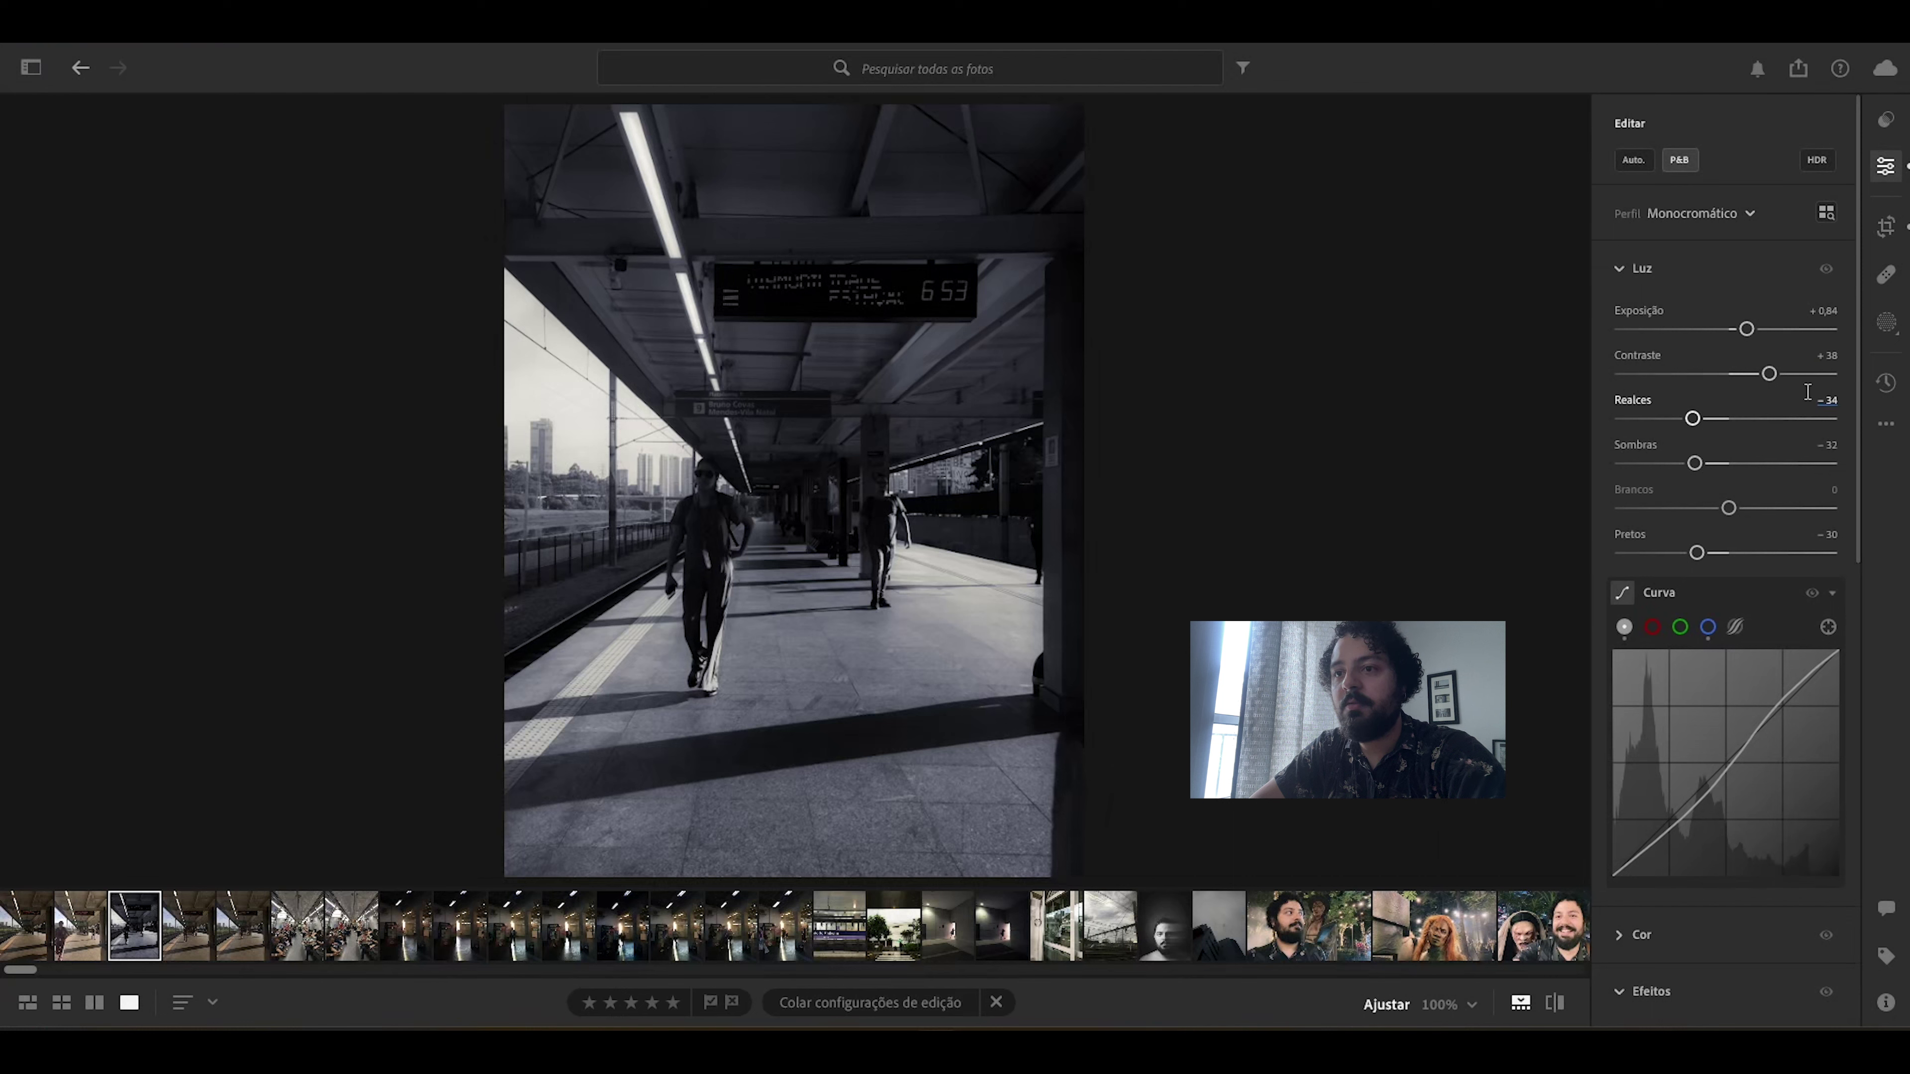
Step: Set the monochrome platform photo's white balance temperature to +9
{"action": "left_click_drag", "start_coordinate": [1860, 334], "coordinate": [1889, 572]}
{"action": "left_click", "coordinate": [1627, 487]}
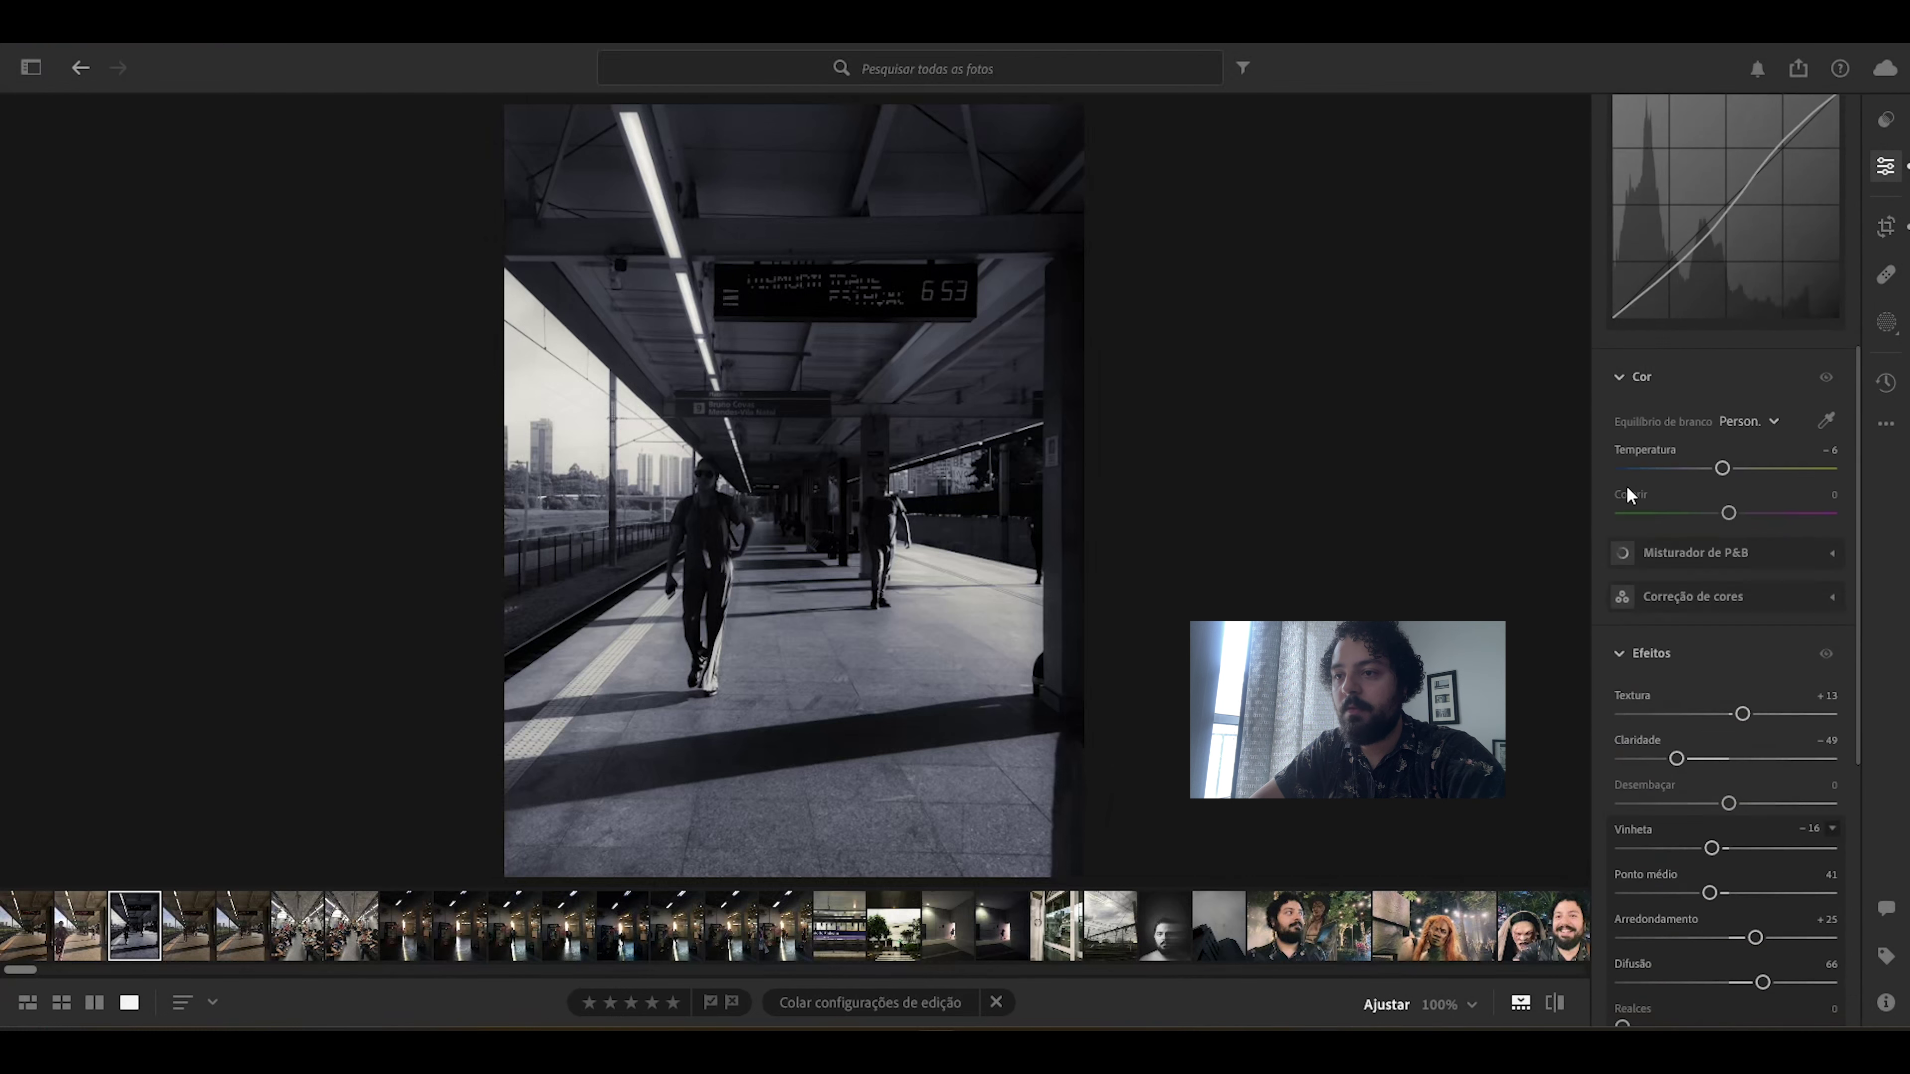
{"action": "mouse_move", "coordinate": [1722, 470]}
{"action": "left_mouse_down"}
{"action": "mouse_move", "coordinate": [1823, 490]}
{"action": "mouse_move", "coordinate": [1677, 486]}
{"action": "mouse_move", "coordinate": [1737, 488]}
{"action": "left_mouse_up"}
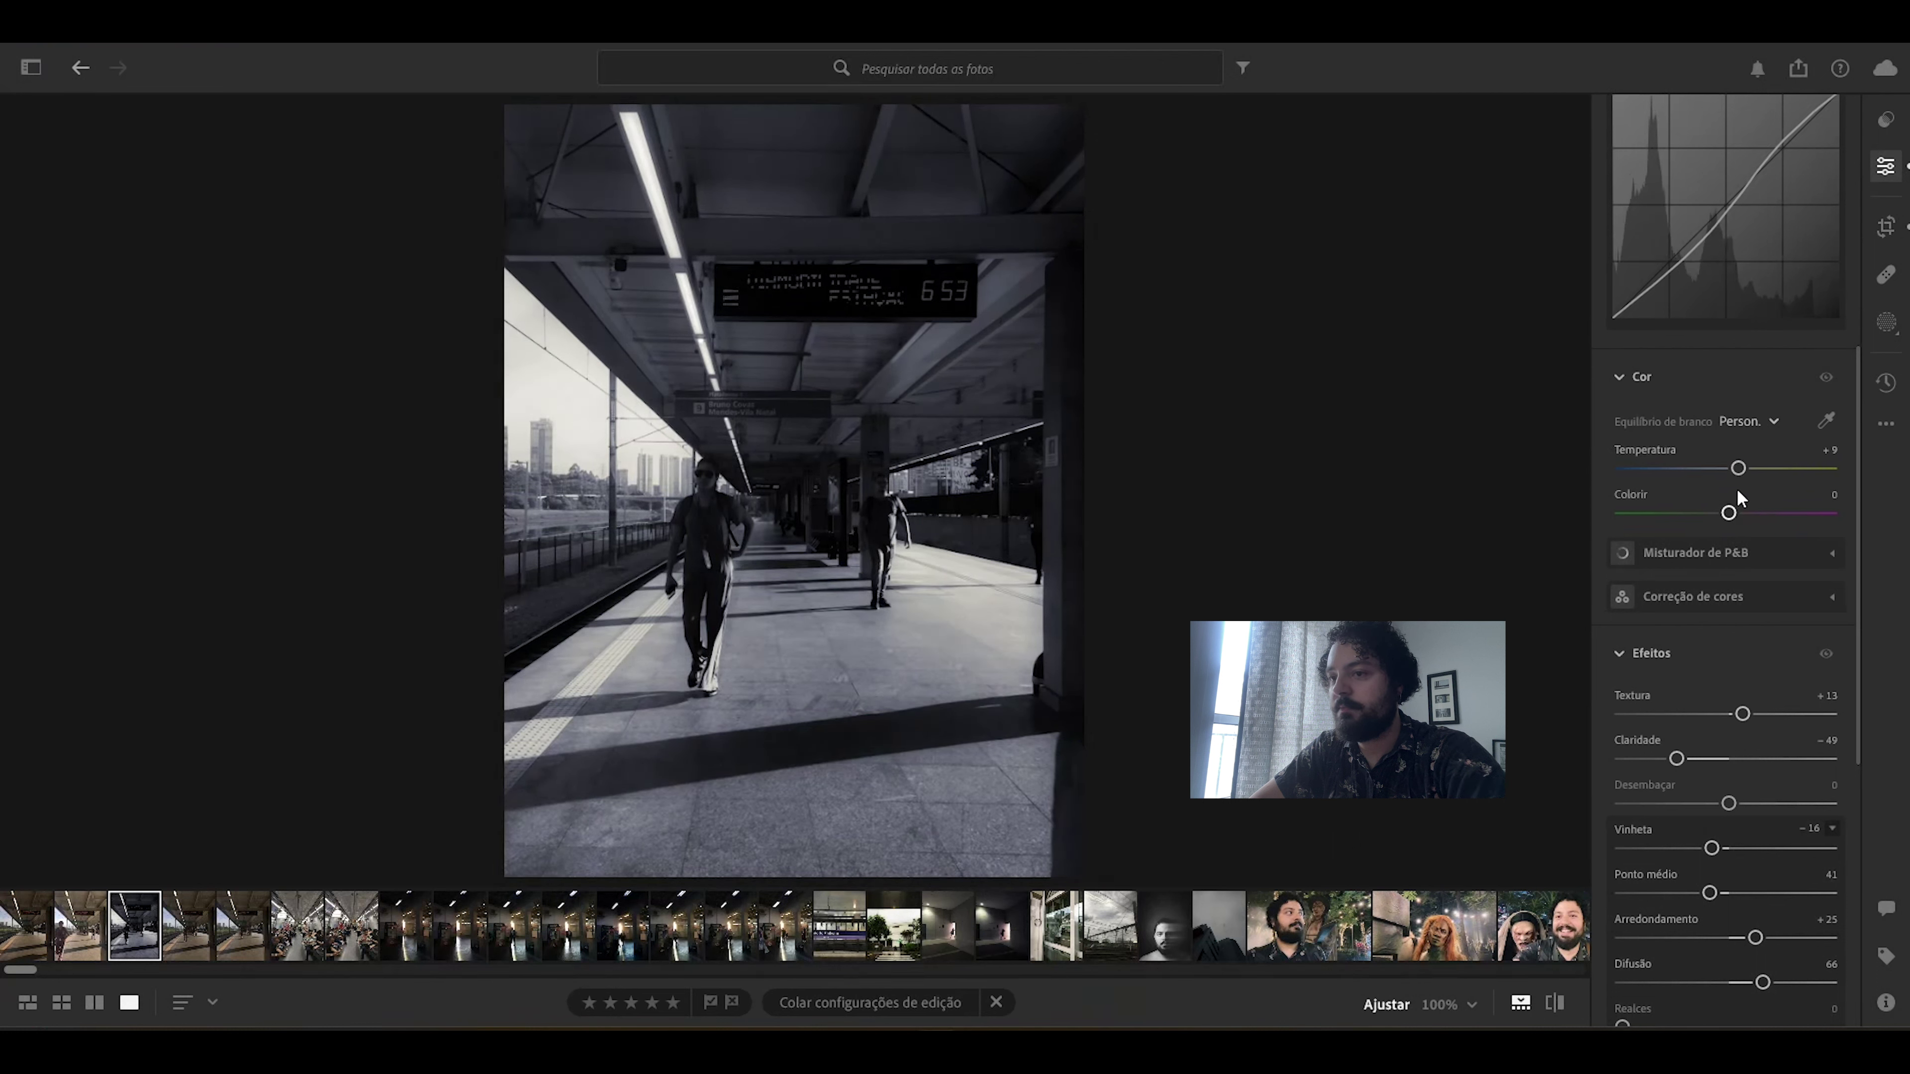